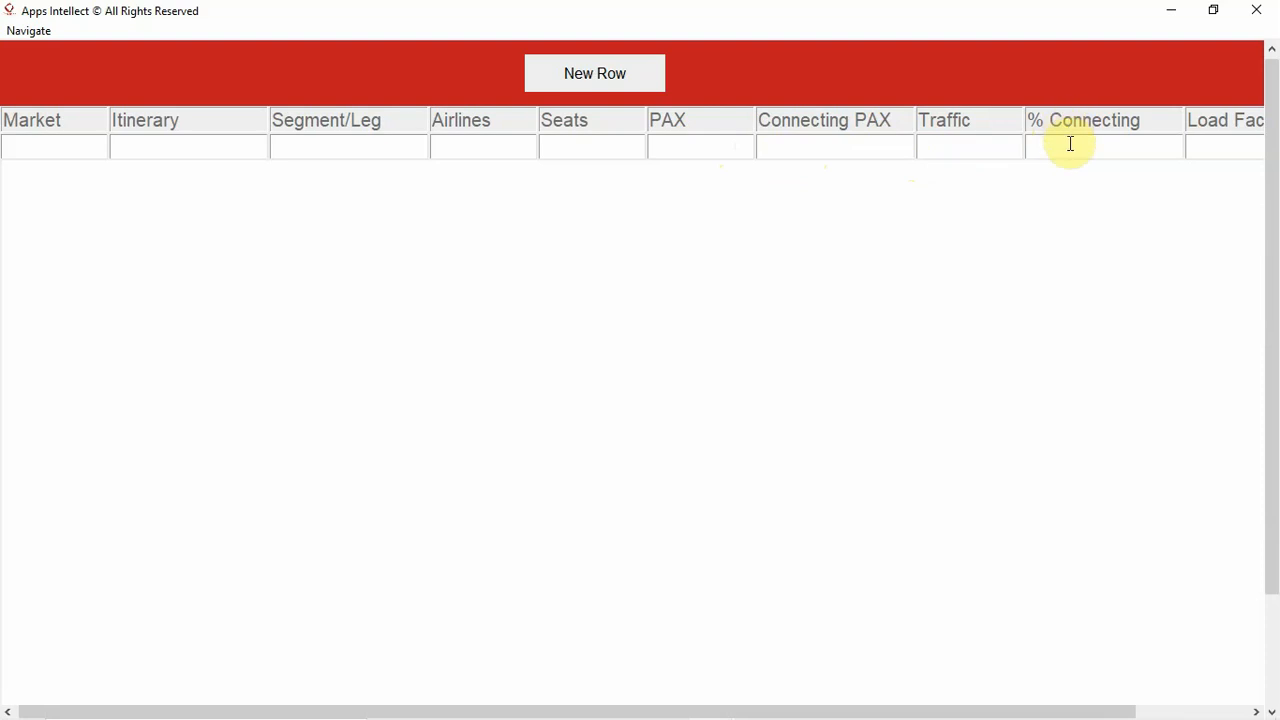
# - Look over the Load Factor and Daily Frequency columns of the empty table row
pyautogui.click(1201, 143)
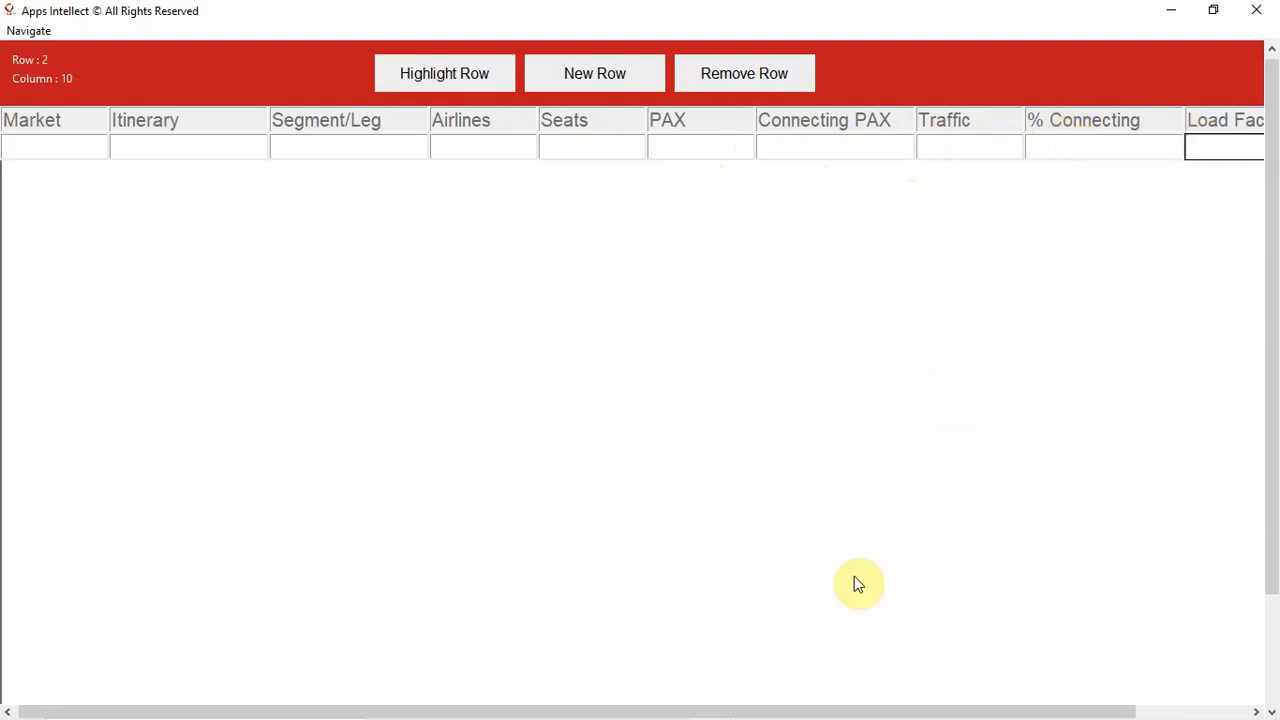
pyautogui.moveTo(803, 711); pyautogui.dragTo(929, 711)
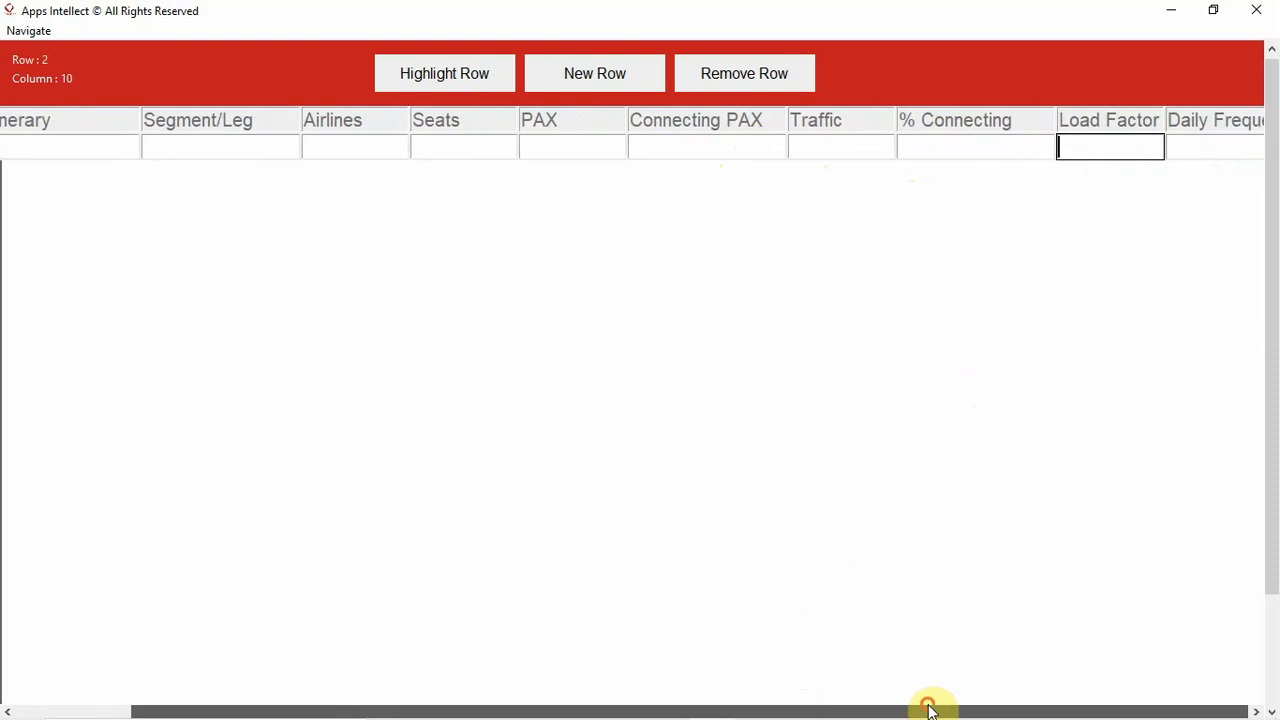
pyautogui.click(928, 704)
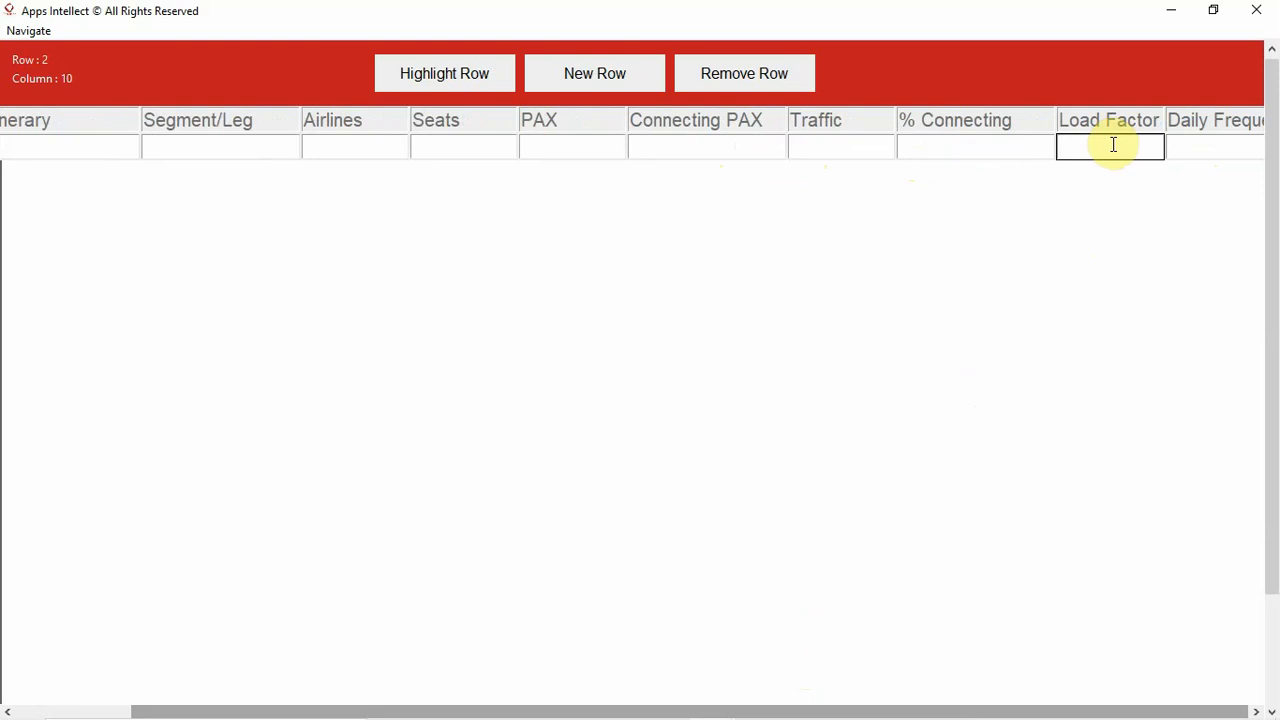
pyautogui.click(1201, 145)
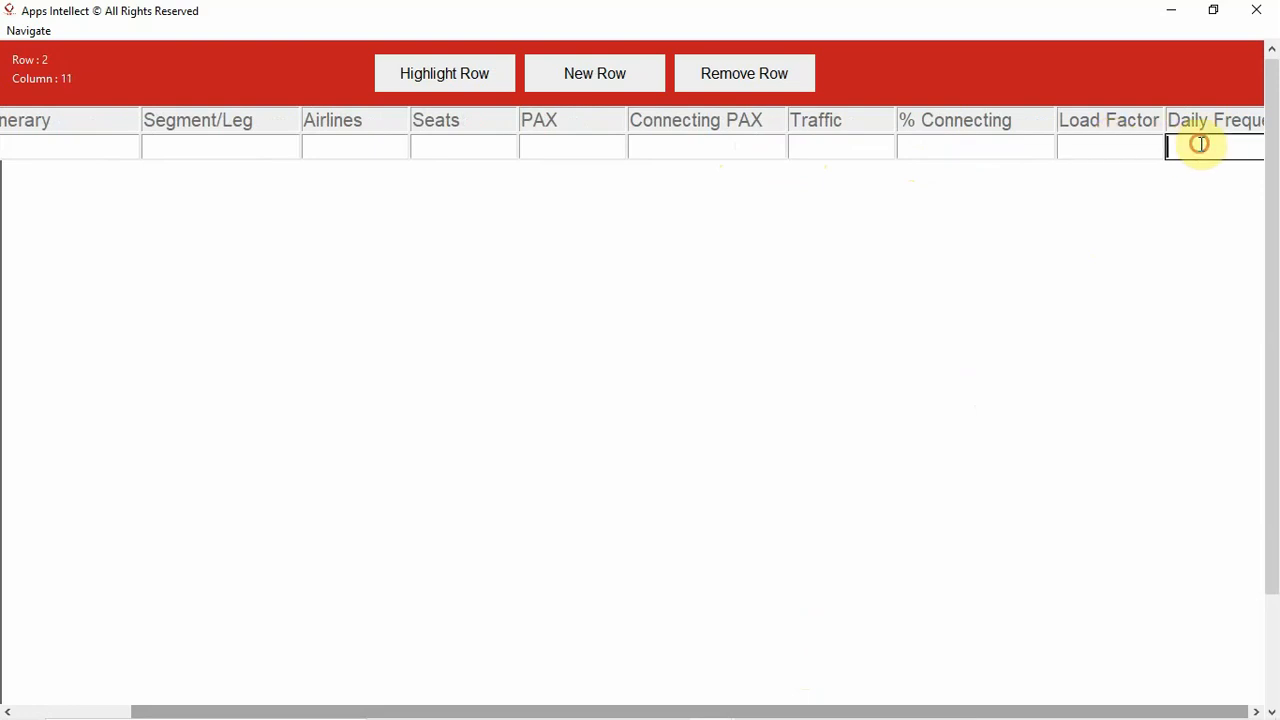
pyautogui.click(938, 704)
pyautogui.click(1054, 705)
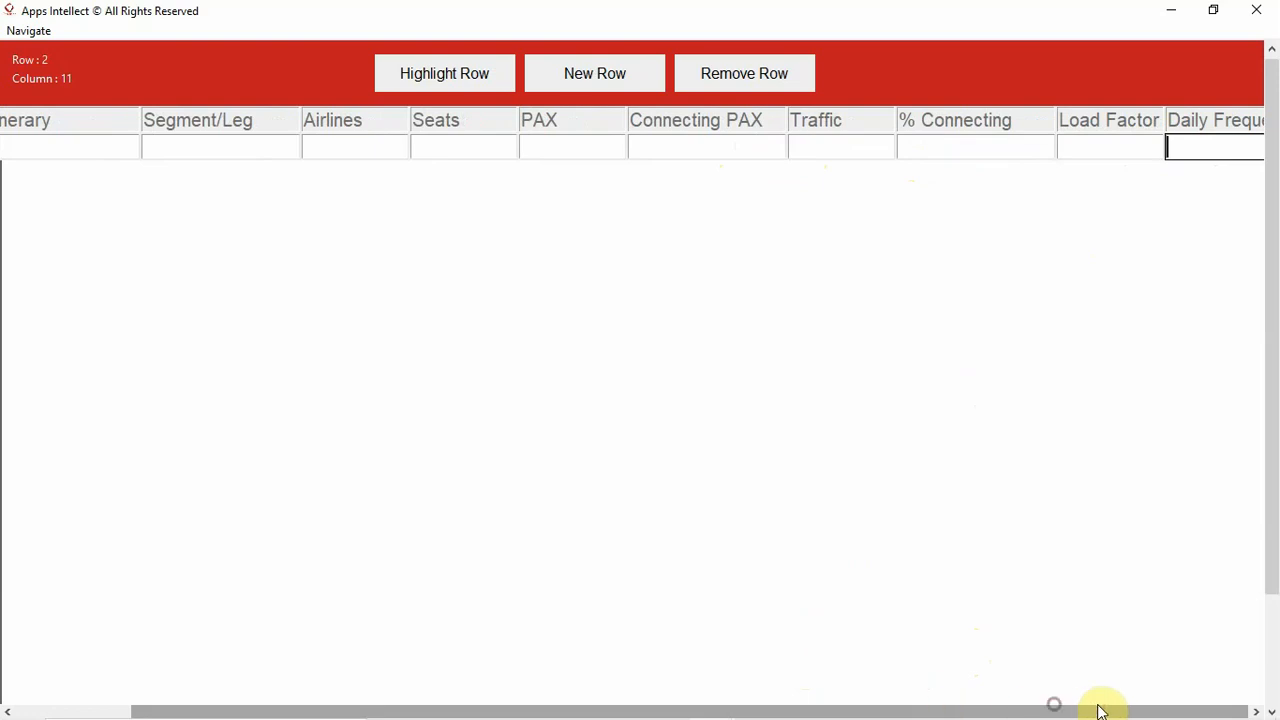
pyautogui.click(1097, 704)
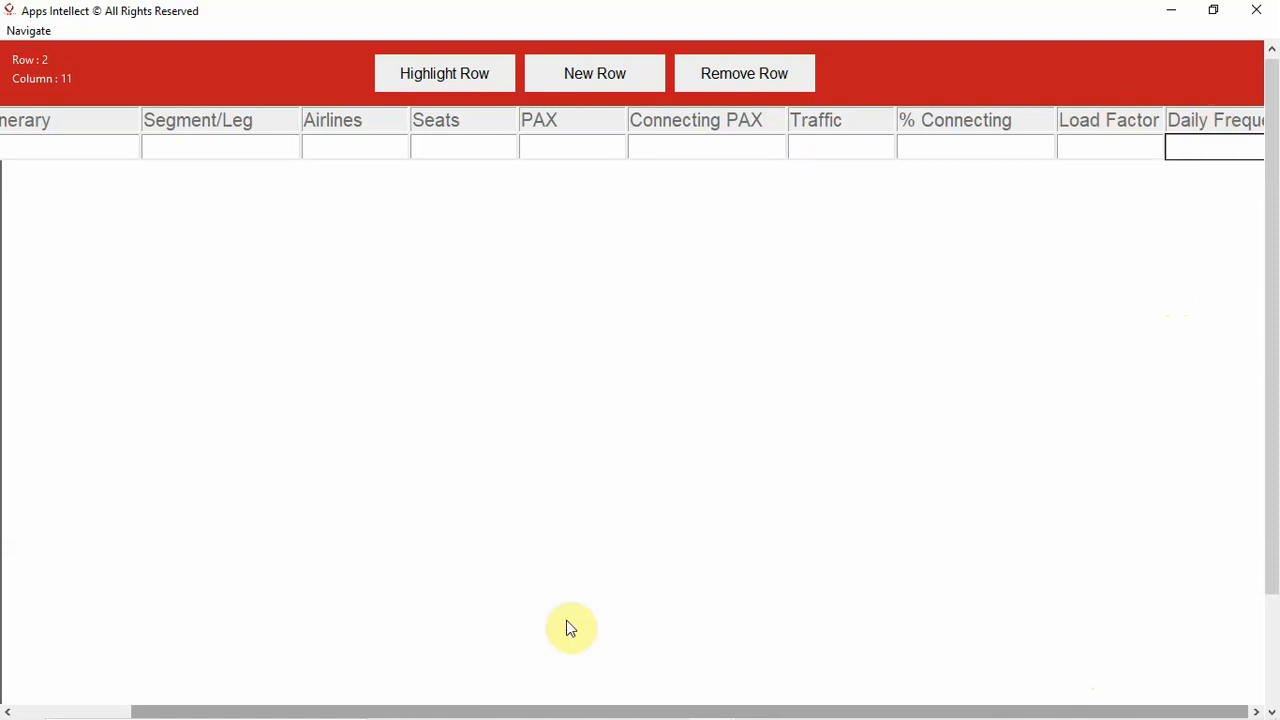
# - Enter IAD-BOS as the market in the first data row
pyautogui.moveTo(550, 710); pyautogui.dragTo(257, 710)
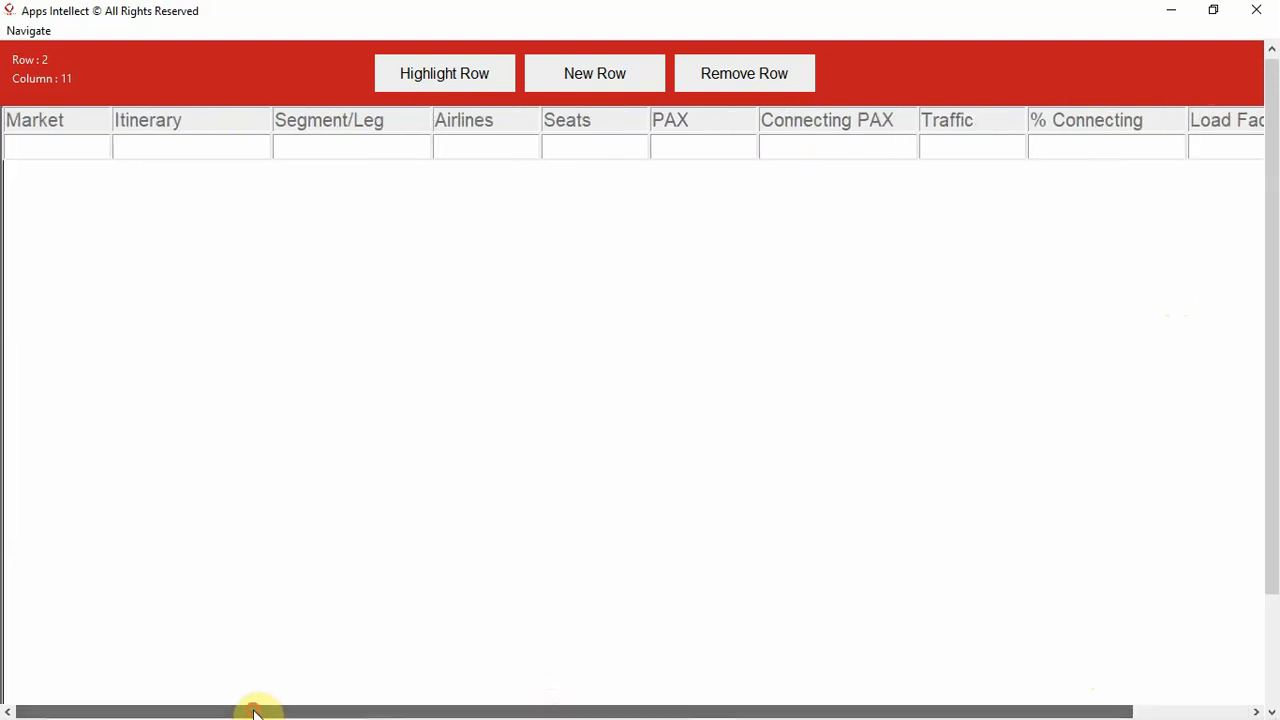
pyautogui.click(40, 145)
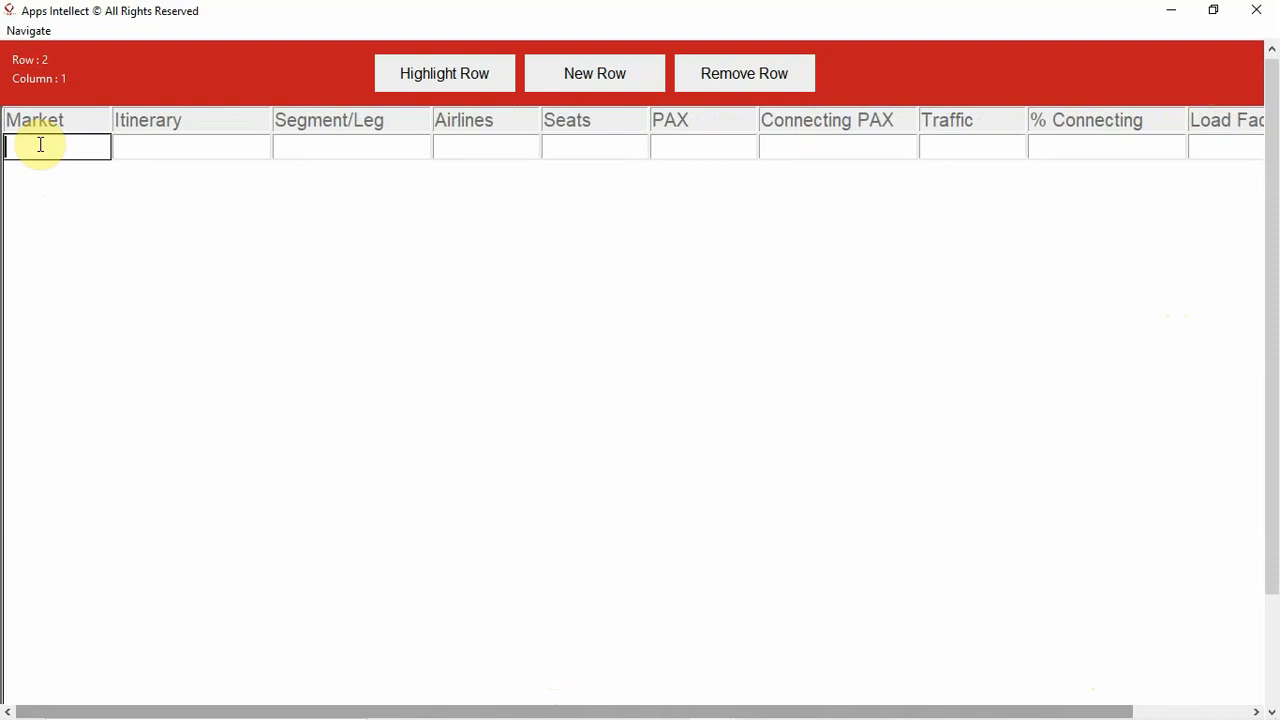
pyautogui.write('IAD-BOS')
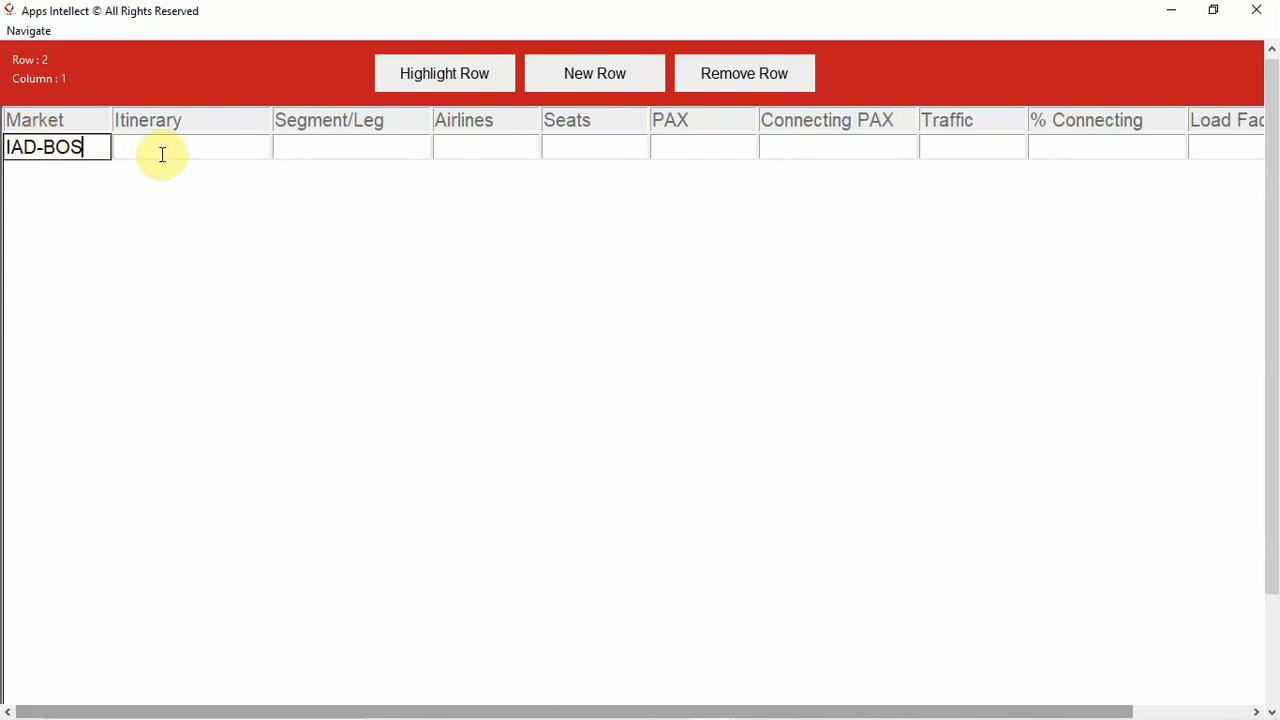
# - Copy the IAD-BOS market value into the Itinerary and Segment/Leg cells of the first data row
pyautogui.click(160, 154)
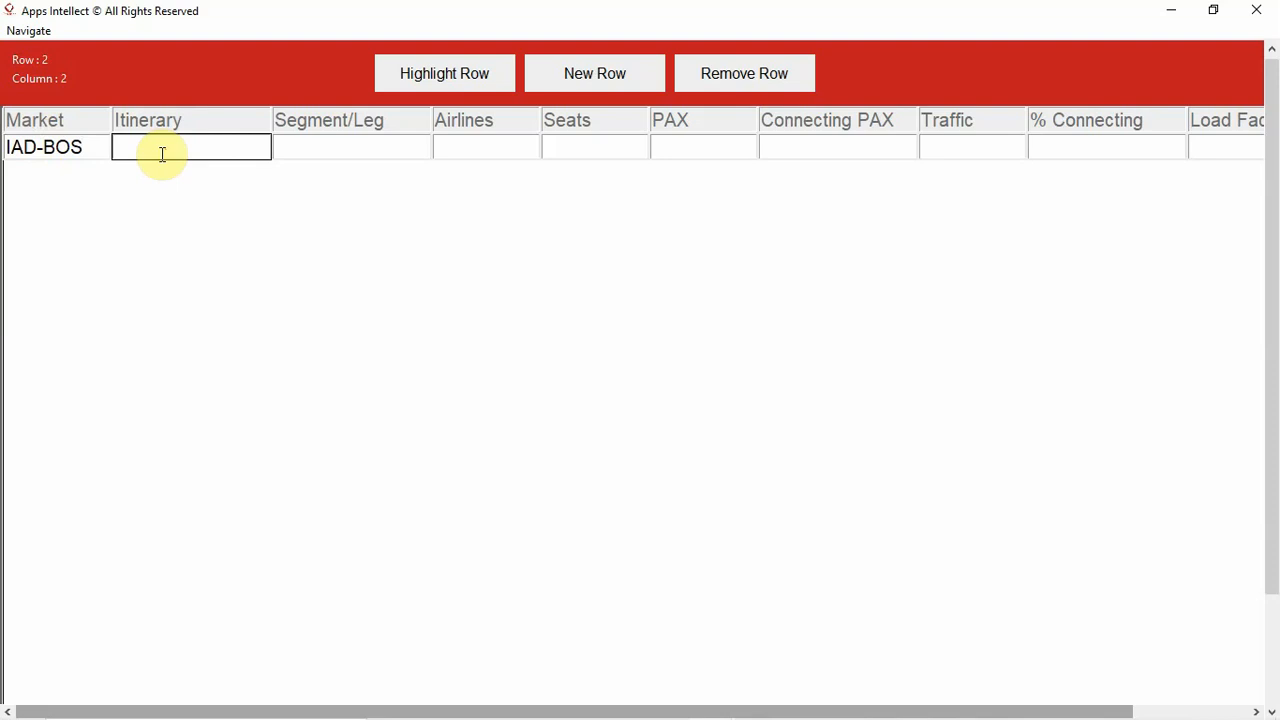
pyautogui.click(97, 149)
pyautogui.hotkey('shift', 'Left')
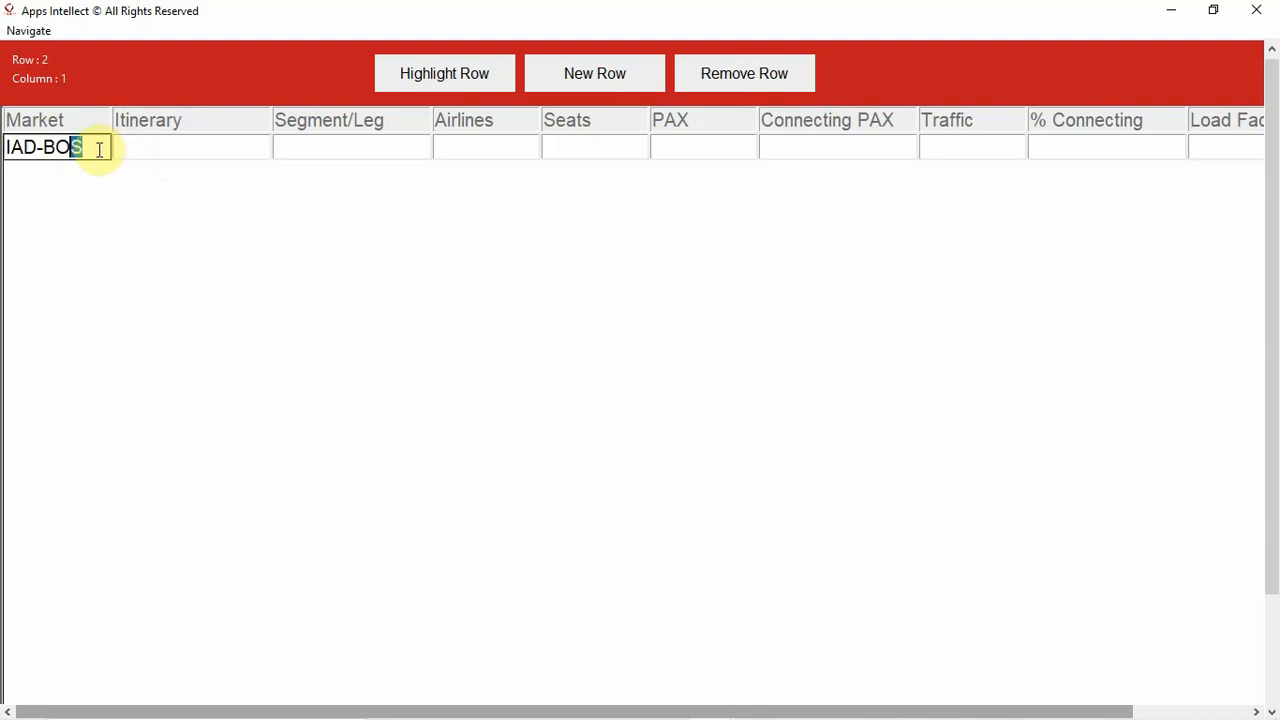
pyautogui.hotkey('shift', 'Left')
pyautogui.hotkey('shift', 'Left')
pyautogui.hotkey('shift', 'Left')
pyautogui.hotkey('shift', 'Left')
pyautogui.hotkey('shift', 'Left')
pyautogui.hotkey('shift', 'Left')
pyautogui.hotkey('ctrl', 'c')
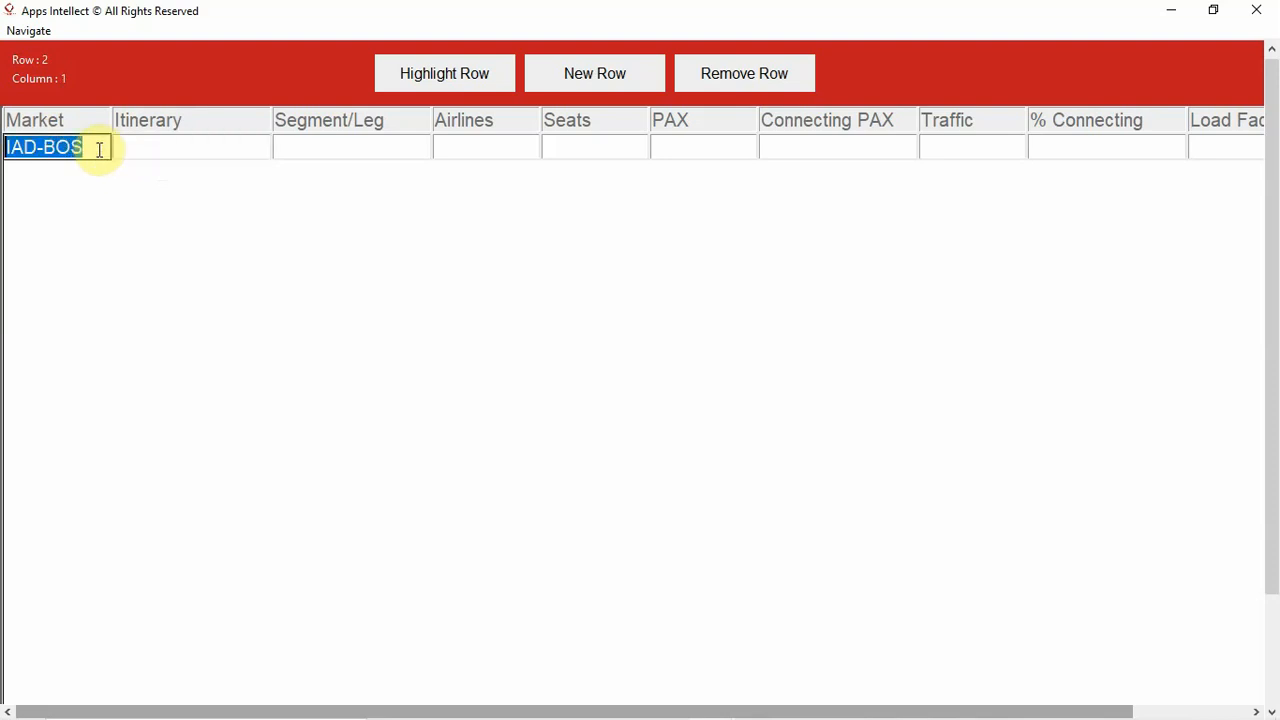
pyautogui.click(171, 160)
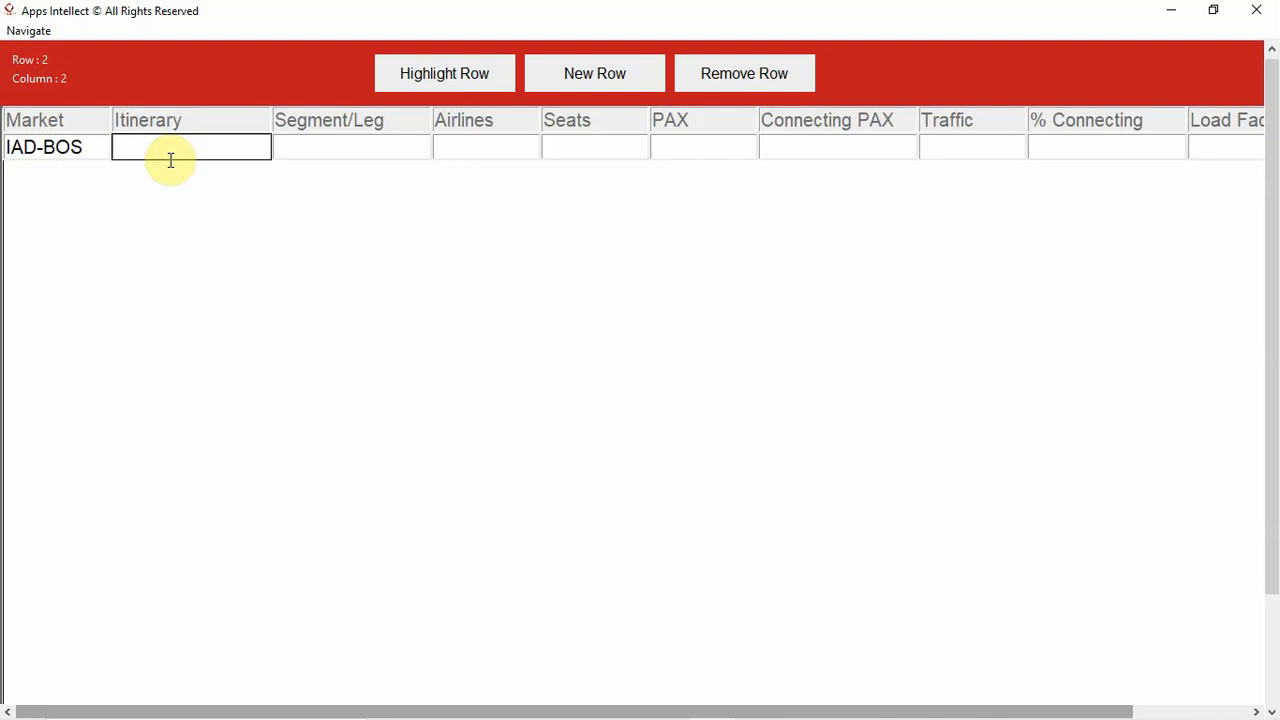
pyautogui.hotkey('ctrl', 'v')
pyautogui.click(314, 149)
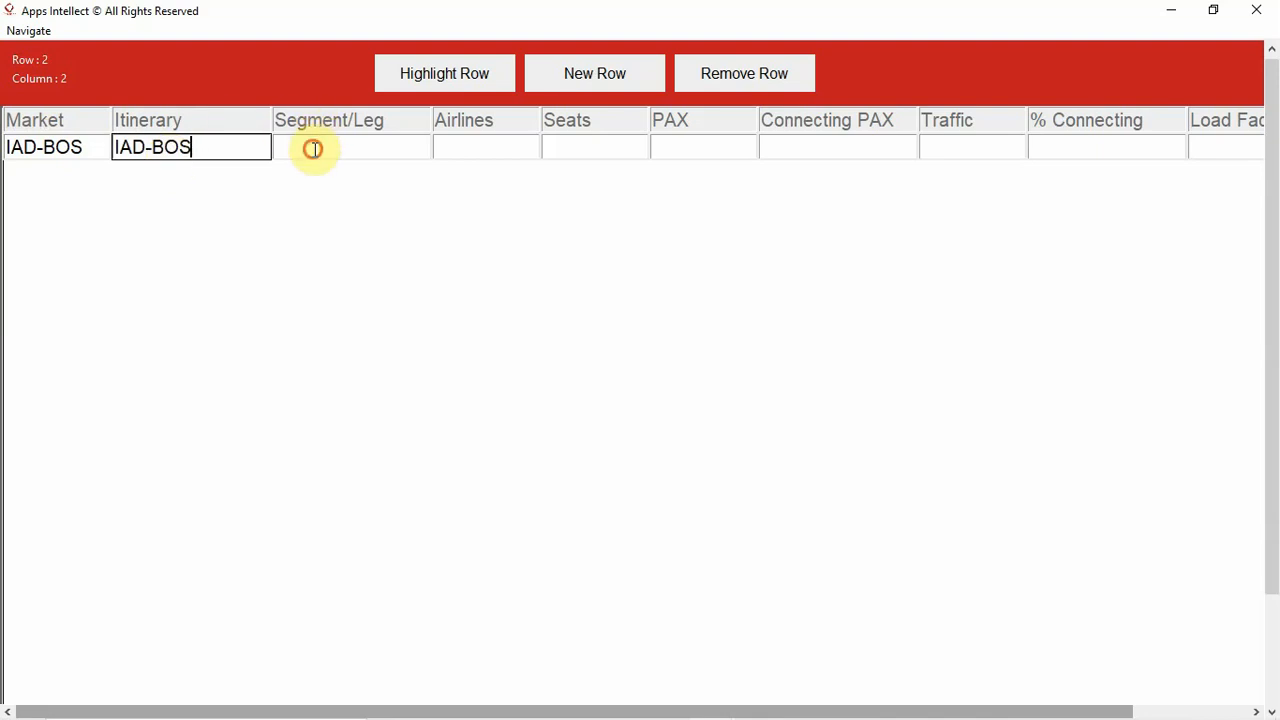
pyautogui.hotkey('ctrl', 'v')
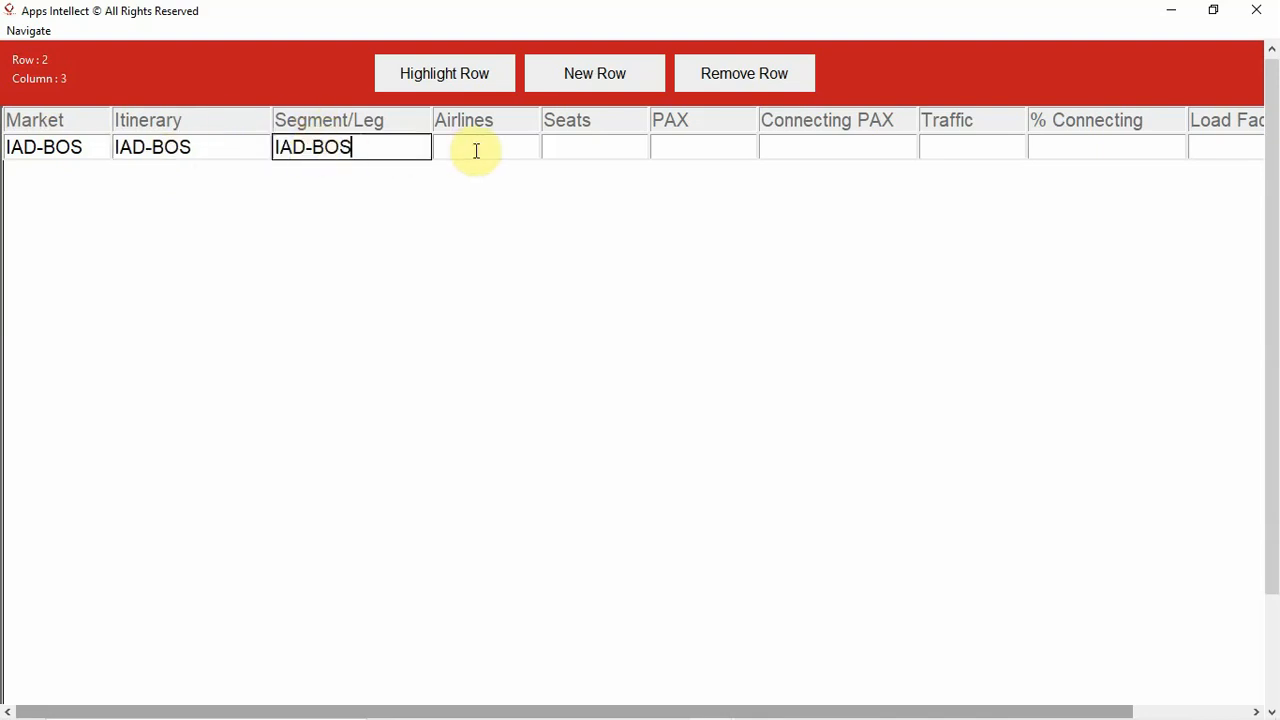
# - Fill in Airline 1 as the airline and 200 as the seats for the IAD-BOS row
pyautogui.click(507, 154)
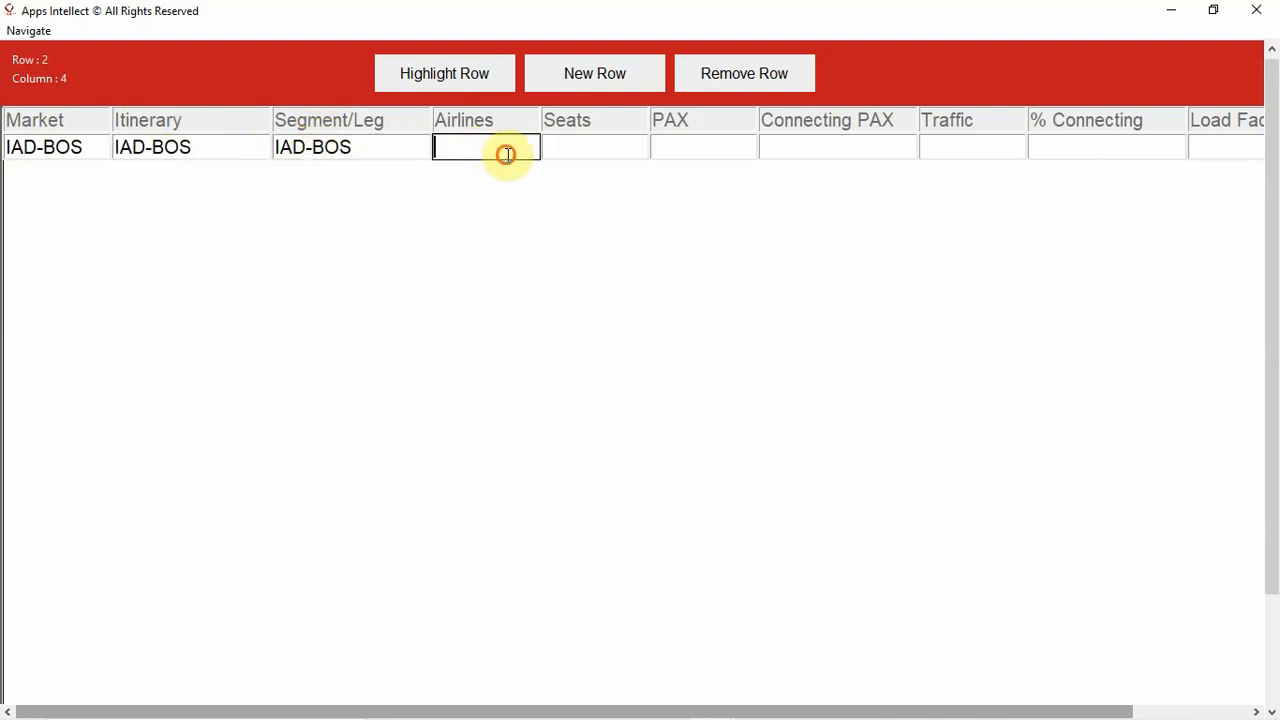
pyautogui.write('Airline 1')
pyautogui.click(594, 146)
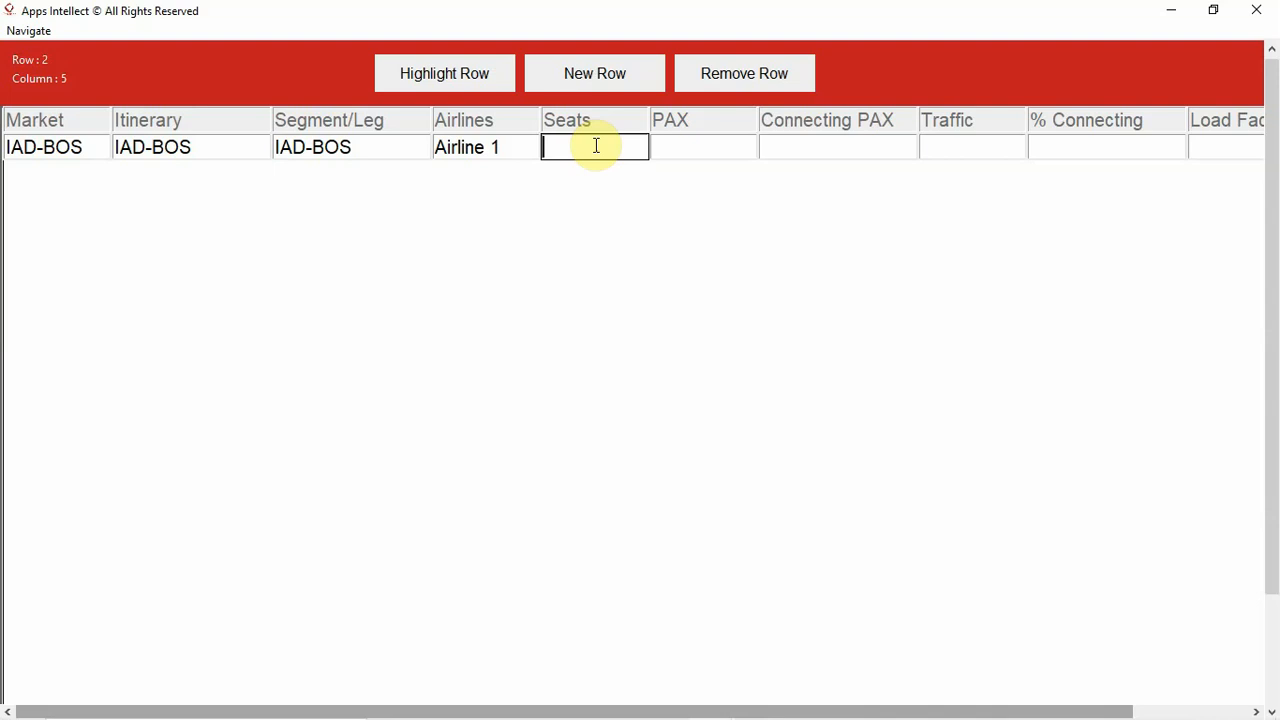
pyautogui.write('200')
# - Set PAX to 140 and Connecting PAX to N/A in the first data row
pyautogui.click(683, 151)
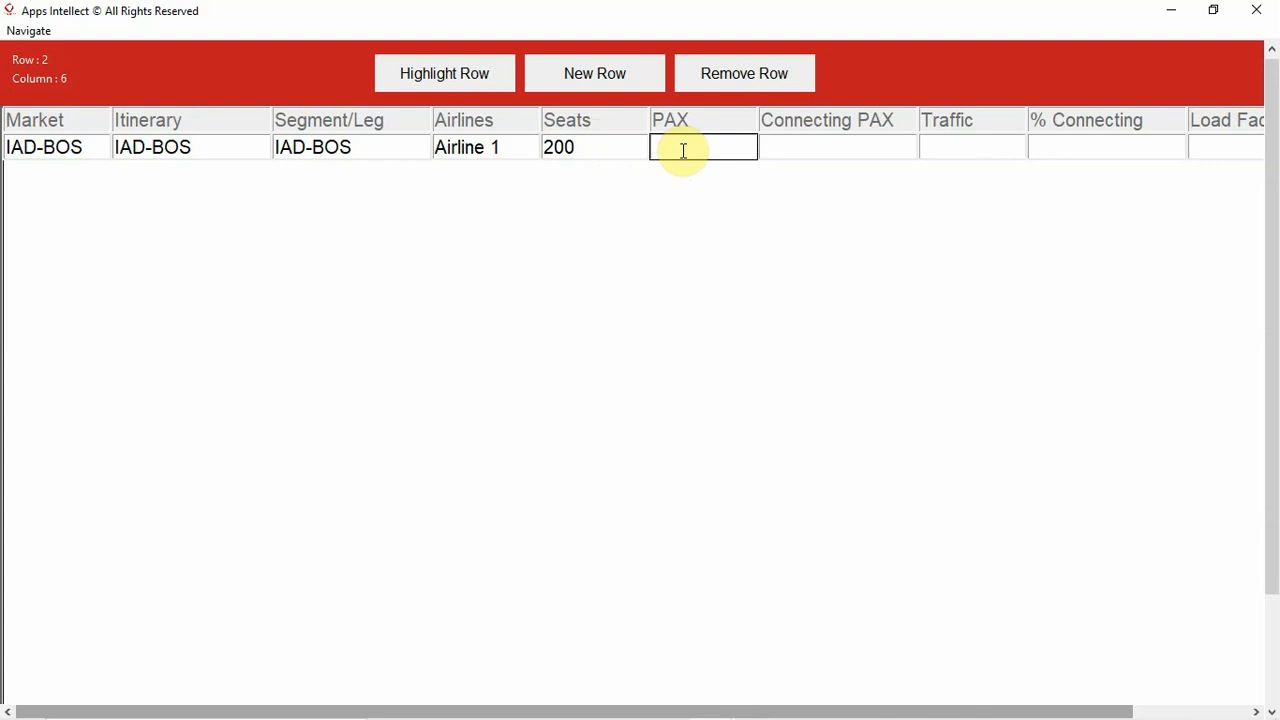
pyautogui.write('140')
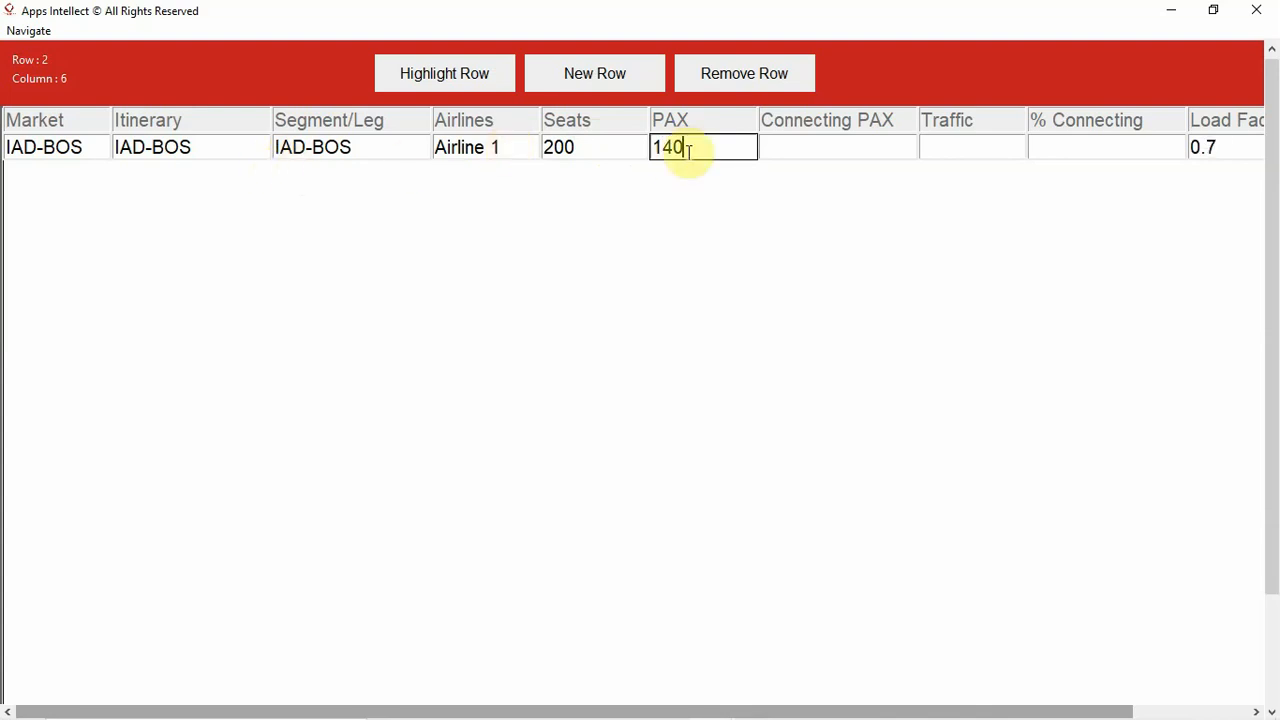
pyautogui.click(782, 154)
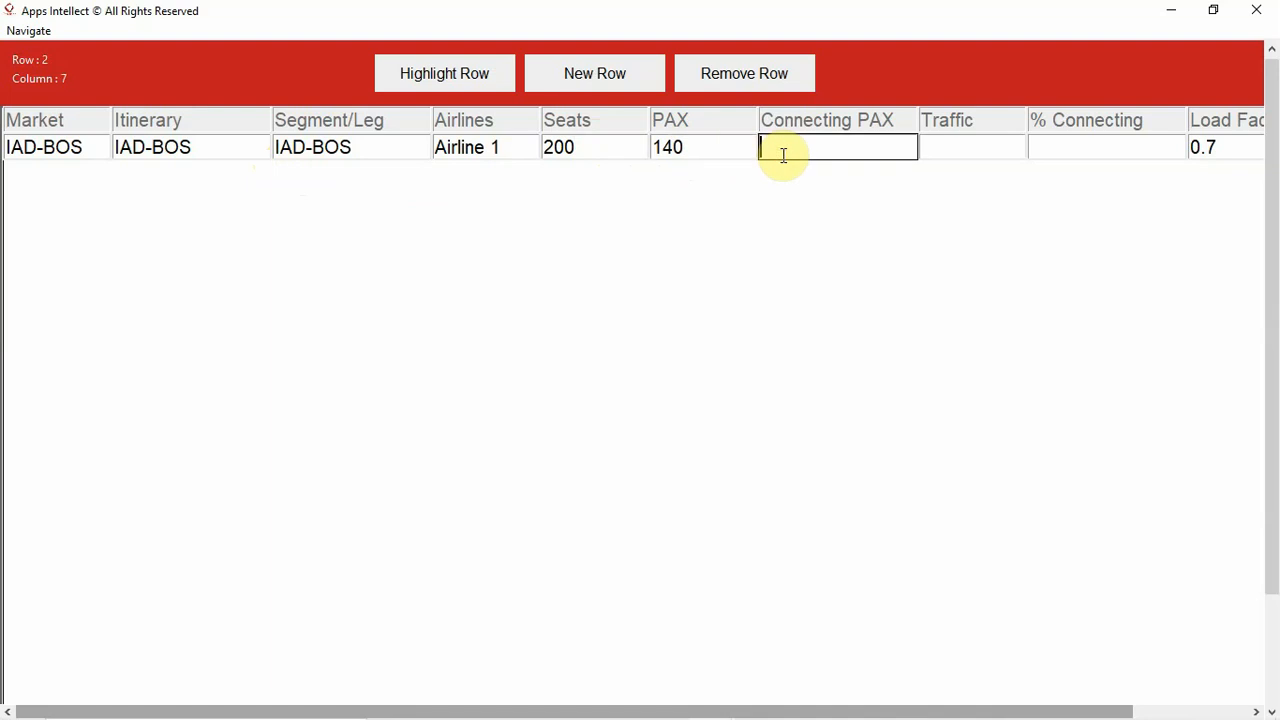
pyautogui.write('N/A')
# - Set Traffic to 140 and % Connecting to N/A in the first data row
pyautogui.click(942, 148)
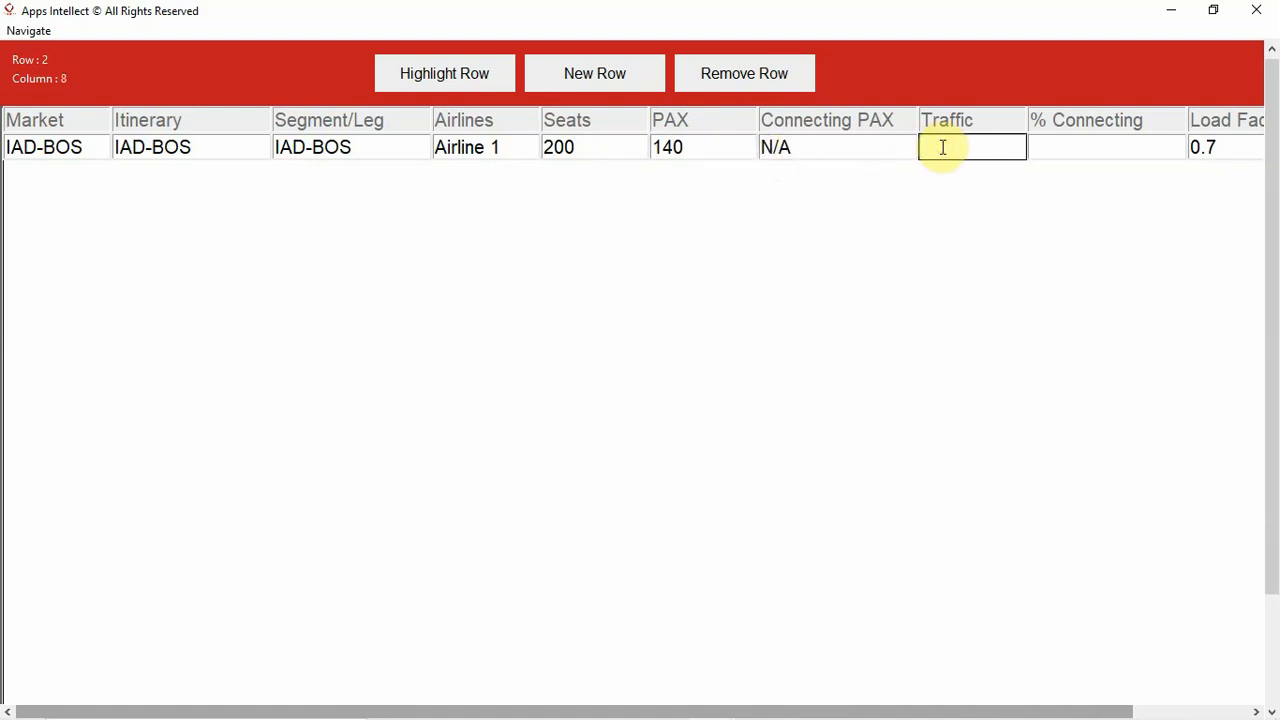
pyautogui.write('140')
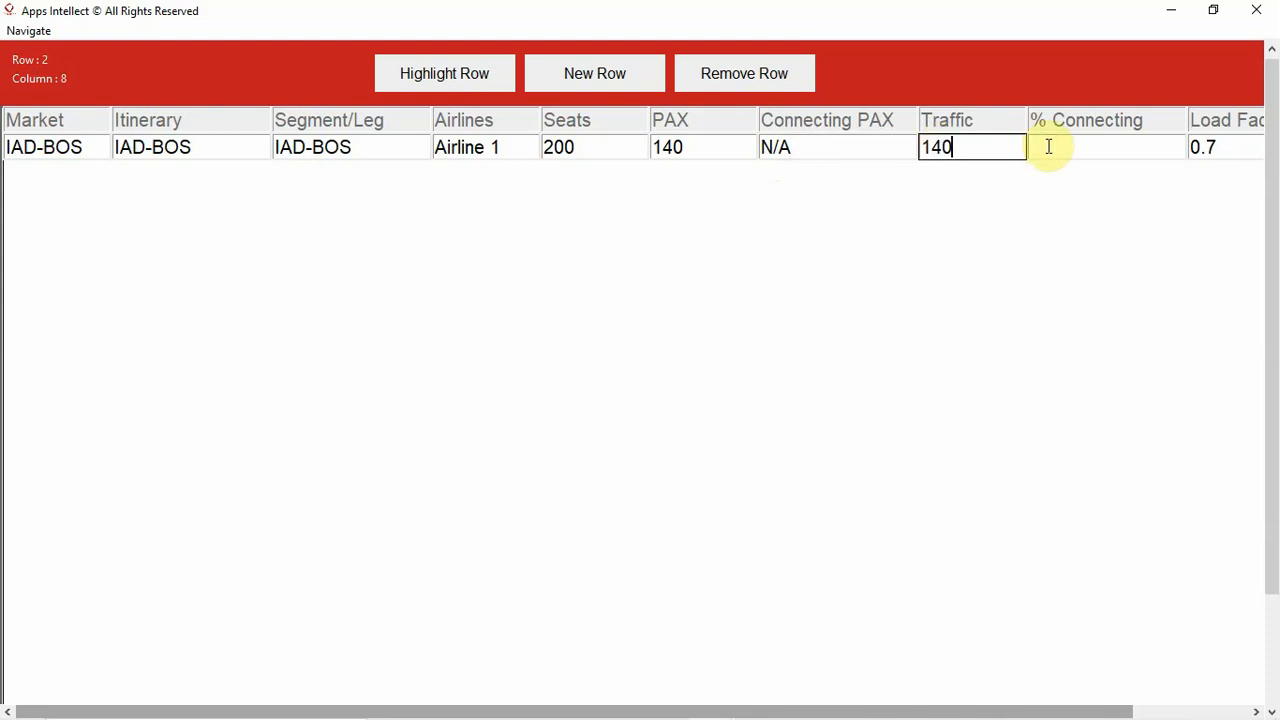
pyautogui.click(1048, 147)
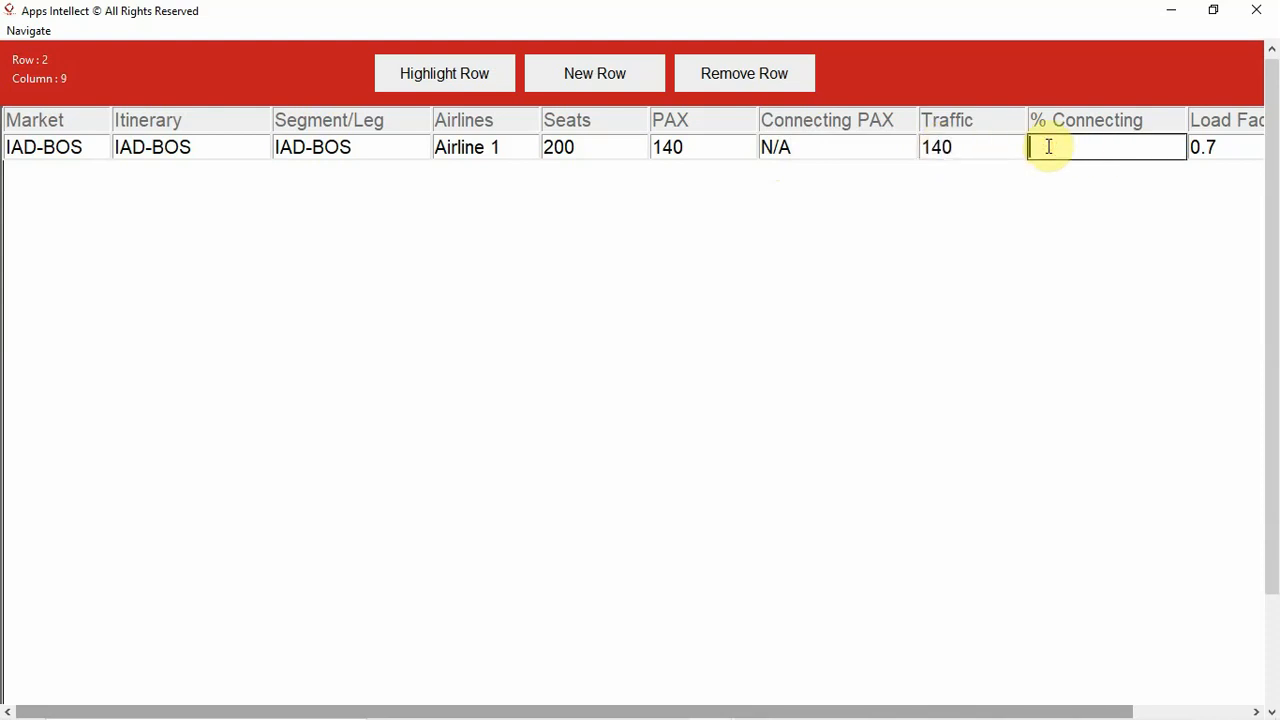
pyautogui.write('N/A')
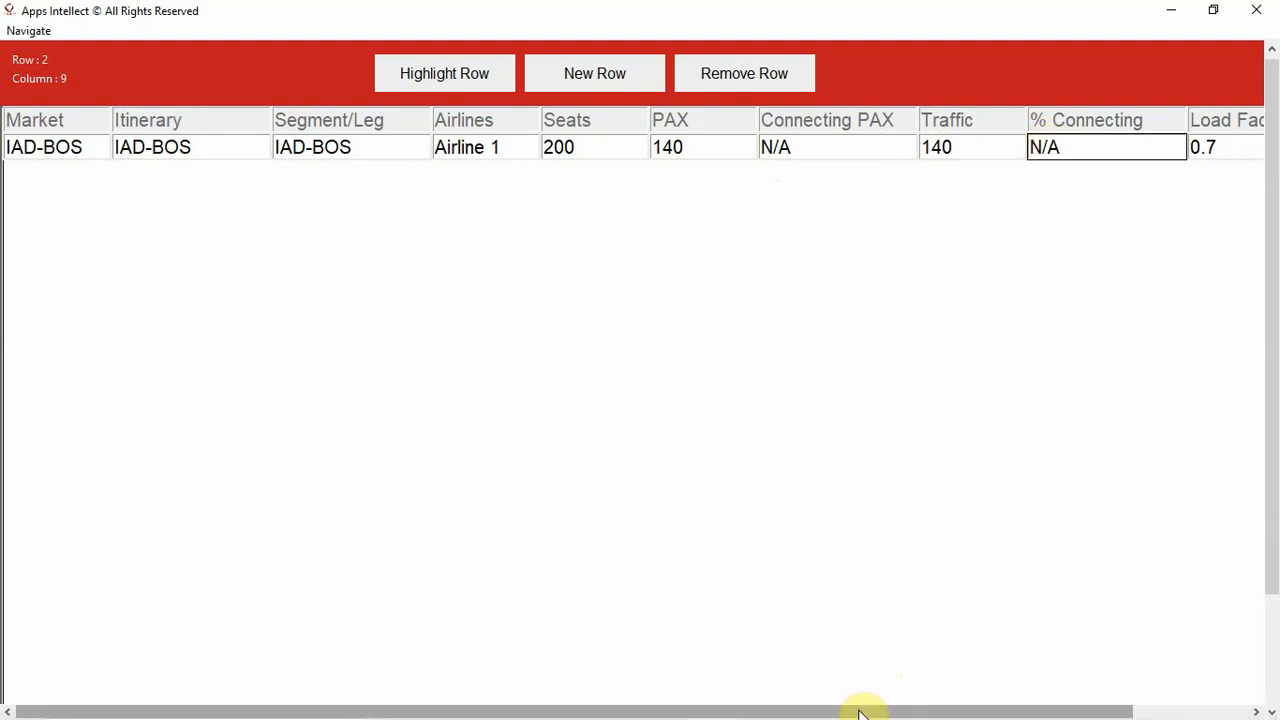
# - Set the Daily Frequency of the first data row to 3
pyautogui.moveTo(858, 712); pyautogui.dragTo(946, 707)
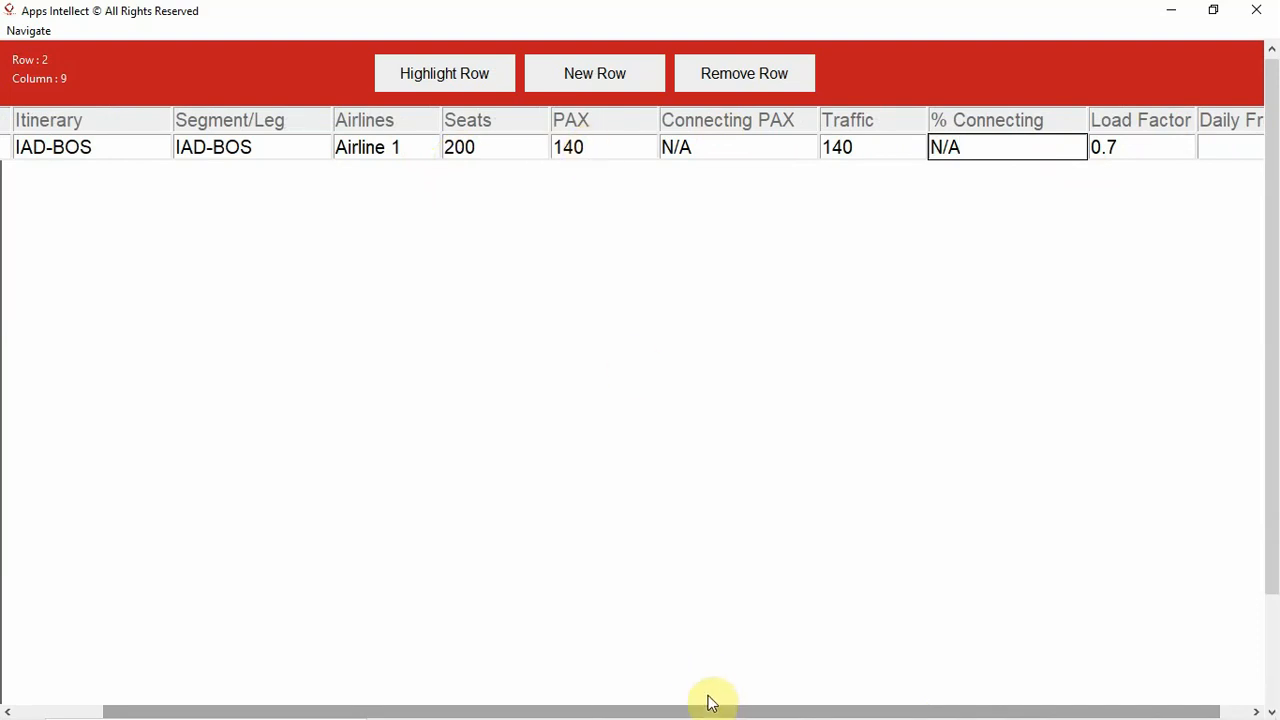
pyautogui.moveTo(715, 712); pyautogui.dragTo(846, 708)
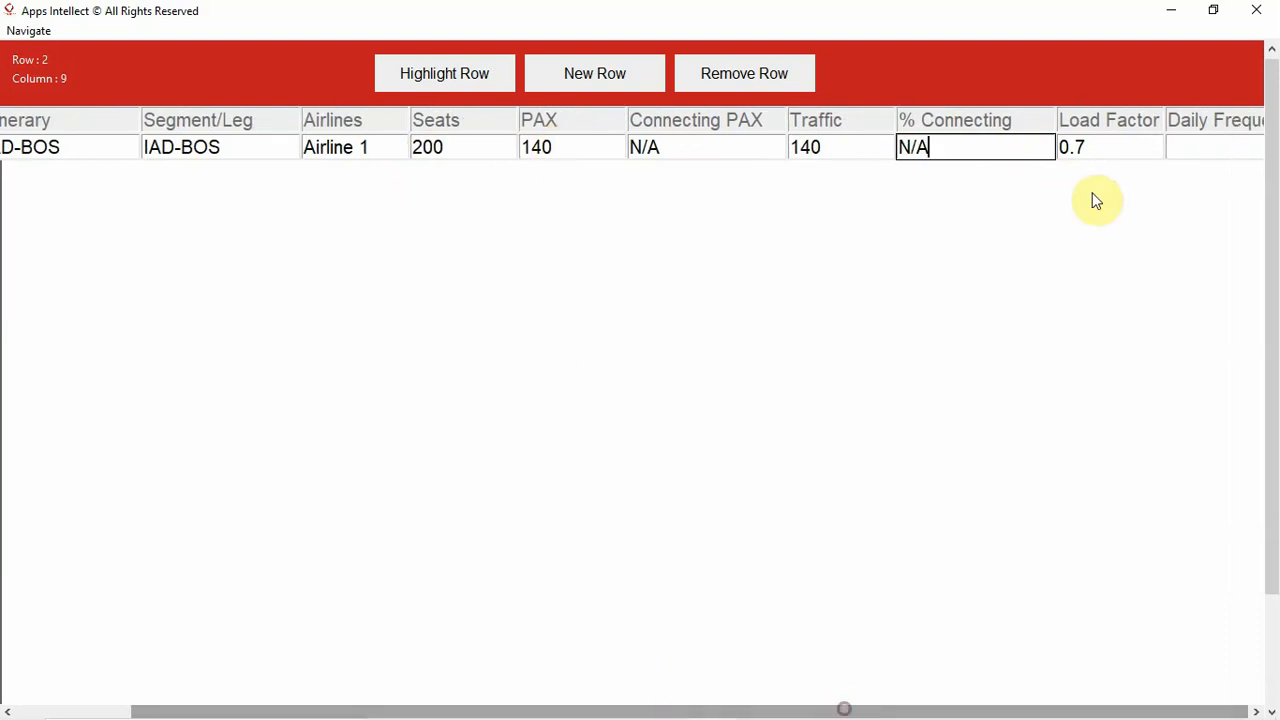
pyautogui.click(1168, 146)
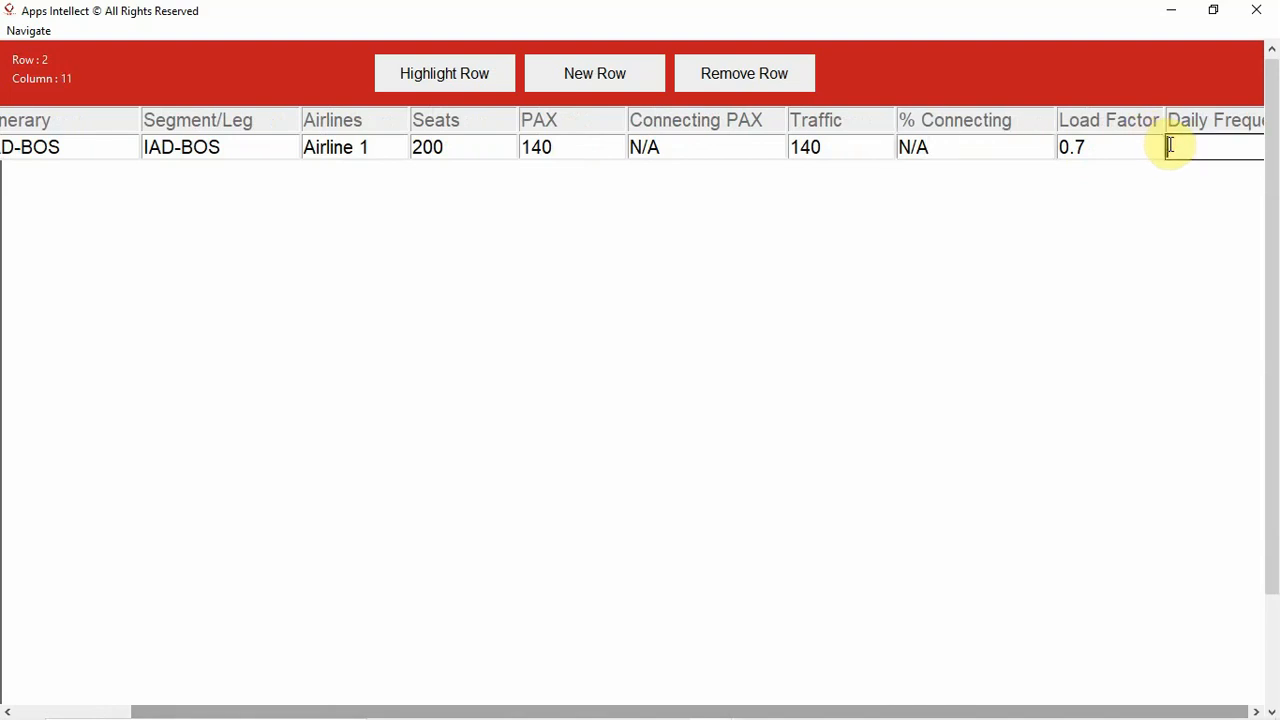
pyautogui.write('3')
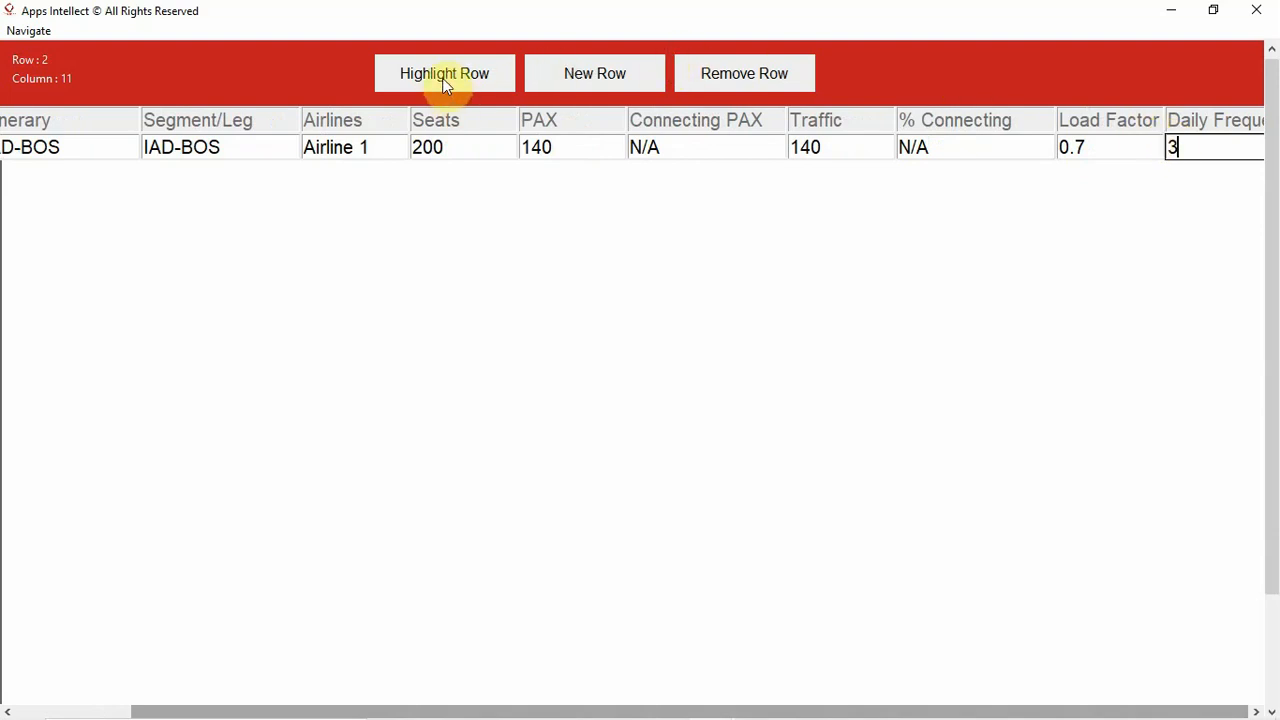
# - Add a new row to the table and paste IAD-BOS as its market
pyautogui.click(578, 80)
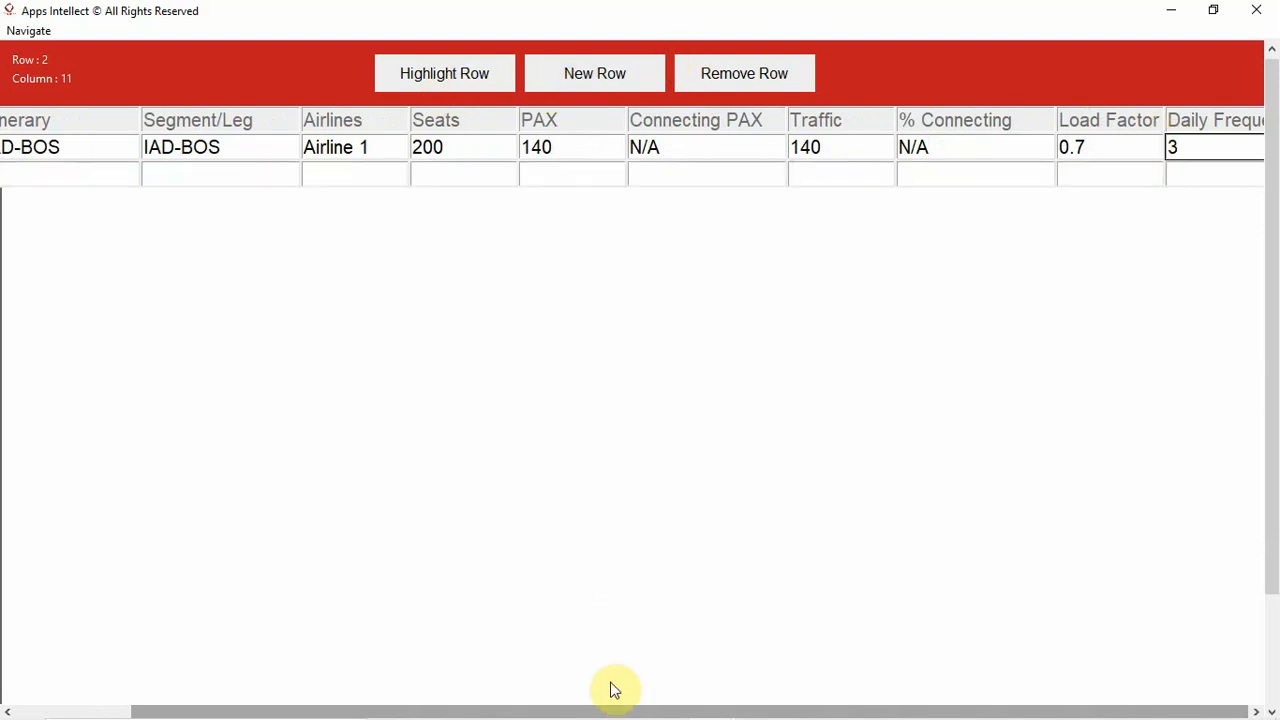
pyautogui.moveTo(608, 716); pyautogui.dragTo(423, 706)
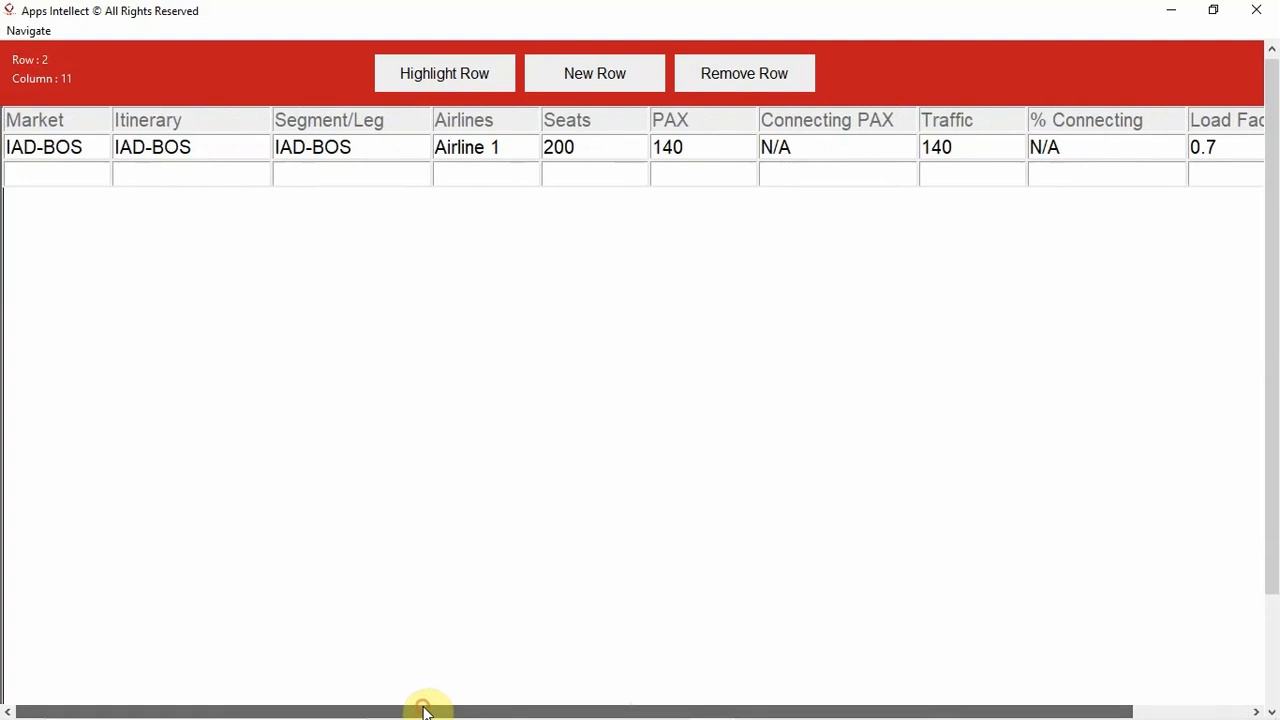
pyautogui.click(34, 178)
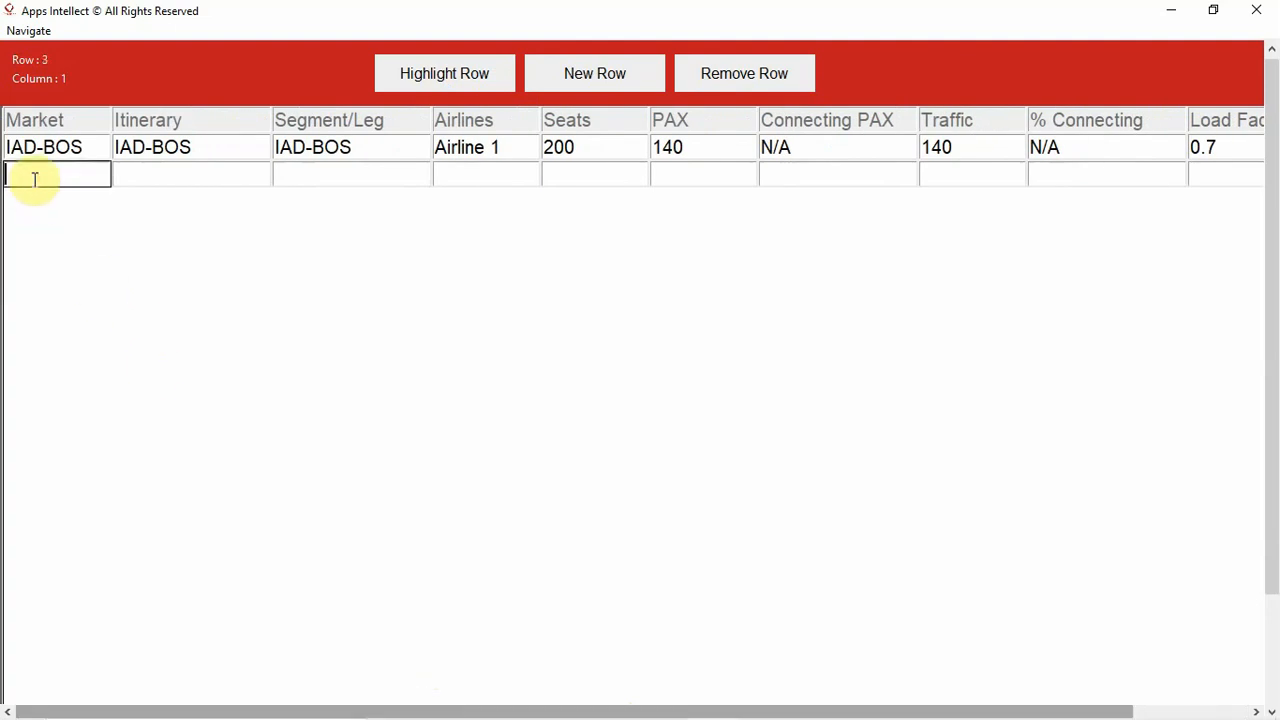
pyautogui.write('IAD-BOS')
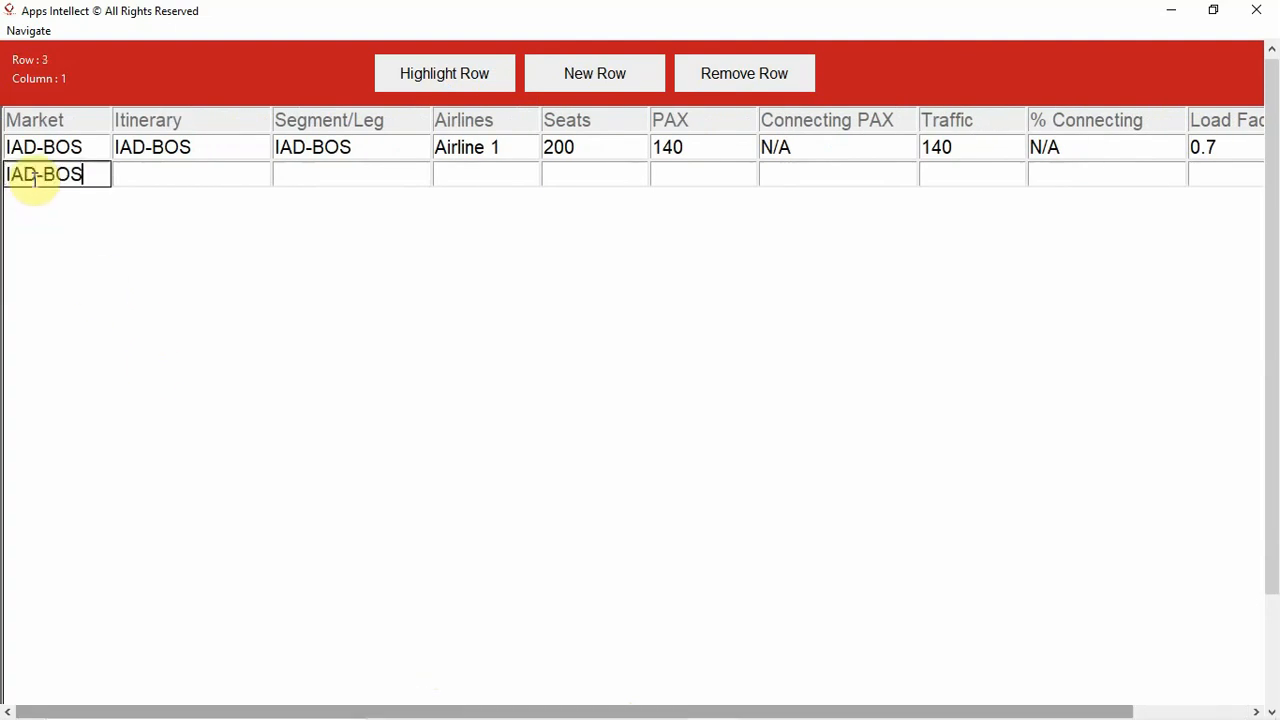
# - Fill in the second row's itinerary as IAD-JFK-BOS by pasting the market value and inserting the JFK stop
pyautogui.click(149, 178)
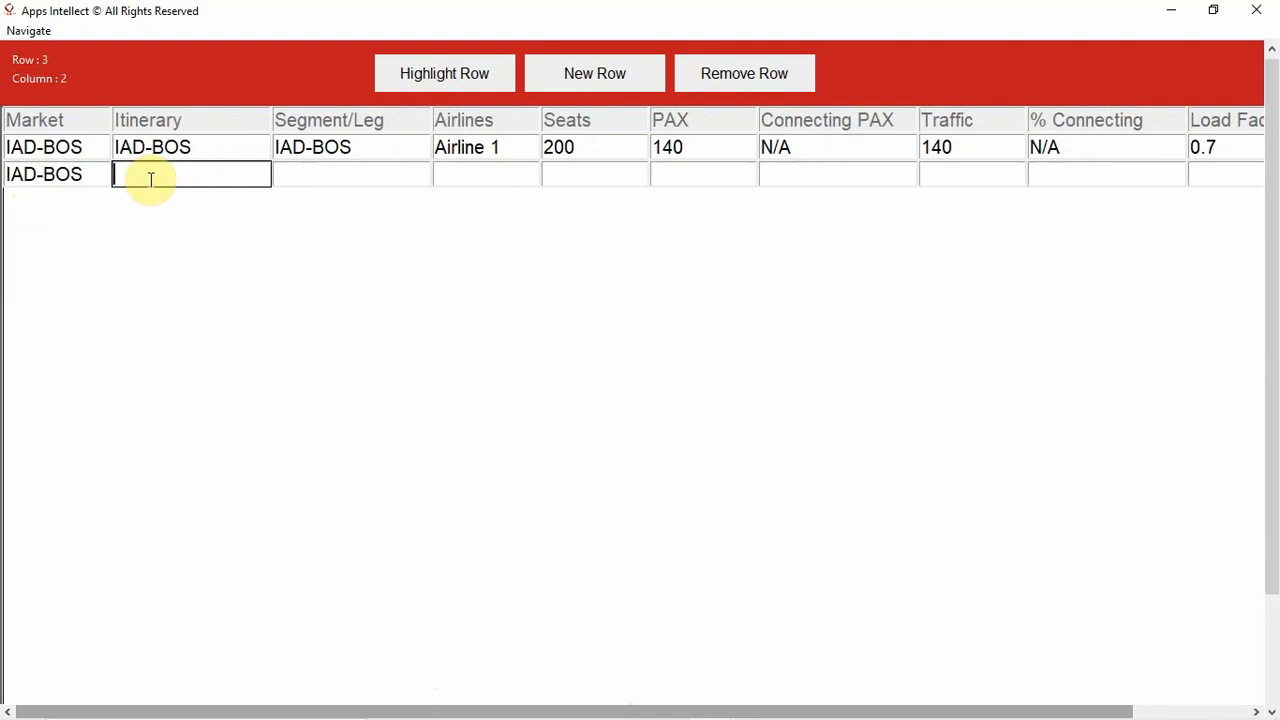
pyautogui.write('IAD-BOS')
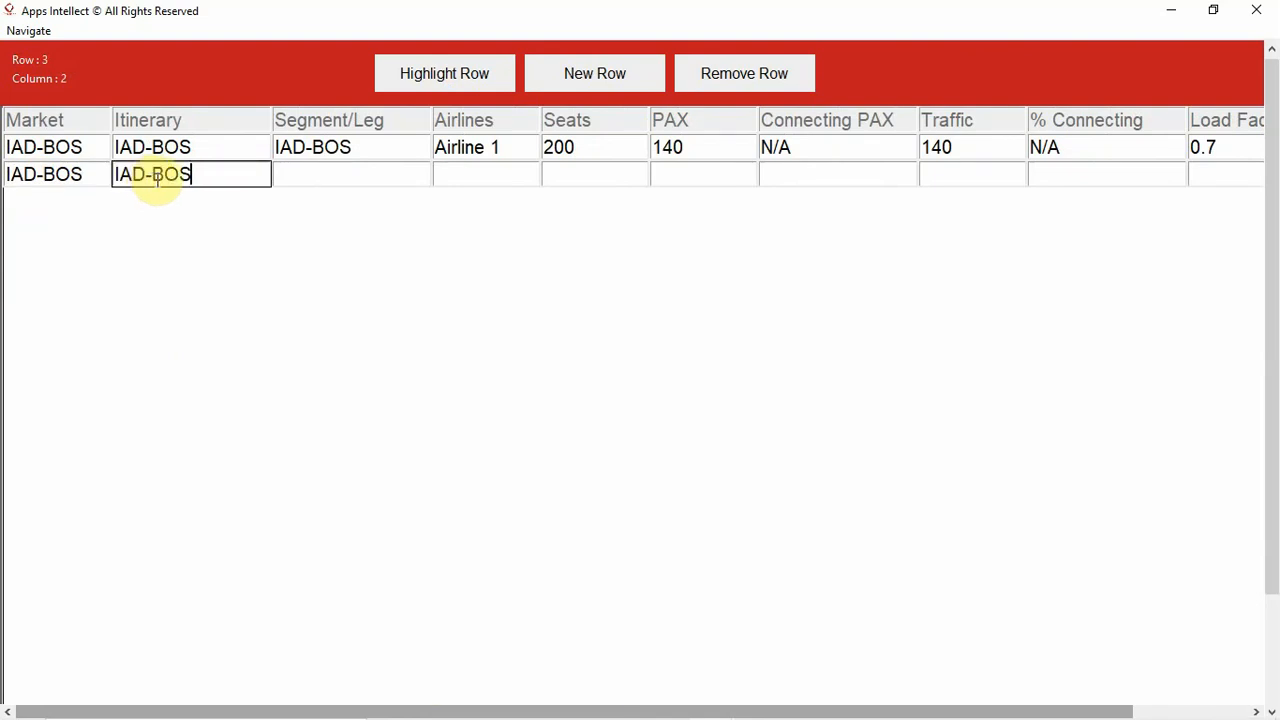
pyautogui.click(157, 176)
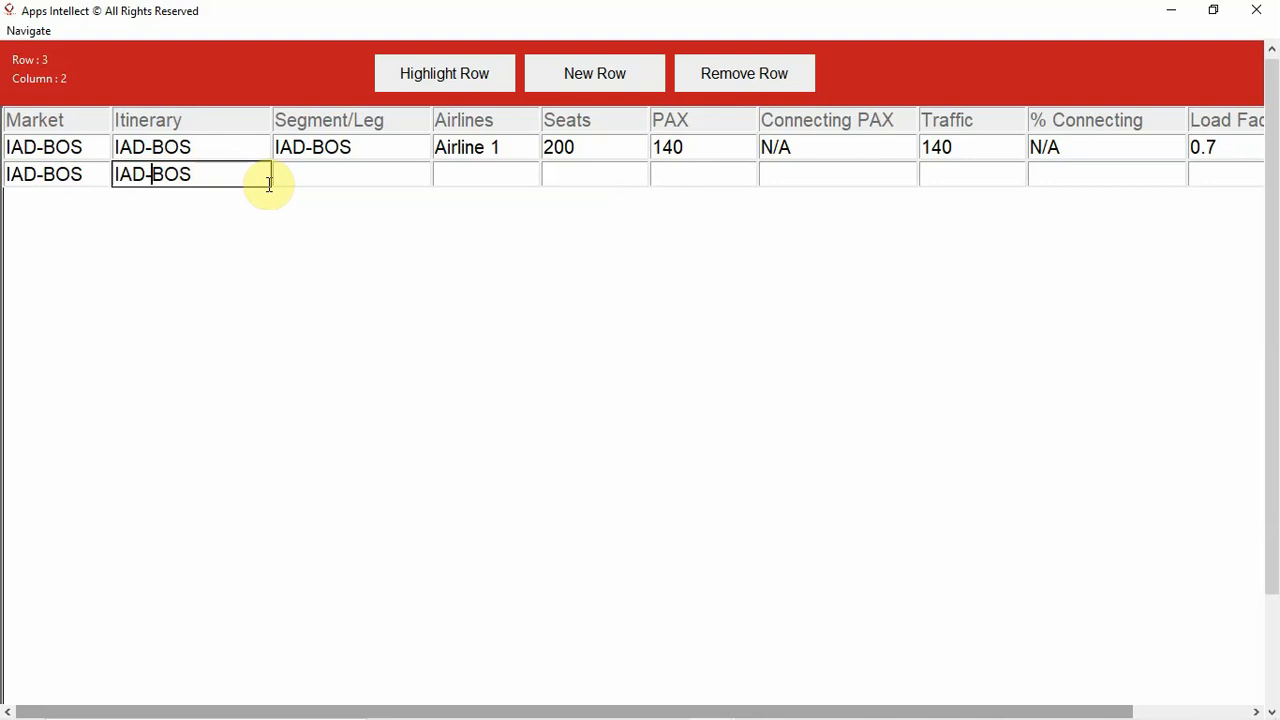
pyautogui.write('JFK-')
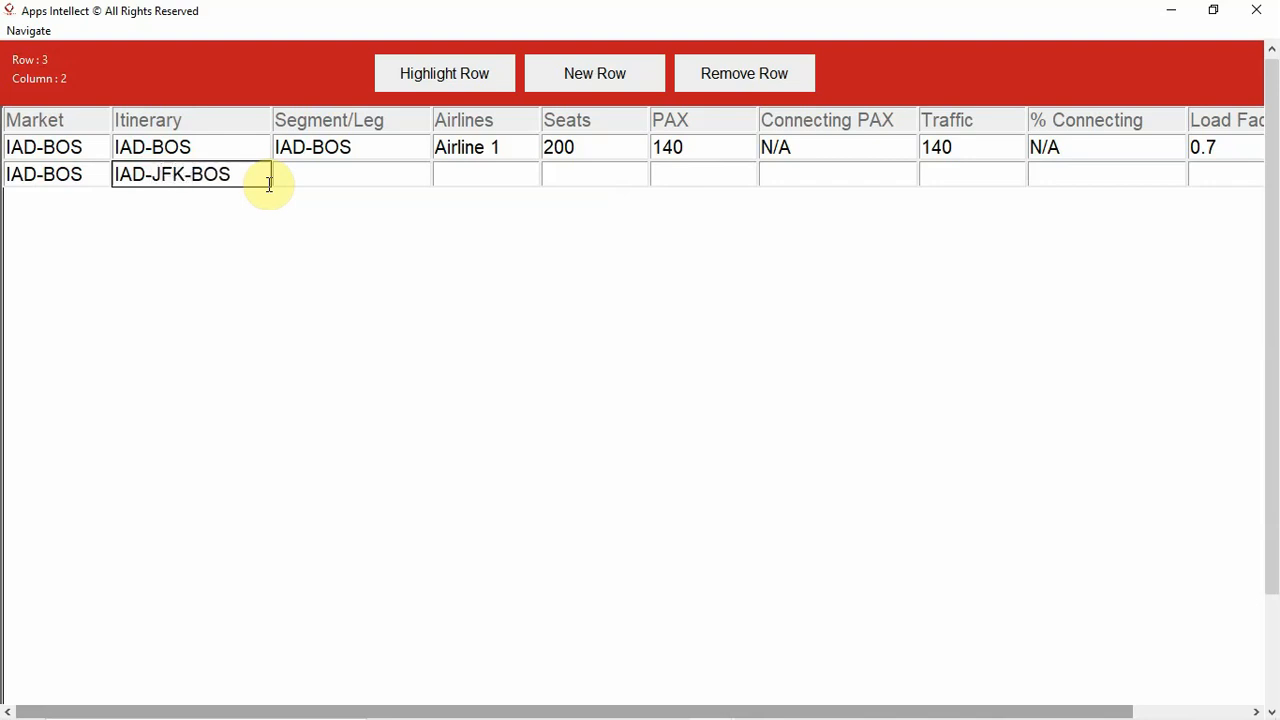
# - Start the second data row's Segment/Leg entry by pasting the market value and trimming it to IAD-
pyautogui.click(290, 177)
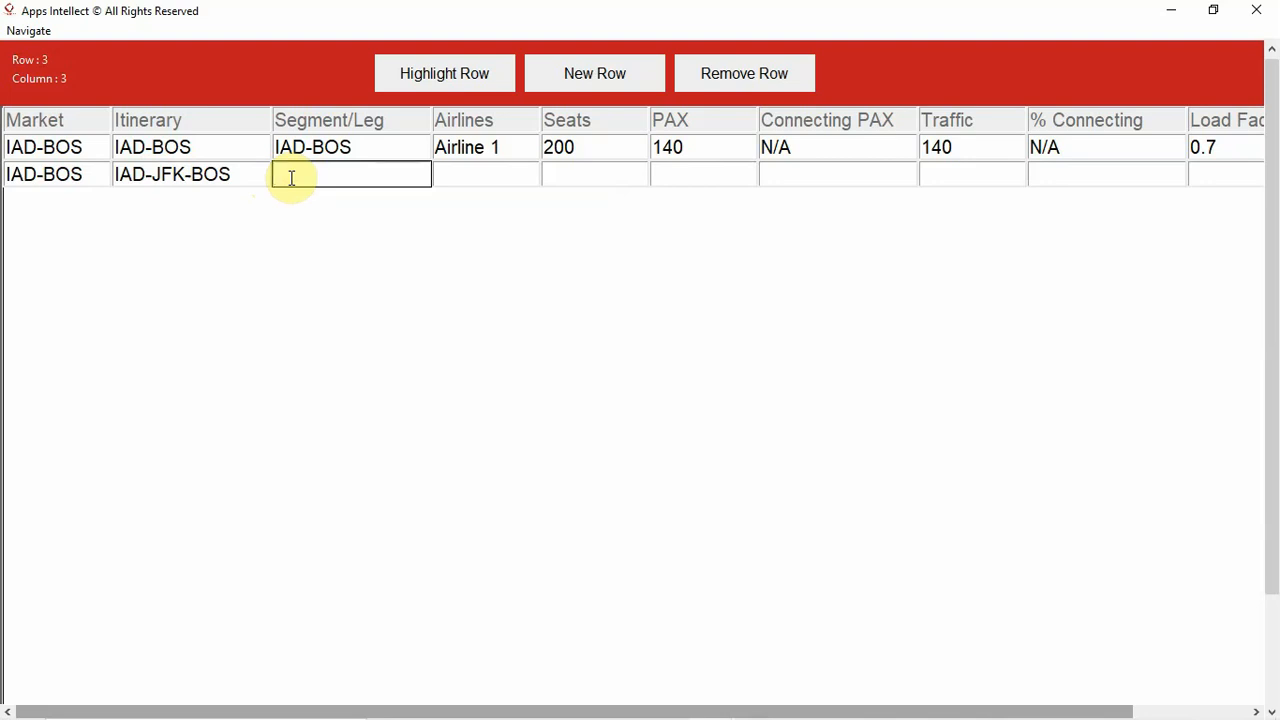
pyautogui.write('IAD-BOS')
pyautogui.press('BackSpace')
pyautogui.press('BackSpace')
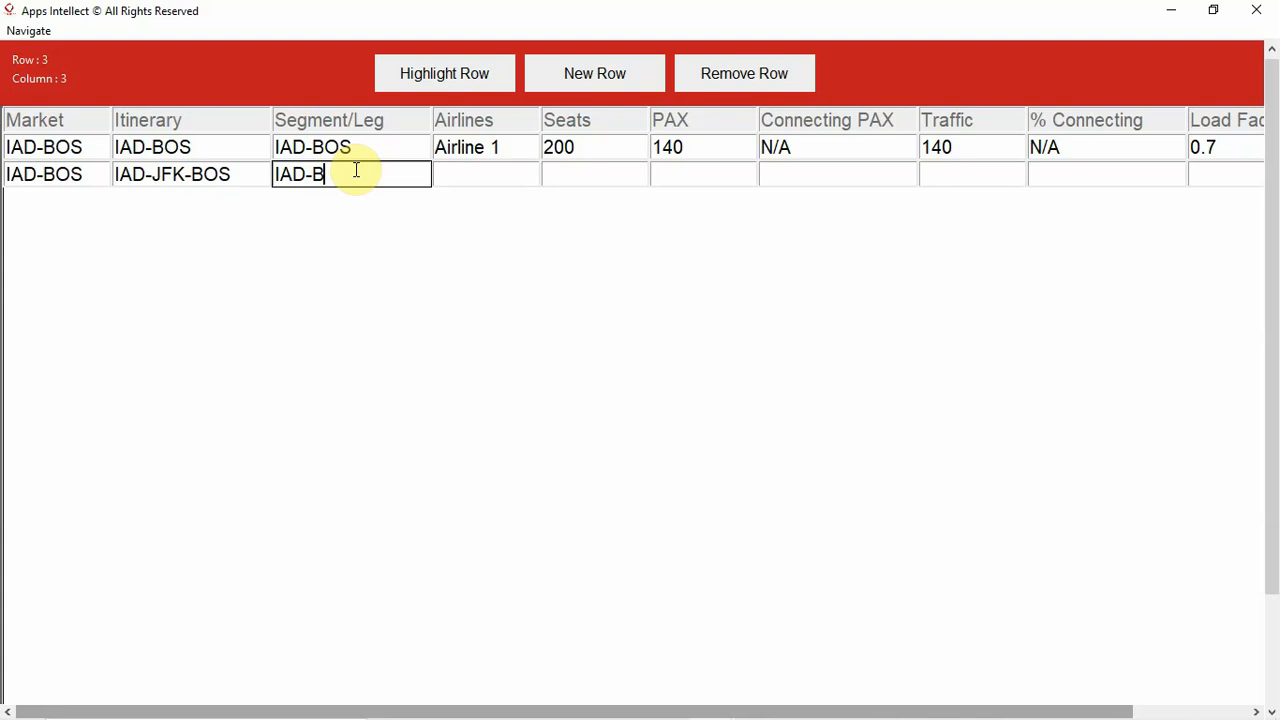
pyautogui.press('BackSpace')
pyautogui.write('J')
pyautogui.press('BackSpace')
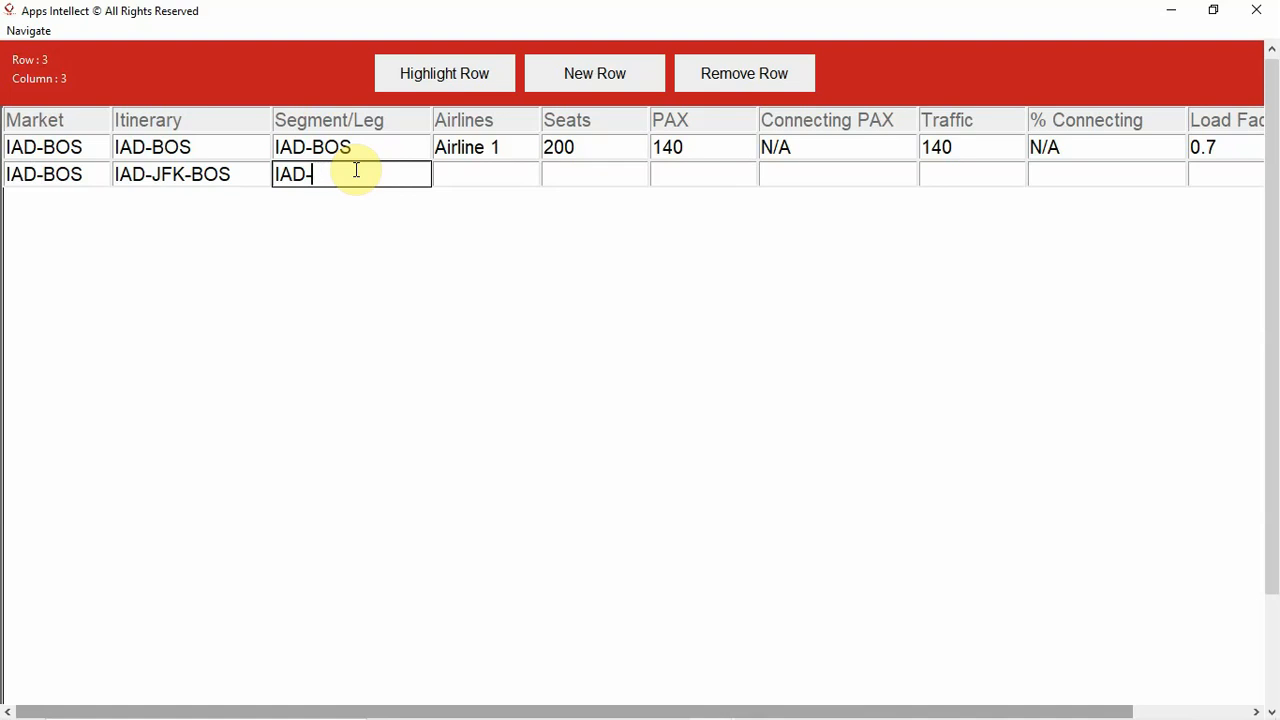
# - Change the connecting stop in the second data row's itinerary to PHL so it reads IAD-PHL-BOS
pyautogui.click(155, 172)
pyautogui.press('Delete')
pyautogui.press('Delete')
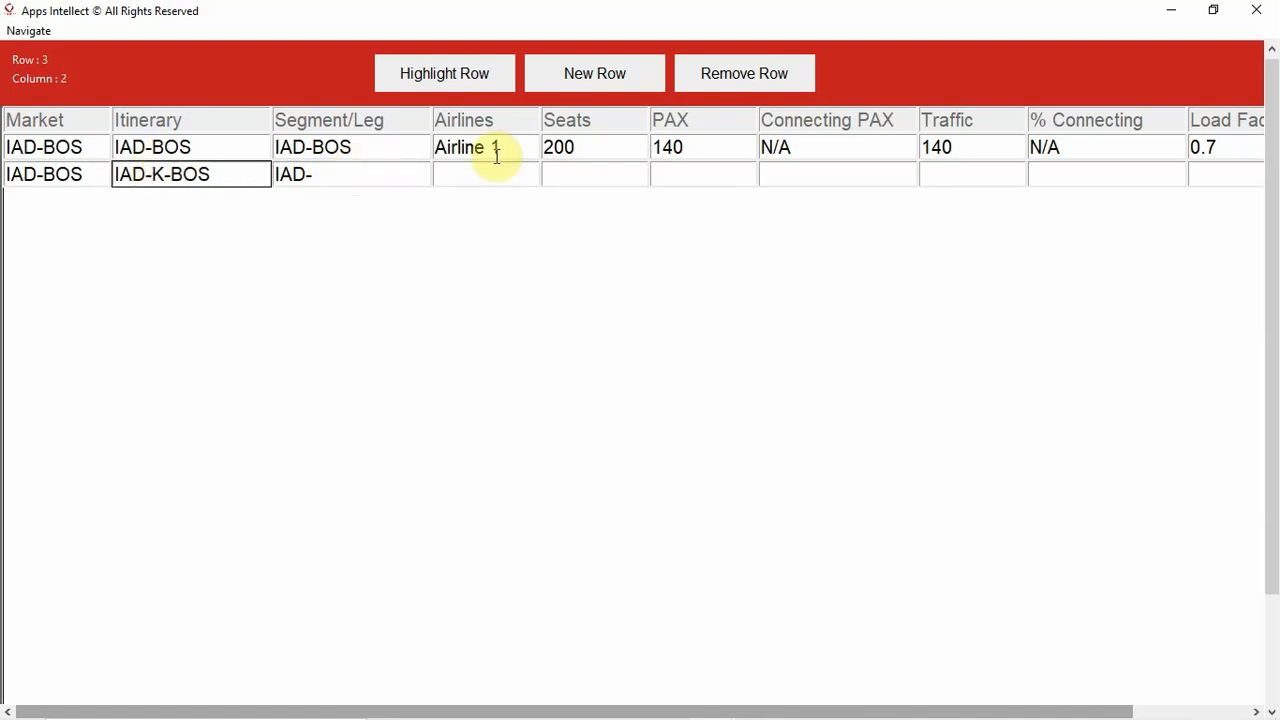
pyautogui.press('Delete')
pyautogui.press('Delete')
pyautogui.write('PHL')
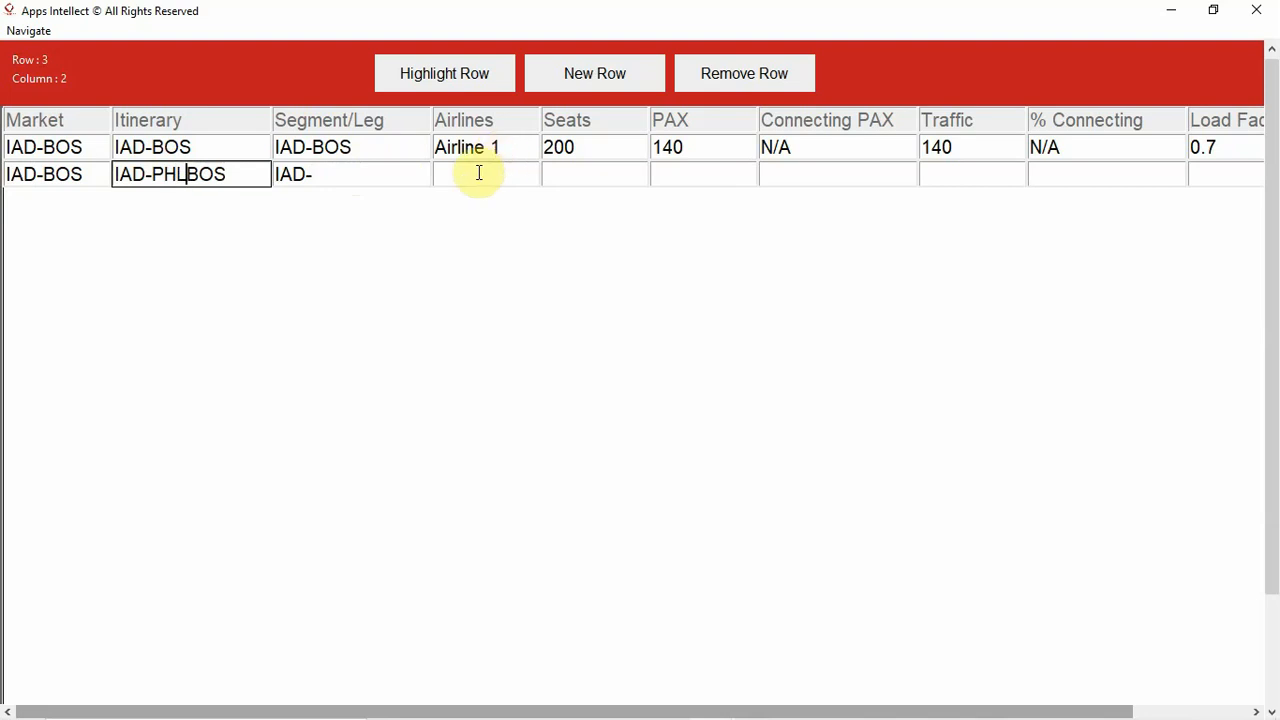
pyautogui.write('-')
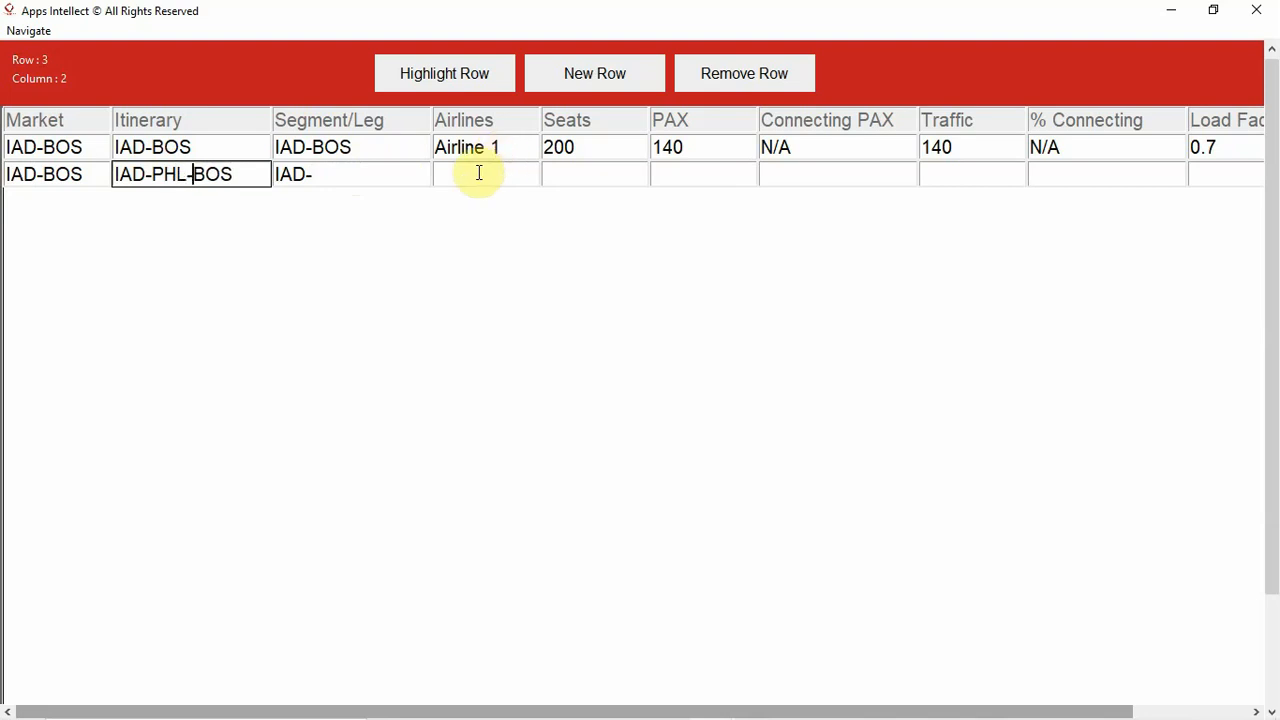
# - Complete the second data row's Segment/Leg as IAD-PHL and enter Airline in its Airlines cell
pyautogui.click(359, 177)
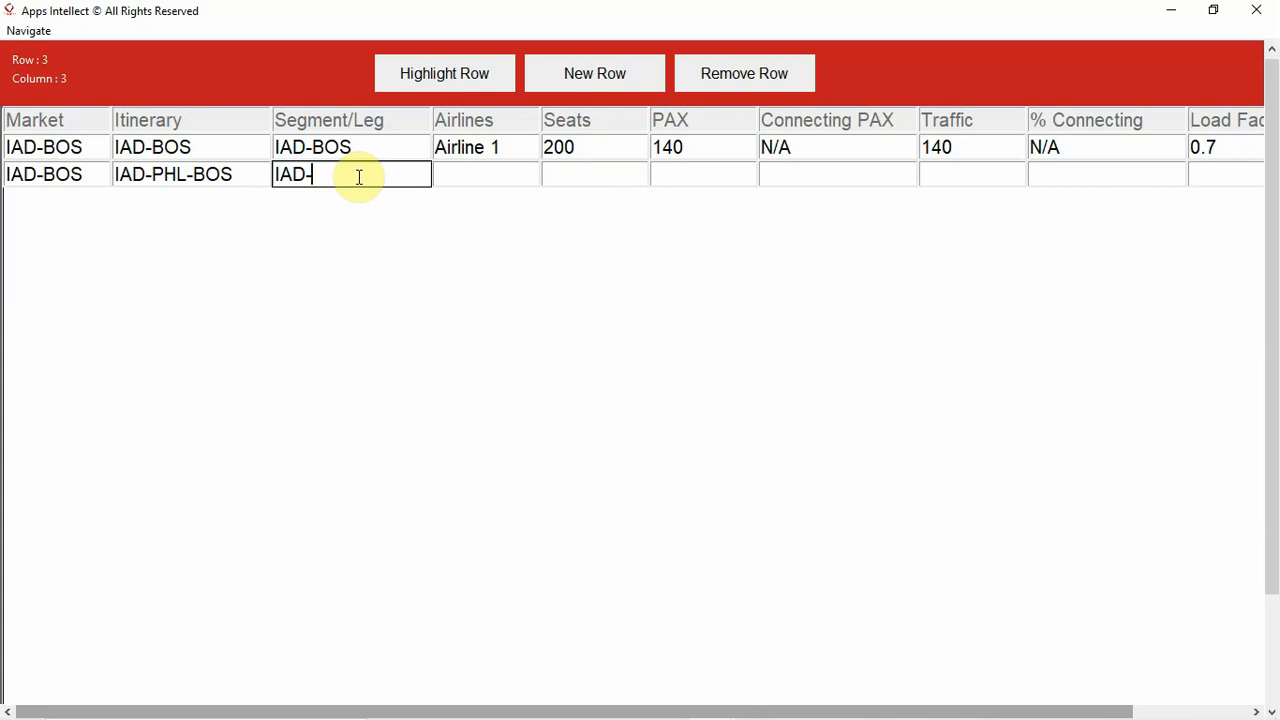
pyautogui.write('PHL')
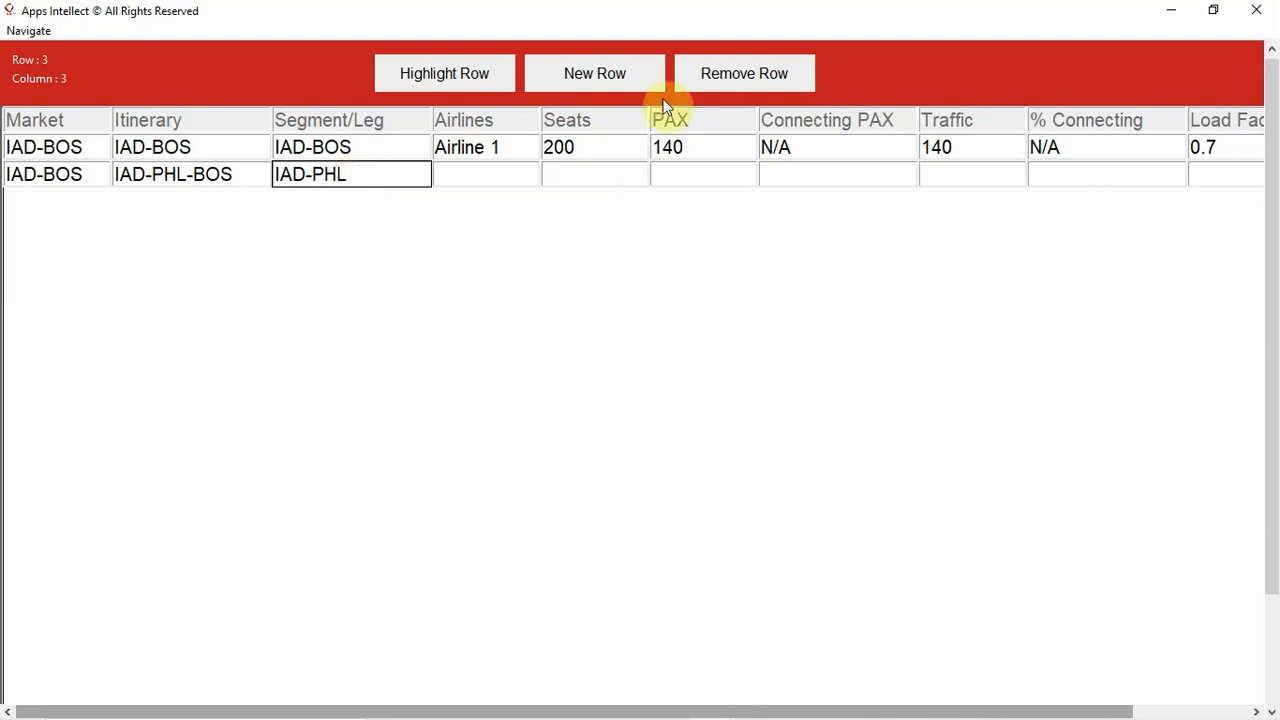
pyautogui.click(494, 181)
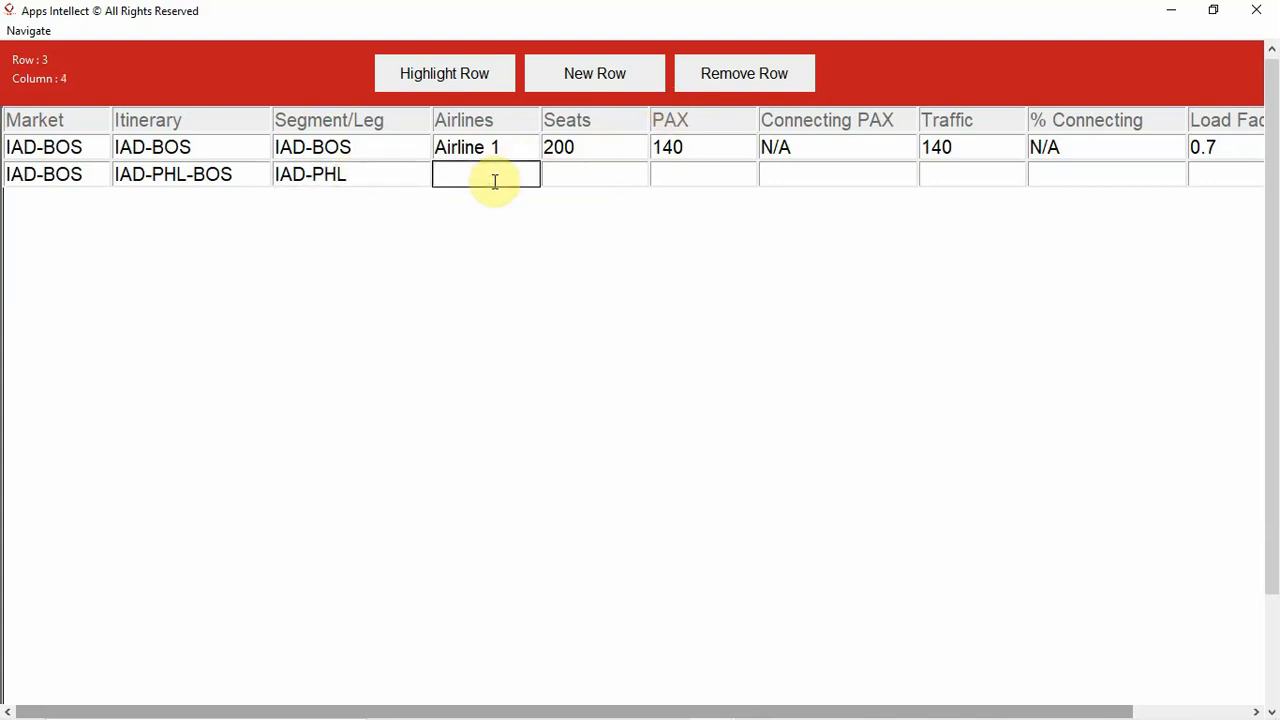
pyautogui.write('Airline')
# - Set Seats to 150 and PAX to 125 in the second data row
pyautogui.click(564, 183)
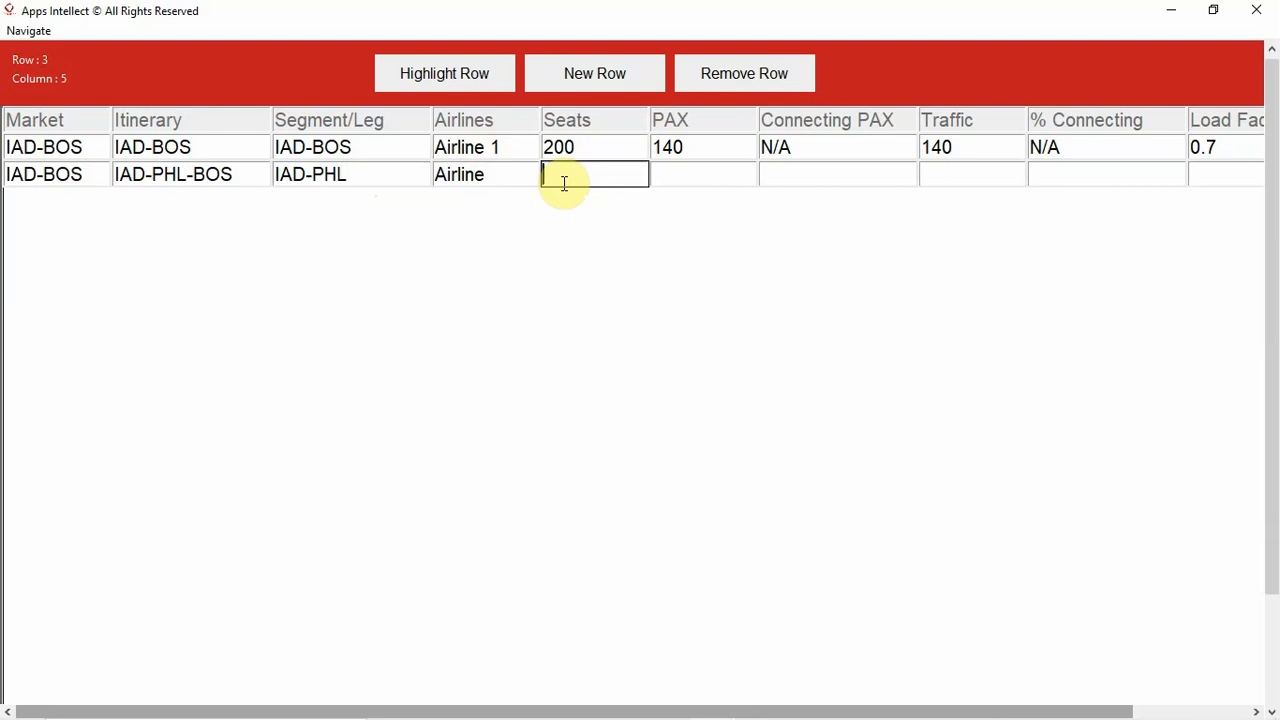
pyautogui.write('150')
pyautogui.click(677, 174)
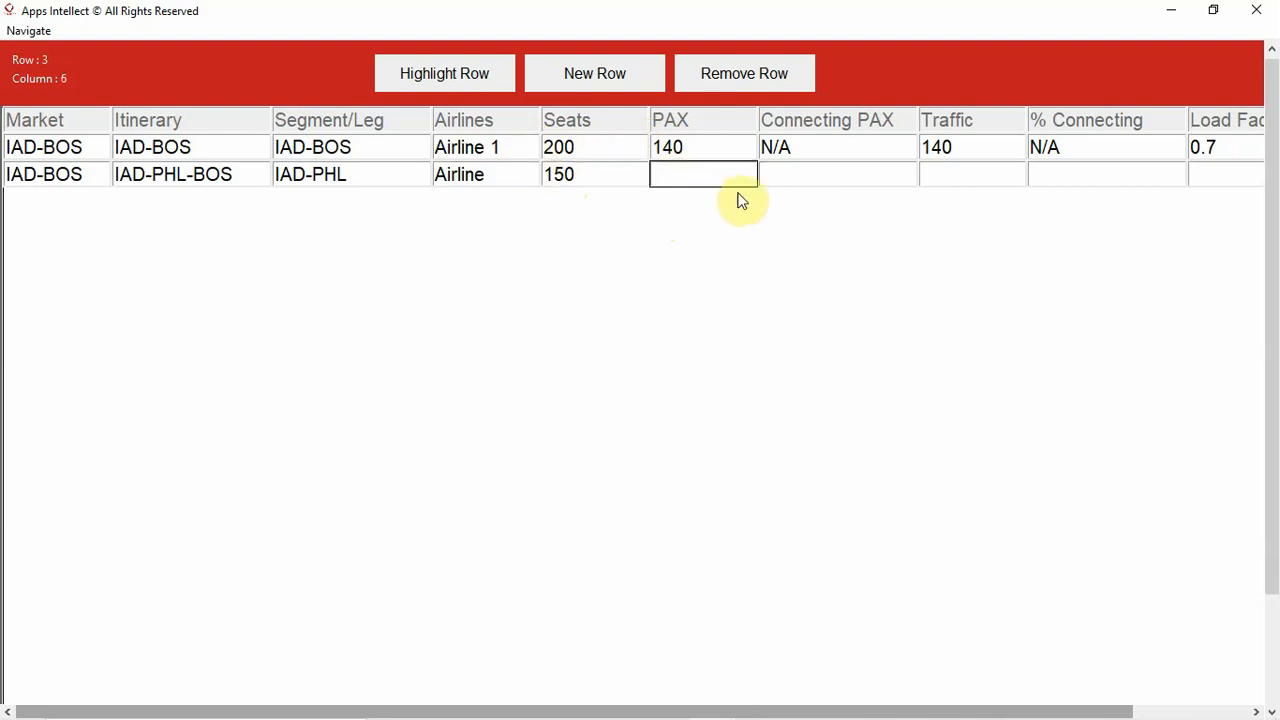
pyautogui.write('125')
# - Set Connecting PAX to 75 and Traffic to 50 in the second data row
pyautogui.click(823, 177)
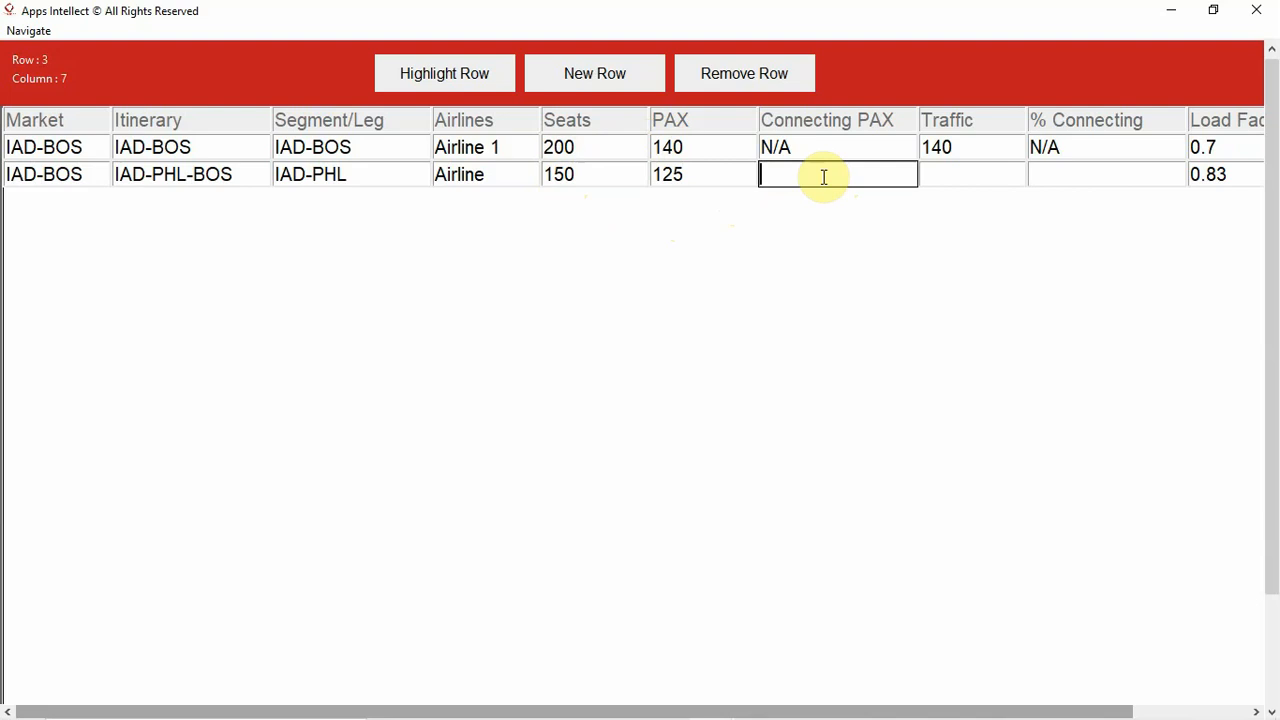
pyautogui.write('75')
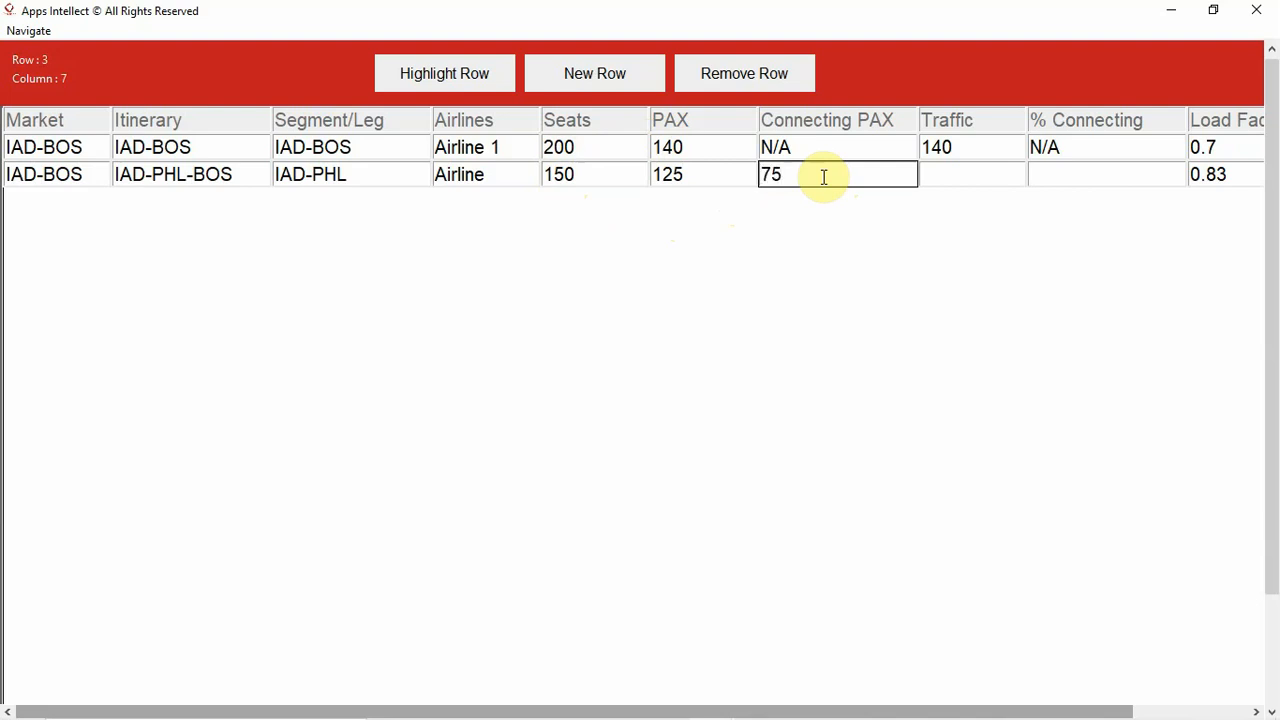
pyautogui.click(944, 177)
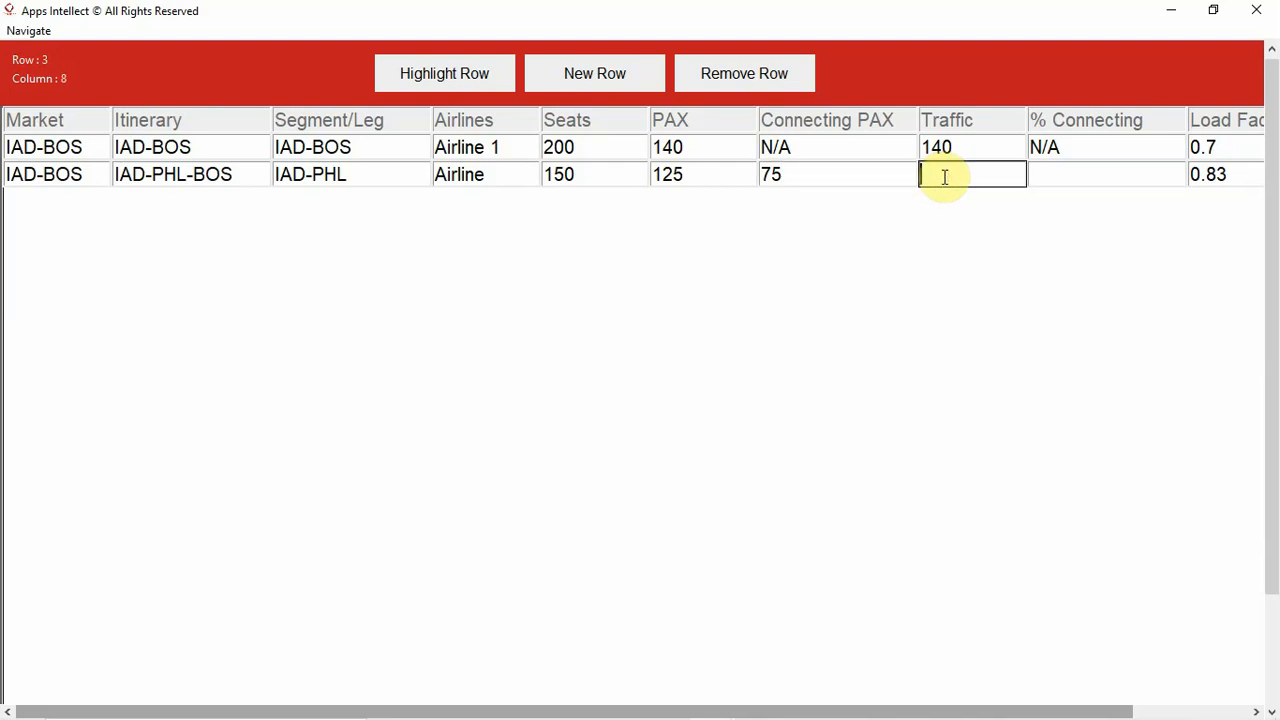
pyautogui.write('50')
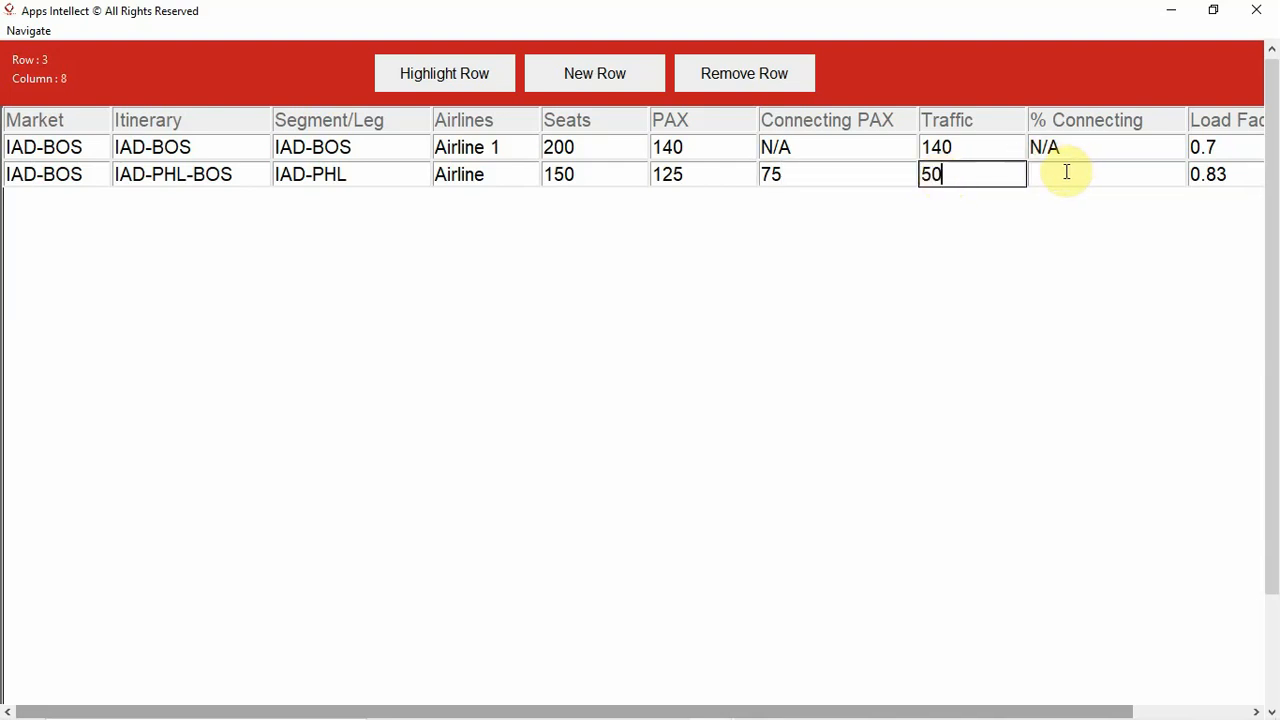
# - Set % Connecting to 75 and Daily Frequency to 5 in the second data row
pyautogui.click(1067, 172)
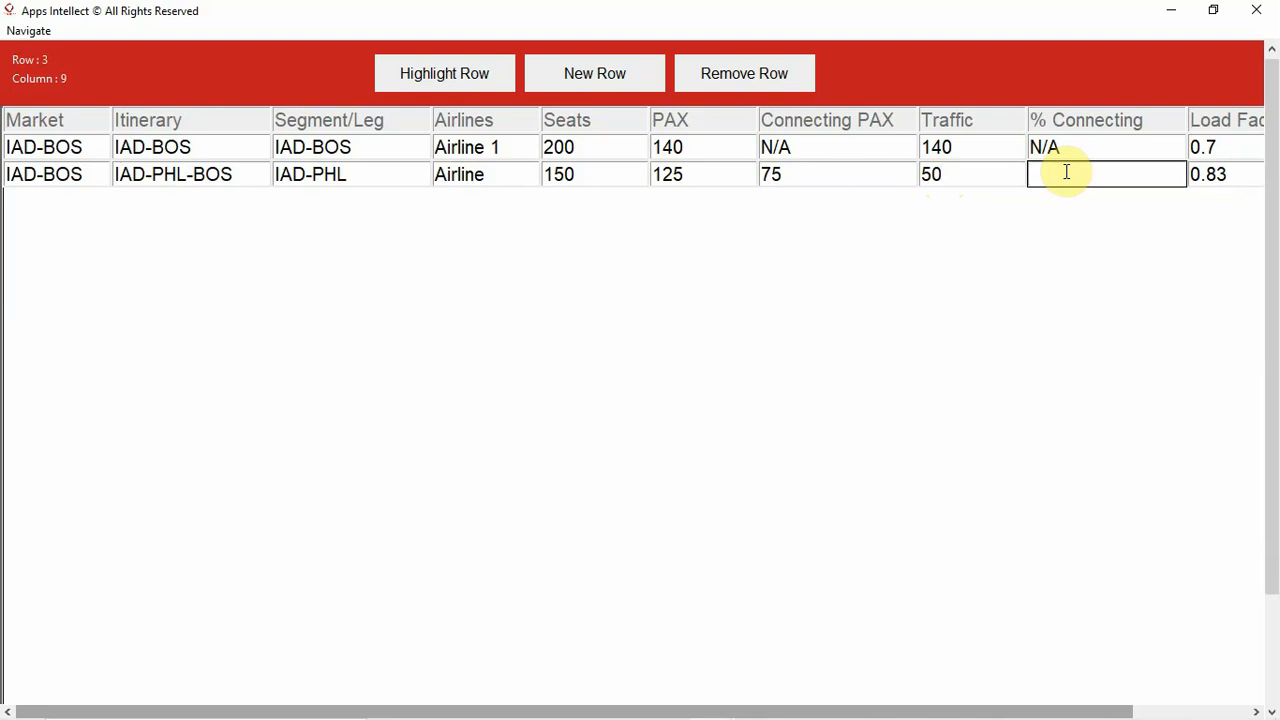
pyautogui.write('75')
pyautogui.moveTo(942, 710); pyautogui.dragTo(1033, 707)
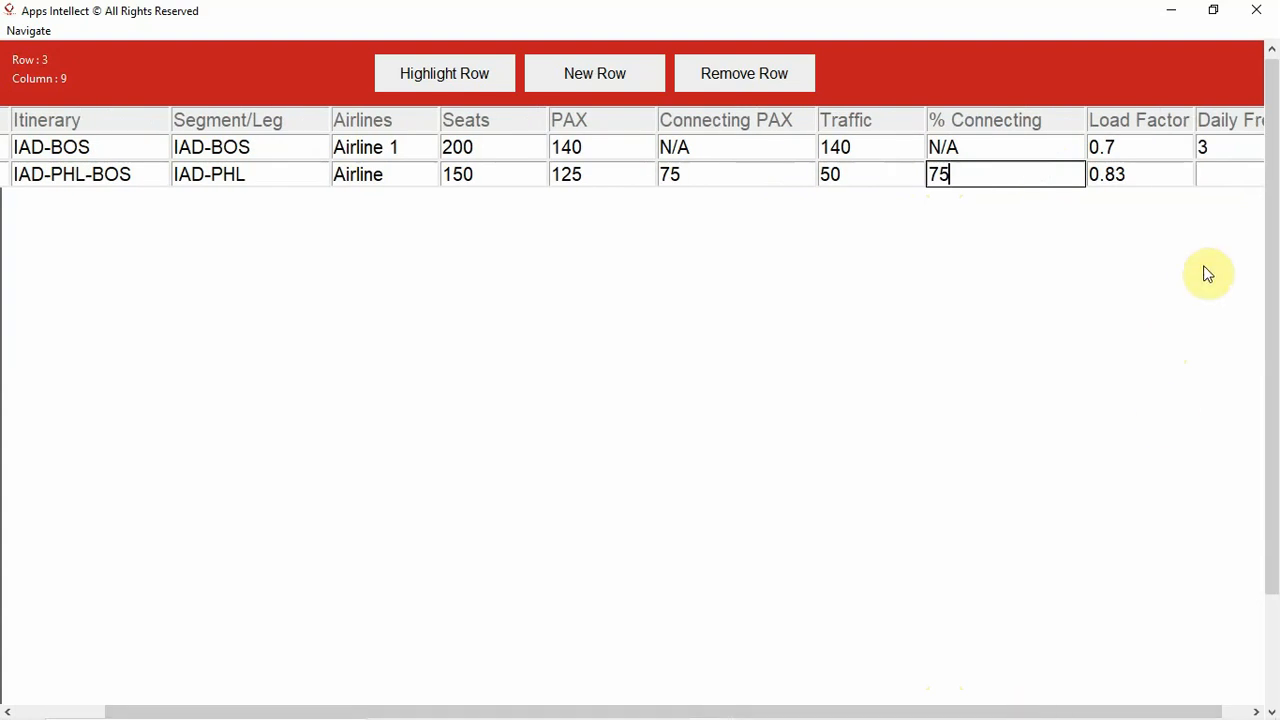
pyautogui.click(1202, 172)
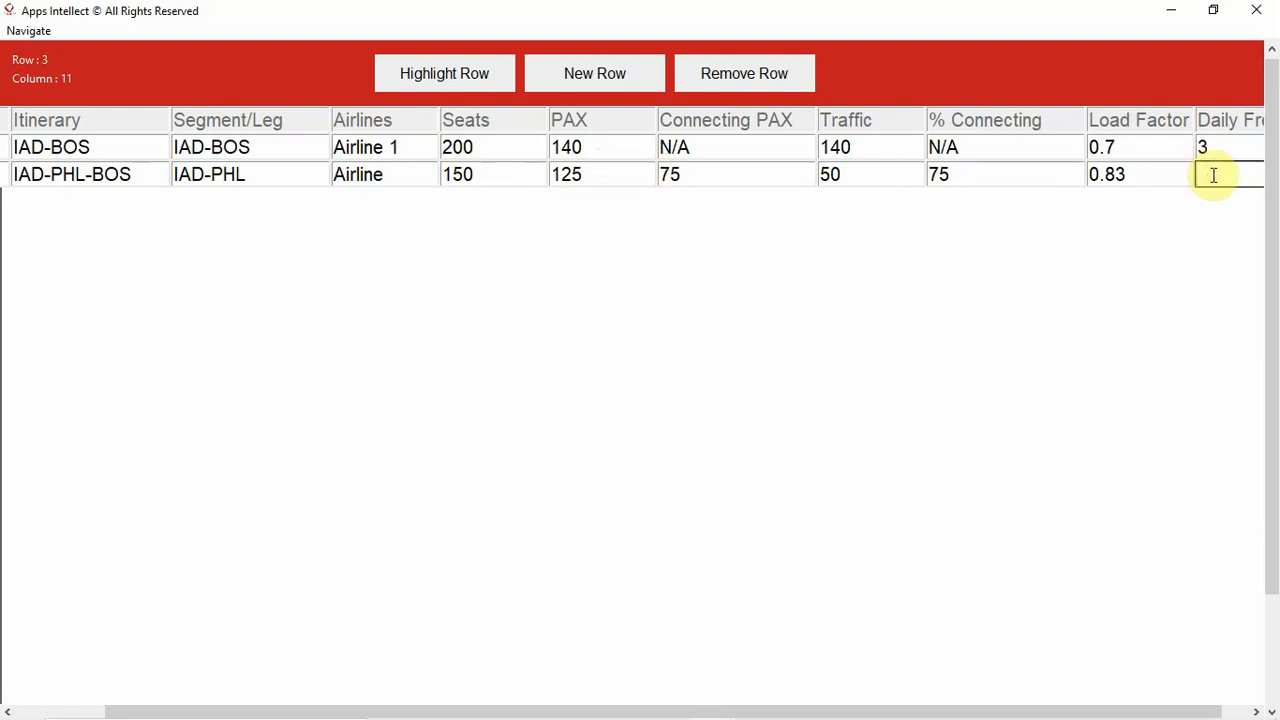
pyautogui.write('5')
# - Add a third data row to the table and paste IAD-BOS as its market
pyautogui.click(604, 78)
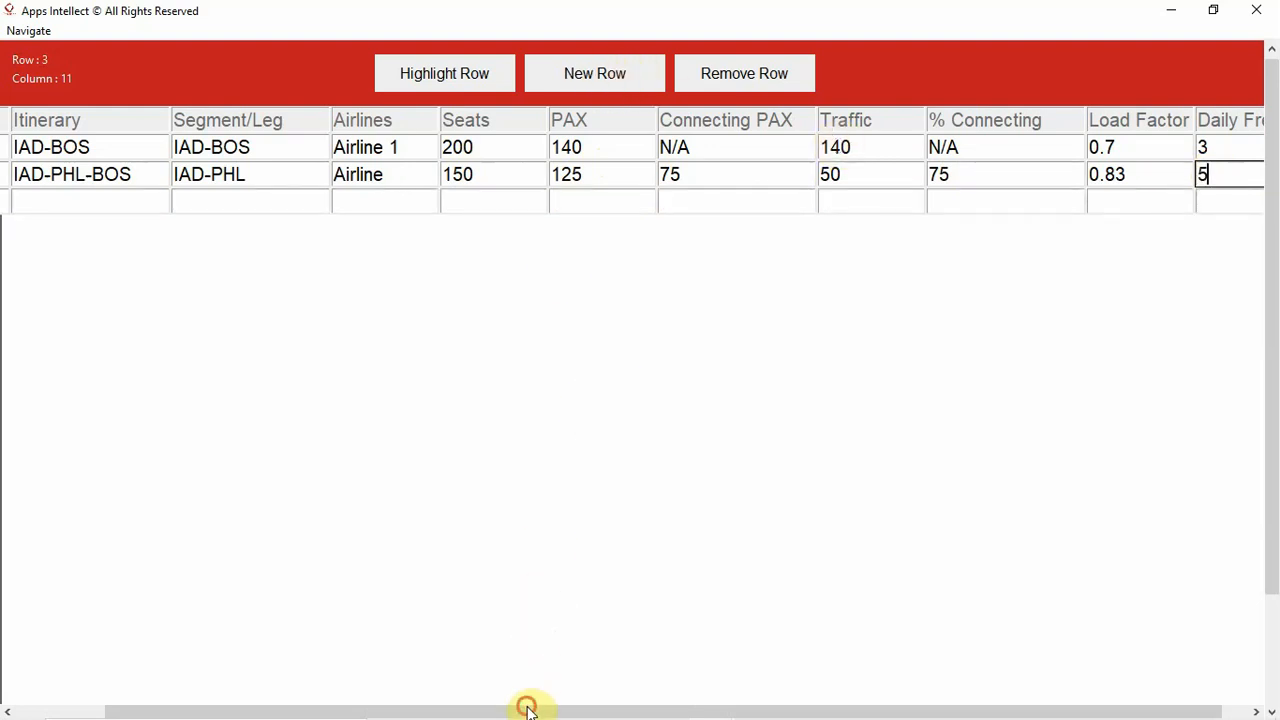
pyautogui.moveTo(526, 706); pyautogui.dragTo(360, 706)
pyautogui.click(37, 199)
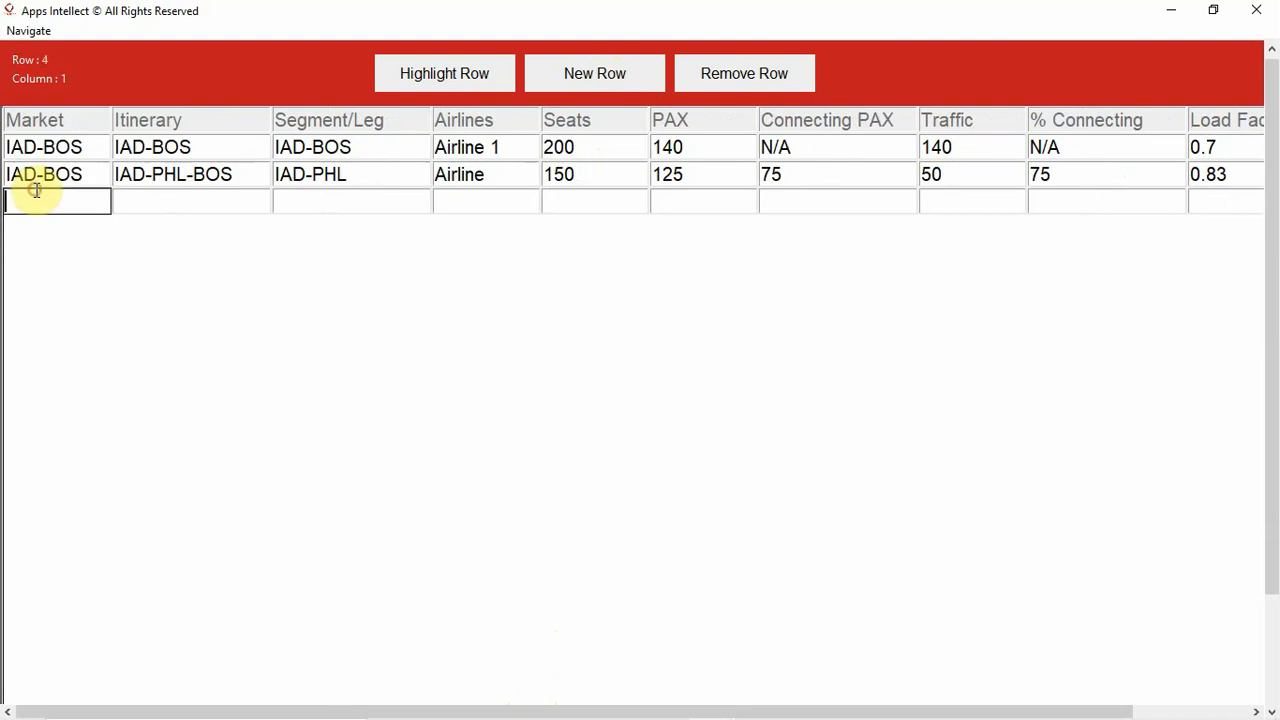
pyautogui.write('IAD-BOS')
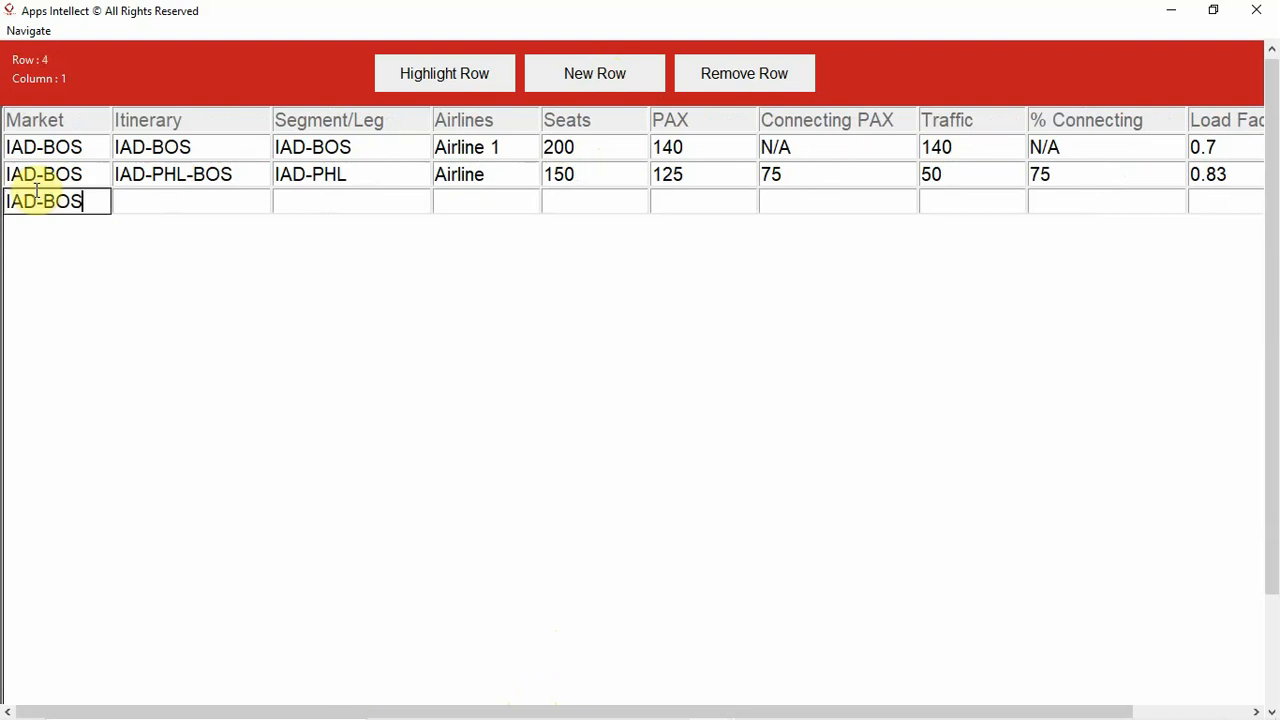
# - Fill in the third data row's itinerary as IAD-PHL-BOS by pasting the market value and inserting the PHL stop
pyautogui.click(158, 207)
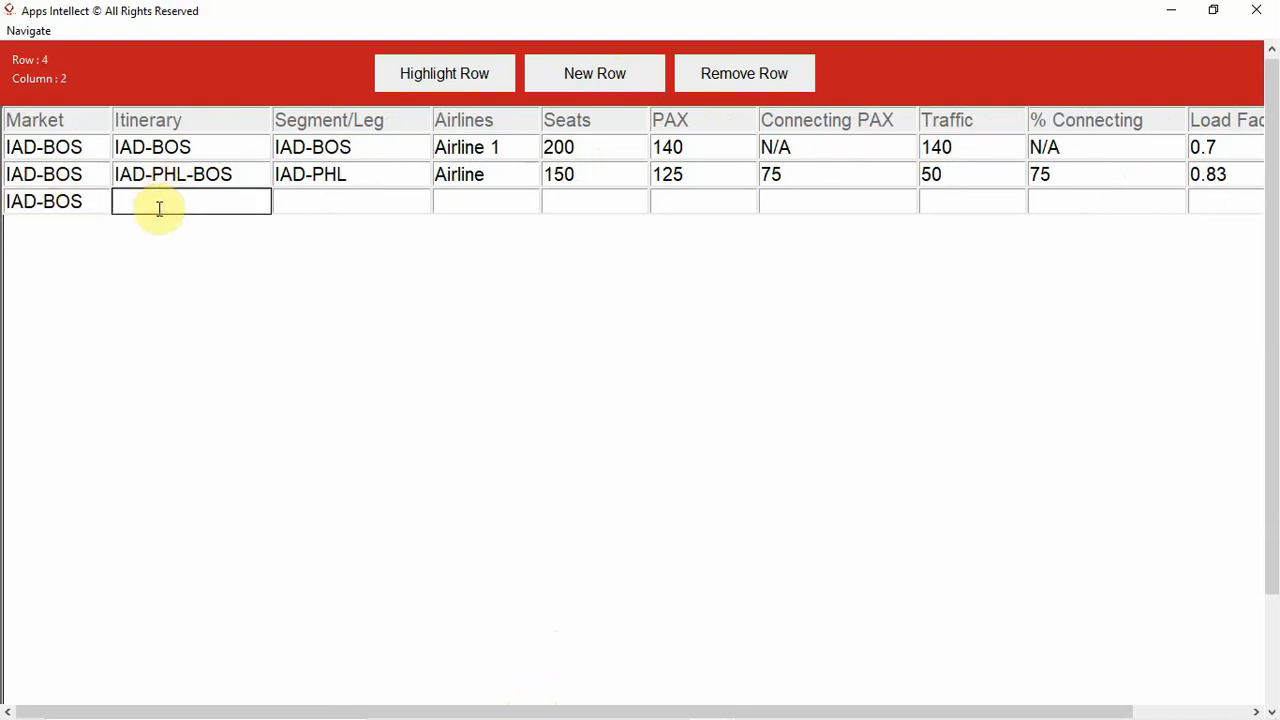
pyautogui.write('IAD-BOS')
pyautogui.click(158, 207)
pyautogui.write('PHL-')
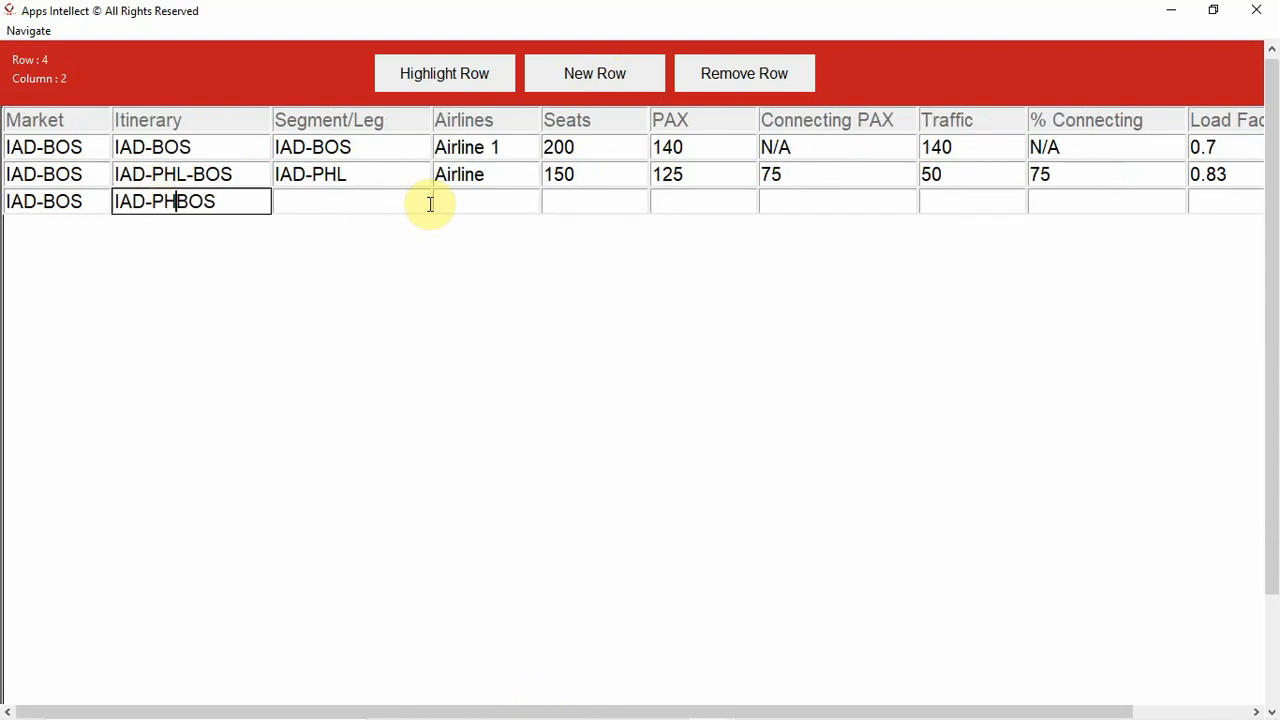
# - Enter PHL-BOS as the third data row's Segment/Leg by pasting the market value and replacing its origin with PHL
pyautogui.click(388, 202)
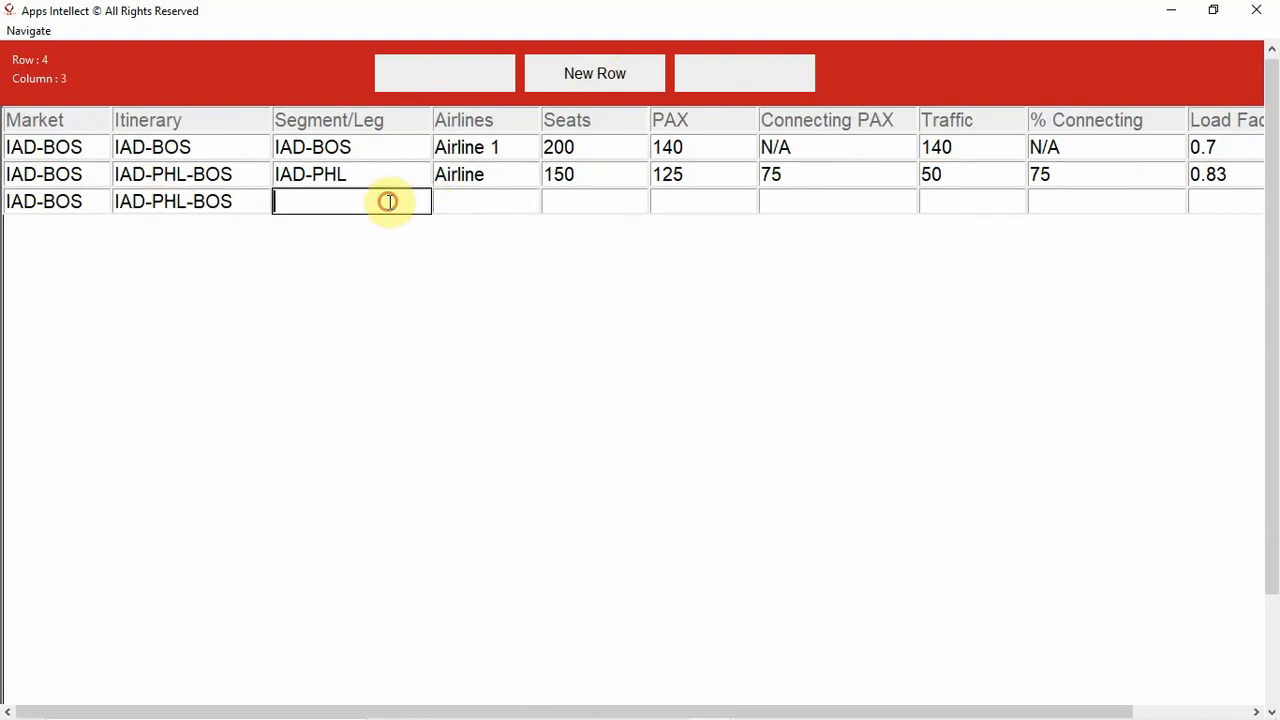
pyautogui.write('IAD-BOS')
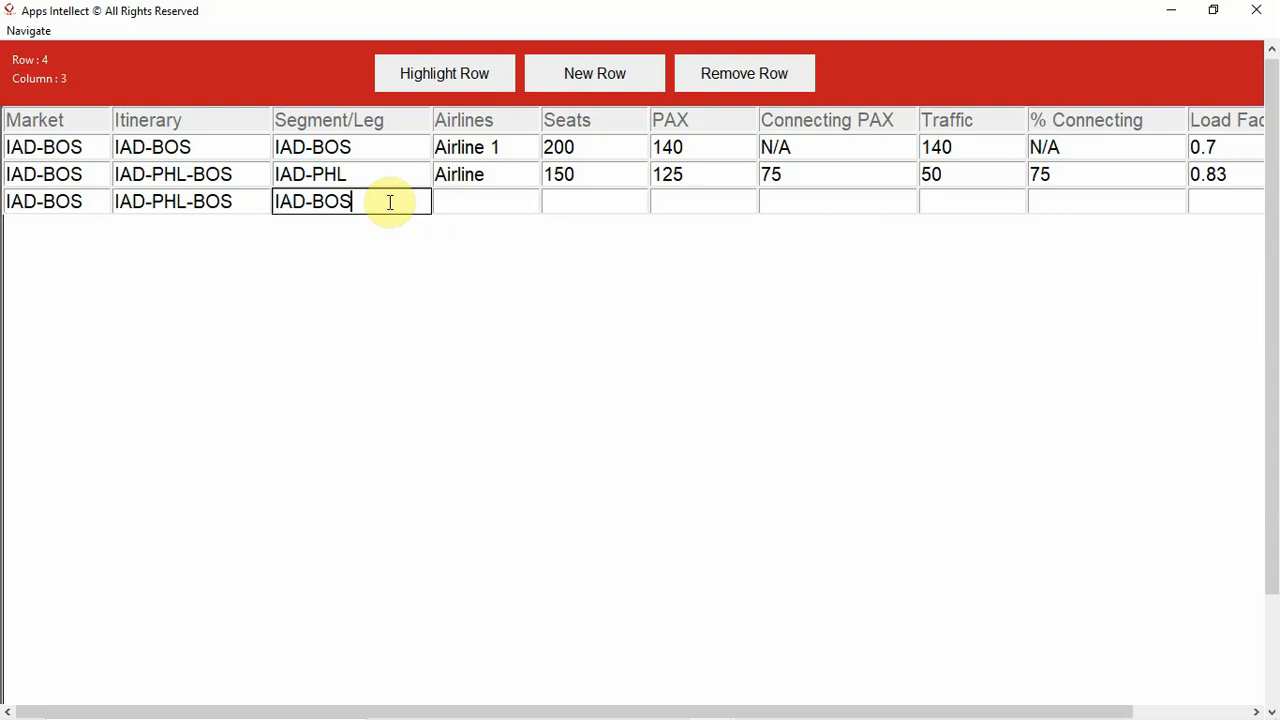
pyautogui.click(277, 201)
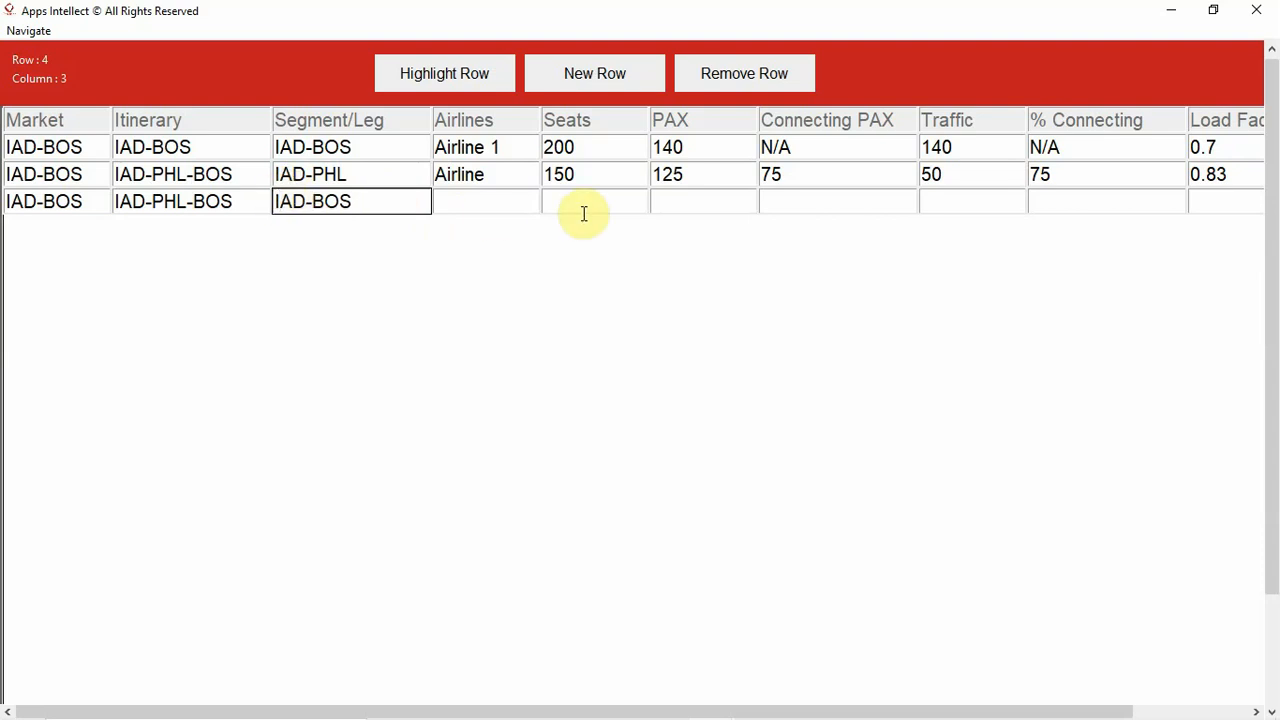
pyautogui.press('Delete')
pyautogui.press('Delete')
pyautogui.press('Delete')
pyautogui.write('PHL')
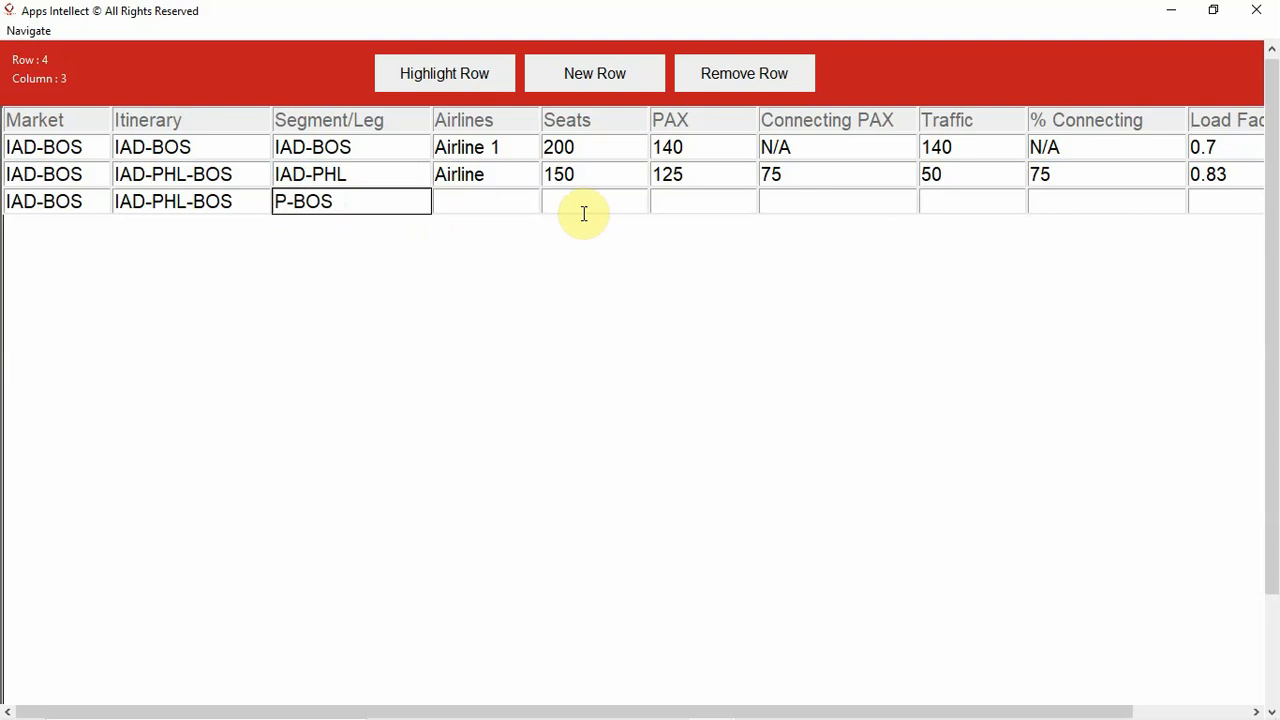
# - Complete the second data row's airline as Airline 1 and enter Airline 1 in the third data row
pyautogui.click(504, 177)
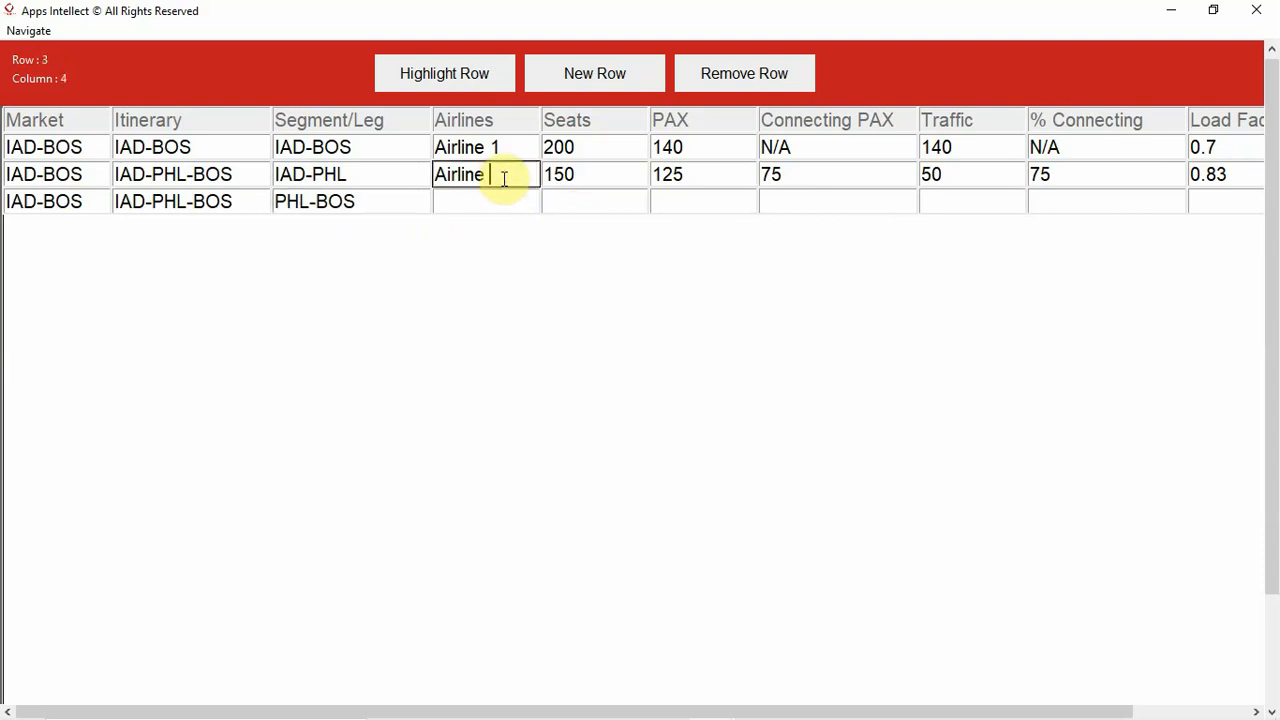
pyautogui.write('1')
pyautogui.click(488, 200)
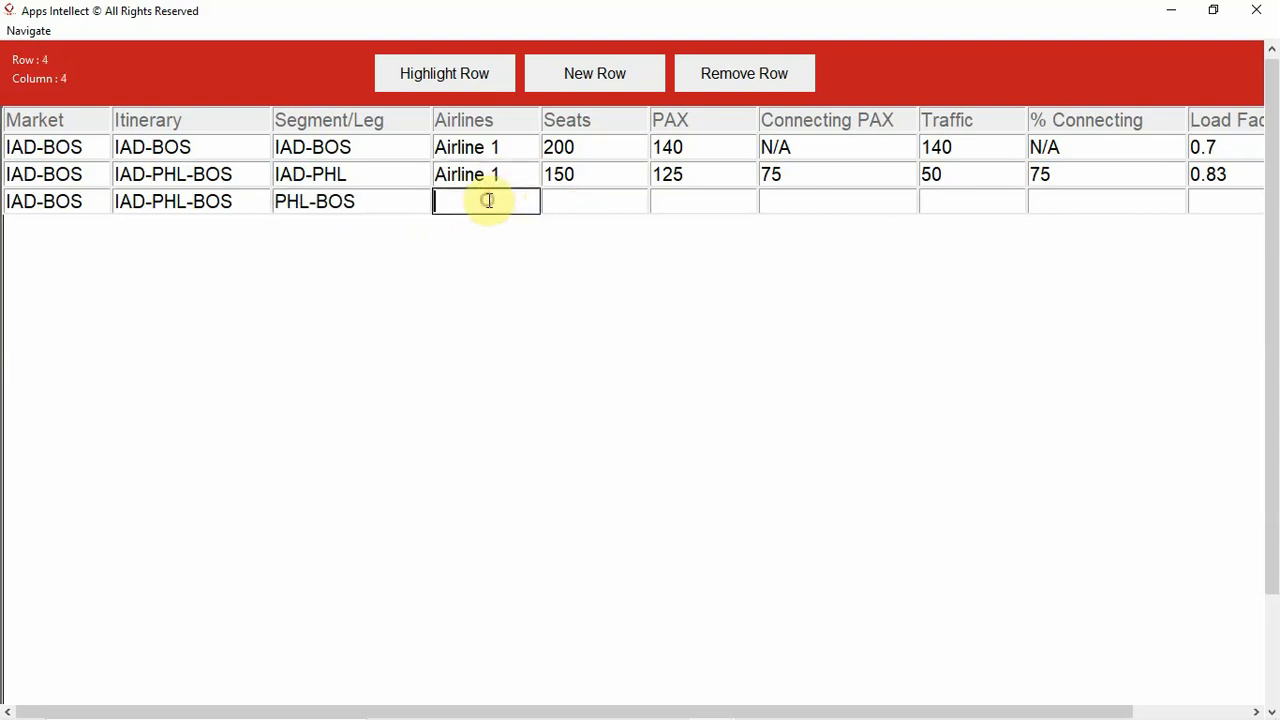
pyautogui.write('Airline 1')
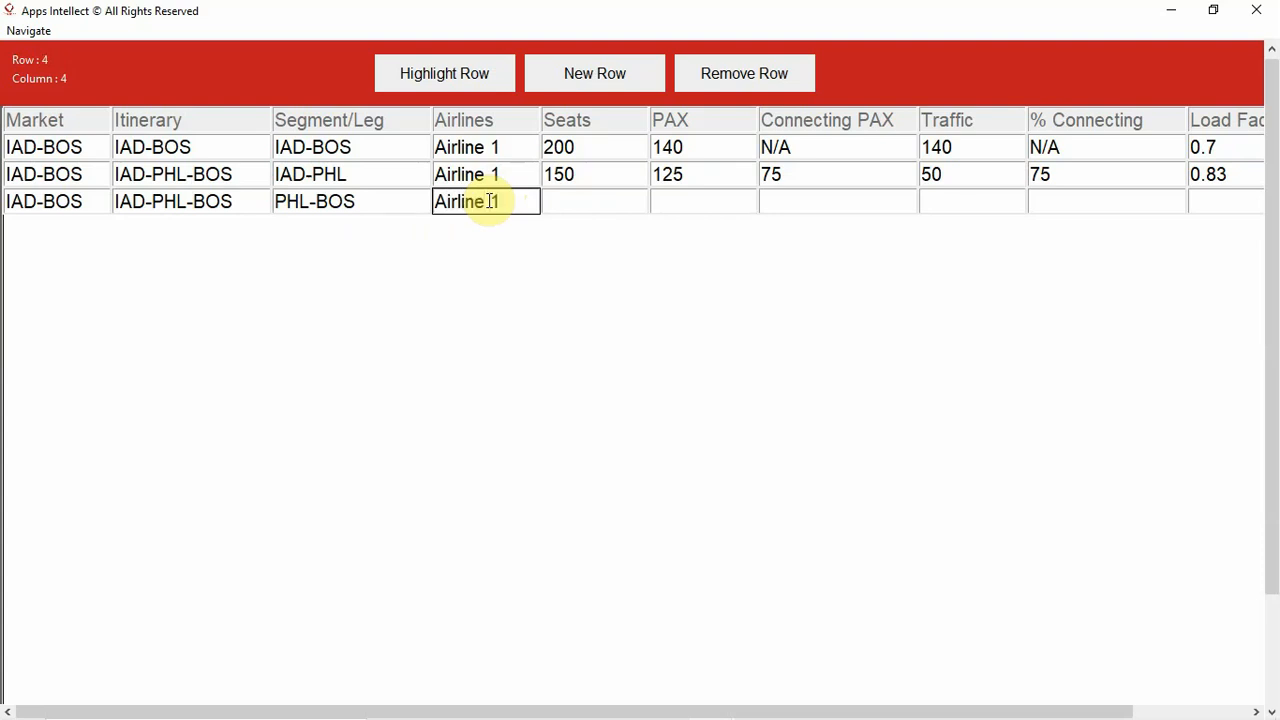
# - Set the third data row's Seats to 150 and its PAX to 75
pyautogui.click(565, 200)
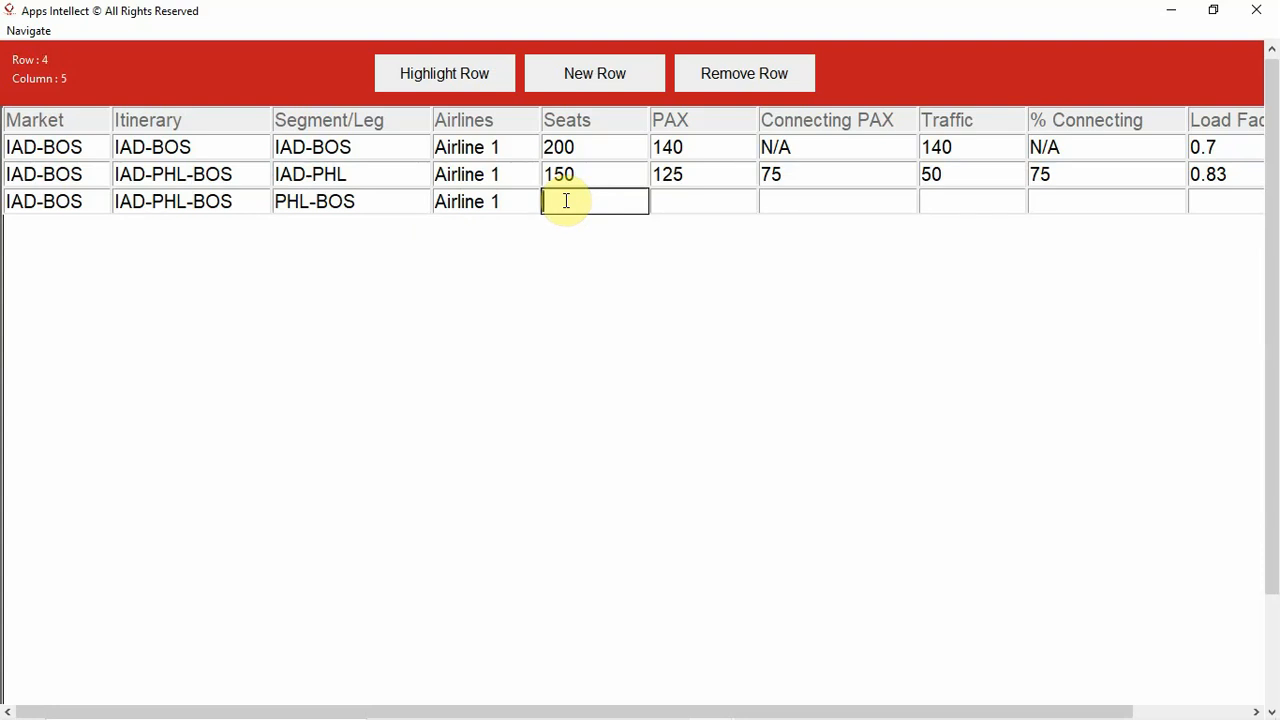
pyautogui.write('150')
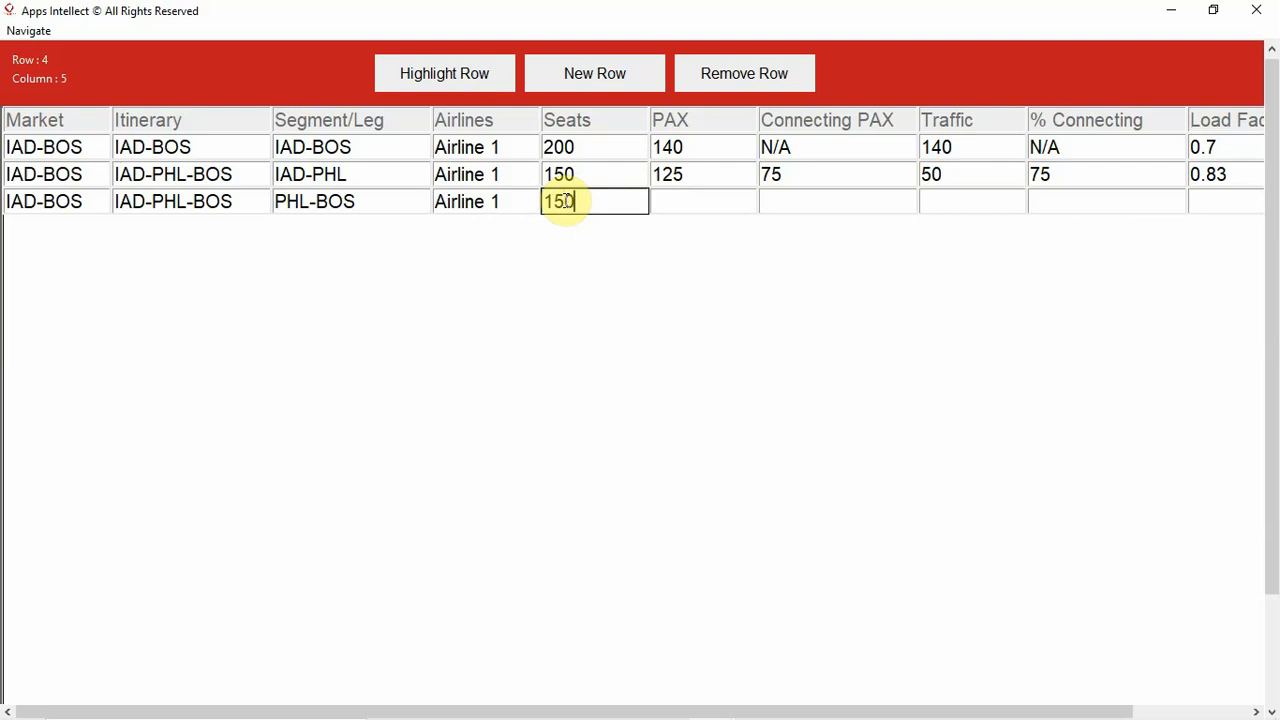
pyautogui.click(704, 193)
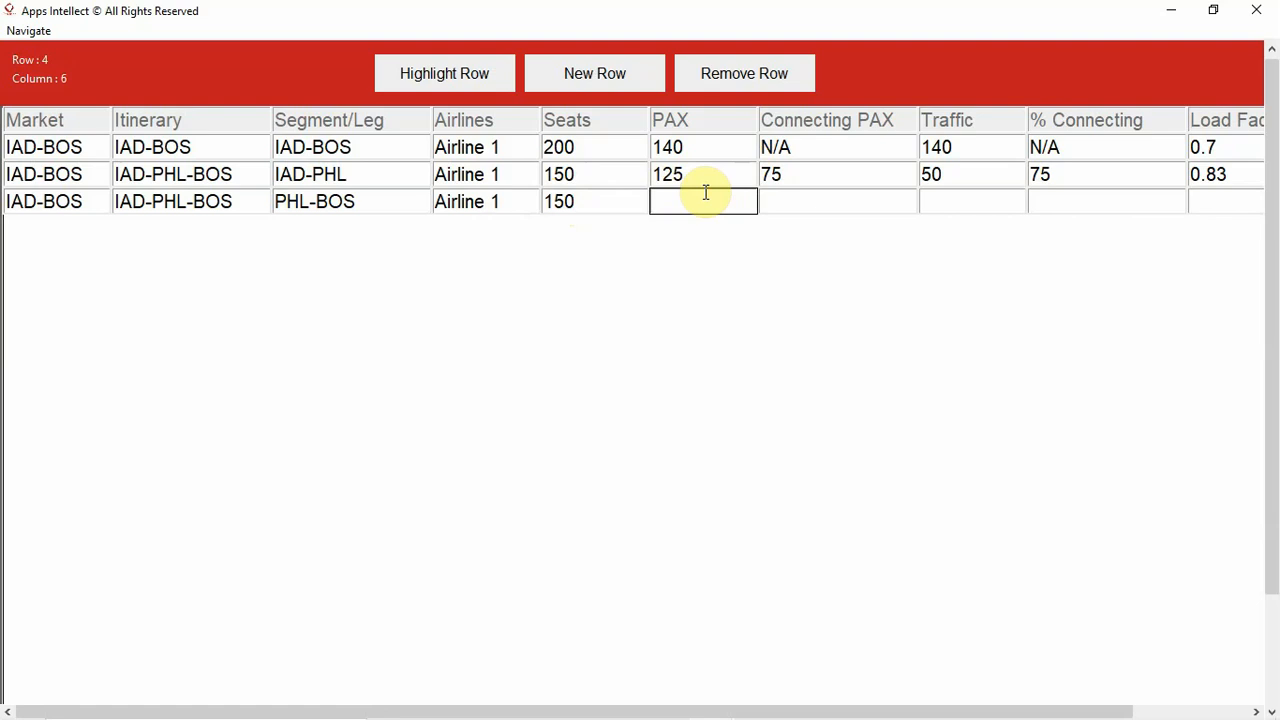
pyautogui.write('75')
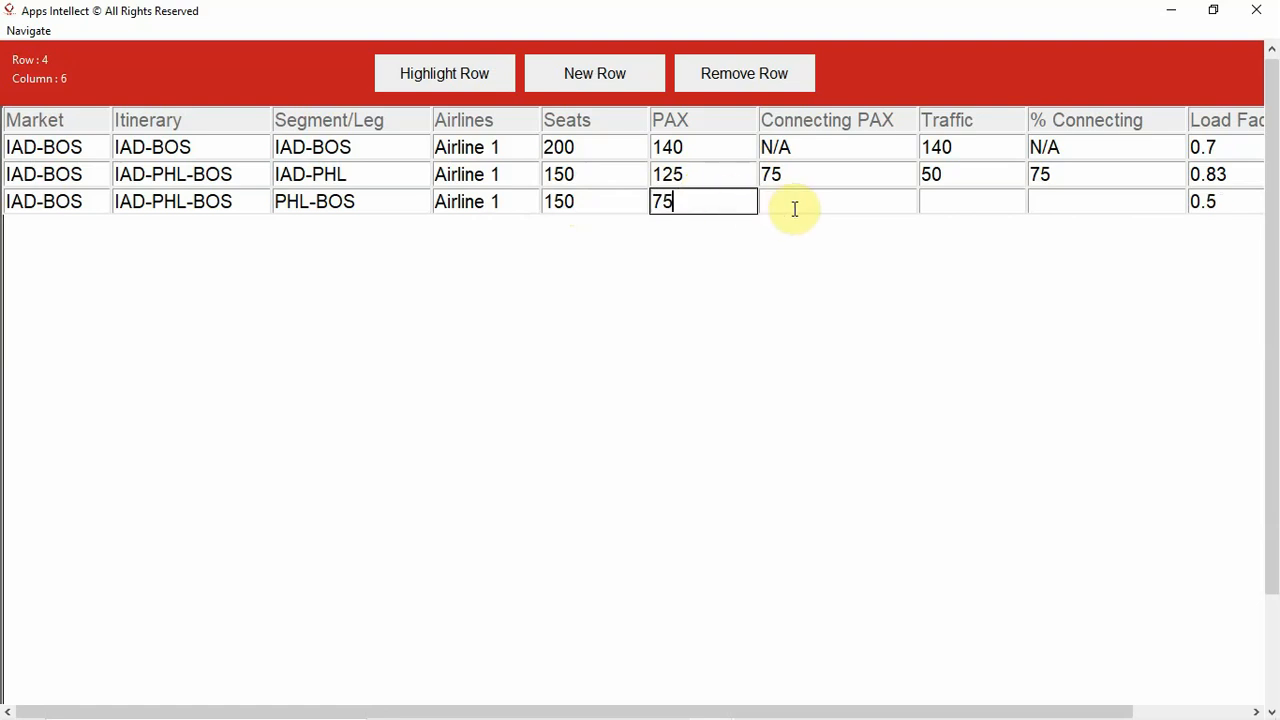
# - Enter N/A for the third data row's Connecting PAX and % Connecting, with 75 as its Traffic
pyautogui.click(794, 208)
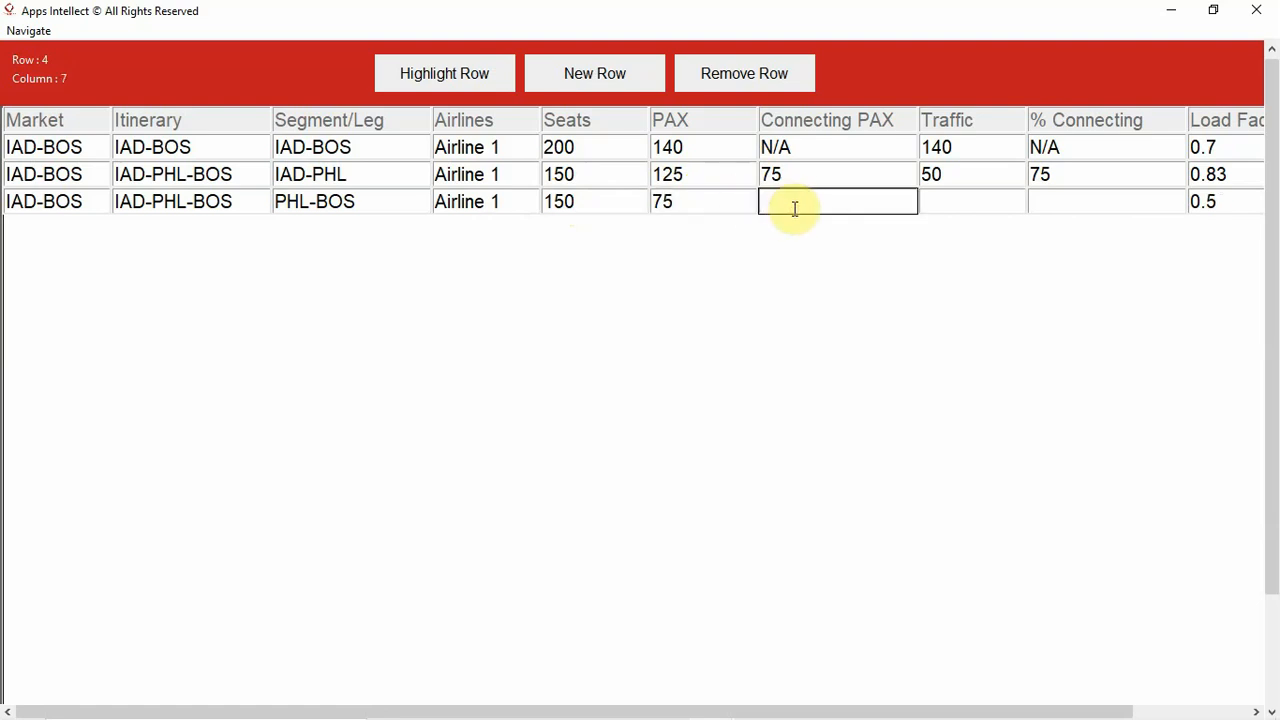
pyautogui.write('N/A')
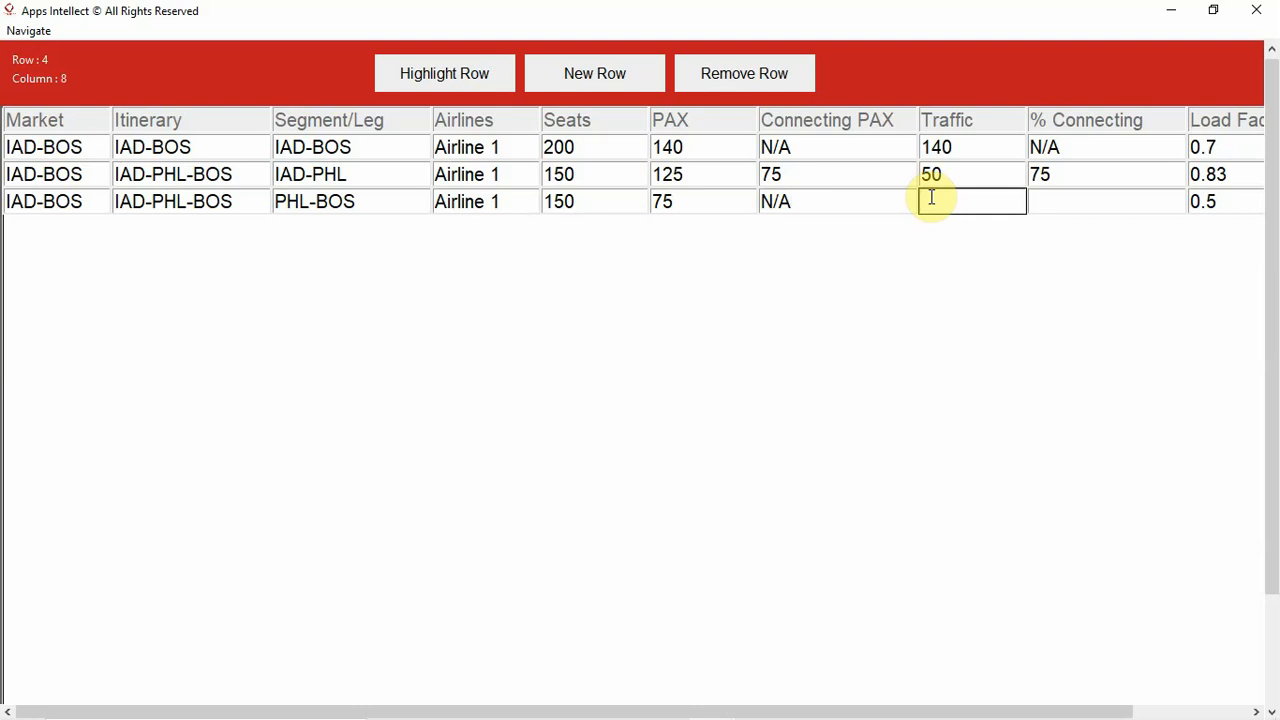
pyautogui.write('75')
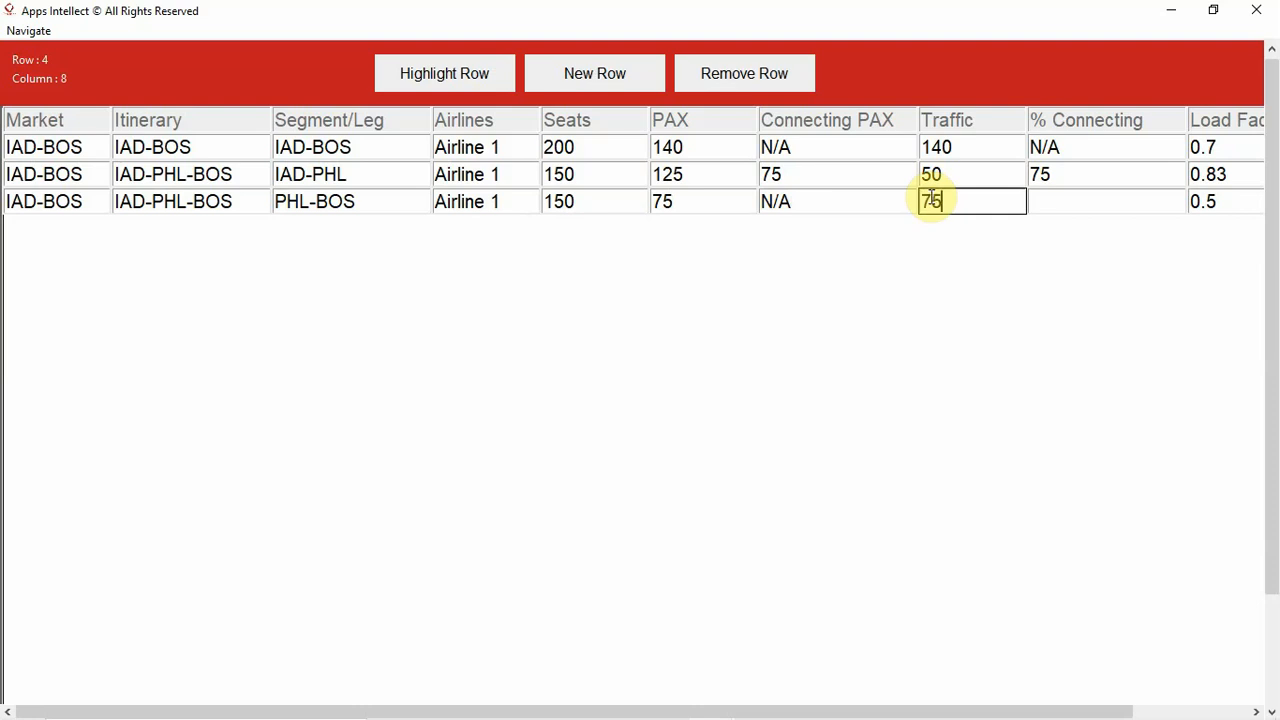
pyautogui.click(1060, 200)
pyautogui.write('N/A')
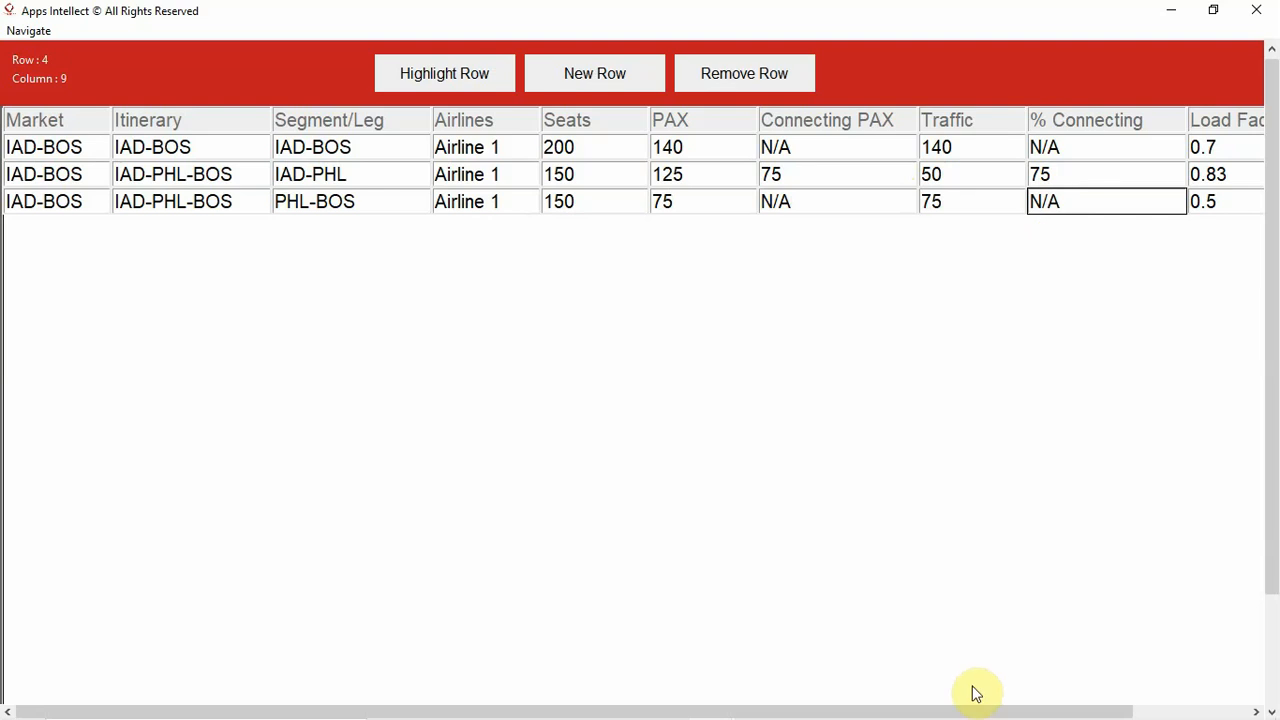
# - Set the daily frequency of the third data row, the PHL-BOS leg, to 5
pyautogui.moveTo(975, 708); pyautogui.dragTo(1068, 708)
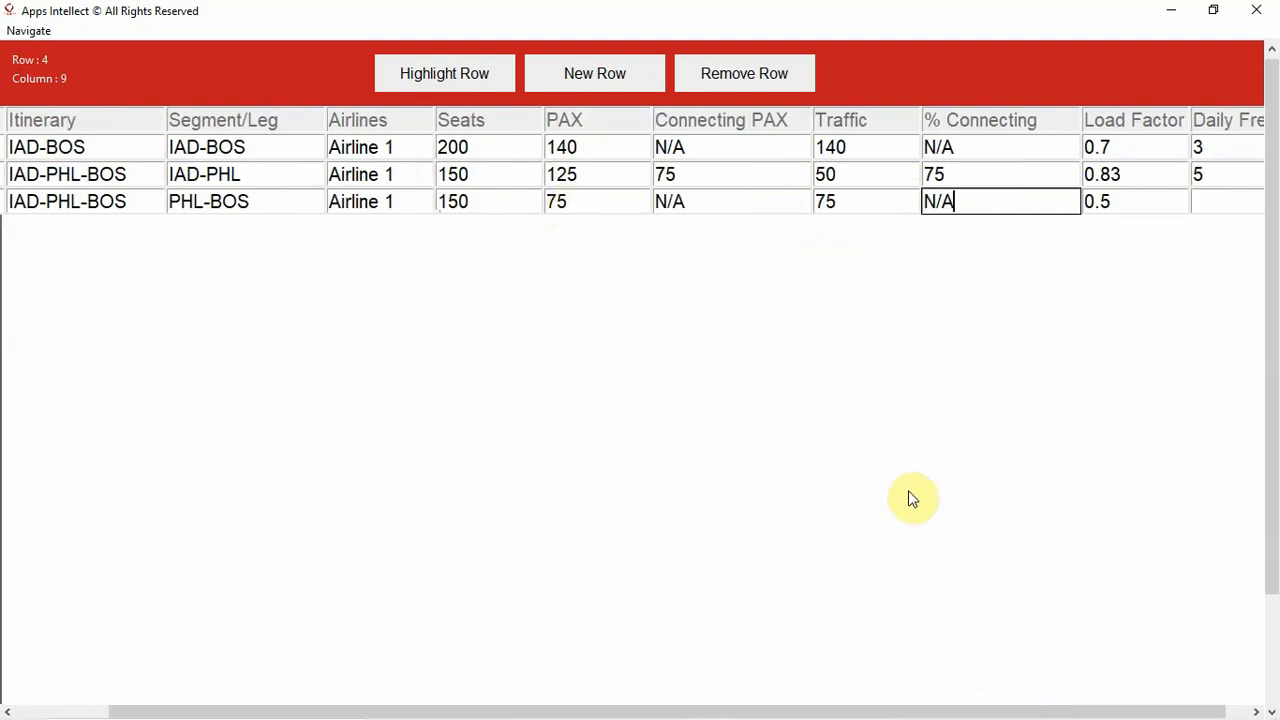
pyautogui.moveTo(943, 708); pyautogui.dragTo(1038, 708)
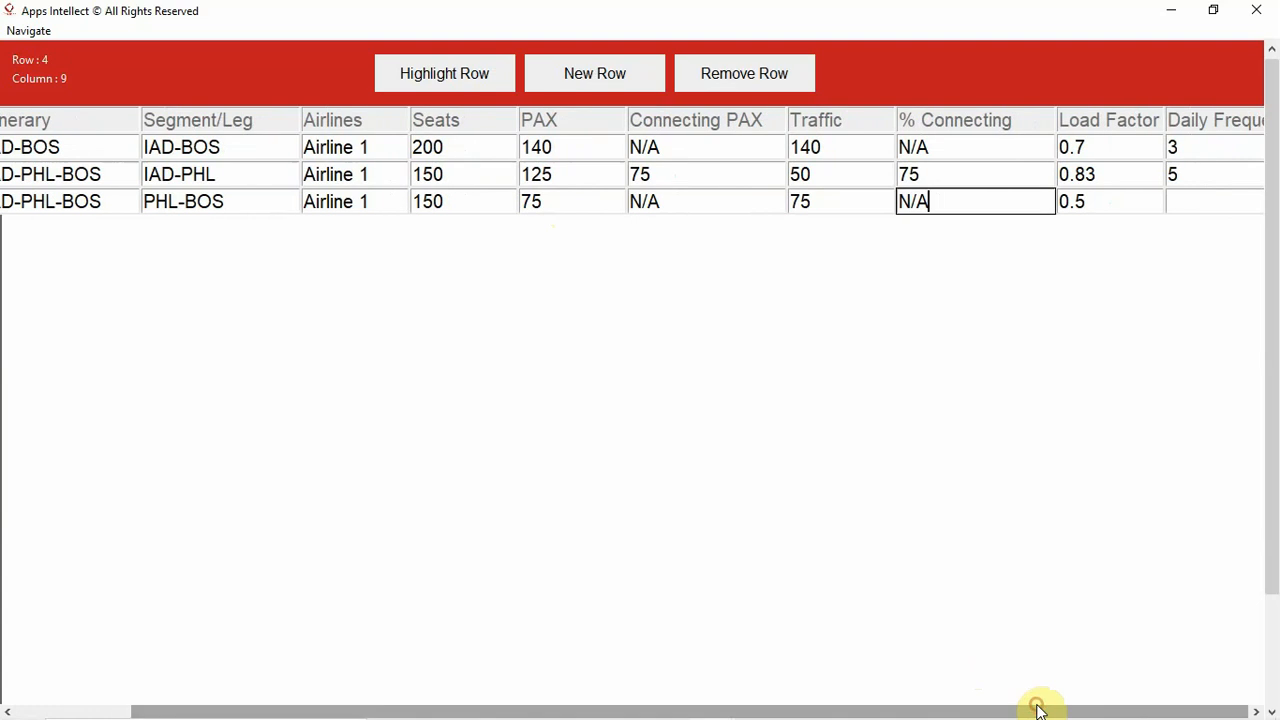
pyautogui.click(1201, 193)
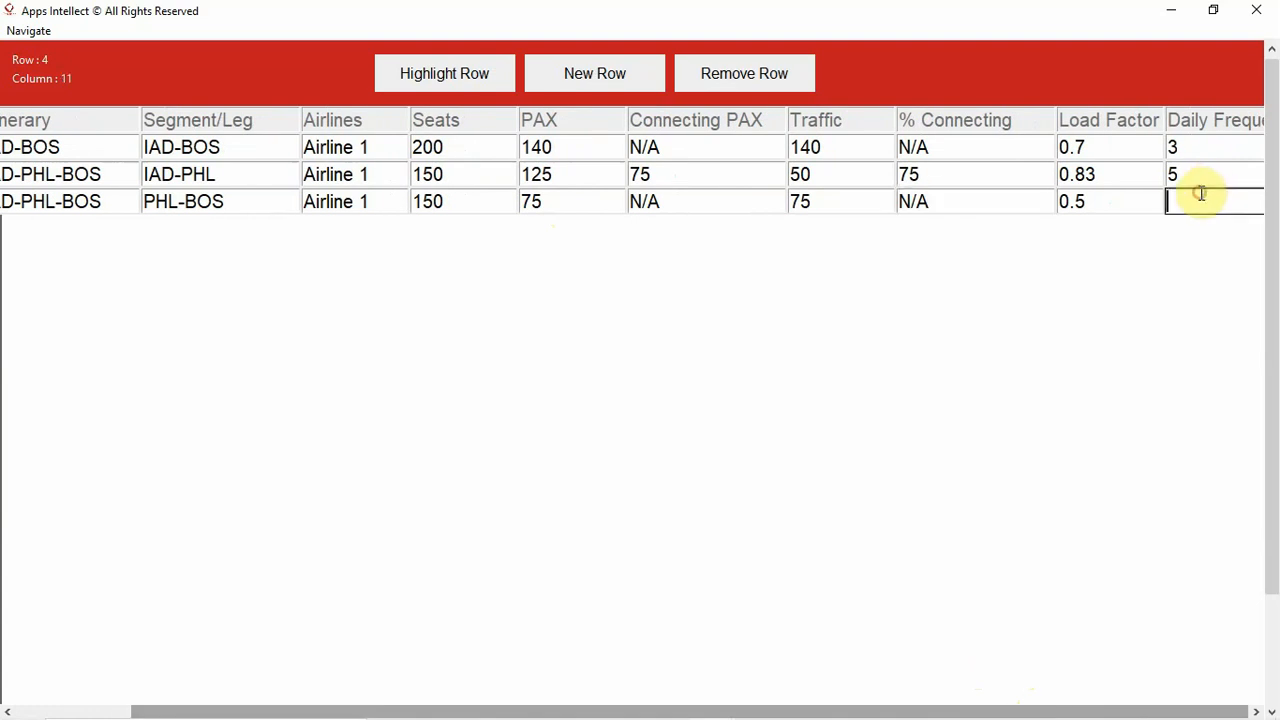
pyautogui.write('5')
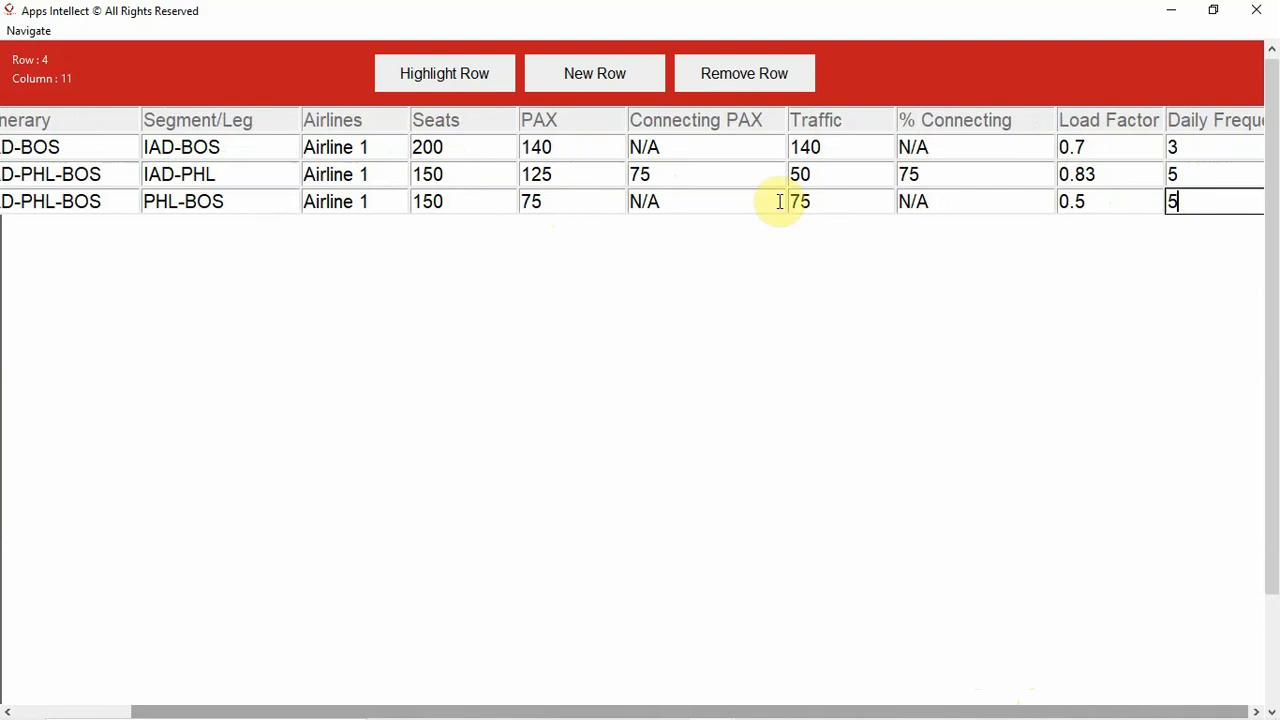
# - Add a fourth data row to the table and enter IAD-BOS as its market
pyautogui.click(606, 76)
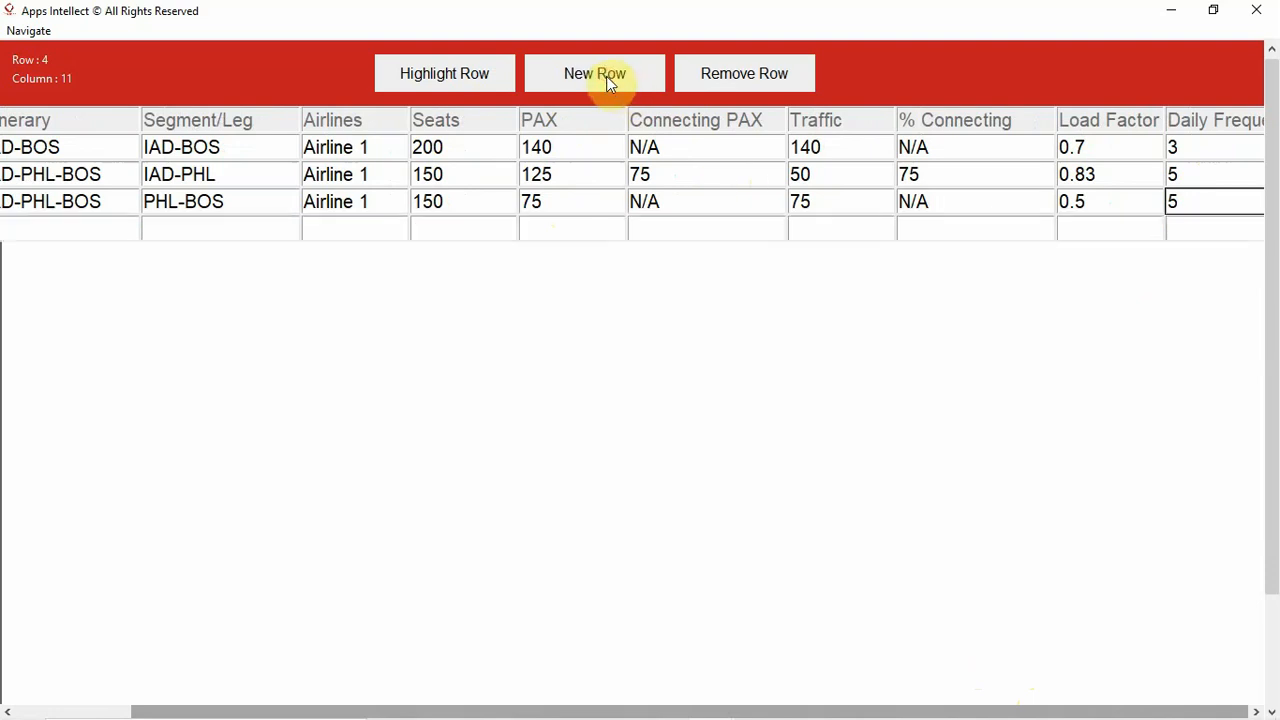
pyautogui.moveTo(510, 712); pyautogui.dragTo(366, 691)
pyautogui.click(70, 222)
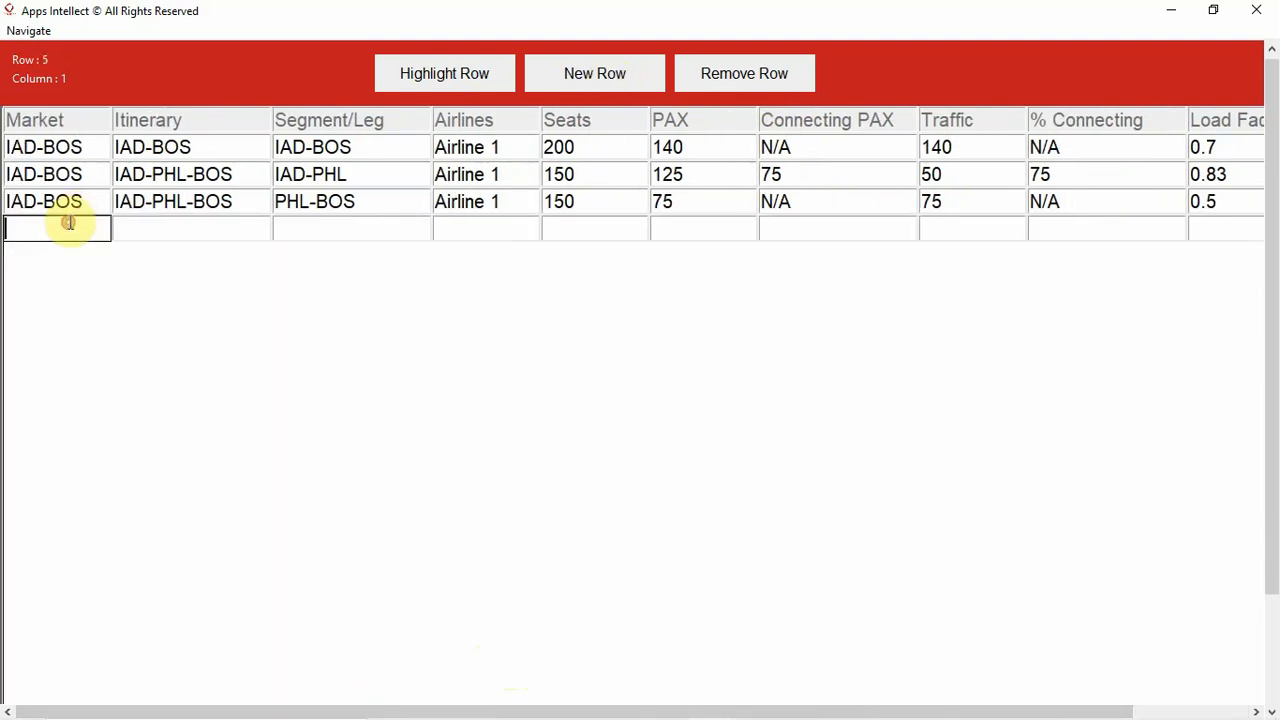
pyautogui.write('IAD-BOS')
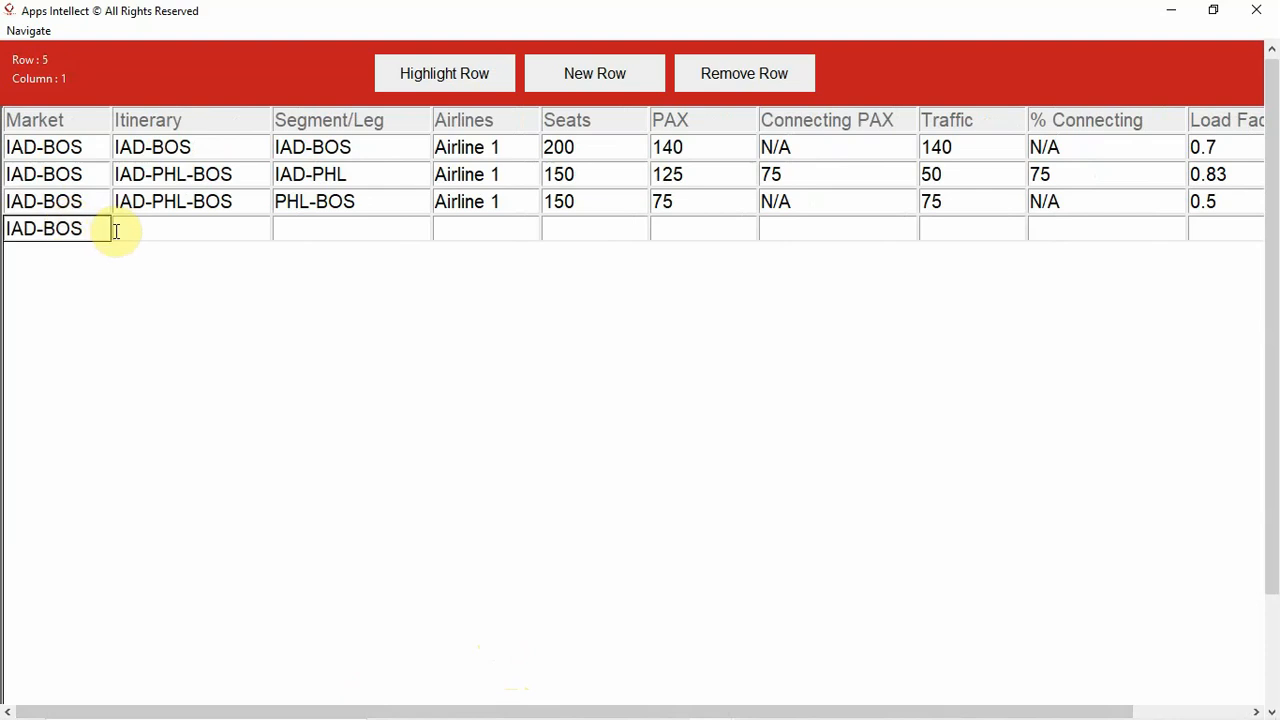
# - Fill in the fourth data row's itinerary as IAD-JFK-BOS by pasting the market value and inserting the JFK stop
pyautogui.click(115, 229)
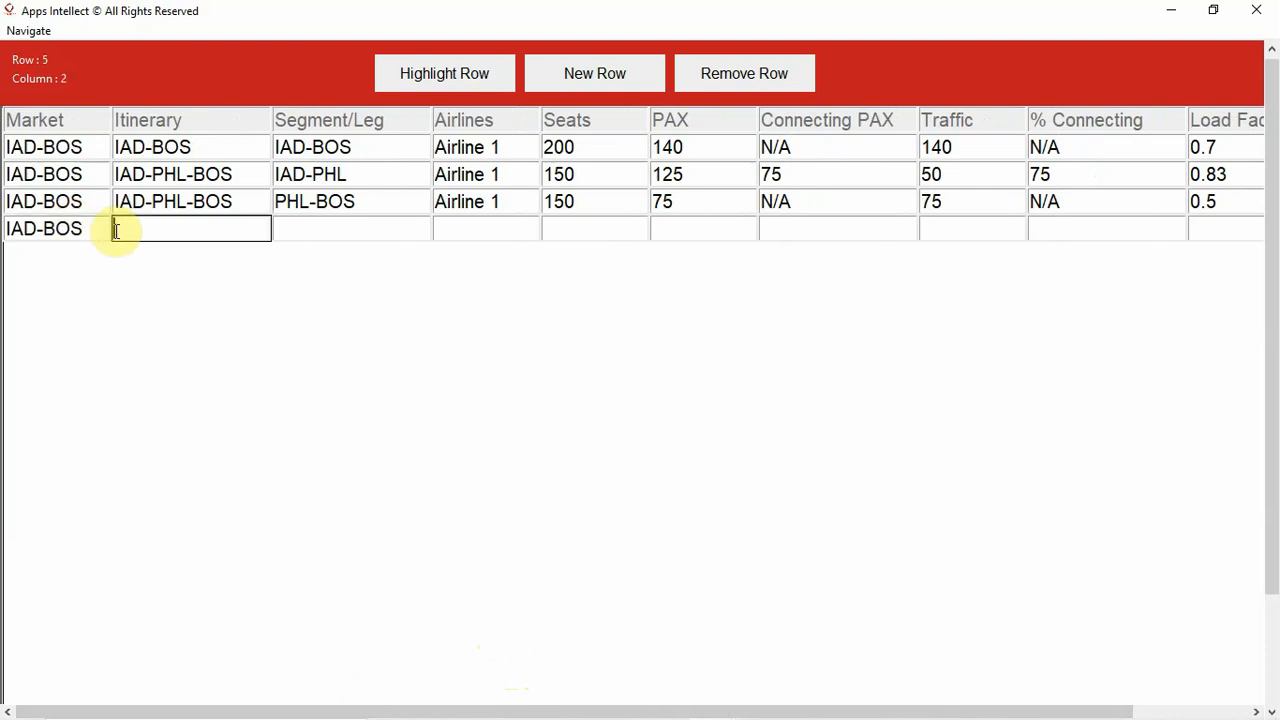
pyautogui.write('IAD-BOS')
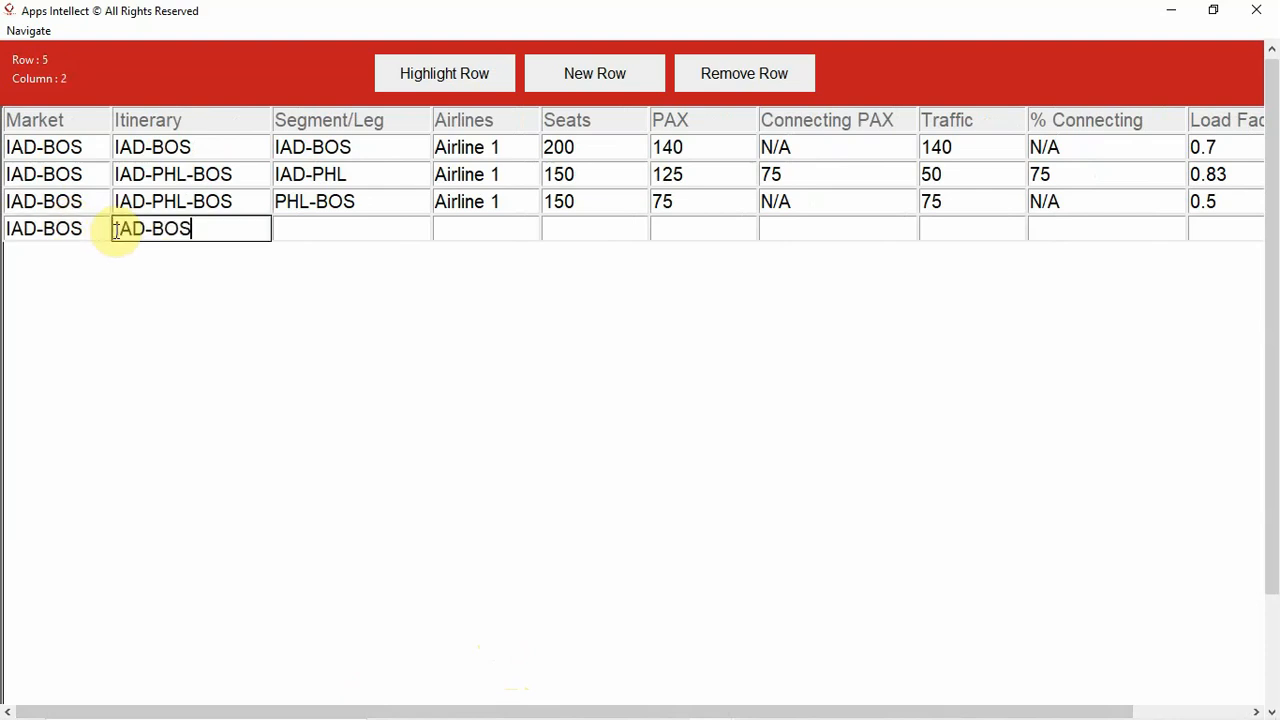
pyautogui.click(156, 229)
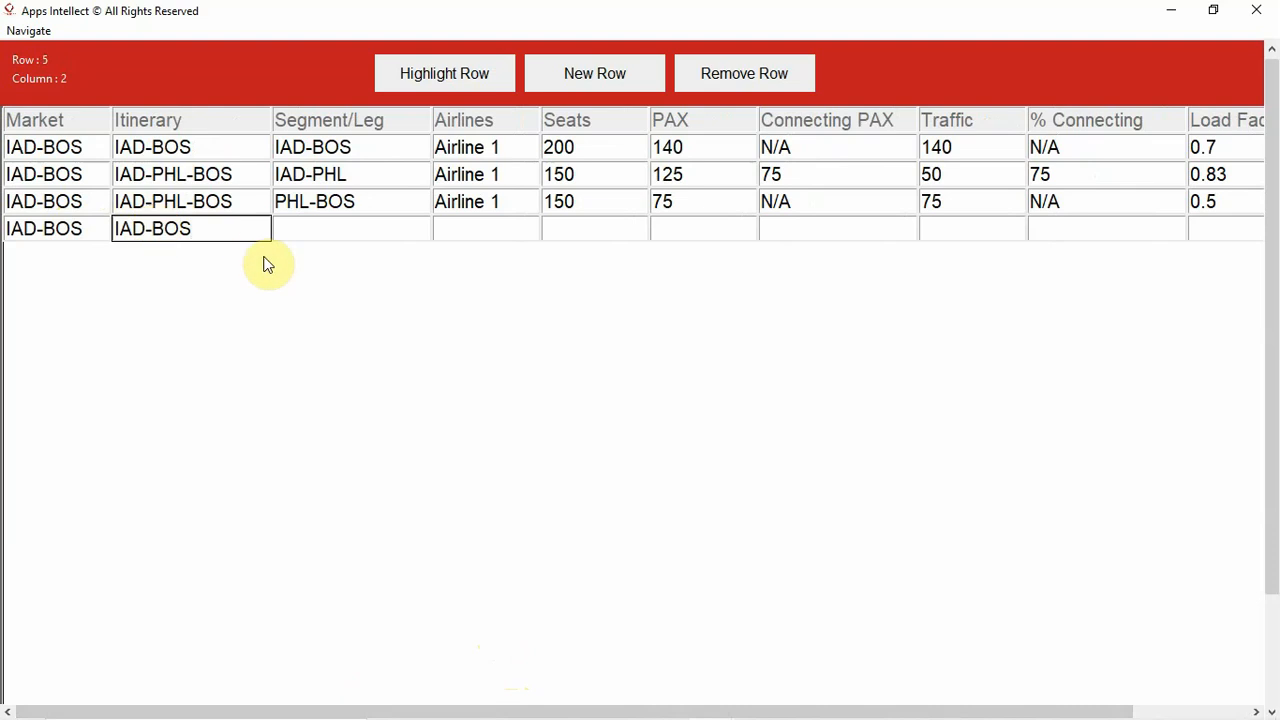
pyautogui.write('JFK-')
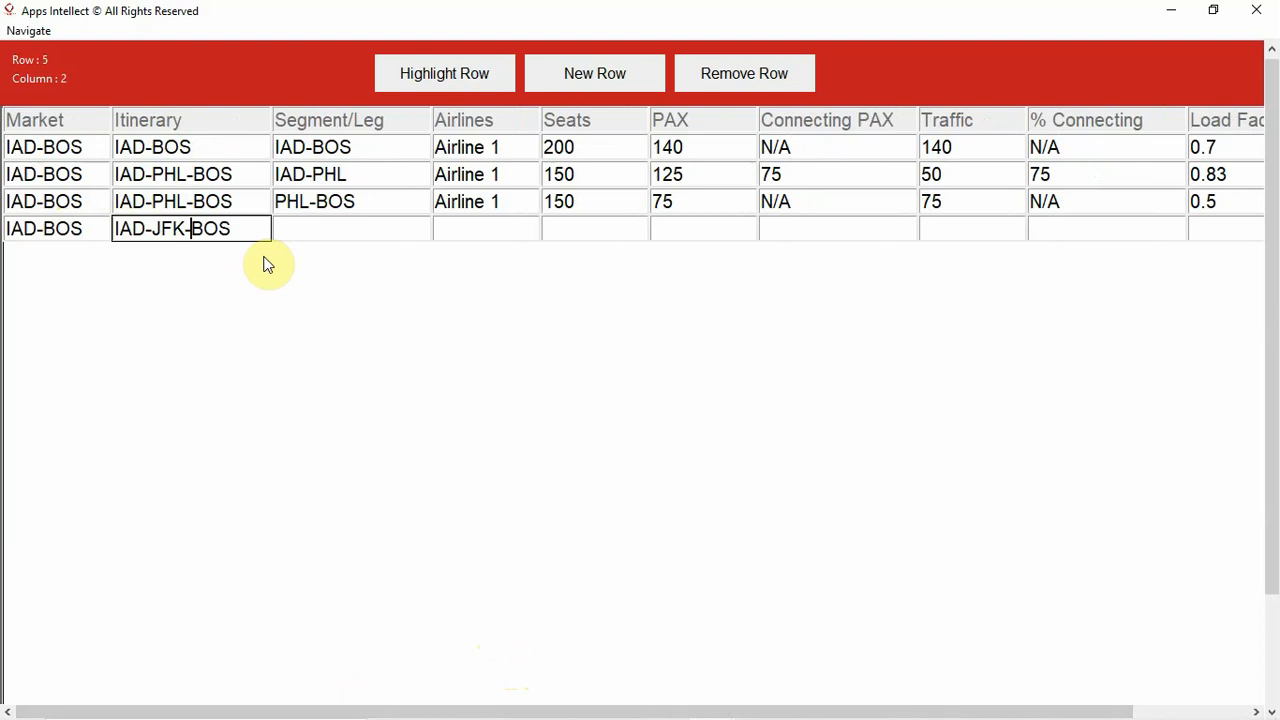
# - Enter IAD-JFK as the fourth data row's Segment/Leg by pasting the market value and replacing its destination with JFK
pyautogui.click(303, 230)
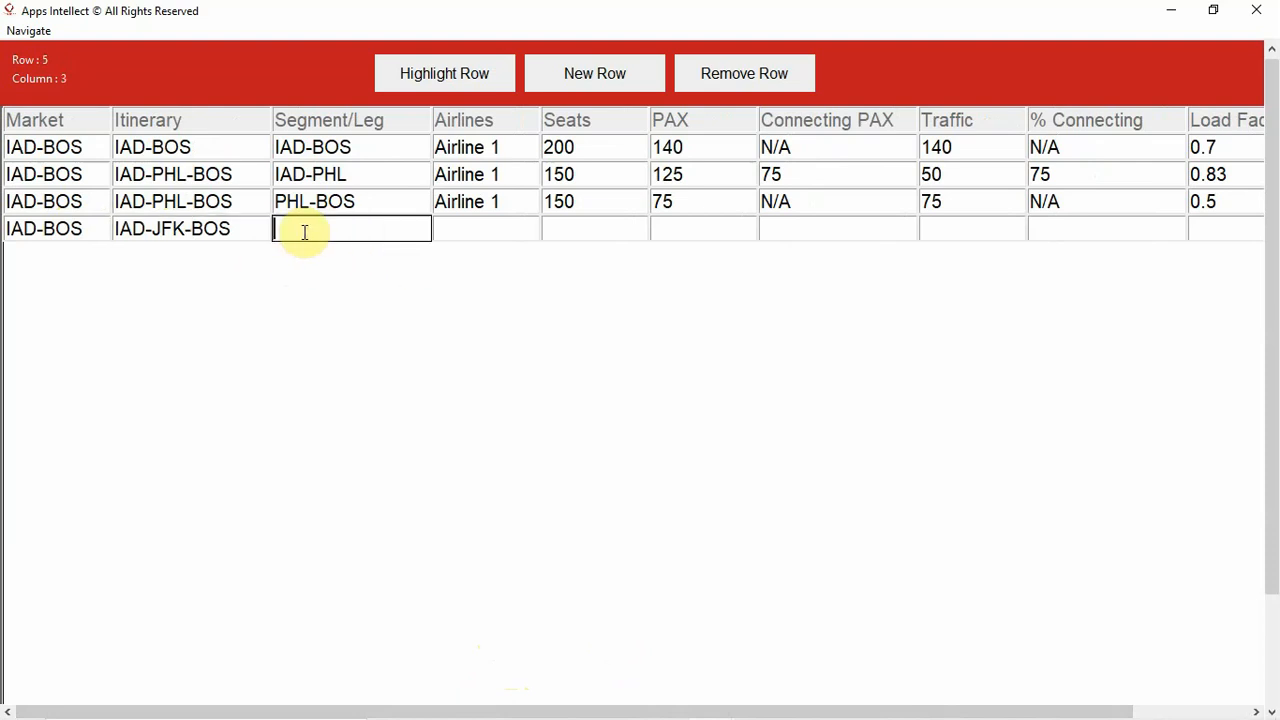
pyautogui.write('IAD-BOS')
pyautogui.click(316, 229)
pyautogui.press('Delete')
pyautogui.press('Delete')
pyautogui.press('Delete')
pyautogui.write('JFK')
# - Enter Airline 2 as the airline of the fourth data row
pyautogui.click(456, 226)
pyautogui.write('A')
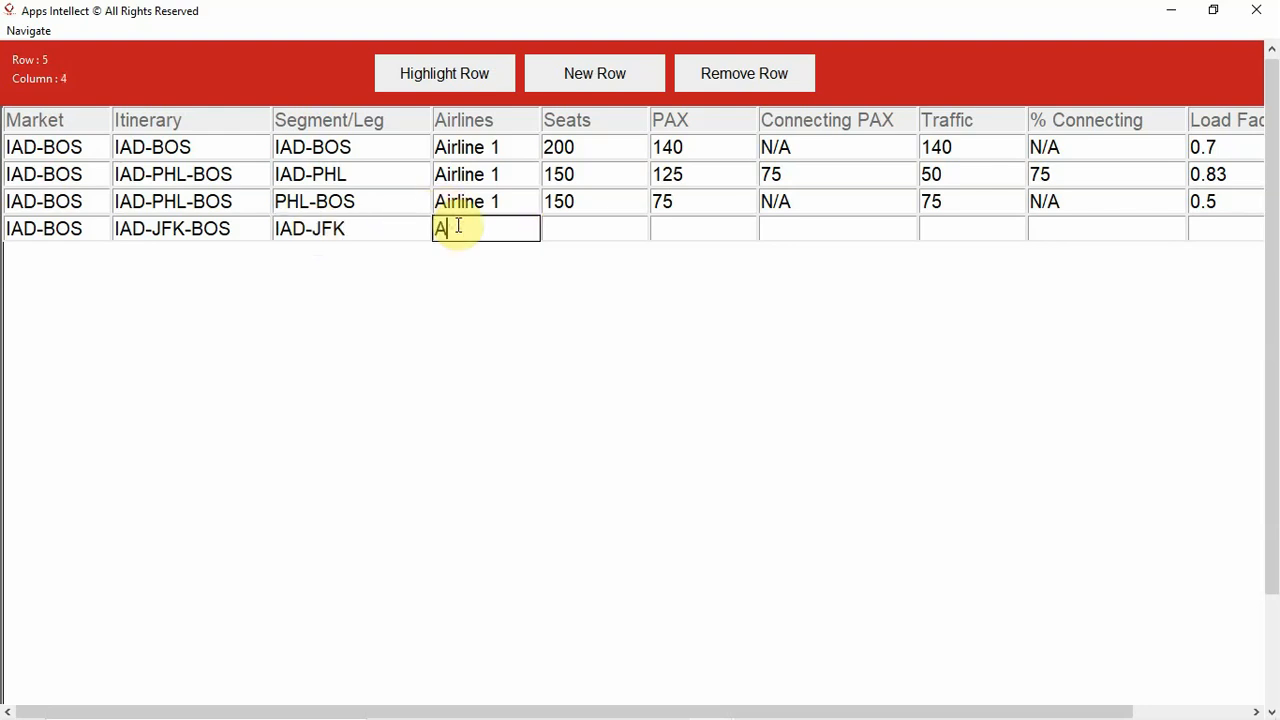
pyautogui.write('irline 2')
# - Set the fourth data row's Seats to 250 and its PAX to 200
pyautogui.click(603, 229)
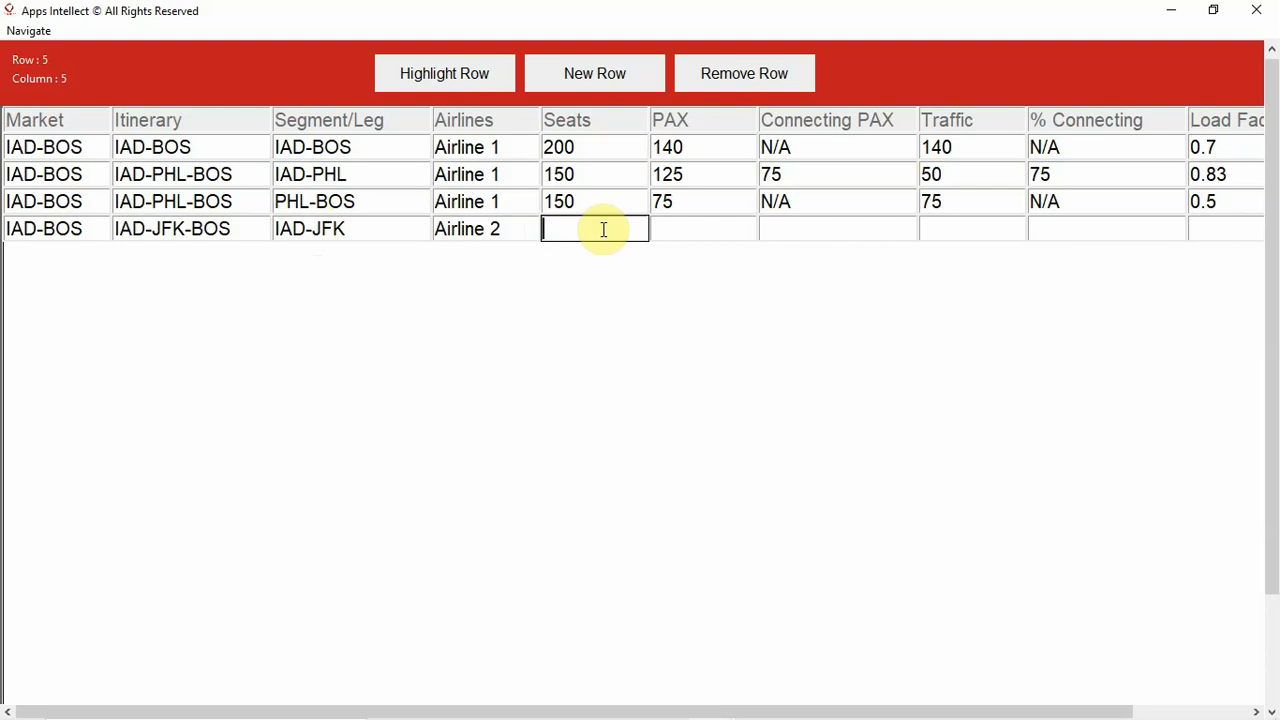
pyautogui.write('250')
pyautogui.click(679, 226)
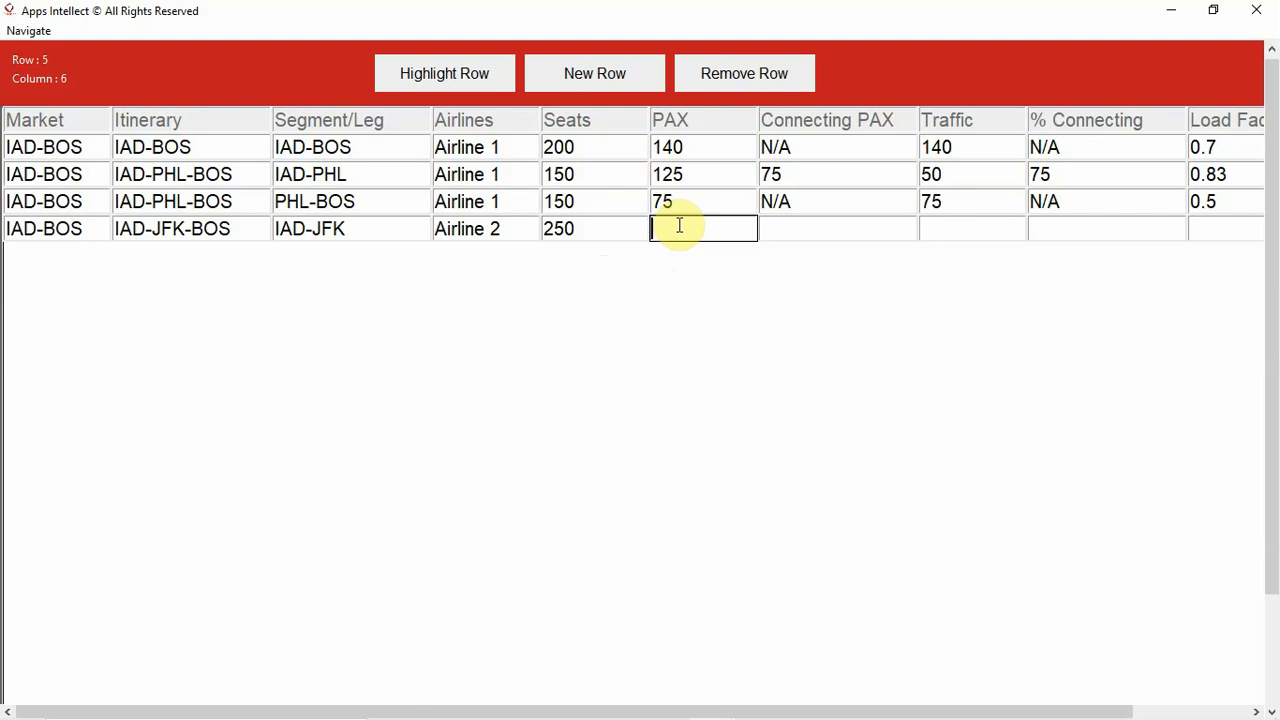
pyautogui.write('200')
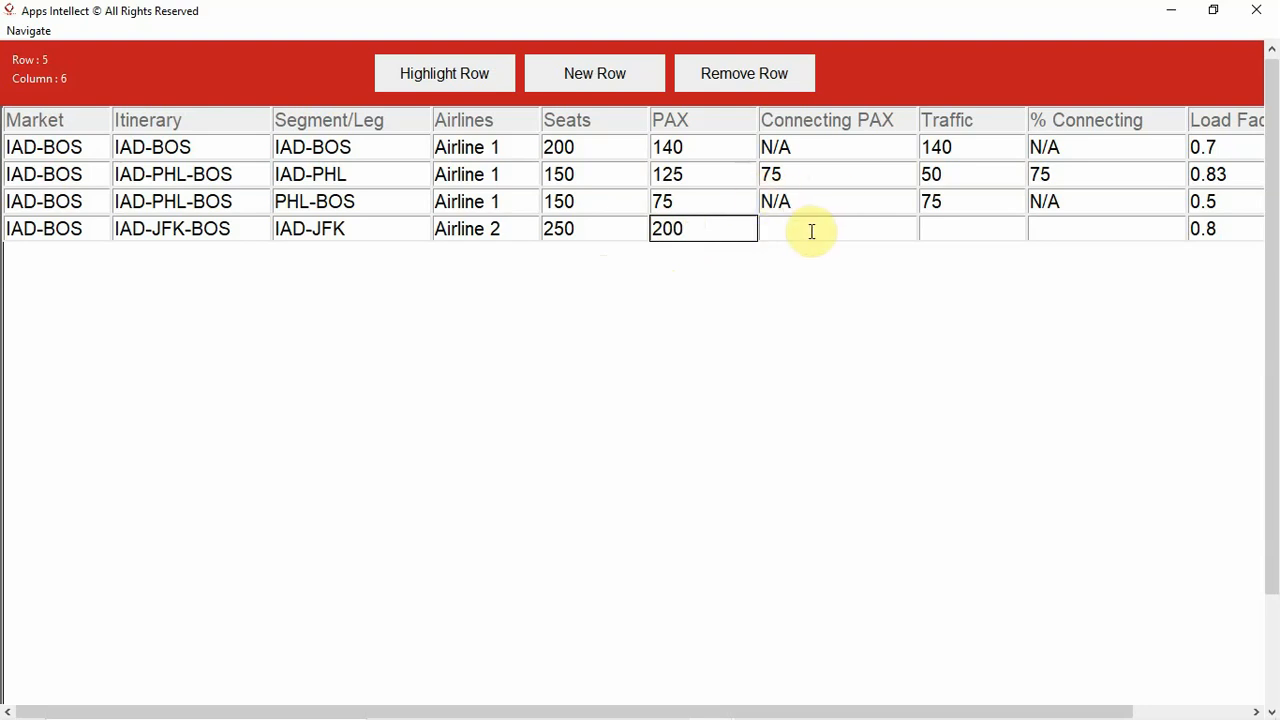
# - Set both Connecting PAX and Traffic to 100 in the fourth data row
pyautogui.click(811, 231)
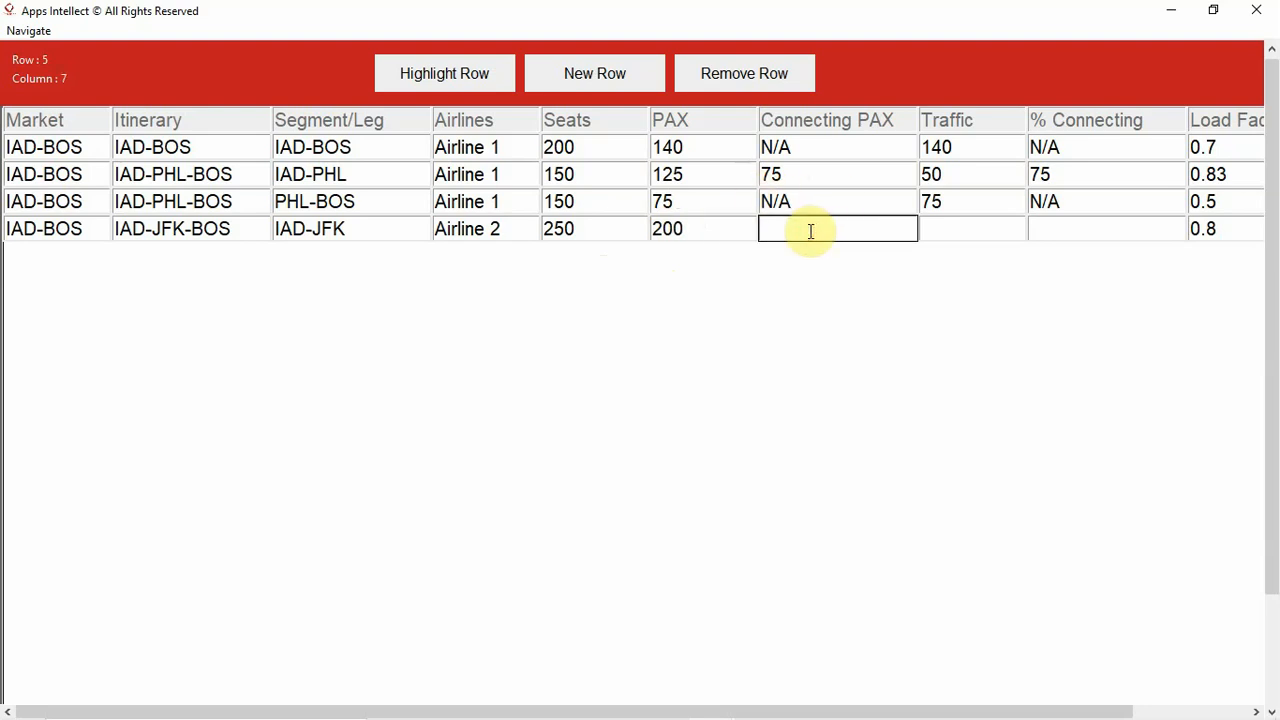
pyautogui.write('100')
pyautogui.click(937, 226)
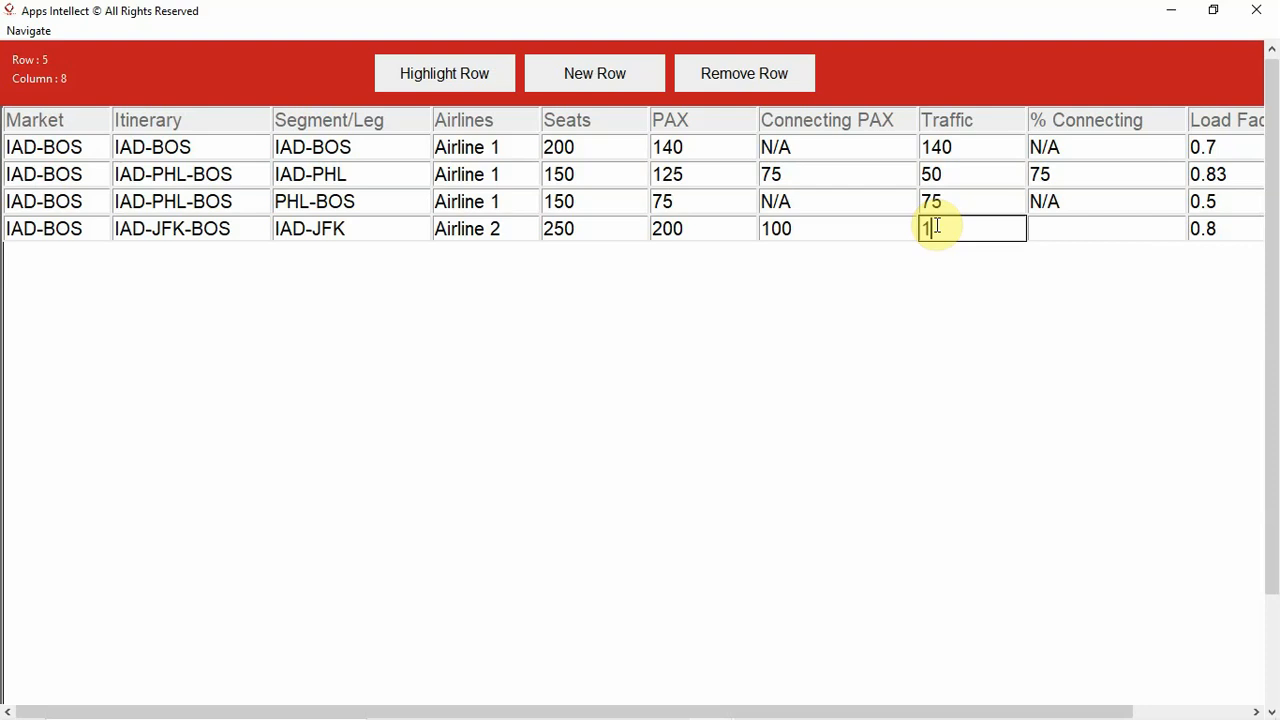
pyautogui.write('00')
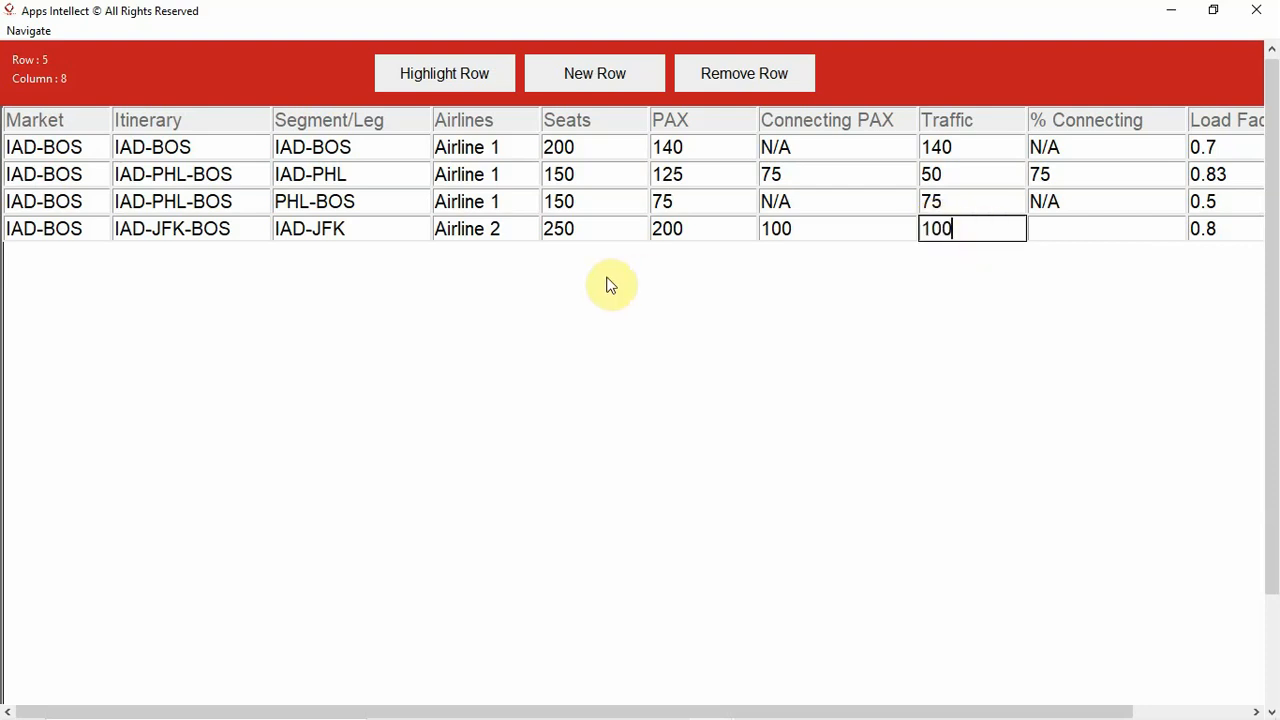
# - Set the fourth data row's % Connecting to 50 and its daily frequency to 7
pyautogui.click(1092, 233)
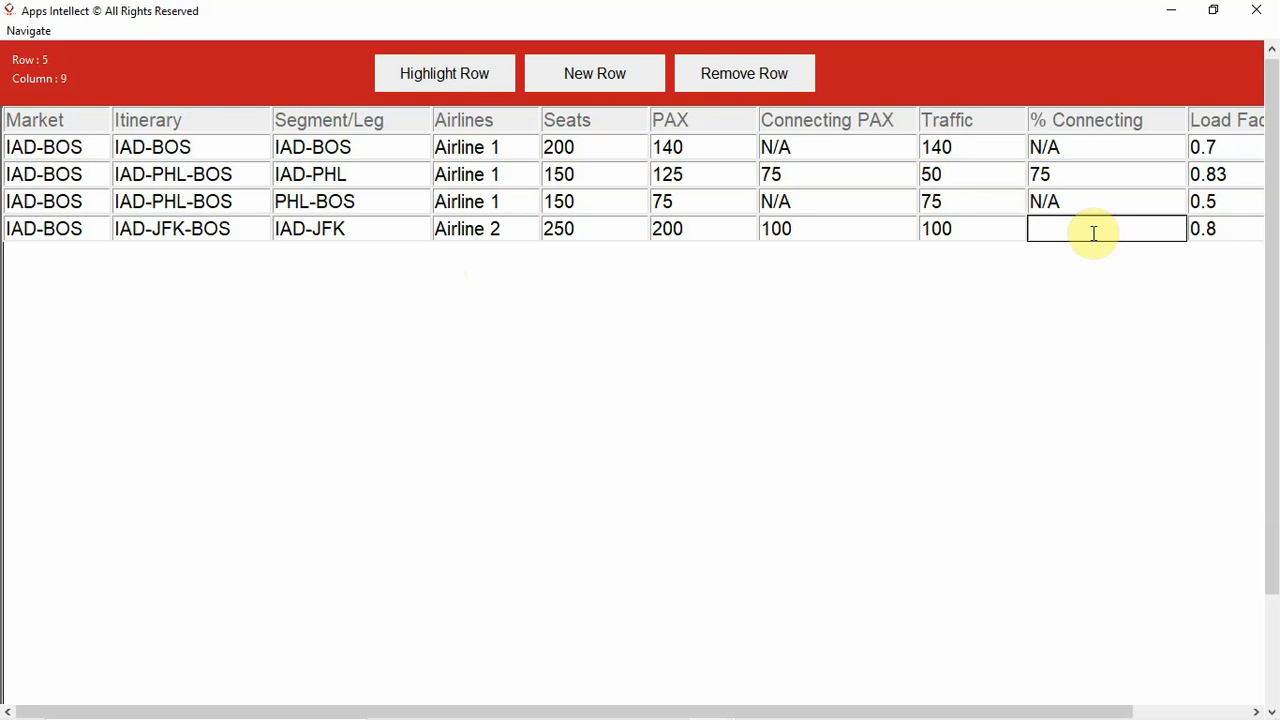
pyautogui.write('50')
pyautogui.moveTo(905, 712); pyautogui.dragTo(1117, 710)
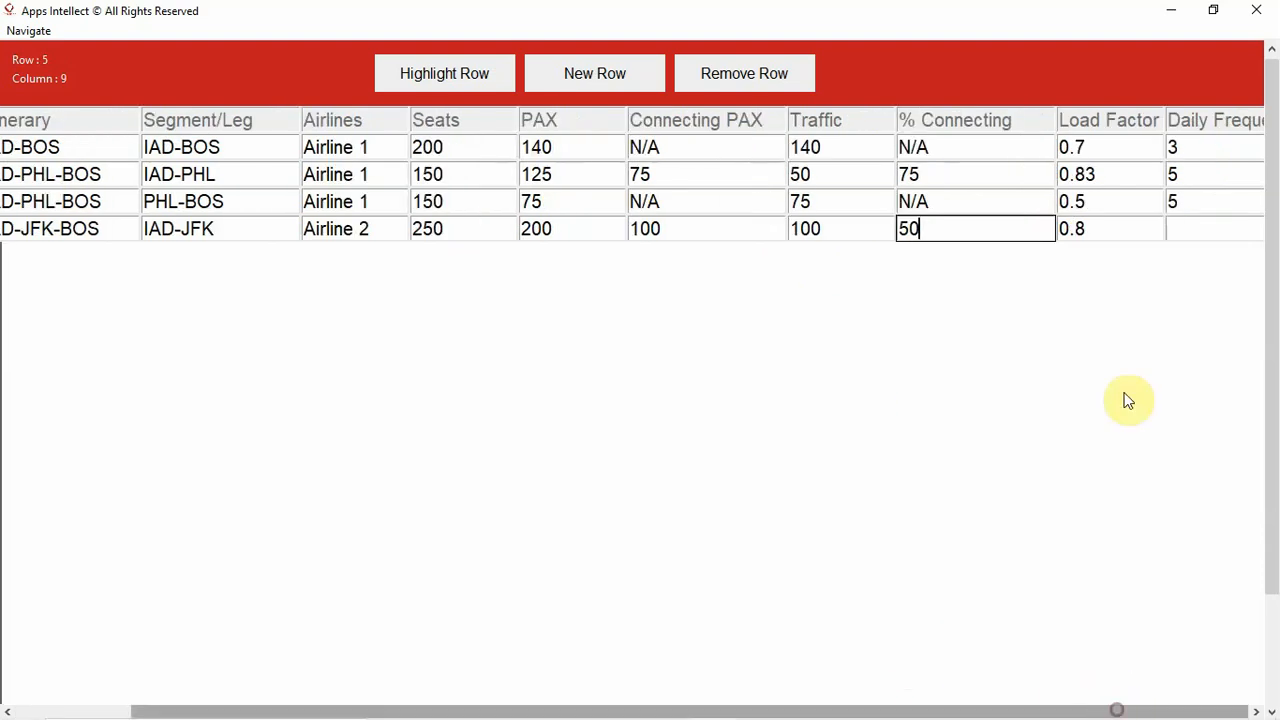
pyautogui.click(1190, 227)
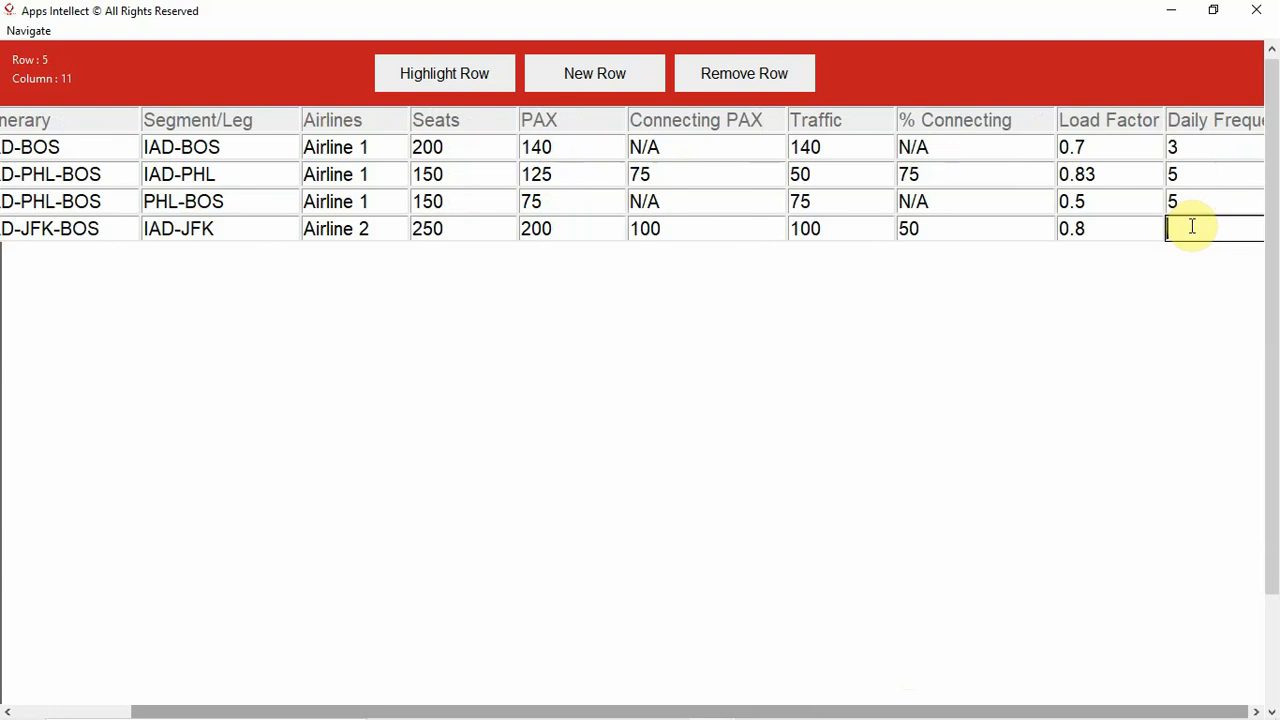
pyautogui.write('7')
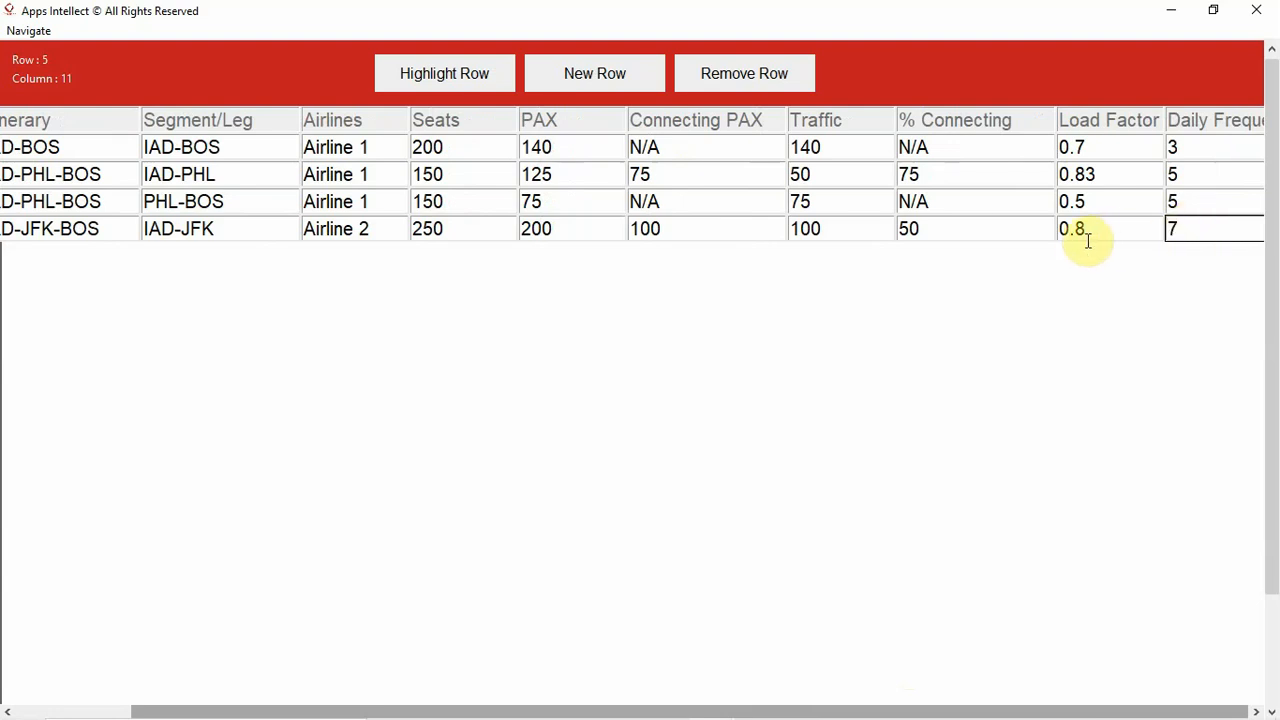
# - Add a fifth data row to the table and enter IAD-BOS as its market
pyautogui.click(608, 81)
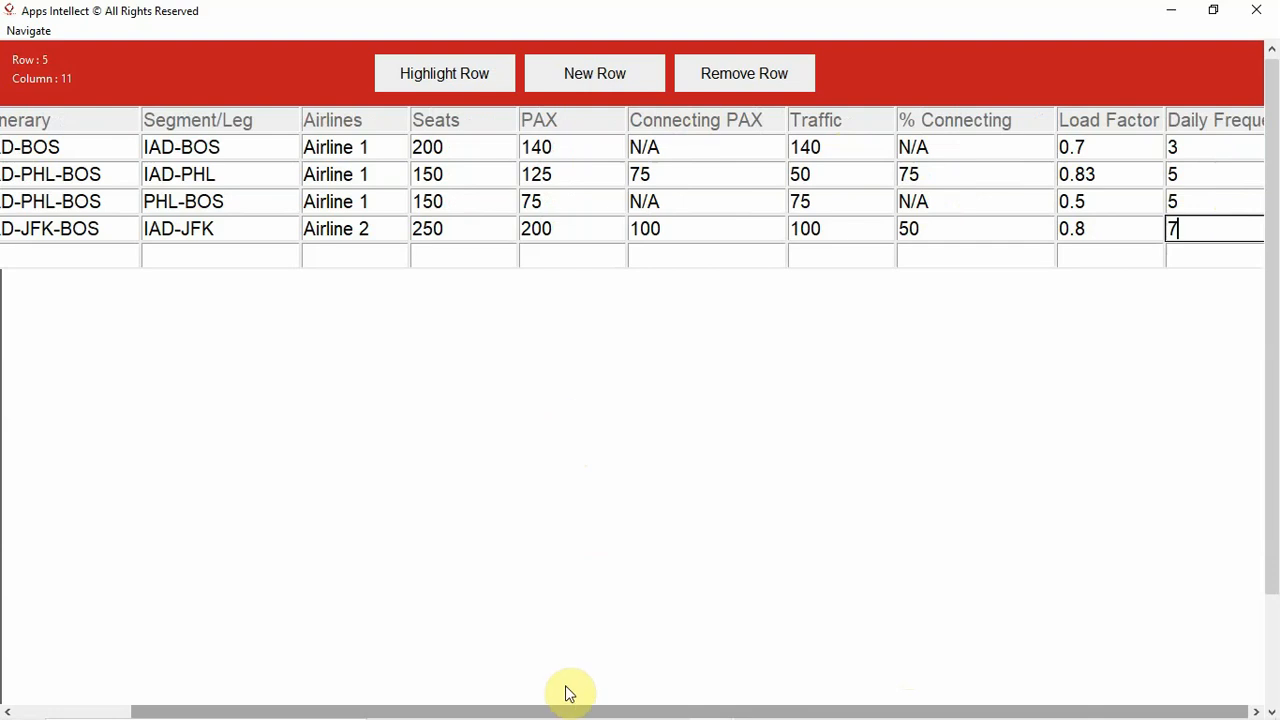
pyautogui.moveTo(569, 710); pyautogui.dragTo(408, 712)
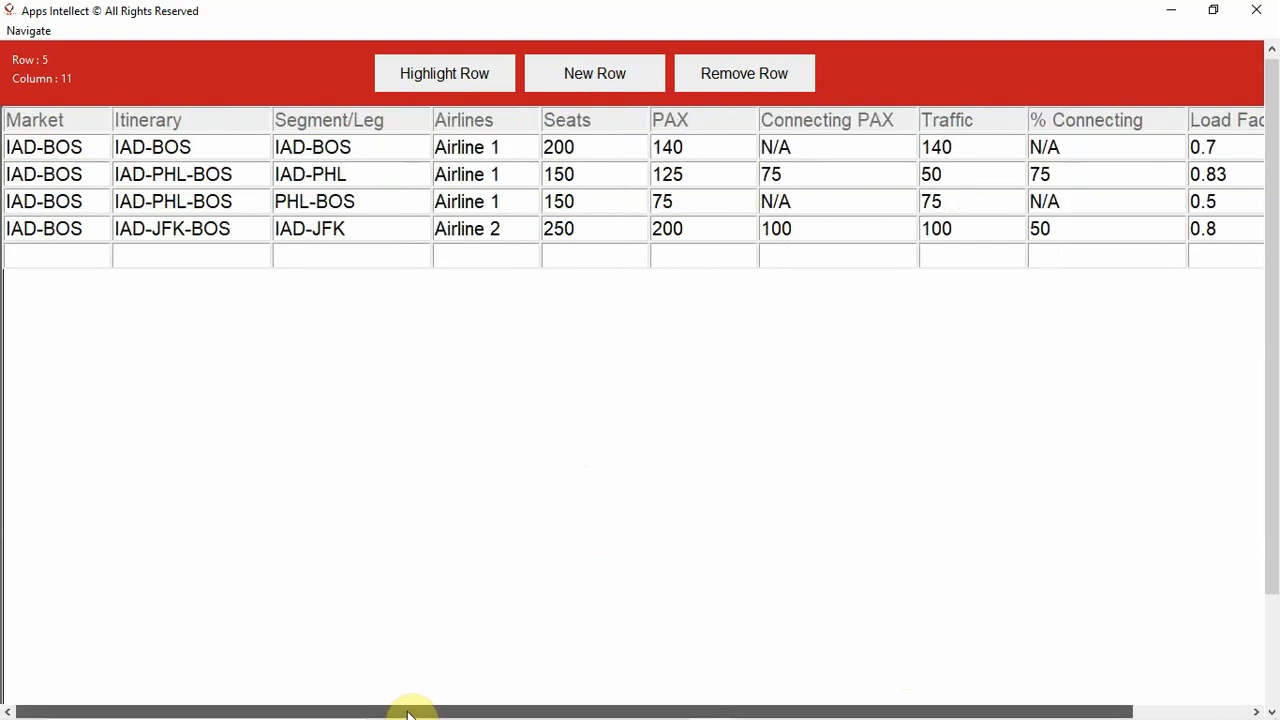
pyautogui.click(72, 257)
pyautogui.write('IAD-BOS')
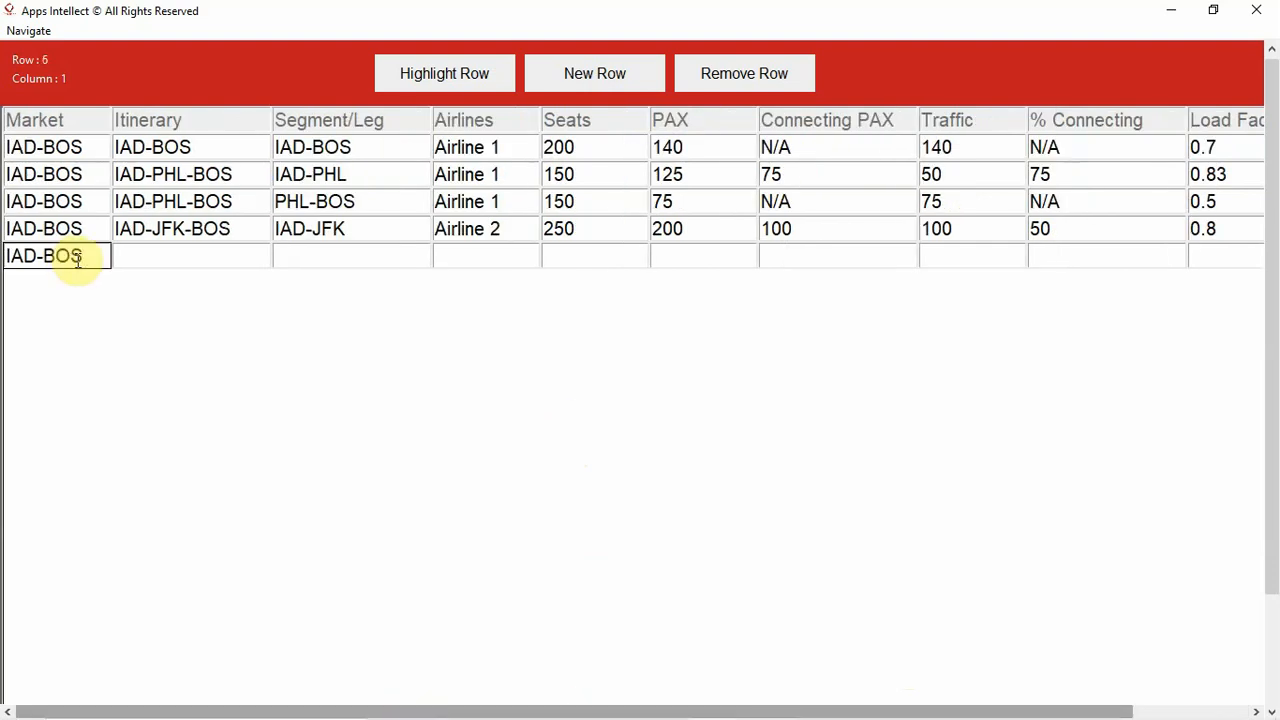
# - Enter IAD-JFK-BOS as the itinerary in the fifth data row
pyautogui.click(154, 251)
pyautogui.write('IAD-BOS')
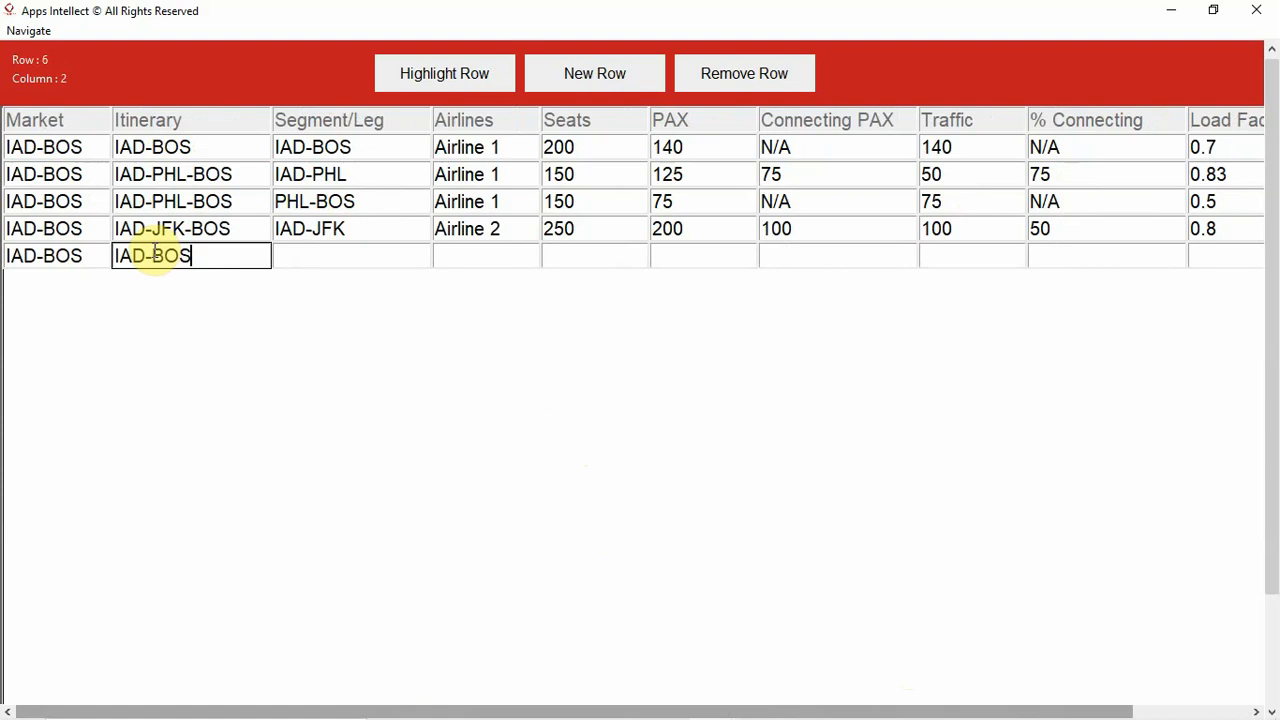
pyautogui.write('J')
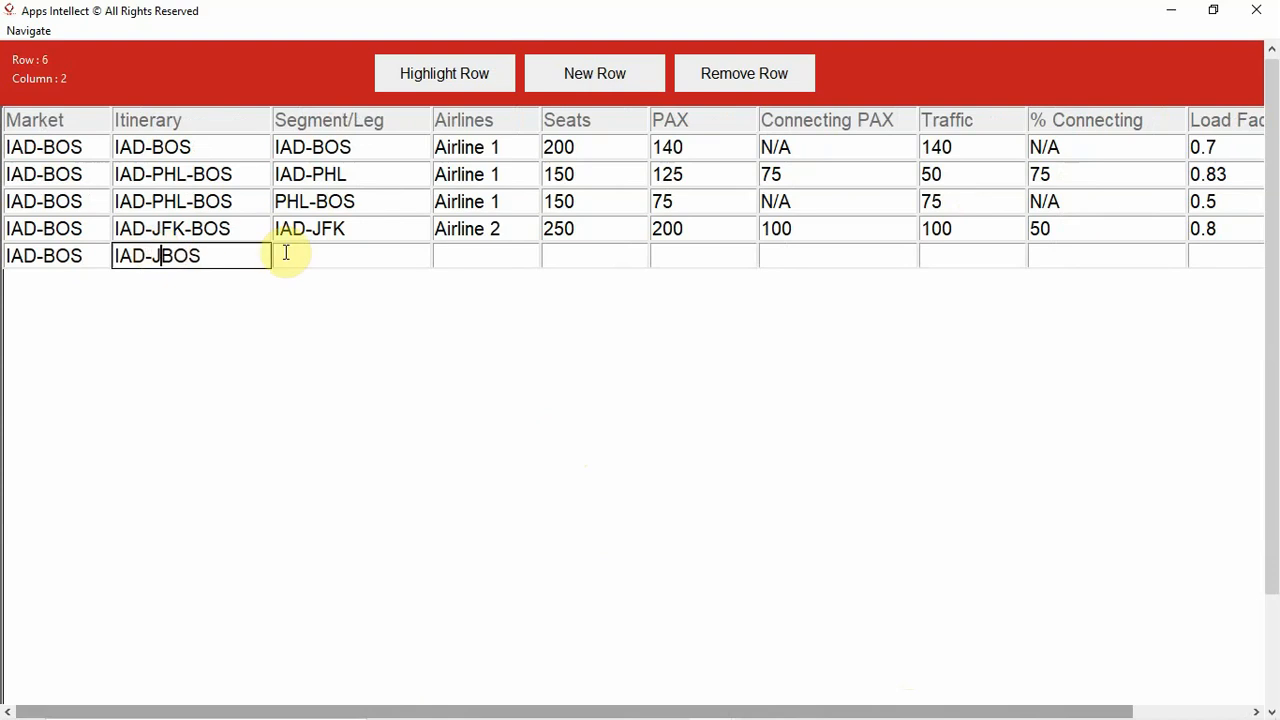
pyautogui.write('FK-')
# - Enter JFK-BOS as the segment/leg in the fifth data row
pyautogui.click(350, 255)
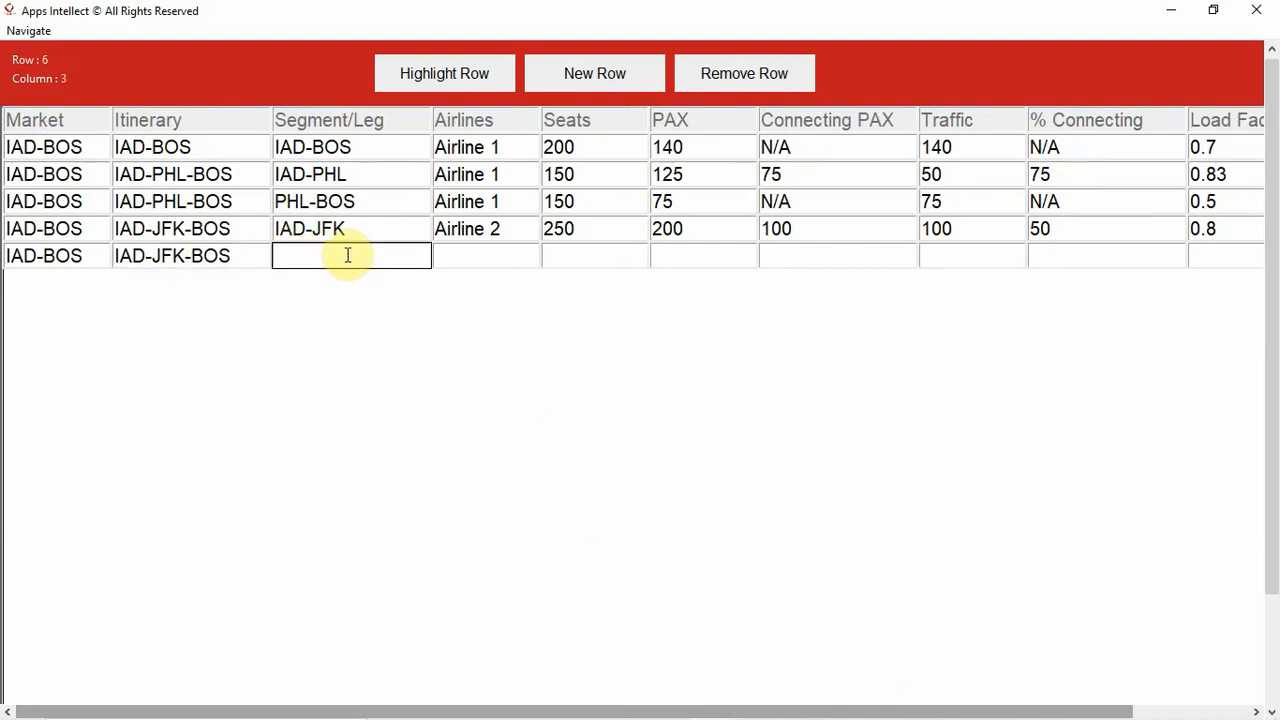
pyautogui.write('IAD-BOS')
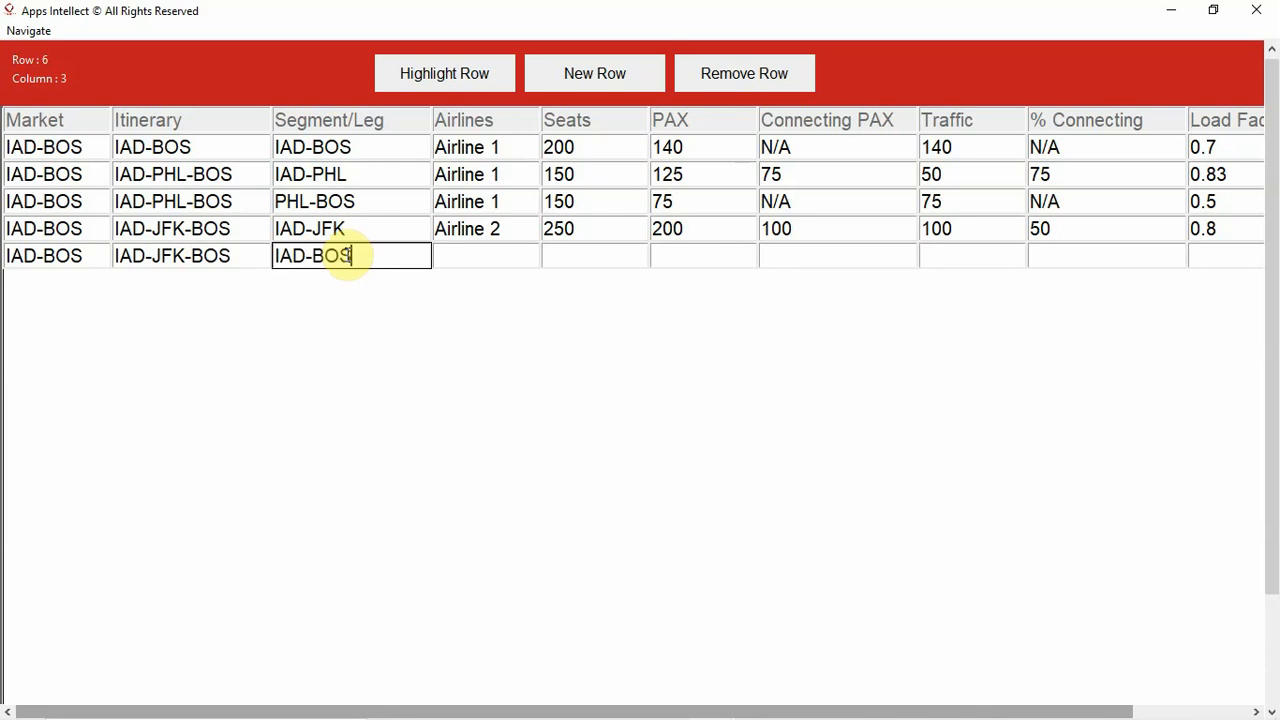
pyautogui.click(272, 256)
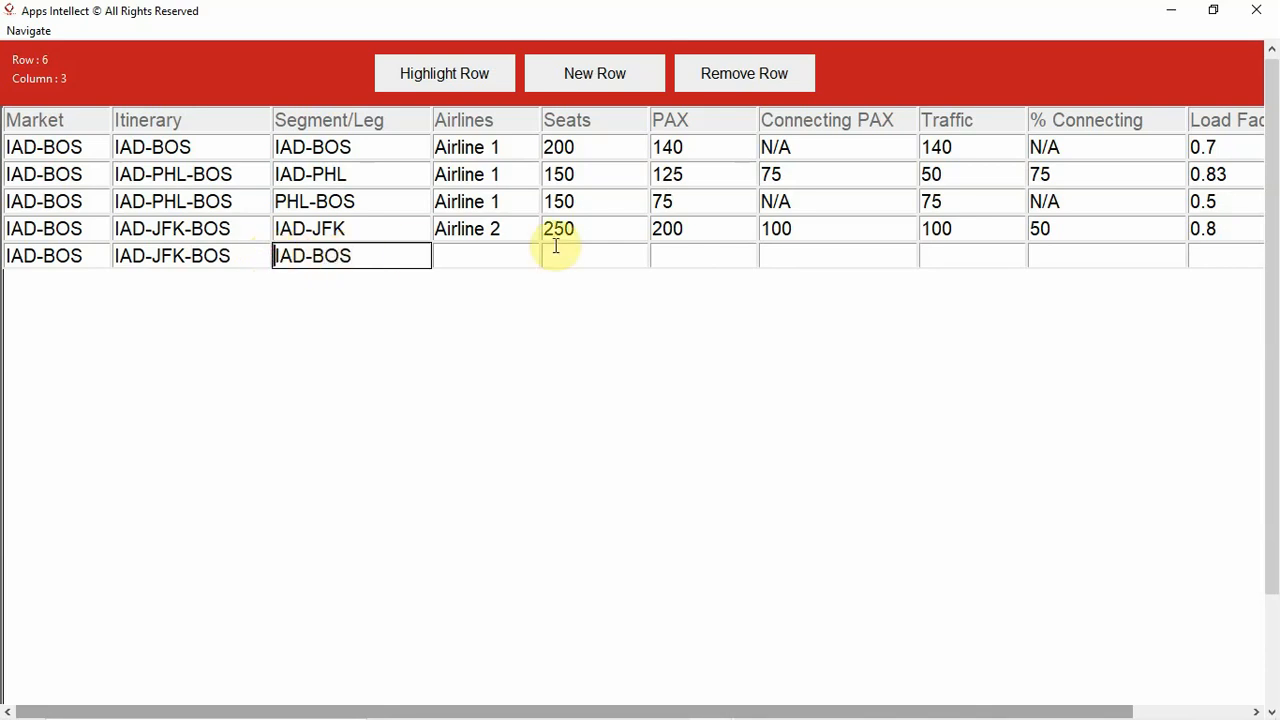
pyautogui.press('Delete')
pyautogui.press('Delete')
pyautogui.press('Delete')
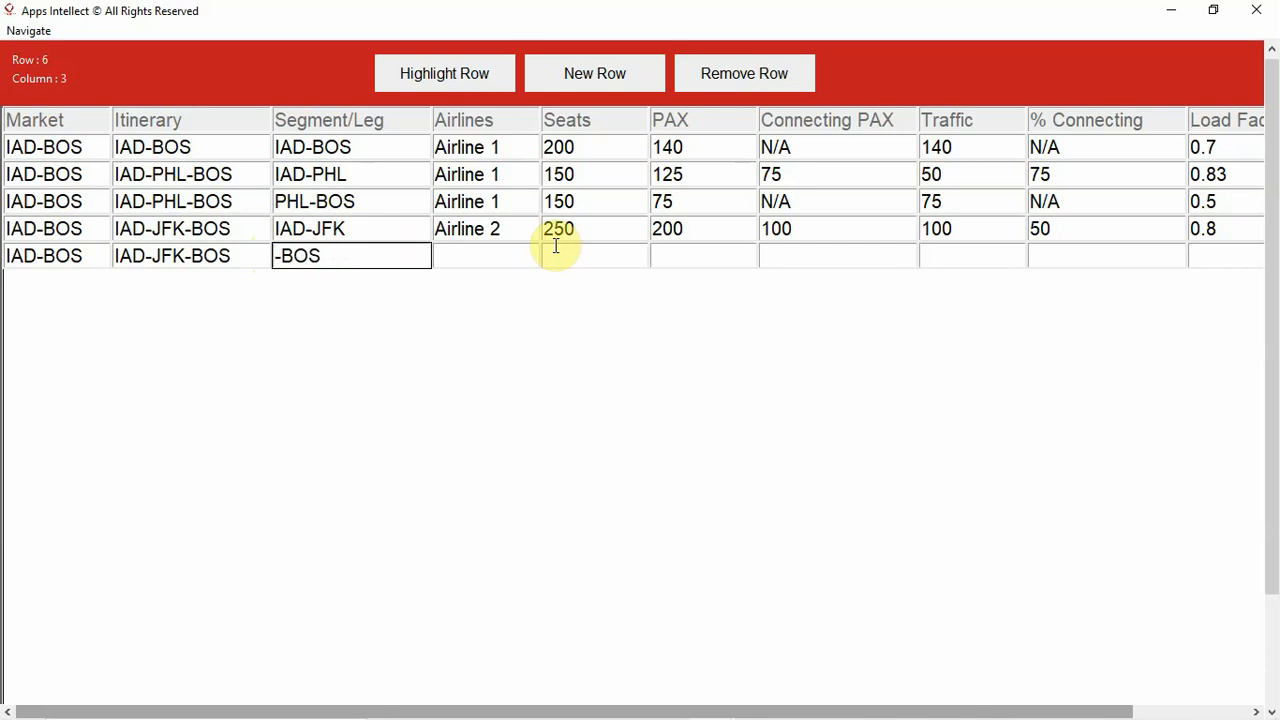
pyautogui.write('JFK')
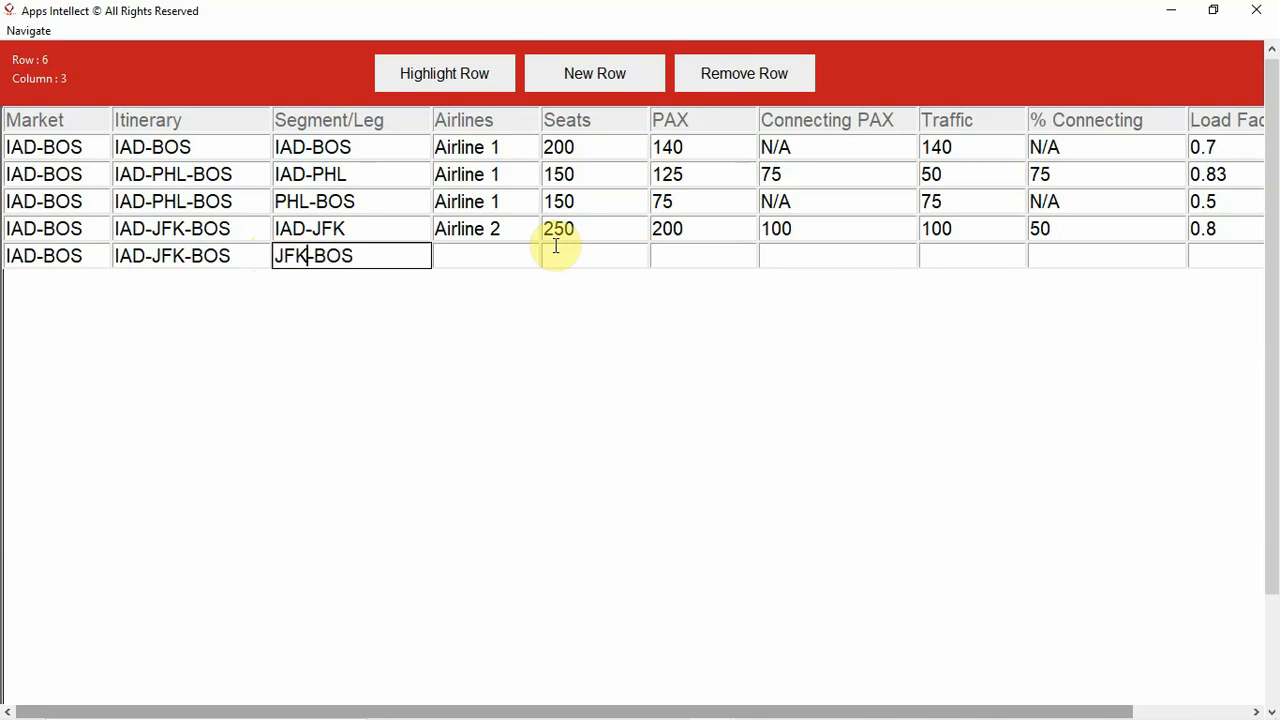
# - Enter Airline 2 as the airline in the fifth data row
pyautogui.click(498, 266)
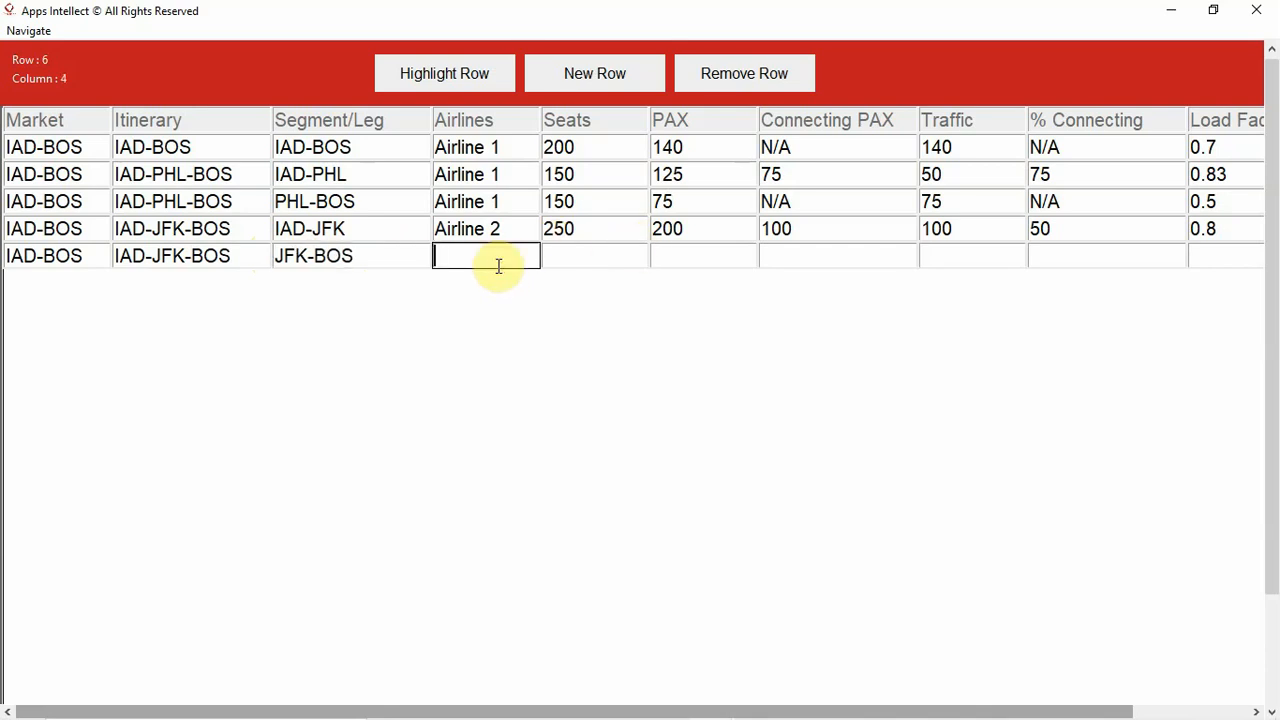
pyautogui.write('Airline 2')
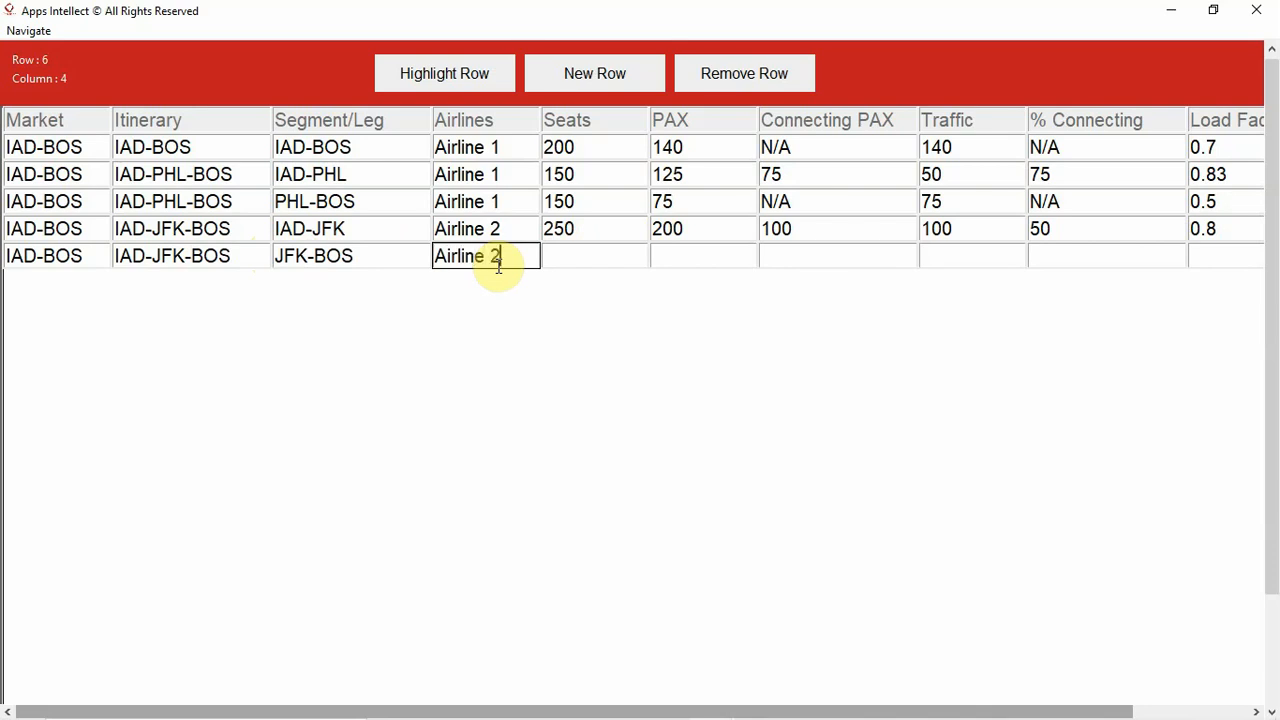
# - Set the fifth data row's Seats to 150 and its PAX to 100
pyautogui.click(565, 260)
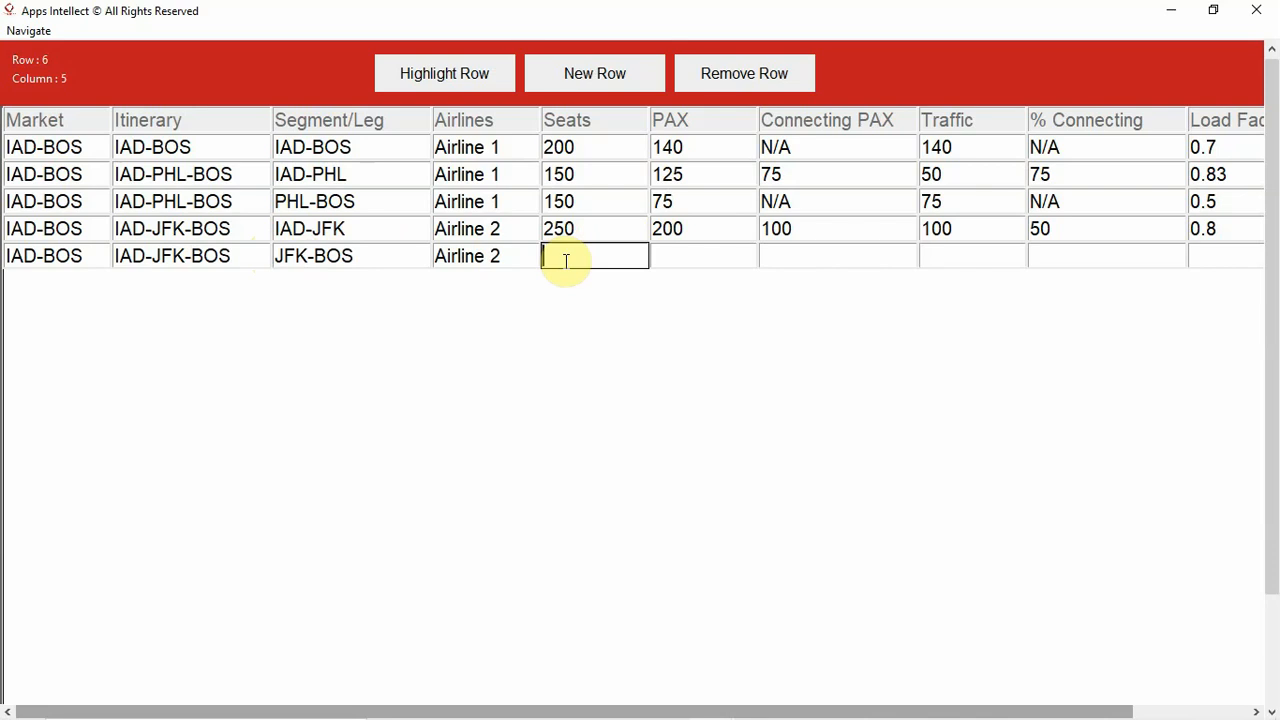
pyautogui.write('150')
pyautogui.click(670, 250)
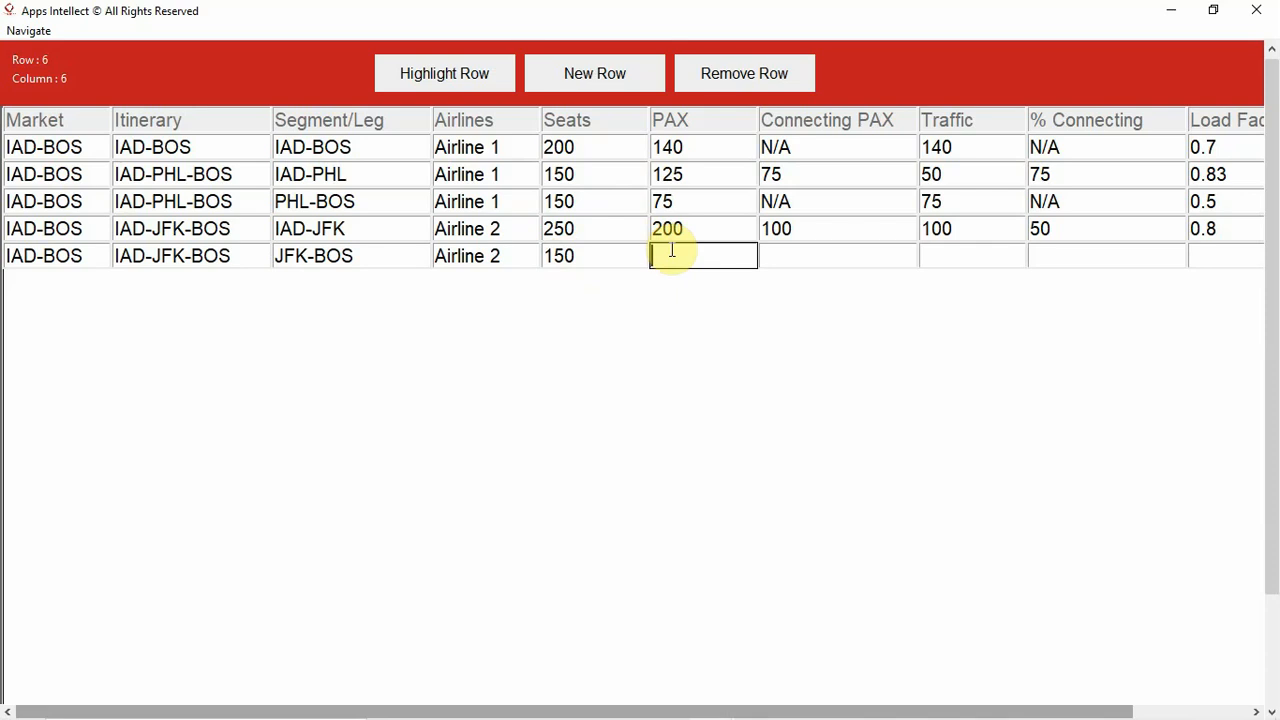
pyautogui.write('100')
# - Set the fifth data row's Connecting PAX to N/A and its Traffic to 100
pyautogui.click(767, 257)
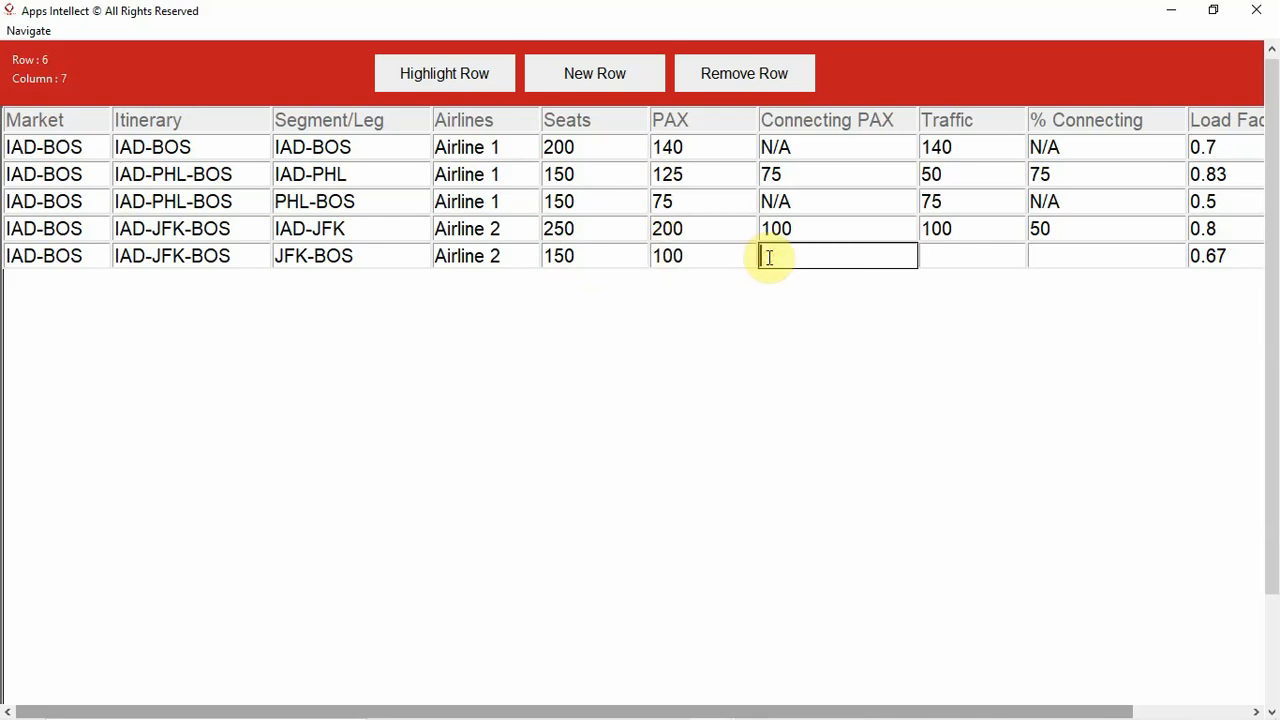
pyautogui.write('N/A')
pyautogui.click(960, 253)
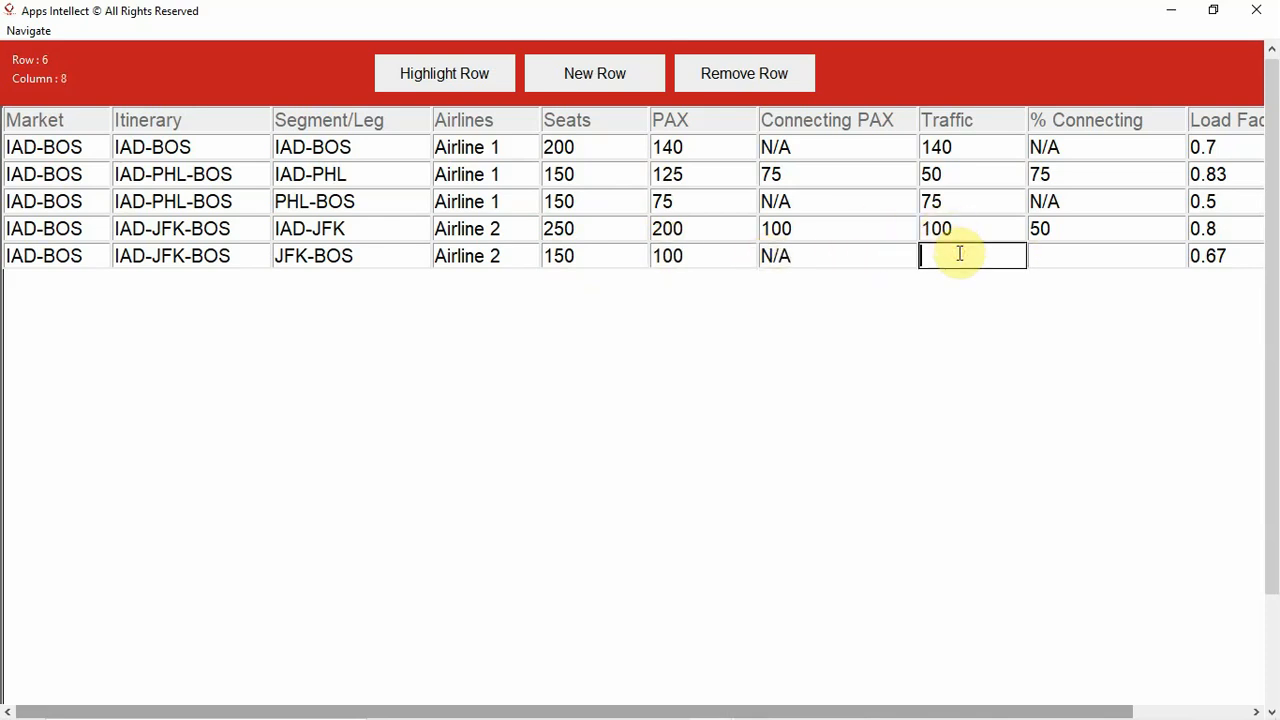
pyautogui.write('100')
# - Set the fifth data row's % Connecting to N/A and its daily frequency to 7
pyautogui.click(1071, 249)
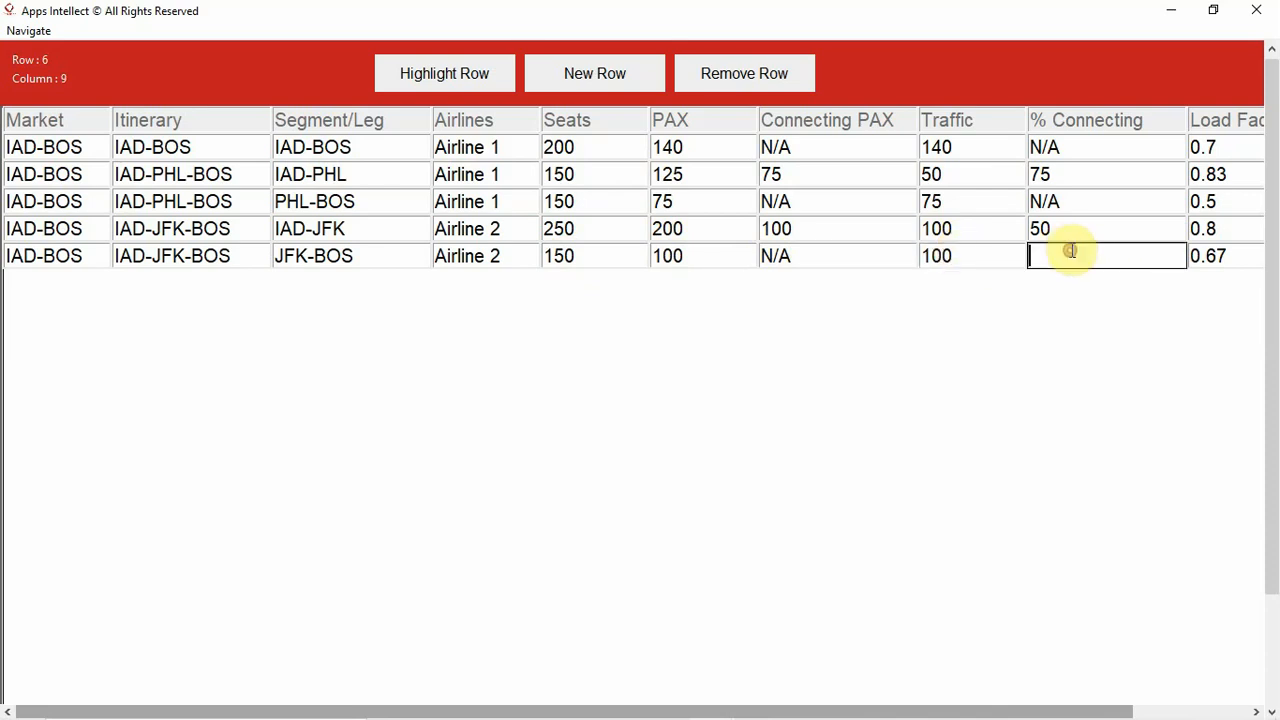
pyautogui.write('N')
pyautogui.write('/A')
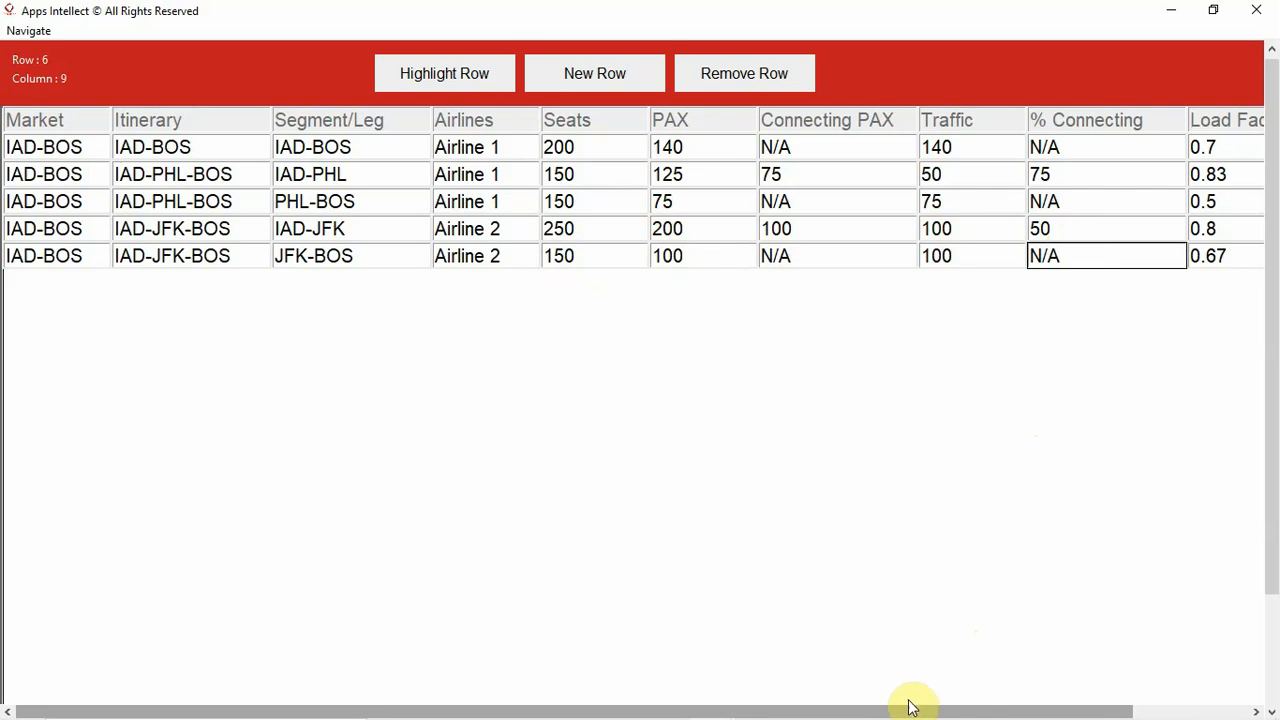
pyautogui.moveTo(908, 708); pyautogui.dragTo(980, 708)
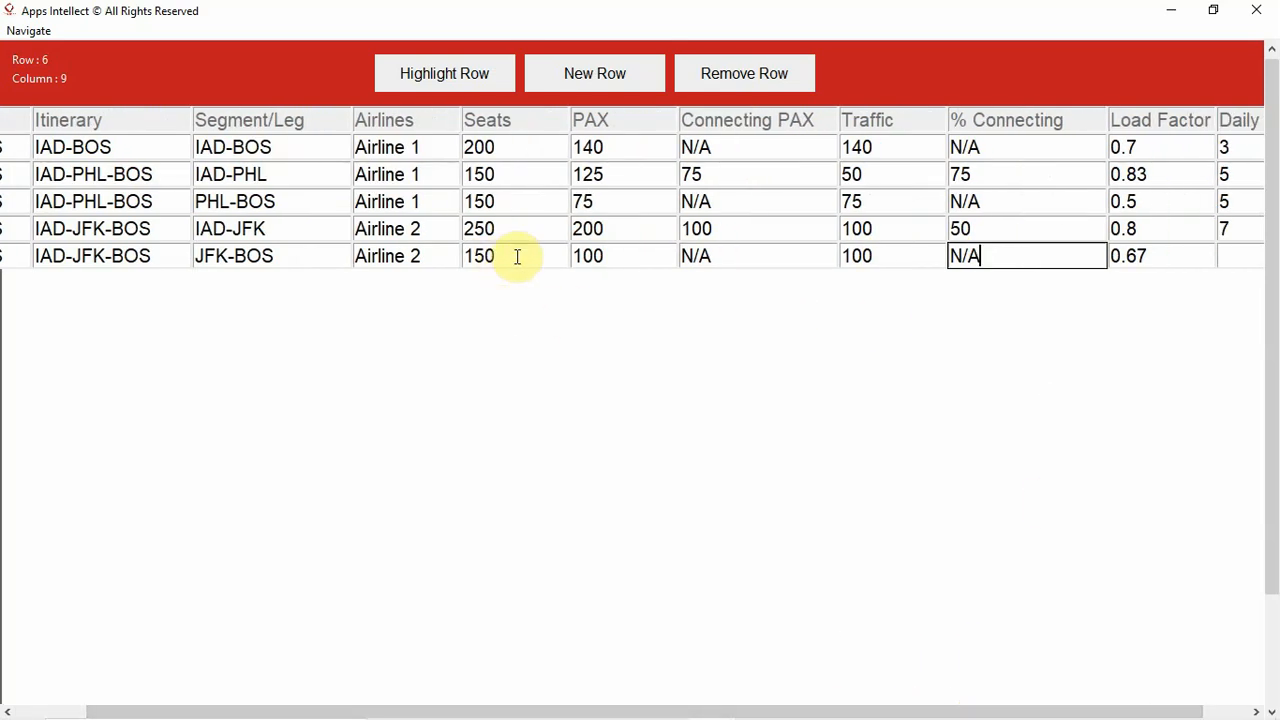
pyautogui.click(1228, 253)
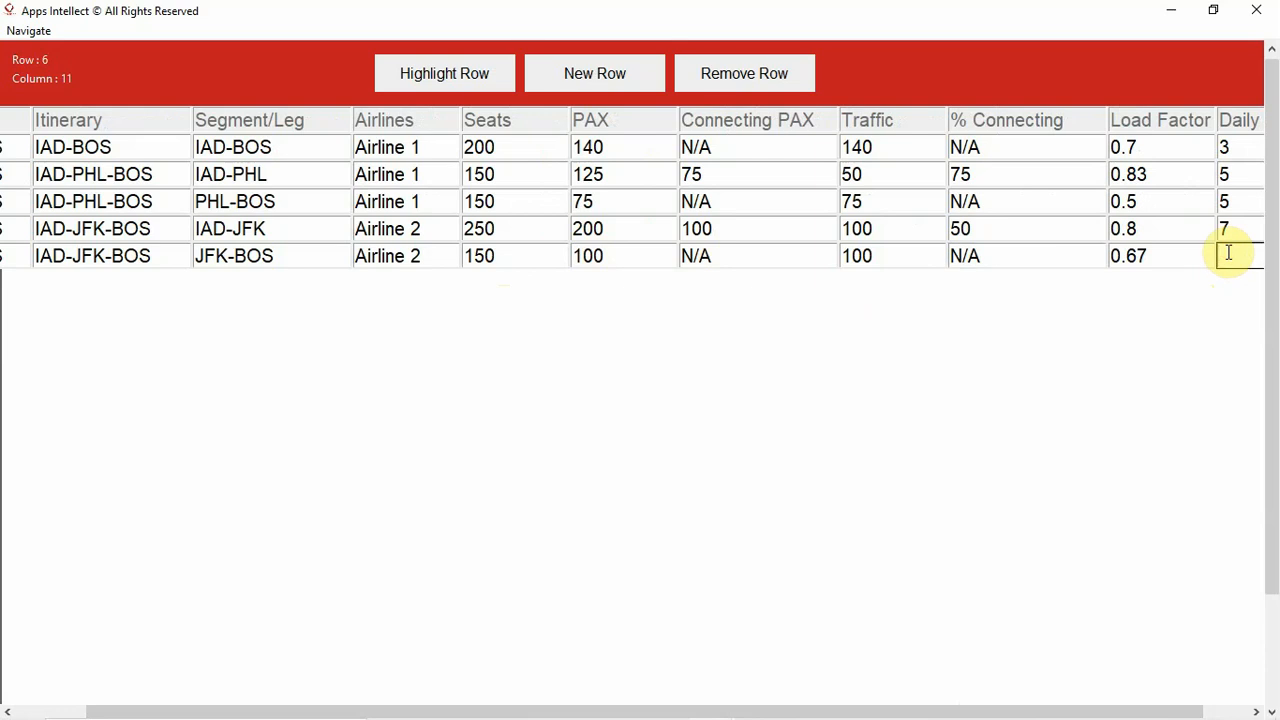
pyautogui.write('7')
# - Add a sixth data row to the table and enter IAD-BOS as its market
pyautogui.click(590, 75)
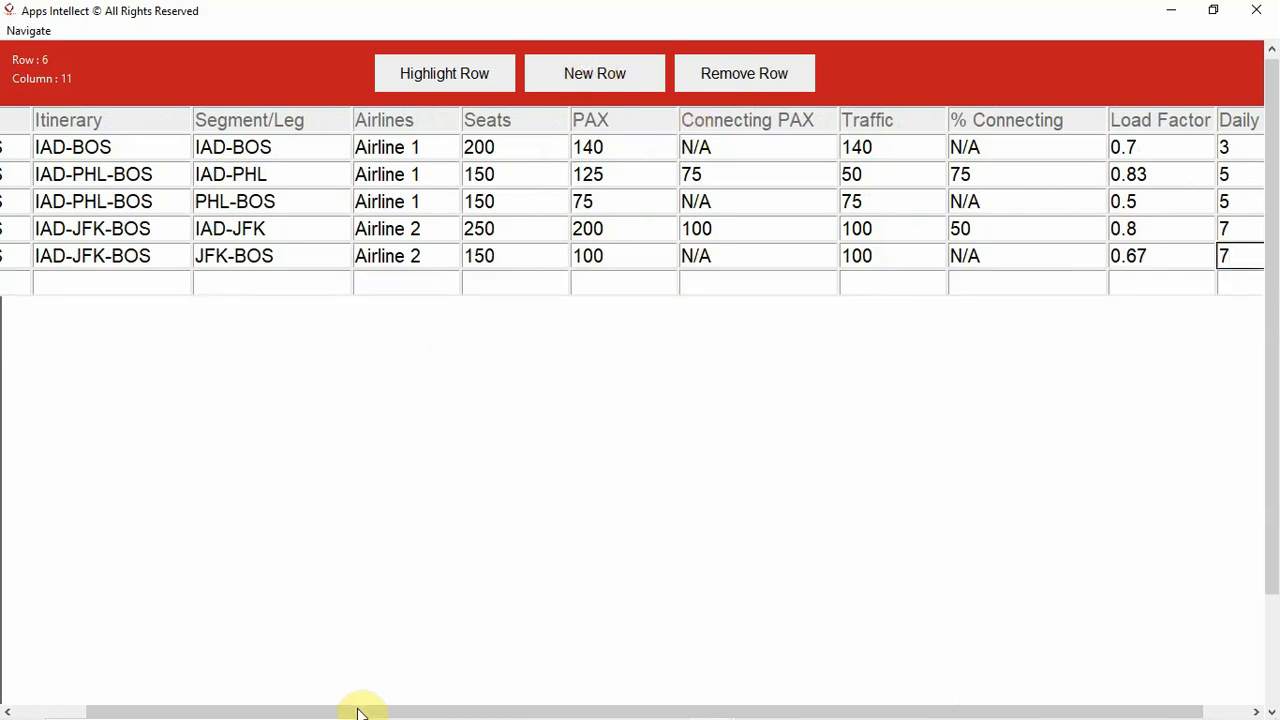
pyautogui.moveTo(360, 710); pyautogui.dragTo(266, 706)
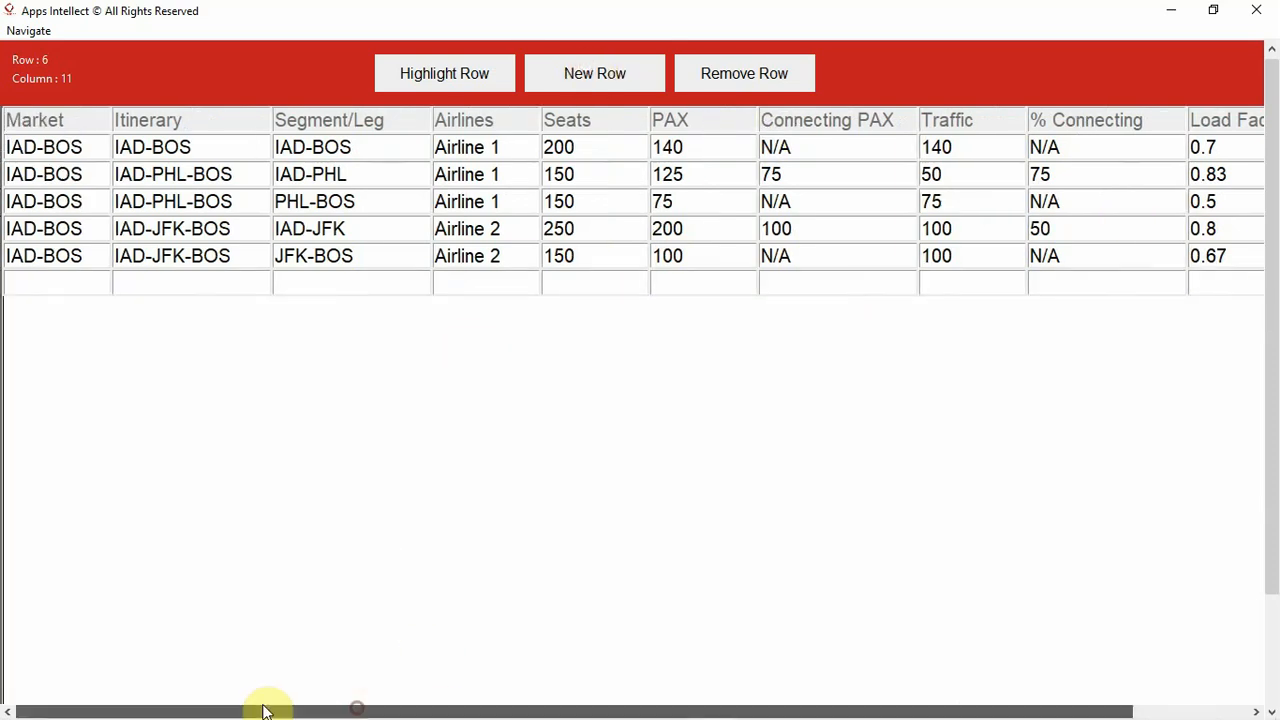
pyautogui.click(31, 285)
pyautogui.write('IAD-BOS')
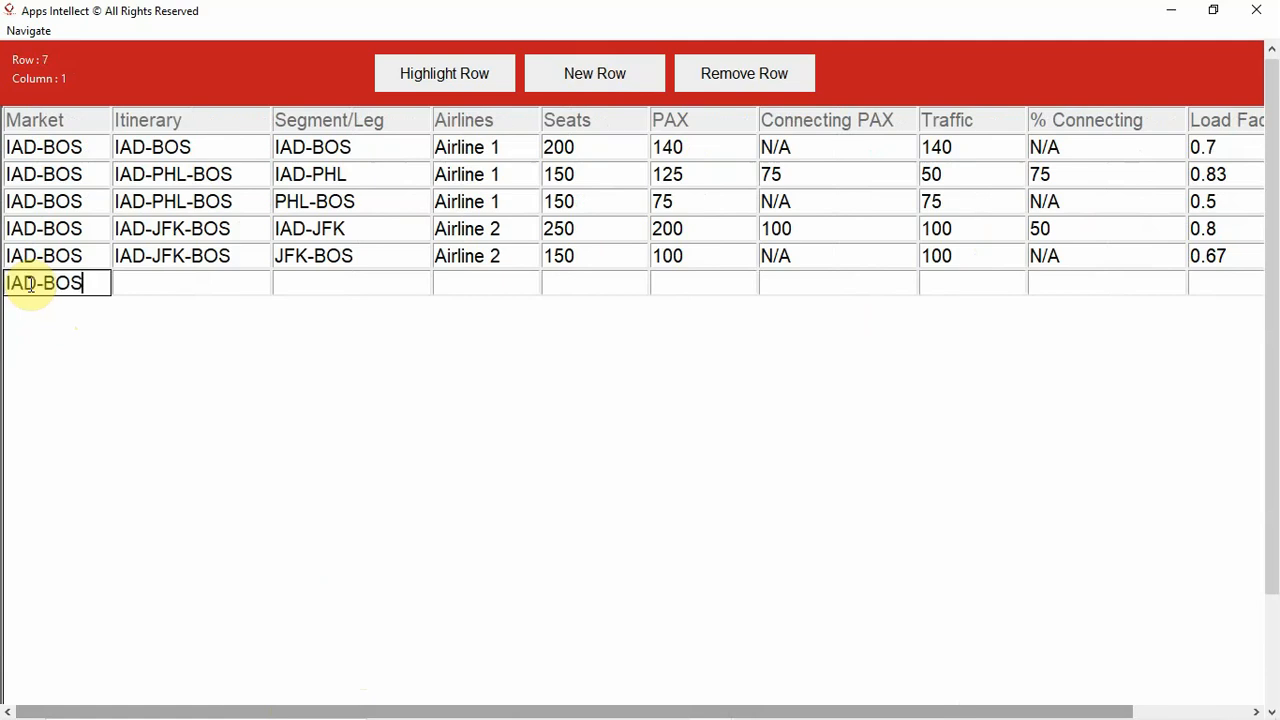
# - Enter IAD-BOS as both the itinerary and the segment/leg in the sixth data row
pyautogui.click(152, 286)
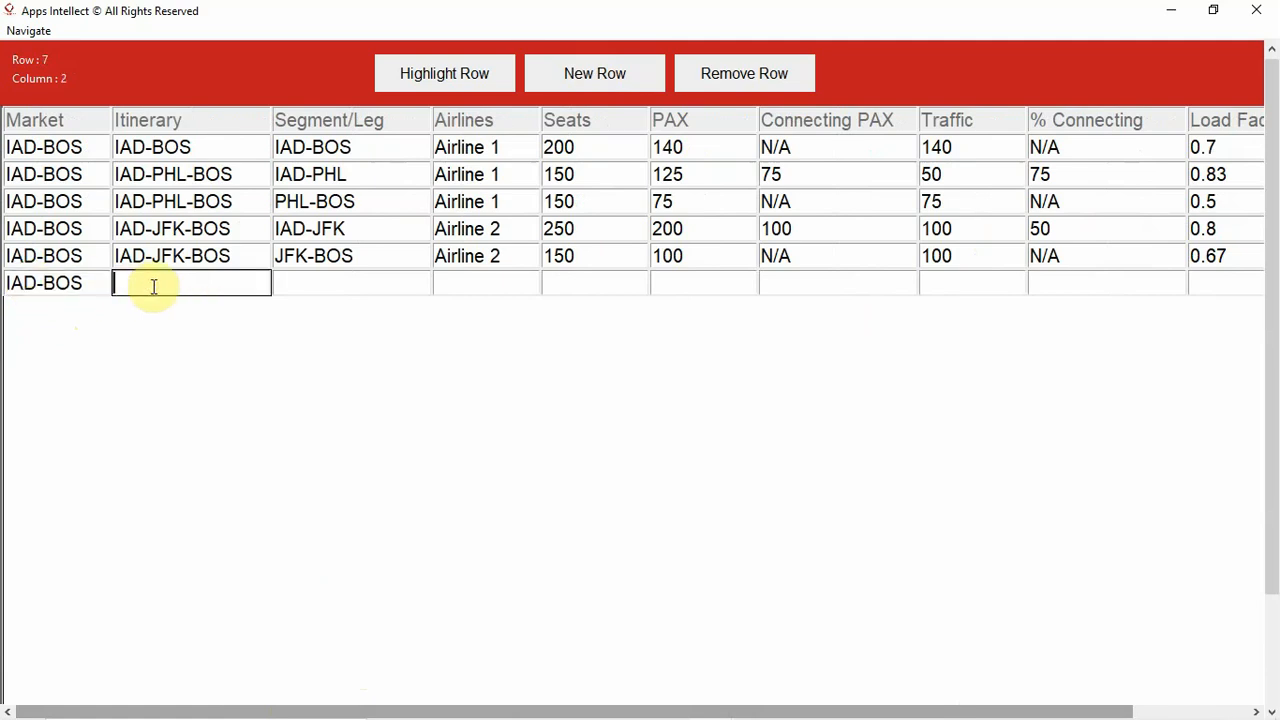
pyautogui.write('IAD-BOS')
pyautogui.click(287, 289)
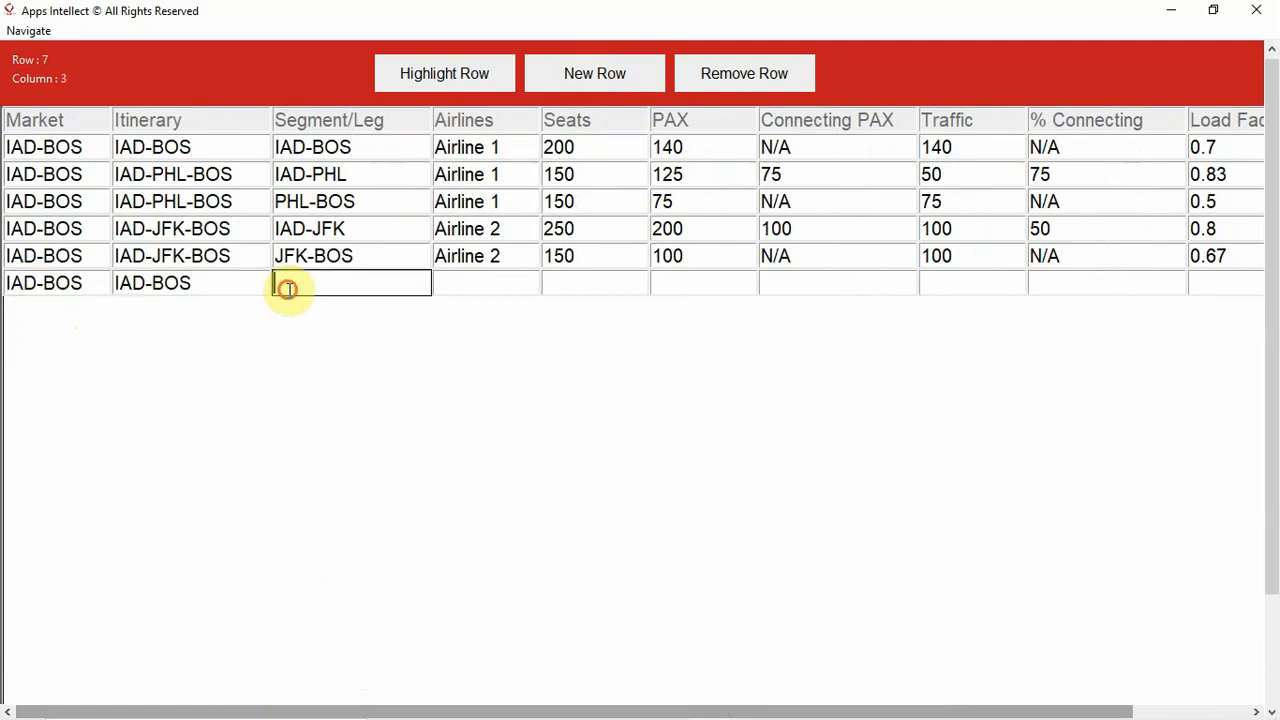
pyautogui.write('IAD-BOS')
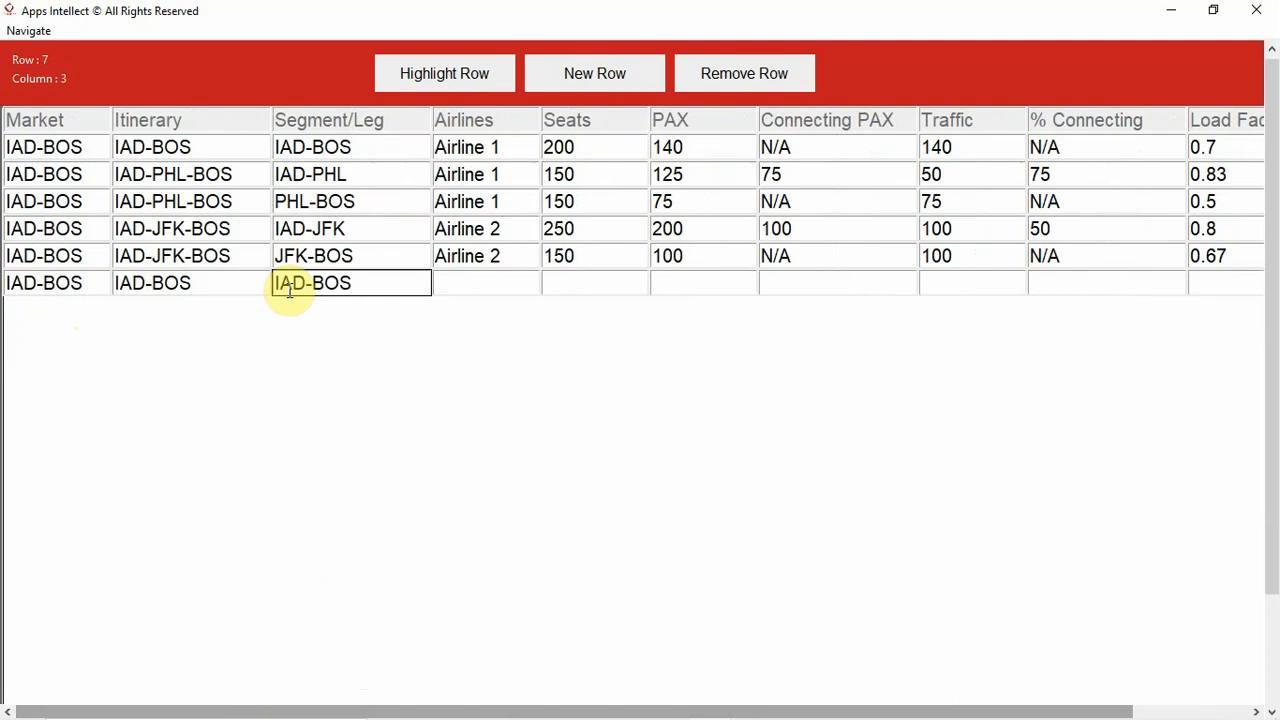
# - Enter Airline 2 as the airline in the sixth data row
pyautogui.click(436, 284)
pyautogui.write('A')
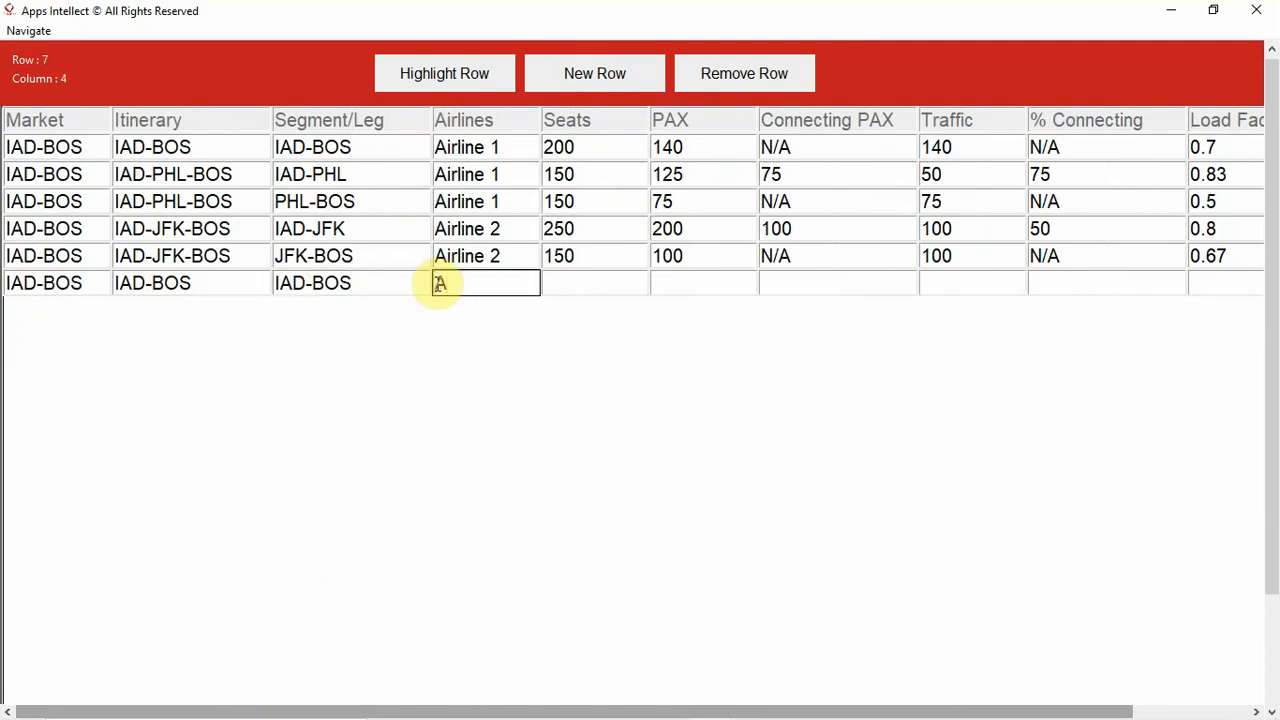
pyautogui.write('irline 2')
# - Set the sixth data row's Seats to 100 and its PAX to 80
pyautogui.click(571, 278)
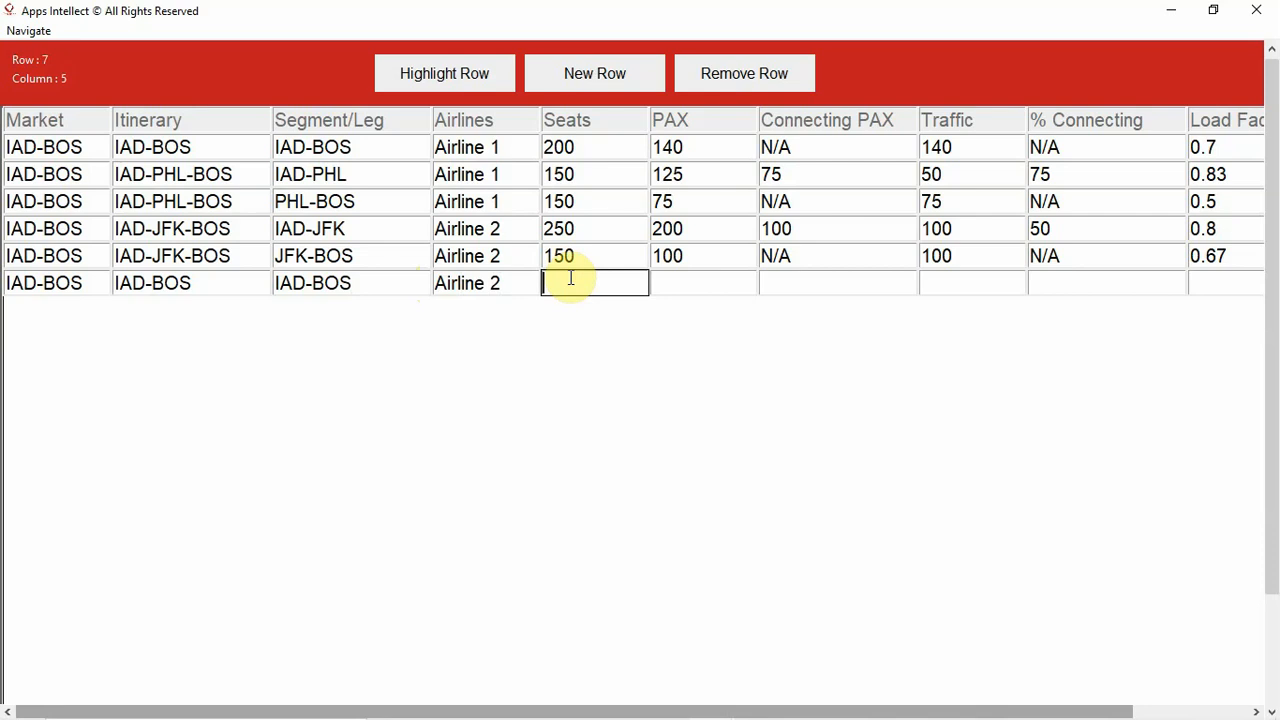
pyautogui.write('1000')
pyautogui.press('BackSpace')
pyautogui.click(720, 282)
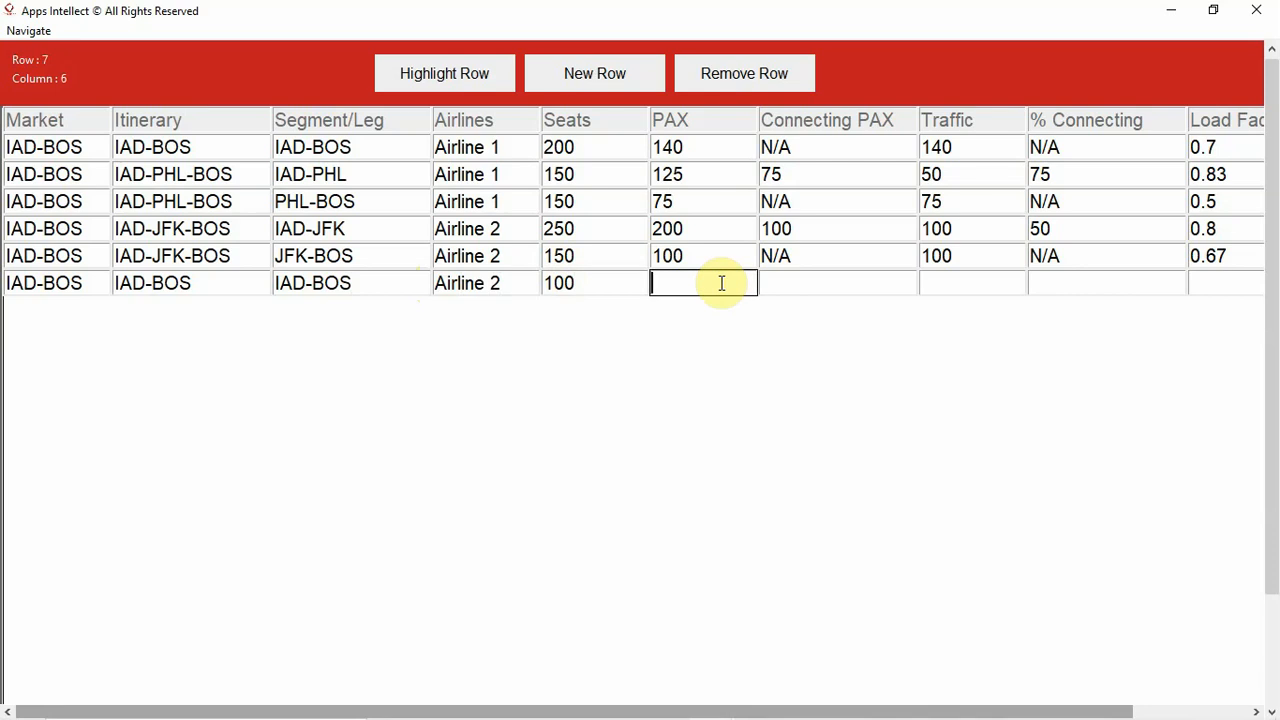
pyautogui.write('80')
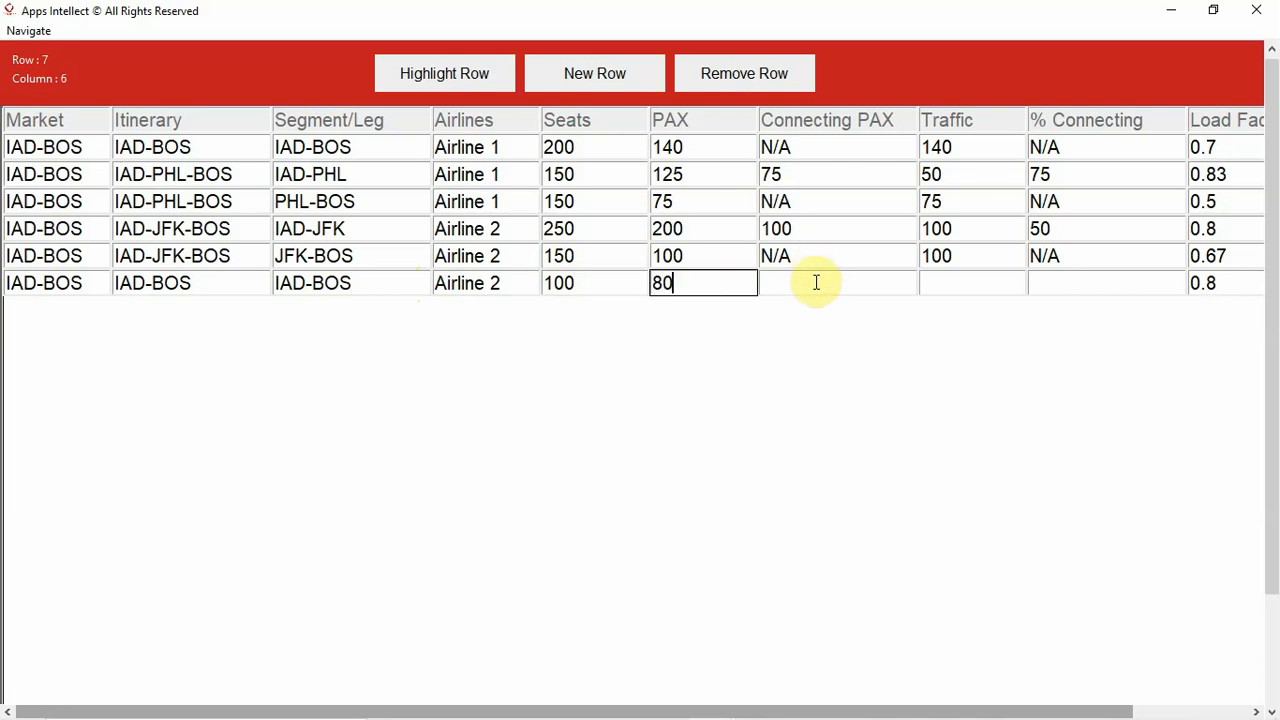
# - Set the sixth data row's Connecting PAX to N/A and its Traffic to 80
pyautogui.click(816, 282)
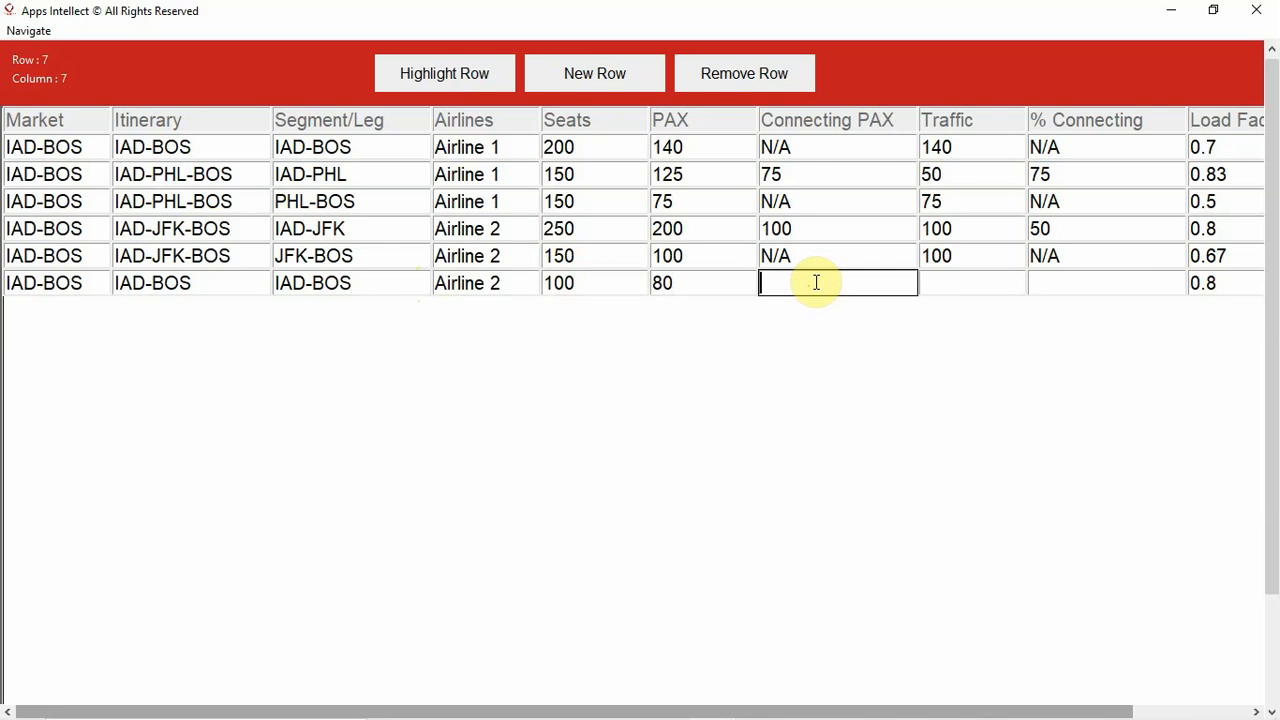
pyautogui.write('N/A')
pyautogui.click(952, 285)
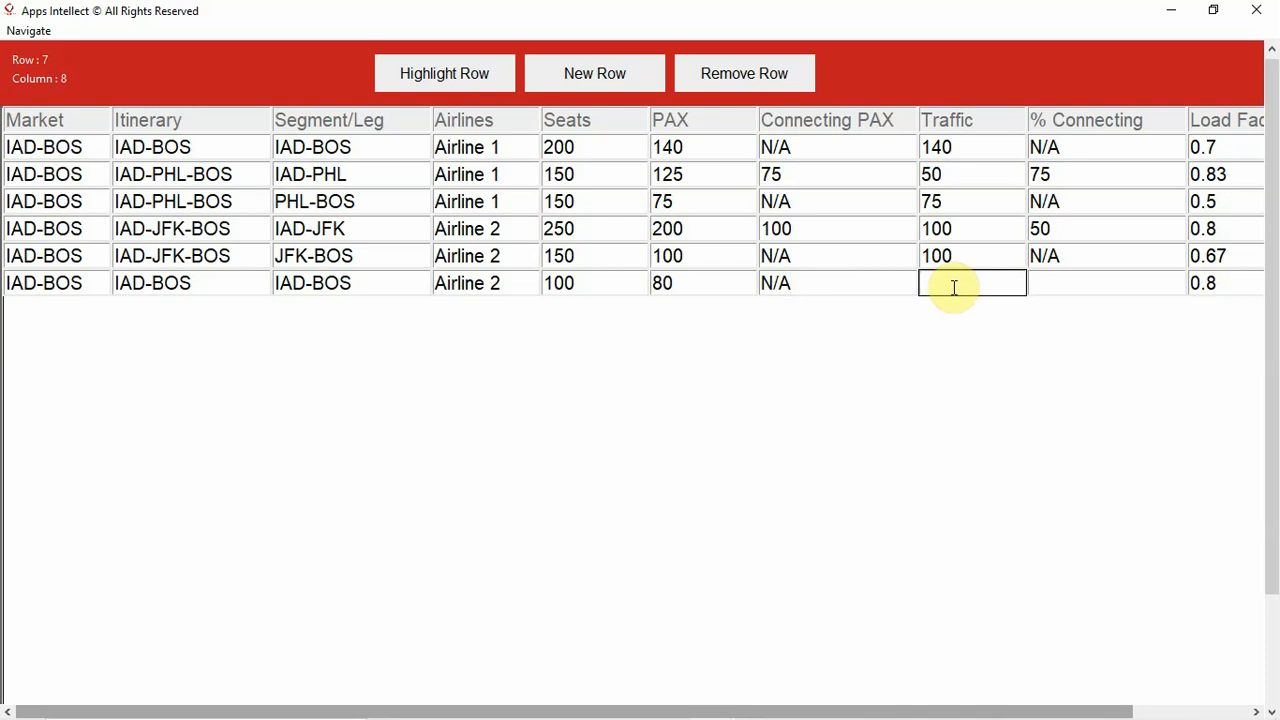
pyautogui.write('80')
# - Set the sixth data row's % Connecting to N/A
pyautogui.click(1083, 277)
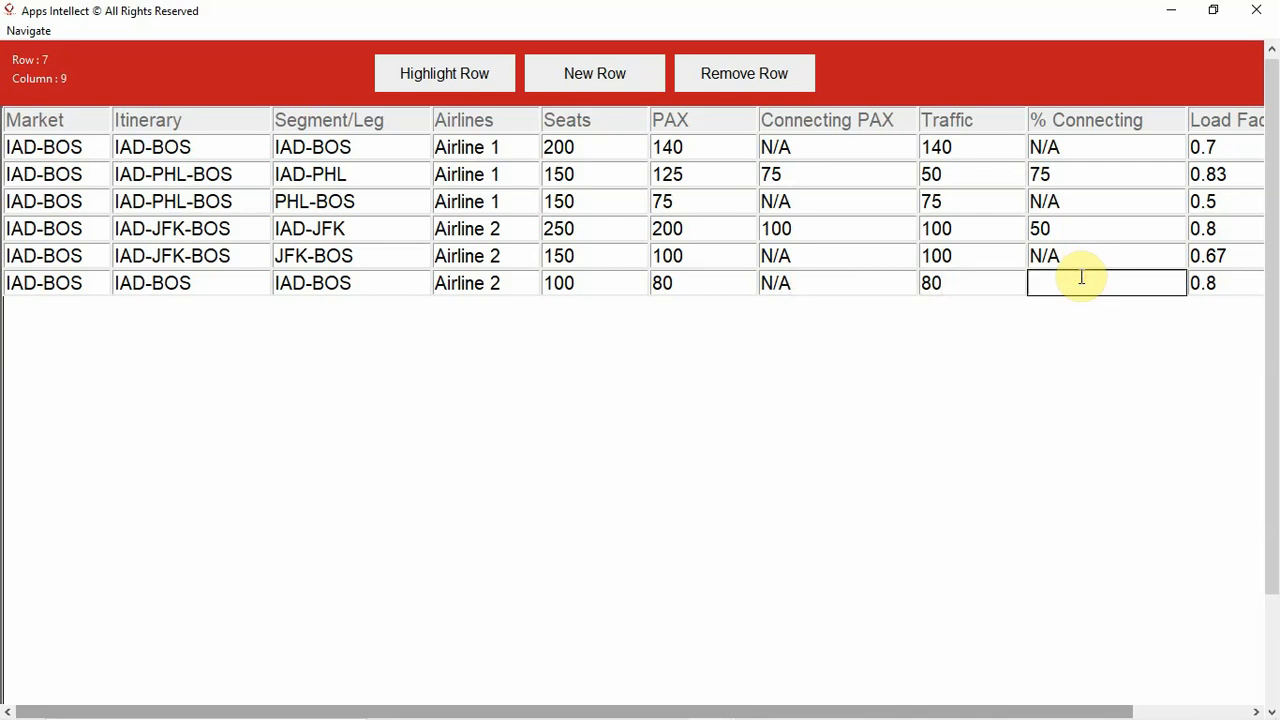
pyautogui.write('N/A')
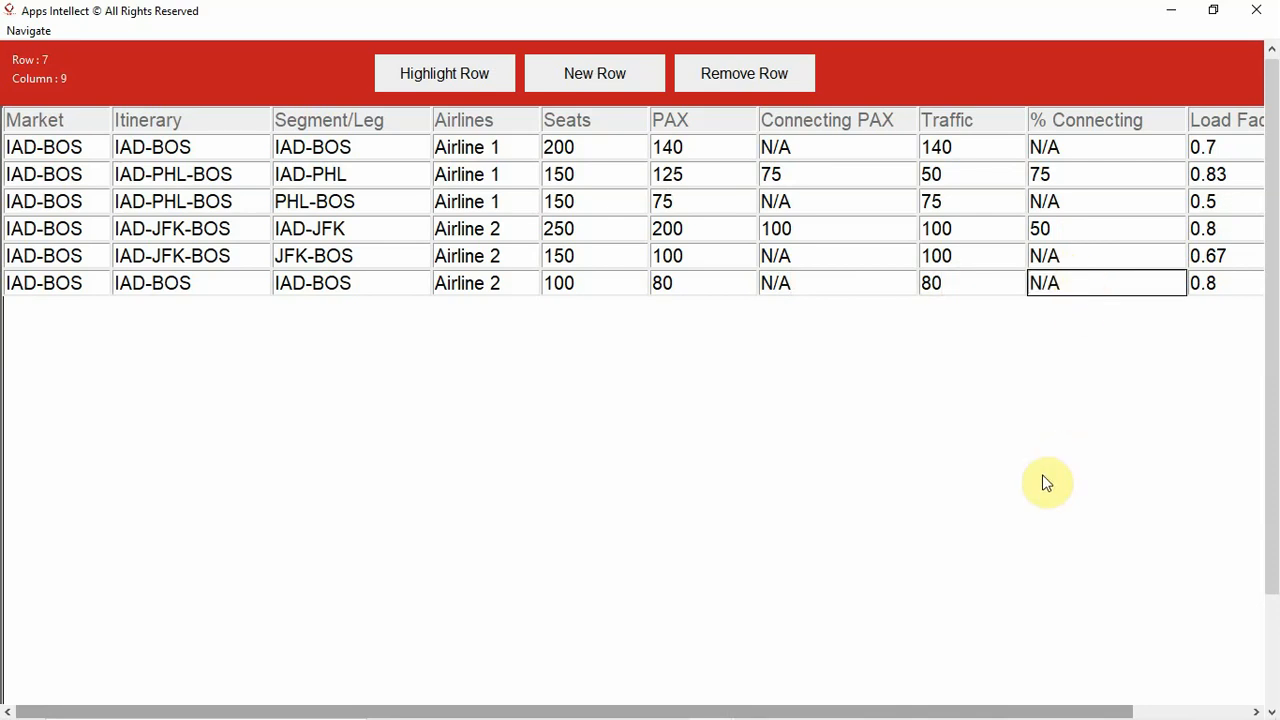
# - Set the sixth data row's Daily Frequency to 2
pyautogui.moveTo(996, 716); pyautogui.dragTo(1114, 700)
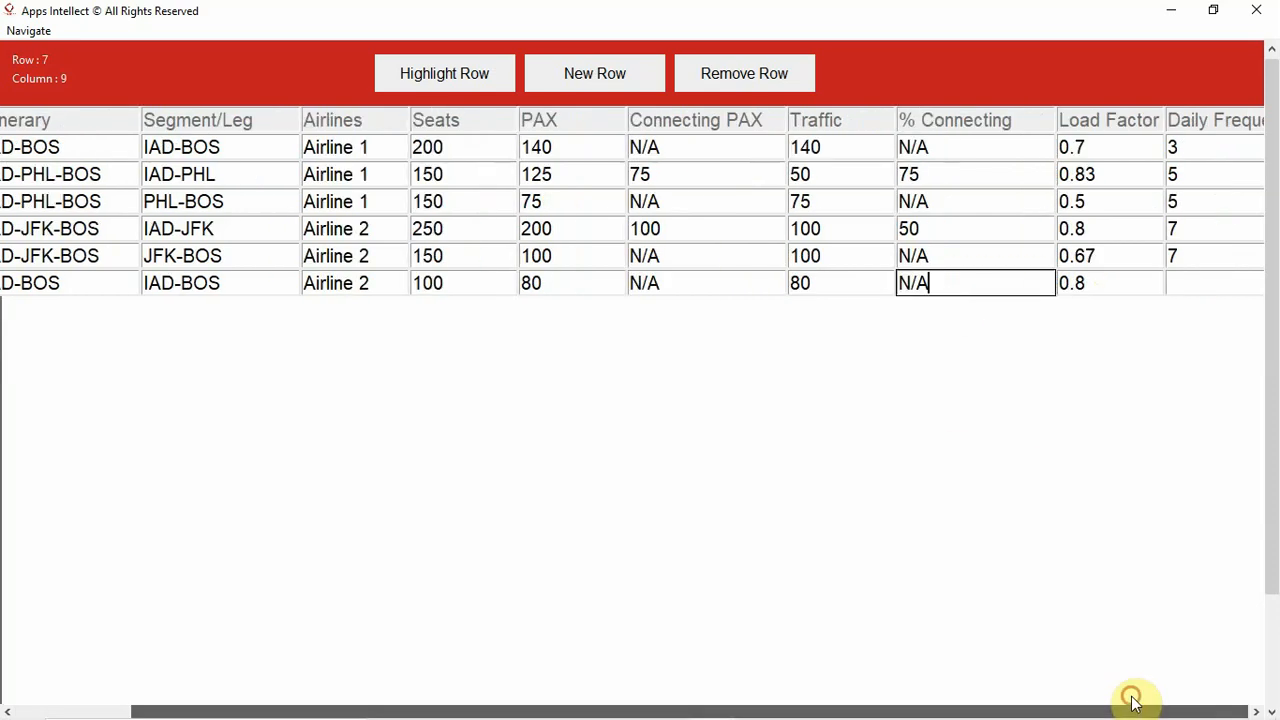
pyautogui.click(1115, 279)
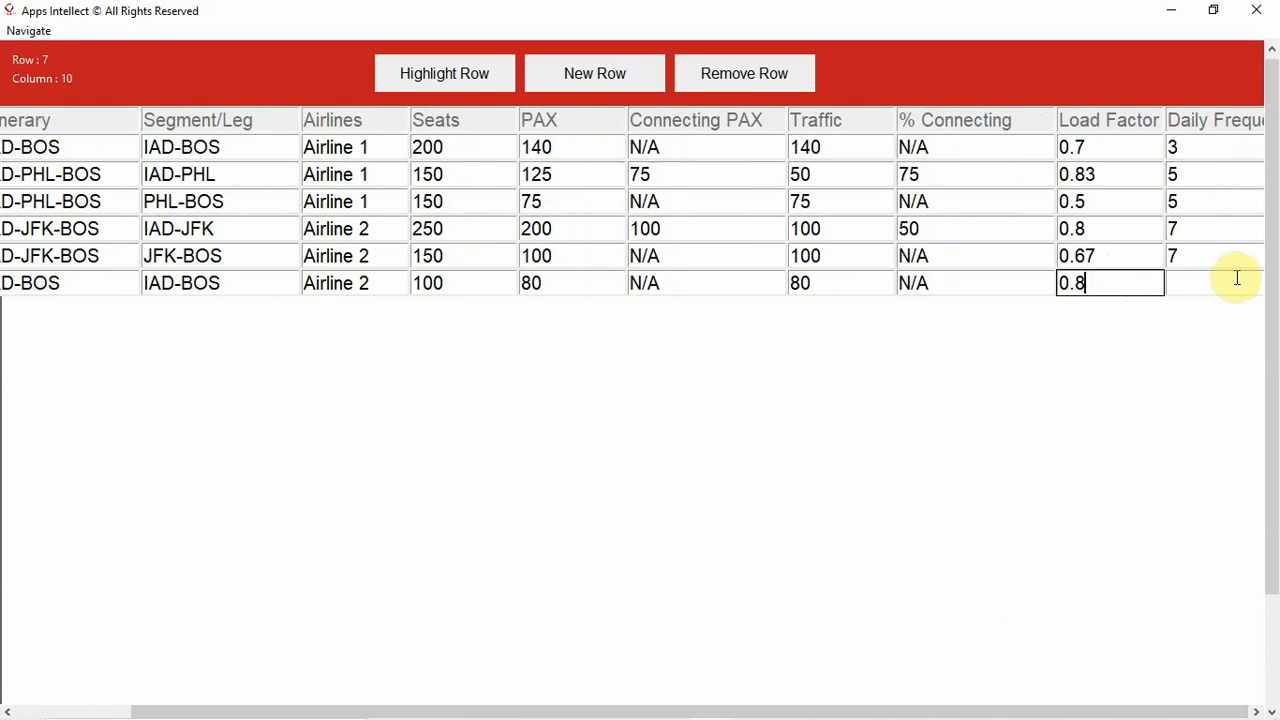
pyautogui.click(1193, 289)
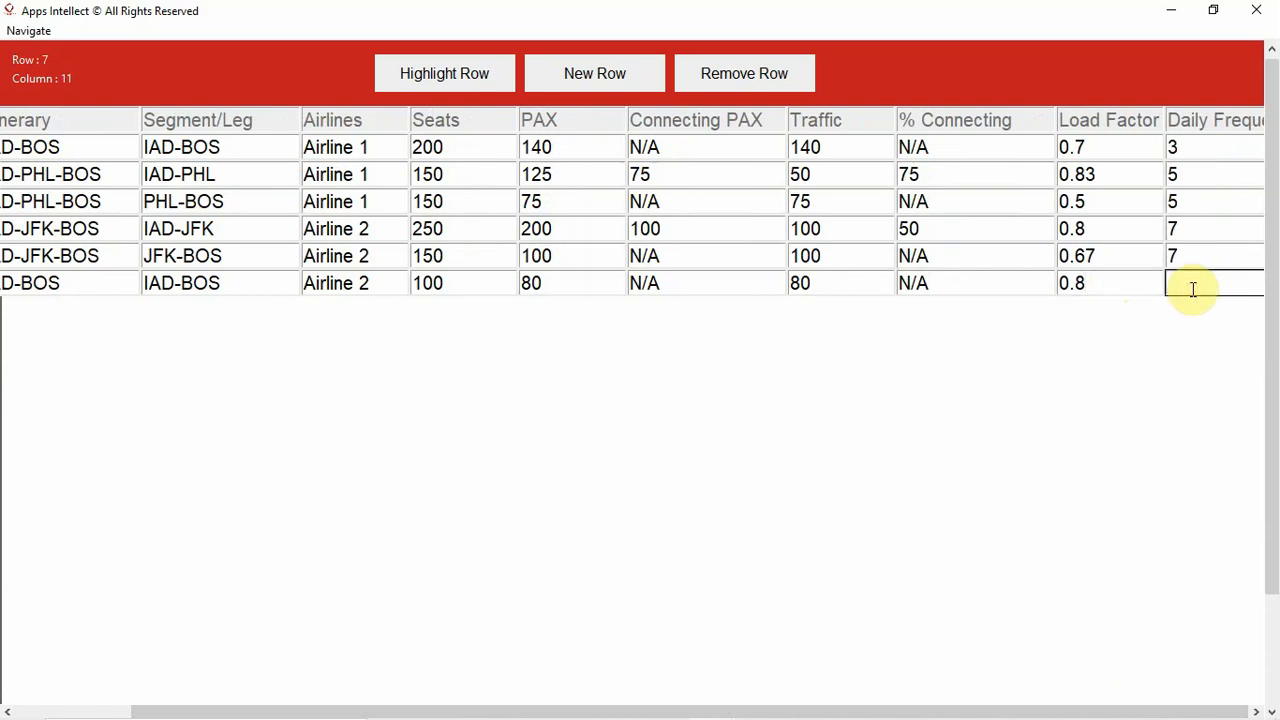
pyautogui.write('2')
# - Add a new empty row below the sixth data row
pyautogui.click(565, 86)
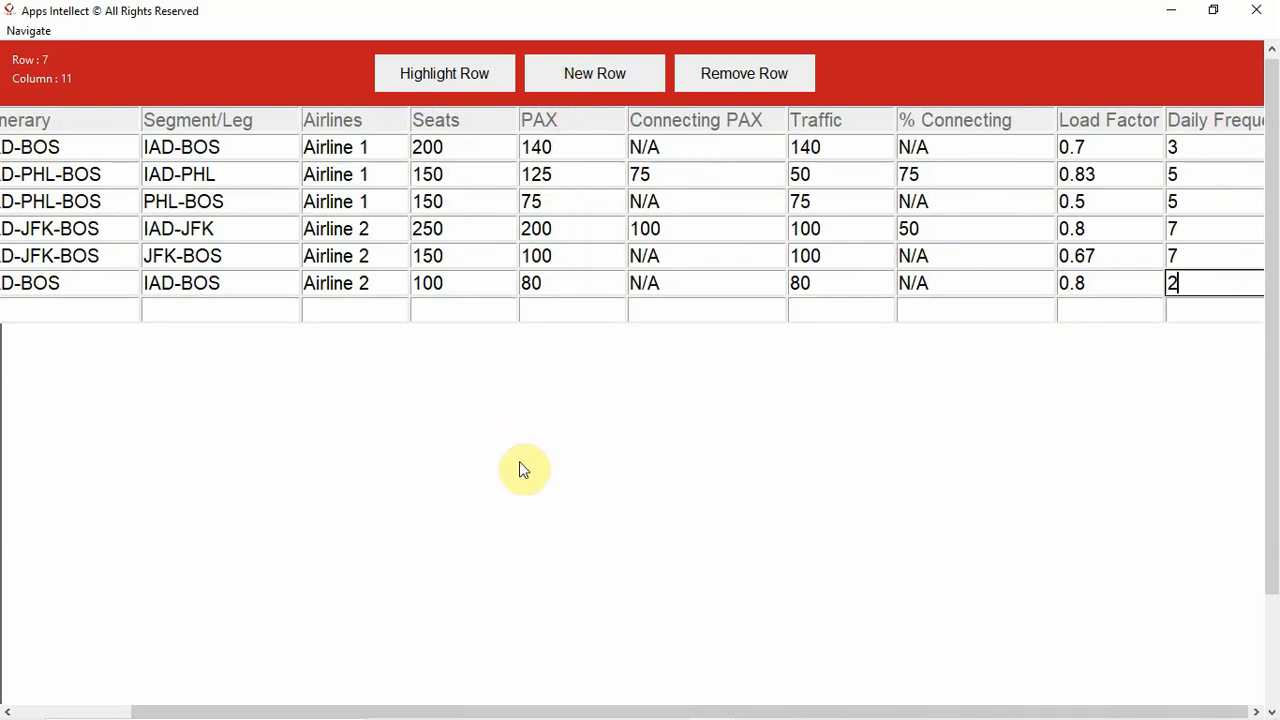
pyautogui.click(501, 701)
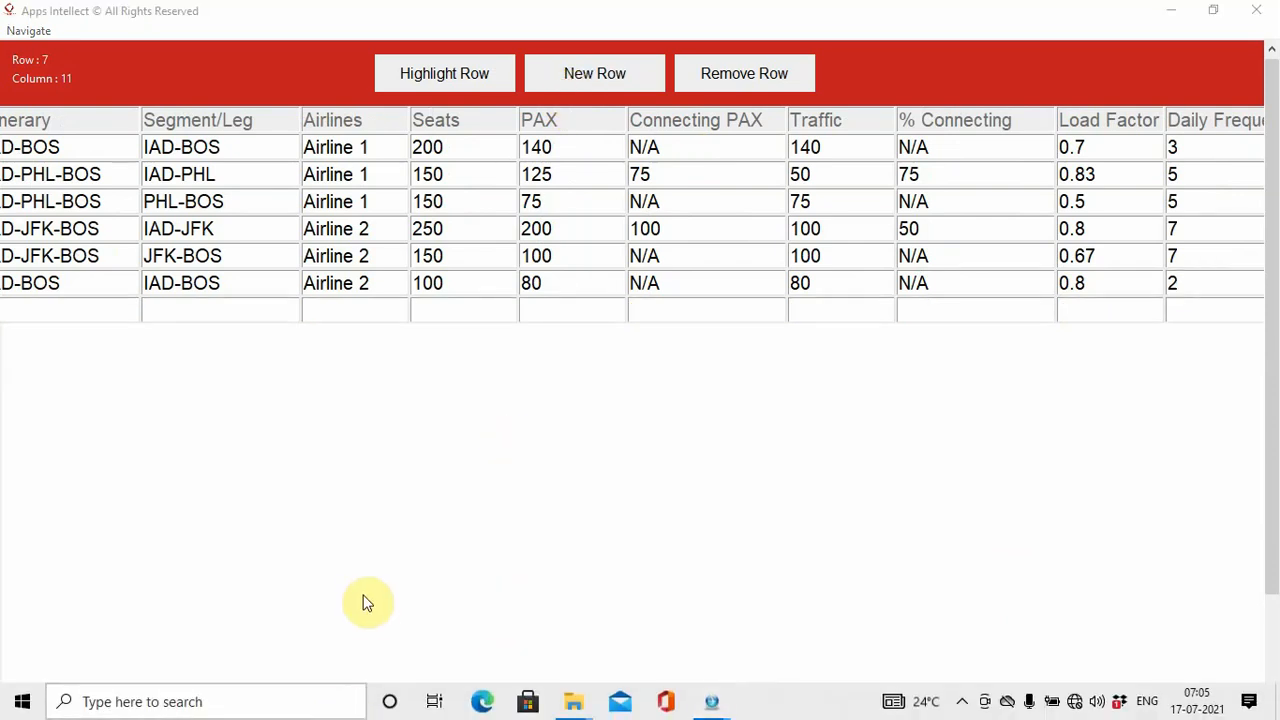
pyautogui.click(366, 700)
pyautogui.click(884, 608)
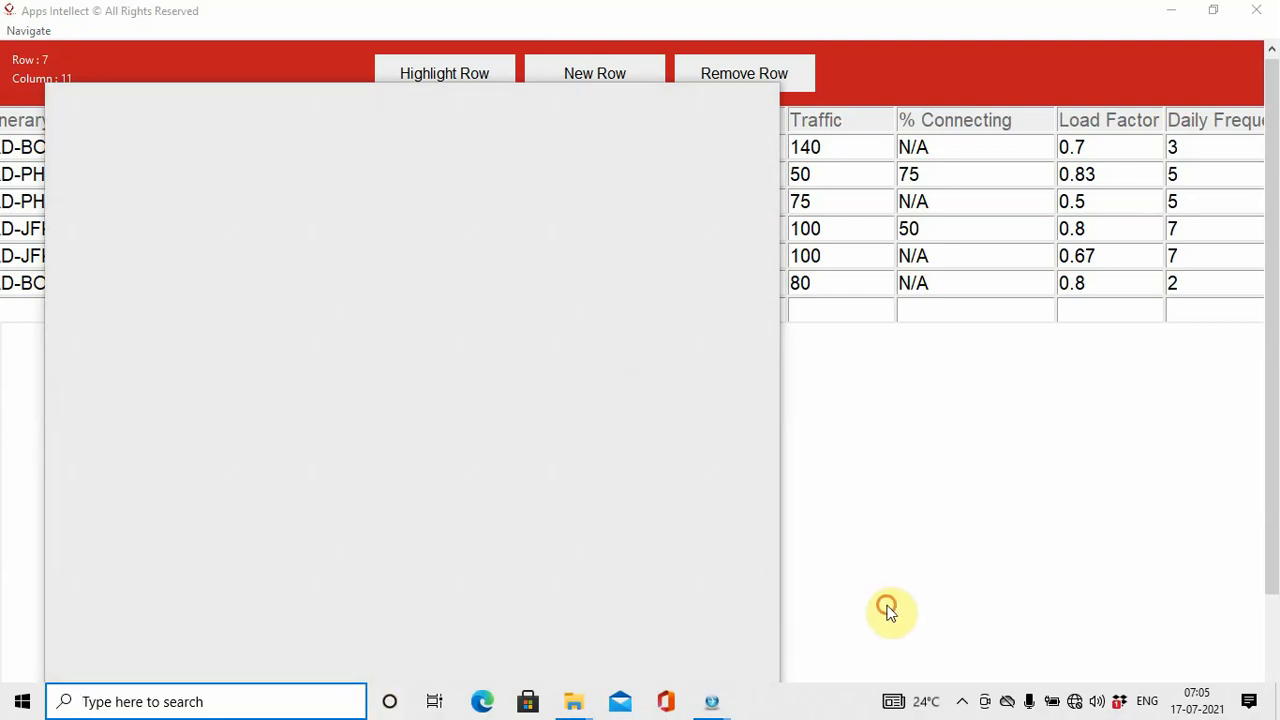
pyautogui.moveTo(556, 711); pyautogui.dragTo(443, 706)
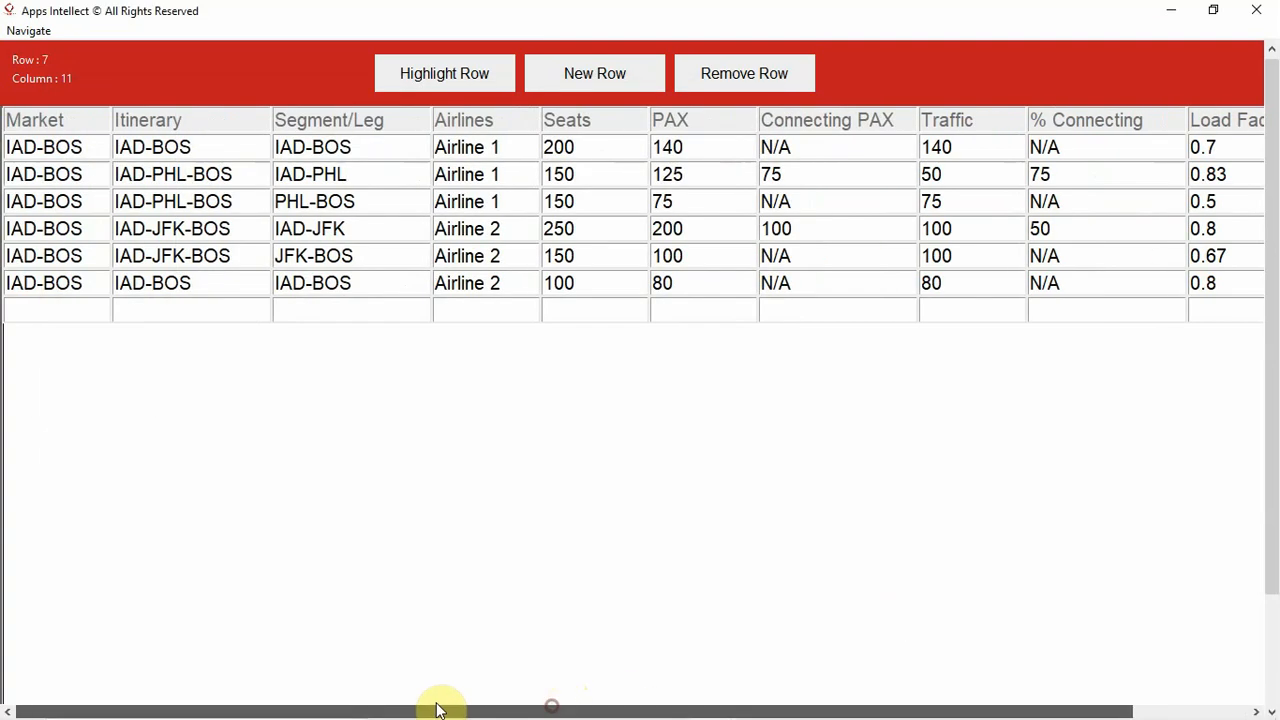
# - Enter IAD-PIT as the market of the seventh data row, adapting the copied IAD-BOS text
pyautogui.click(40, 304)
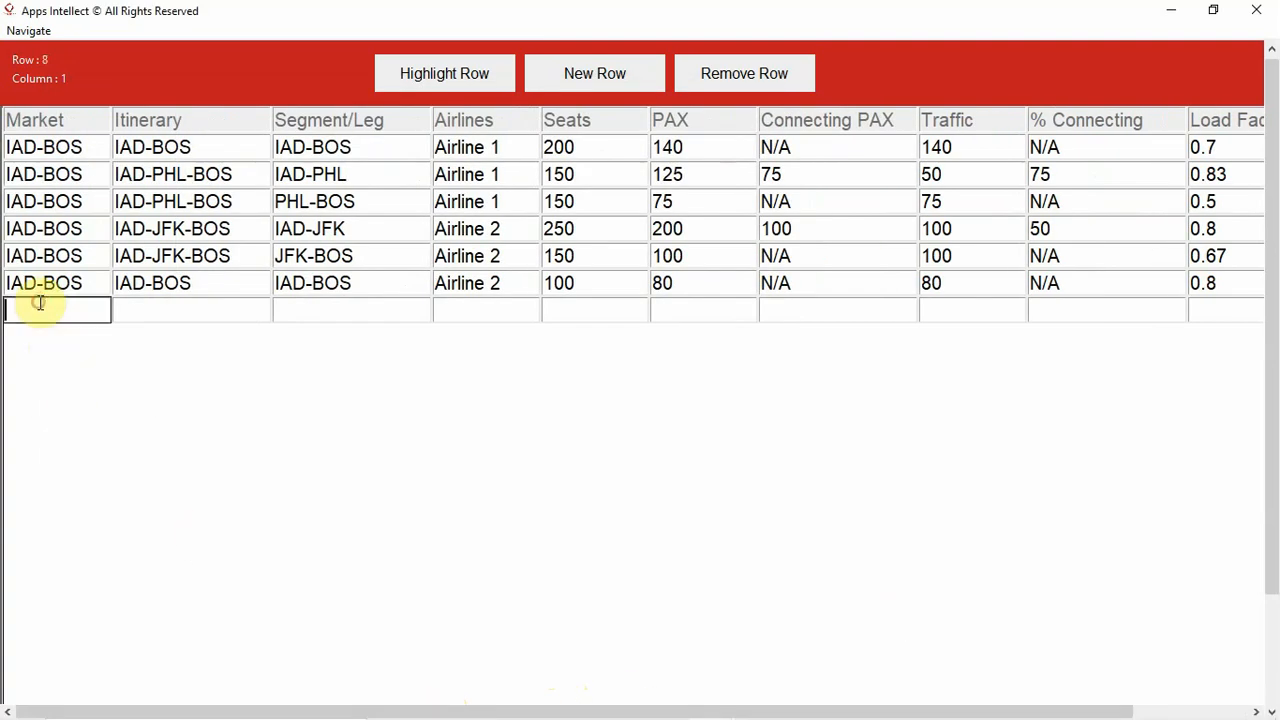
pyautogui.write('IAD-BOS')
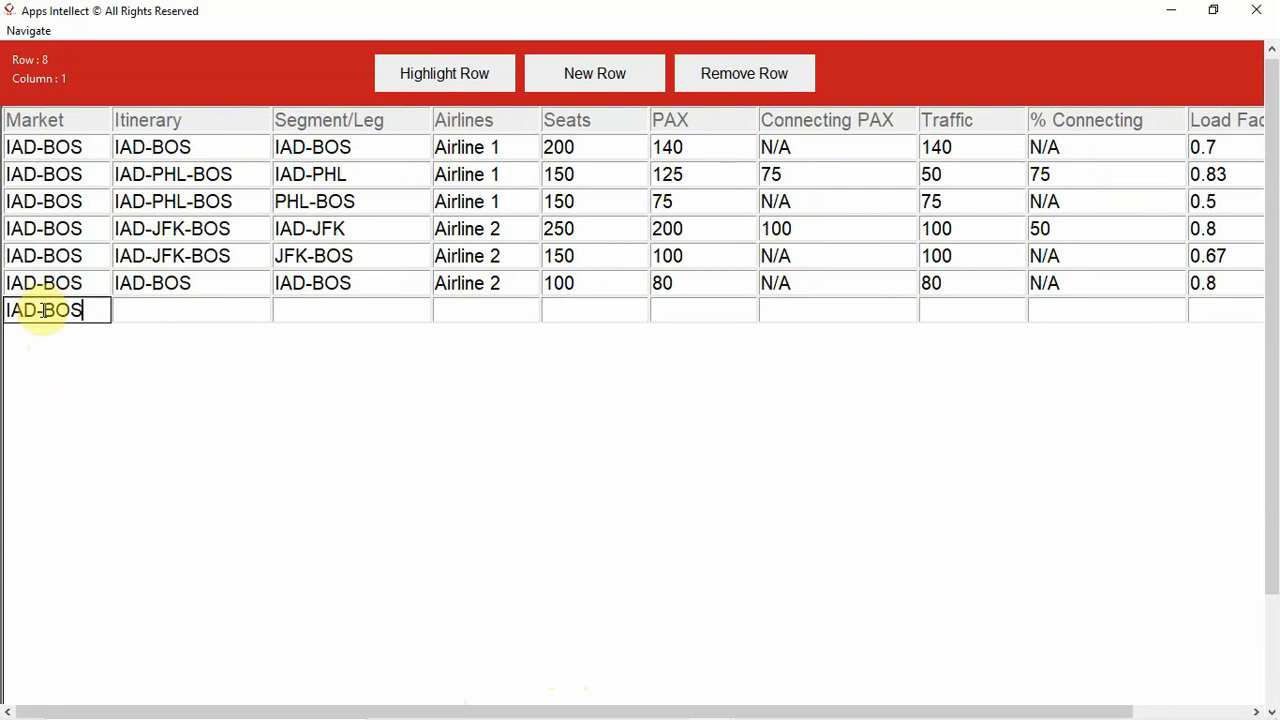
pyautogui.click(41, 308)
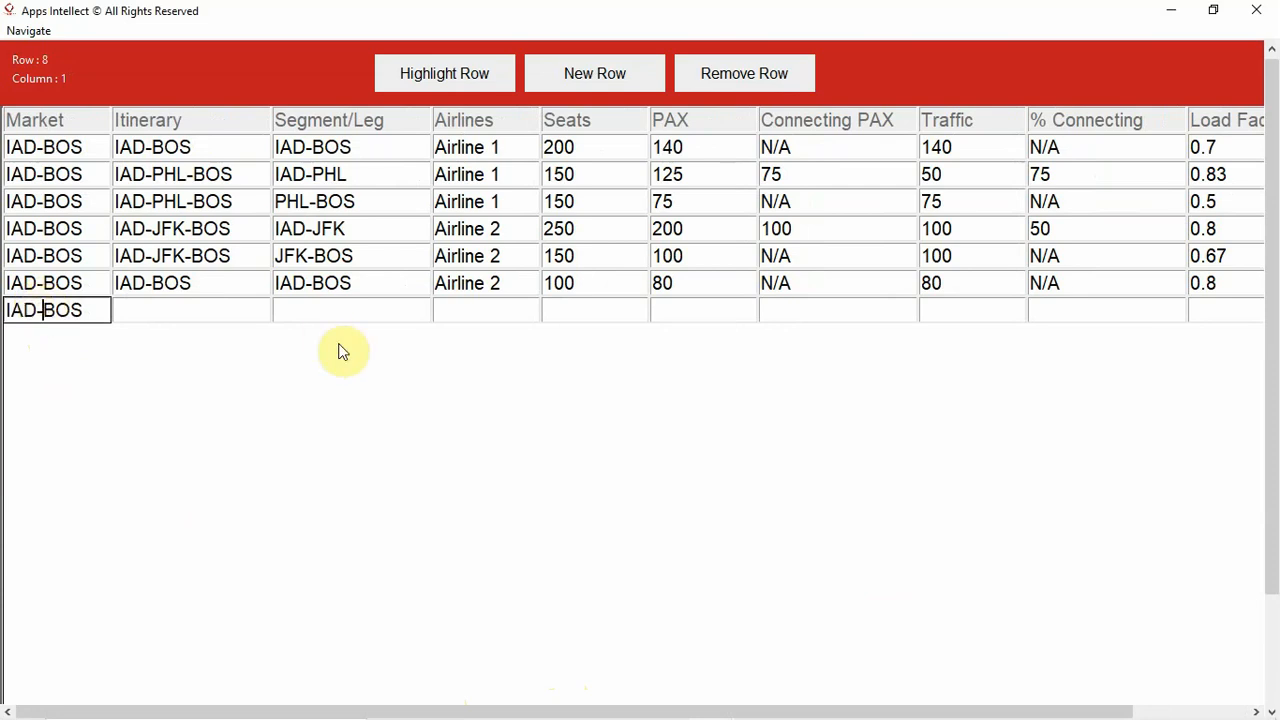
pyautogui.press('Delete')
pyautogui.press('Delete')
pyautogui.press('Delete')
pyautogui.write('PIT')
# - Enter IAD-BOS-PIT as the seventh data row's Itinerary
pyautogui.click(217, 309)
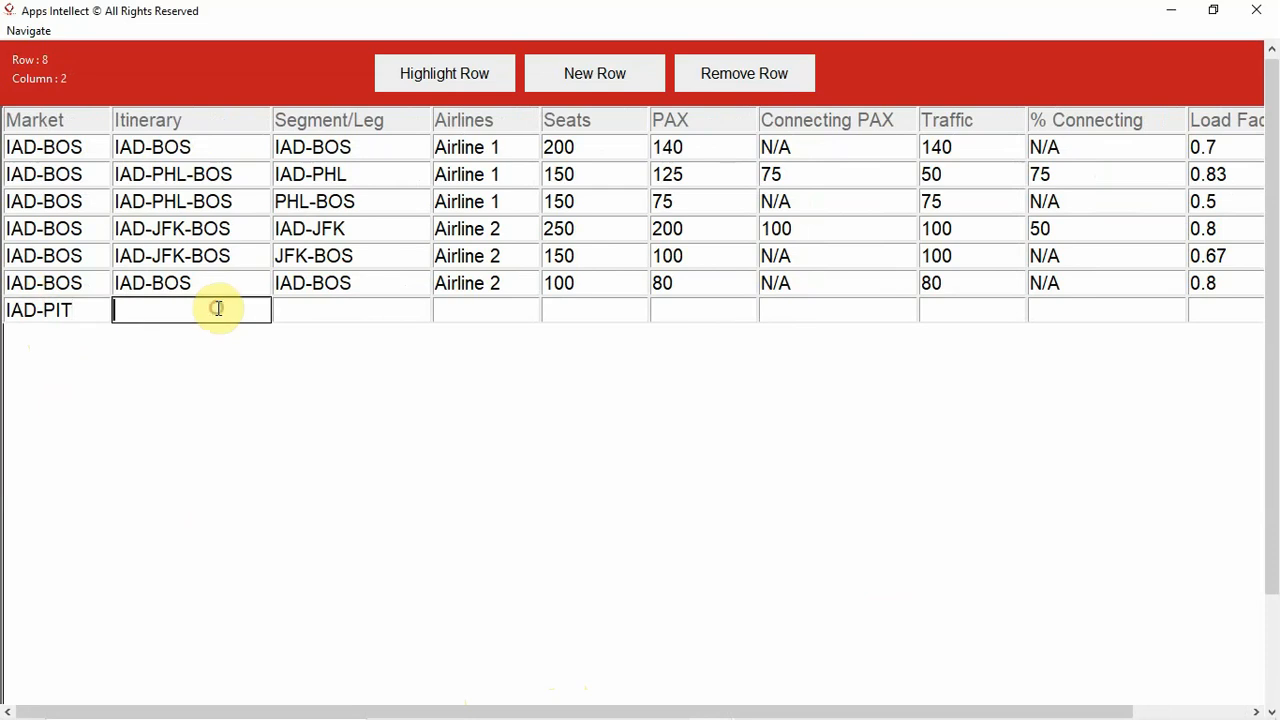
pyautogui.write('IAD-BOS')
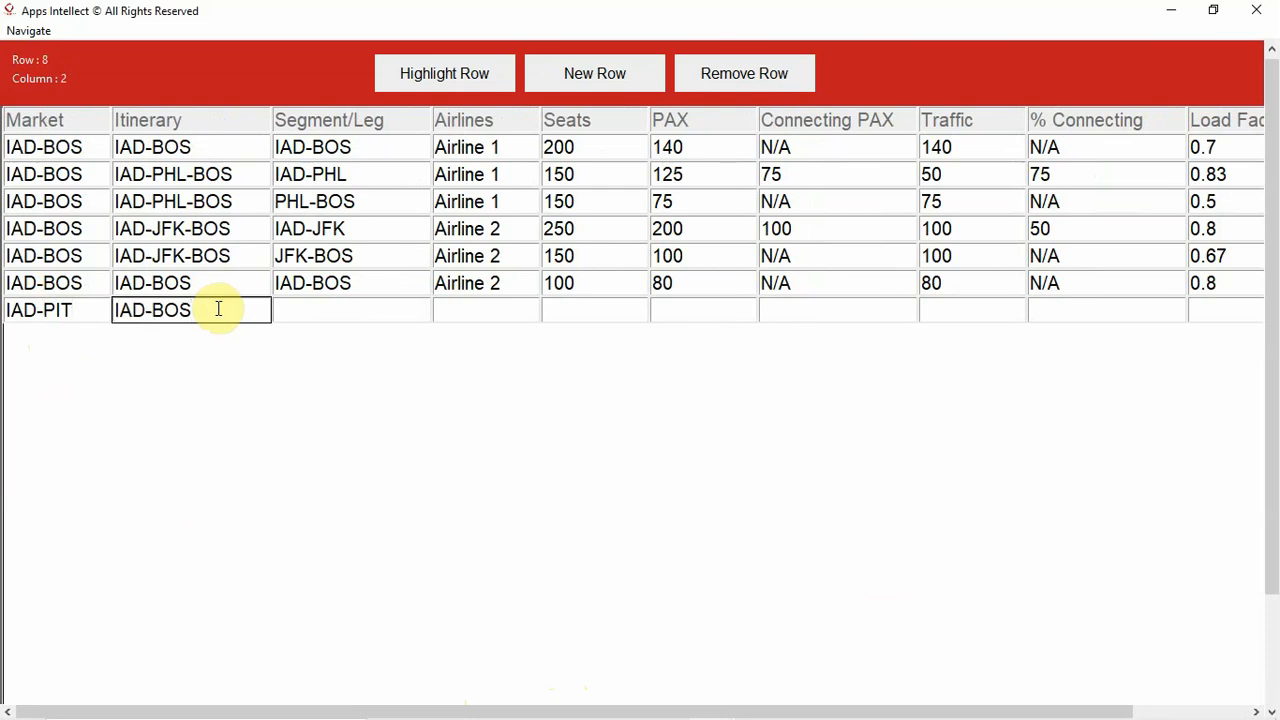
pyautogui.write('-PiT')
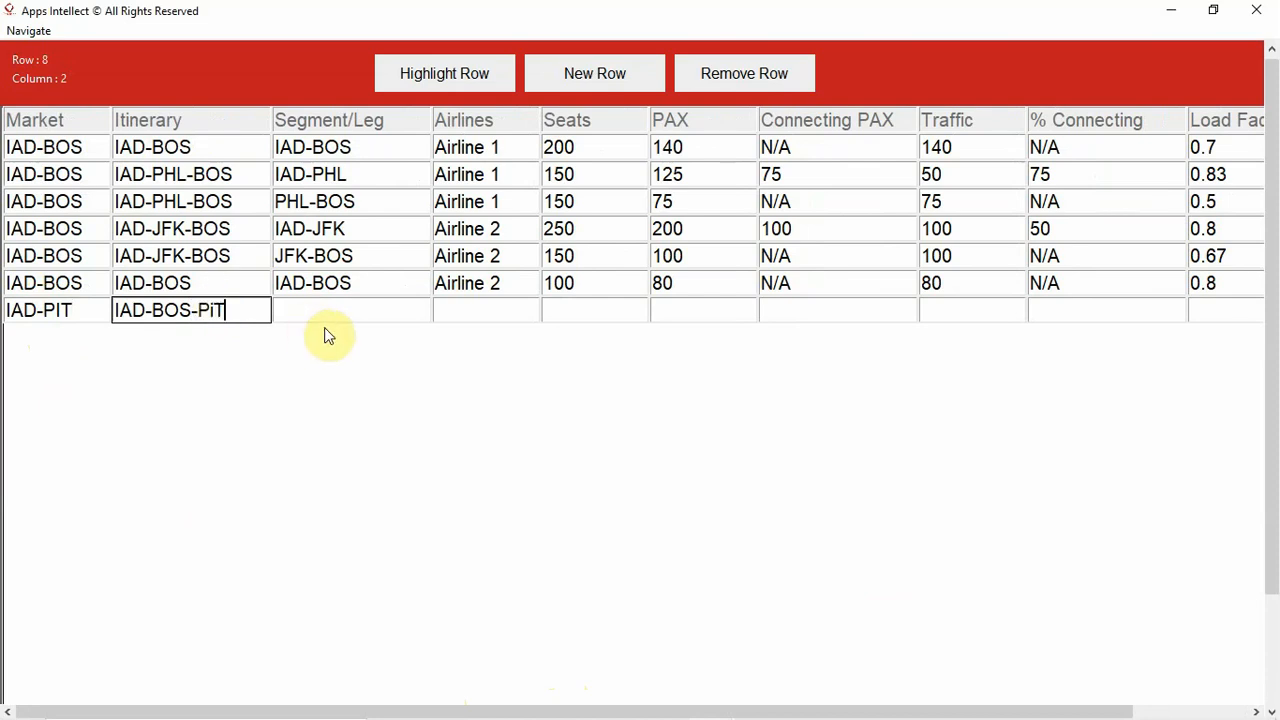
pyautogui.press('BackSpace')
pyautogui.press('BackSpace')
pyautogui.press('BackSpace')
pyautogui.write('PIT')
# - Set the seventh data row's Segment/Leg to IAD-BOS and its airline to Airline 2
pyautogui.click(352, 305)
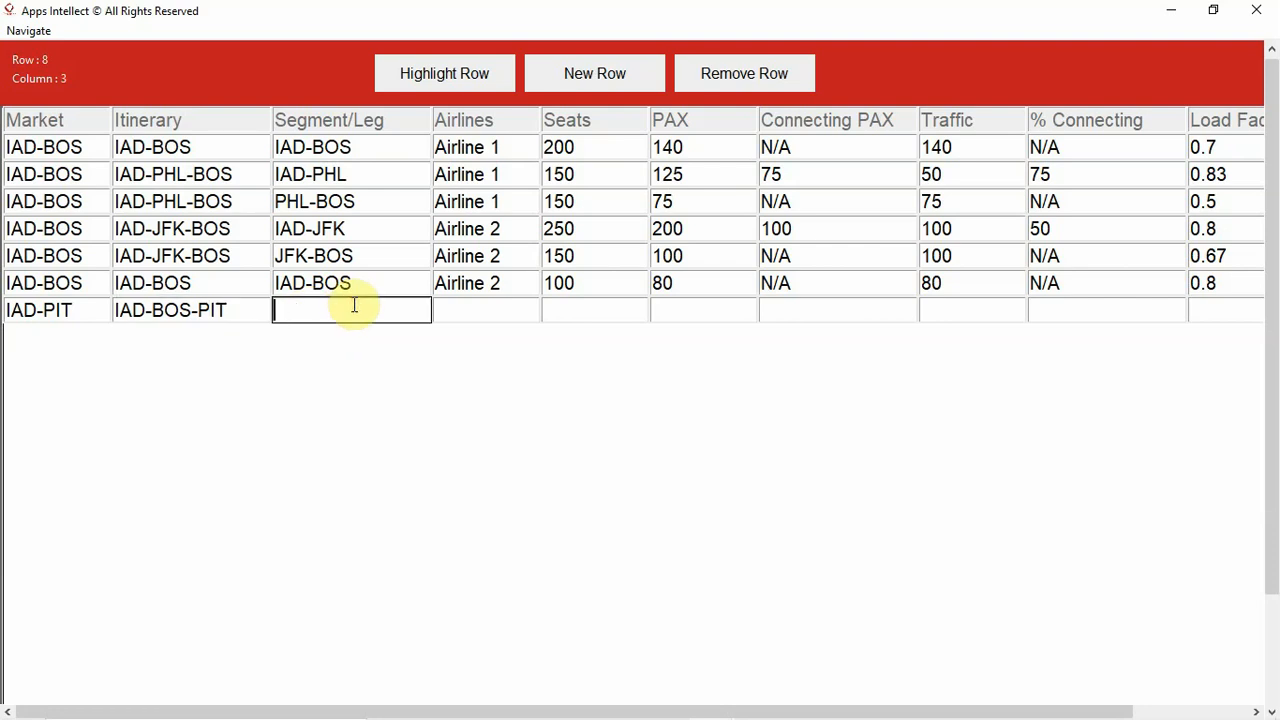
pyautogui.write('IAD-BOS')
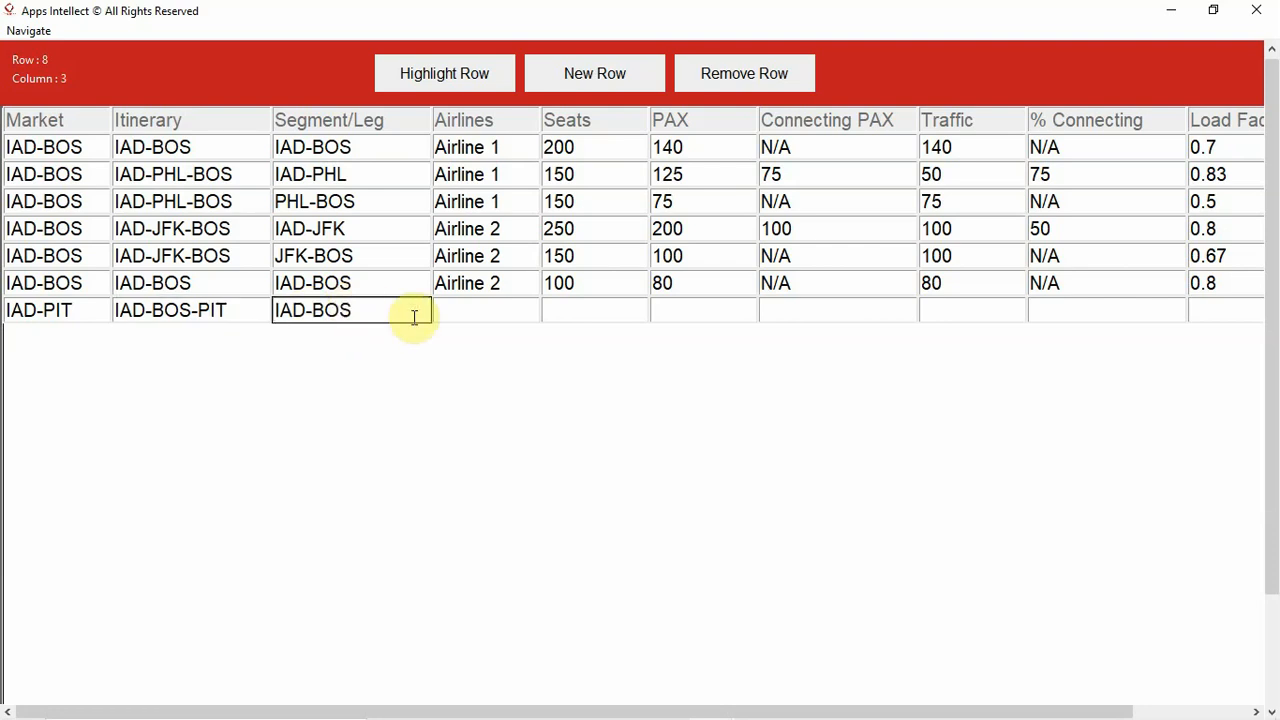
pyautogui.click(471, 310)
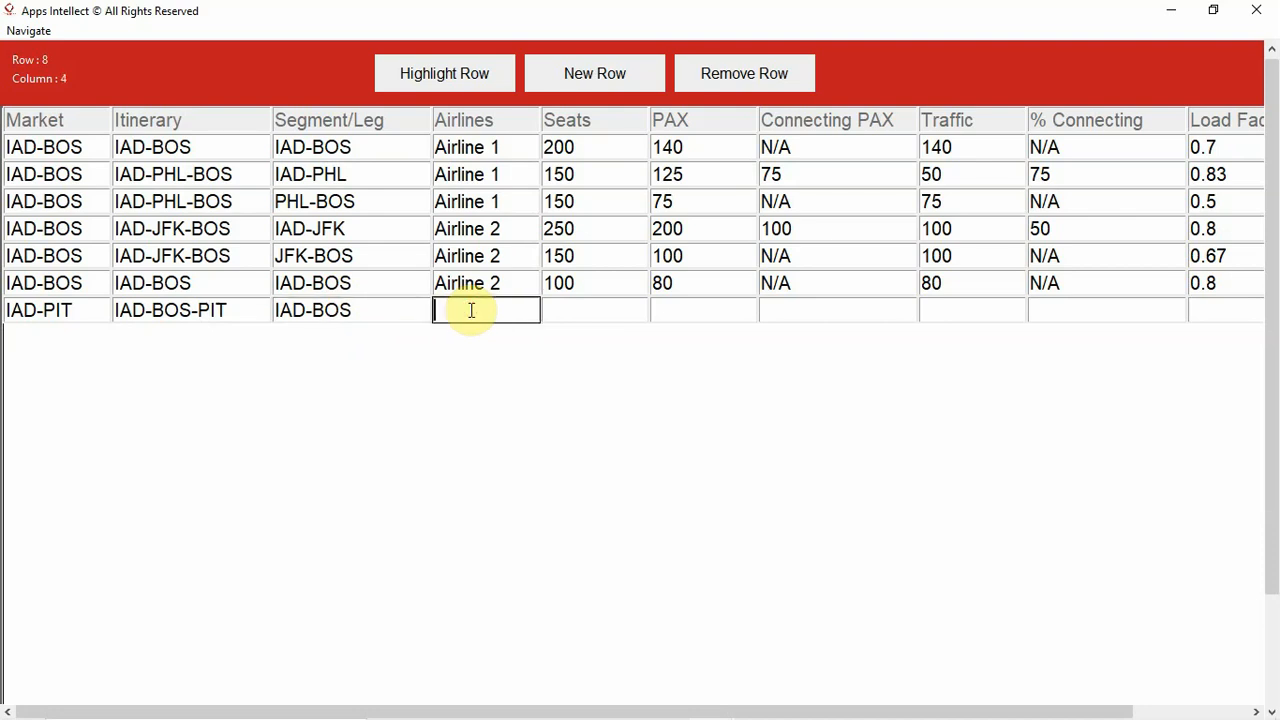
pyautogui.write('Airline 2')
# - Set the seventh data row's Seats to 200 and its PAX to 150
pyautogui.click(545, 309)
pyautogui.write('2000')
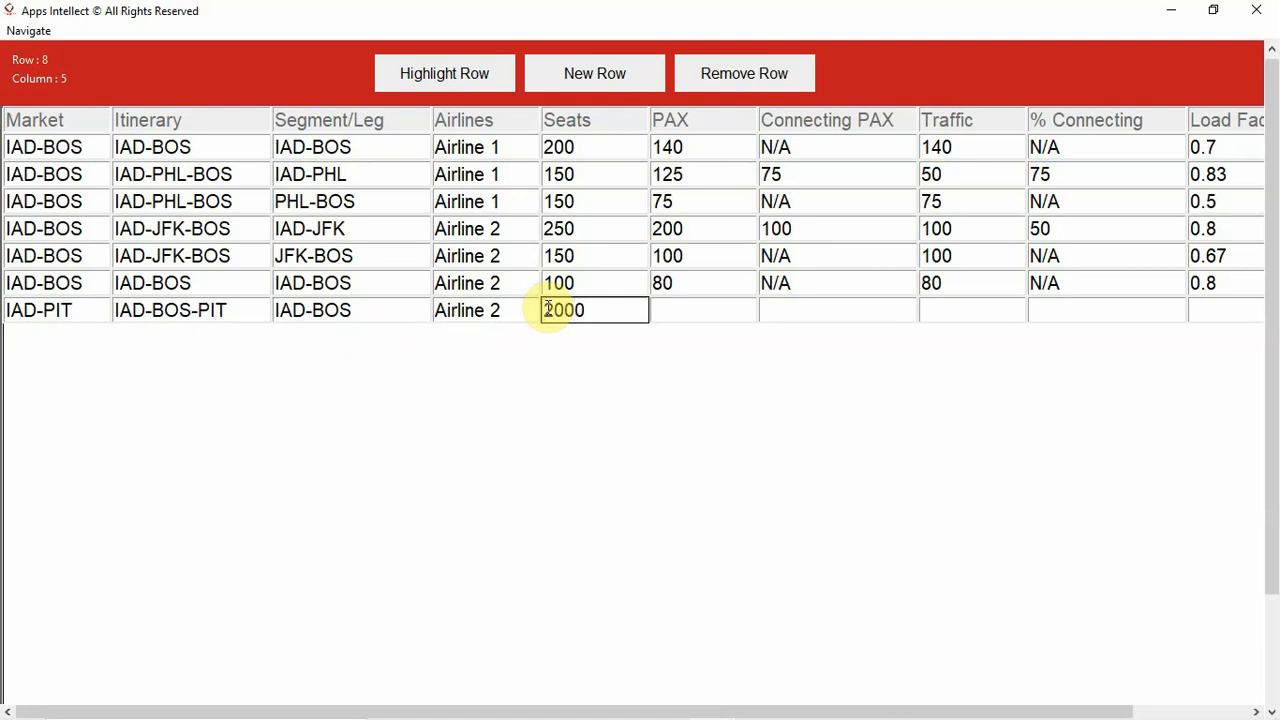
pyautogui.press('BackSpace')
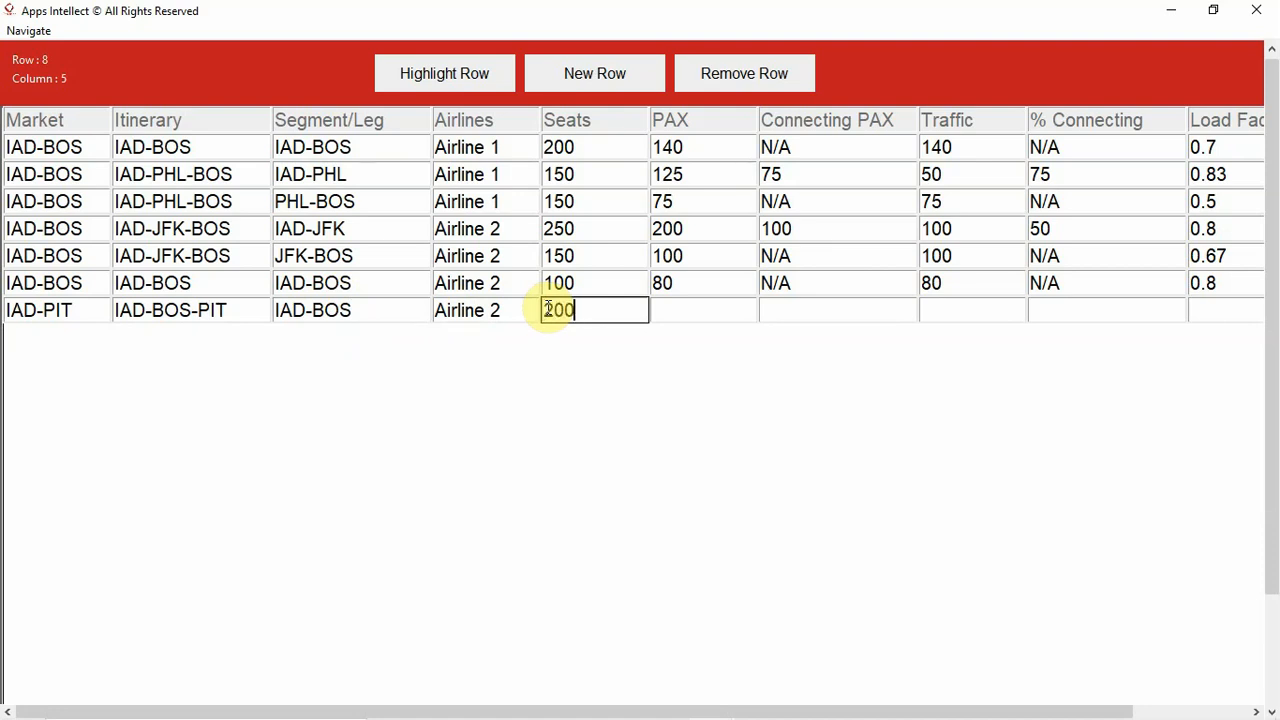
pyautogui.click(678, 309)
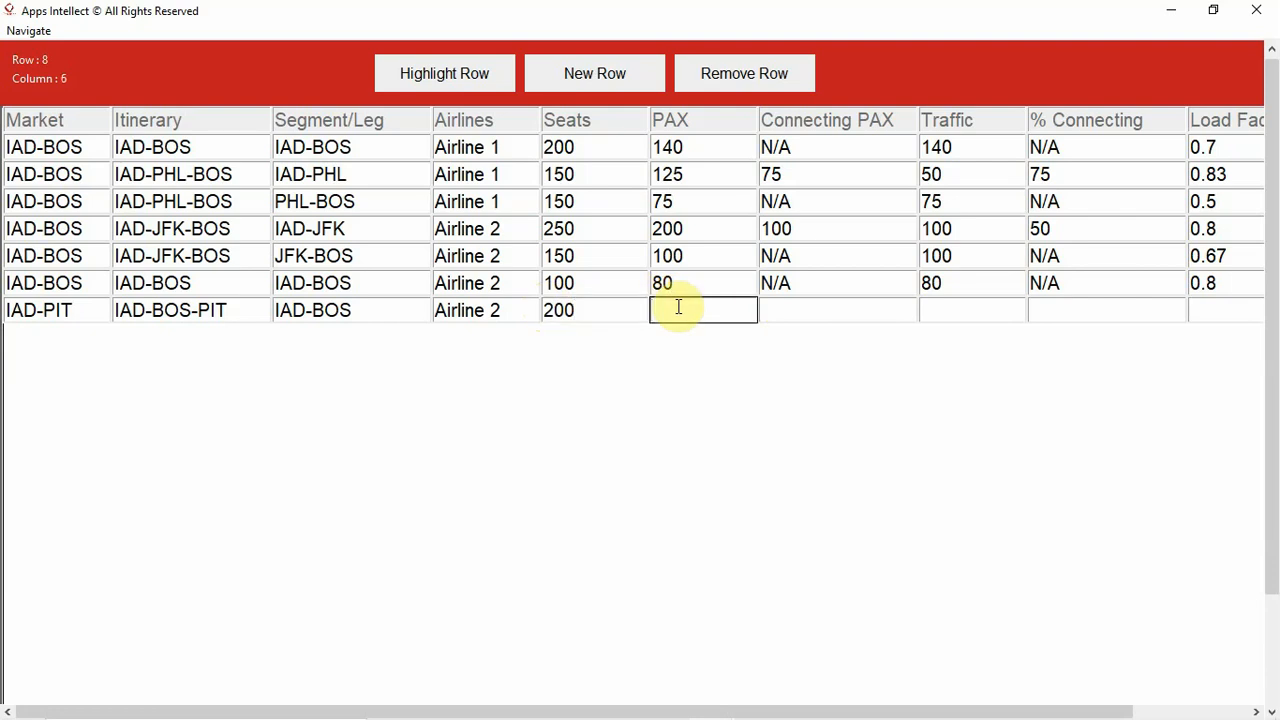
pyautogui.write('150')
# - Set the seventh data row's Connecting PAX to 75 and its Traffic to 75
pyautogui.click(774, 309)
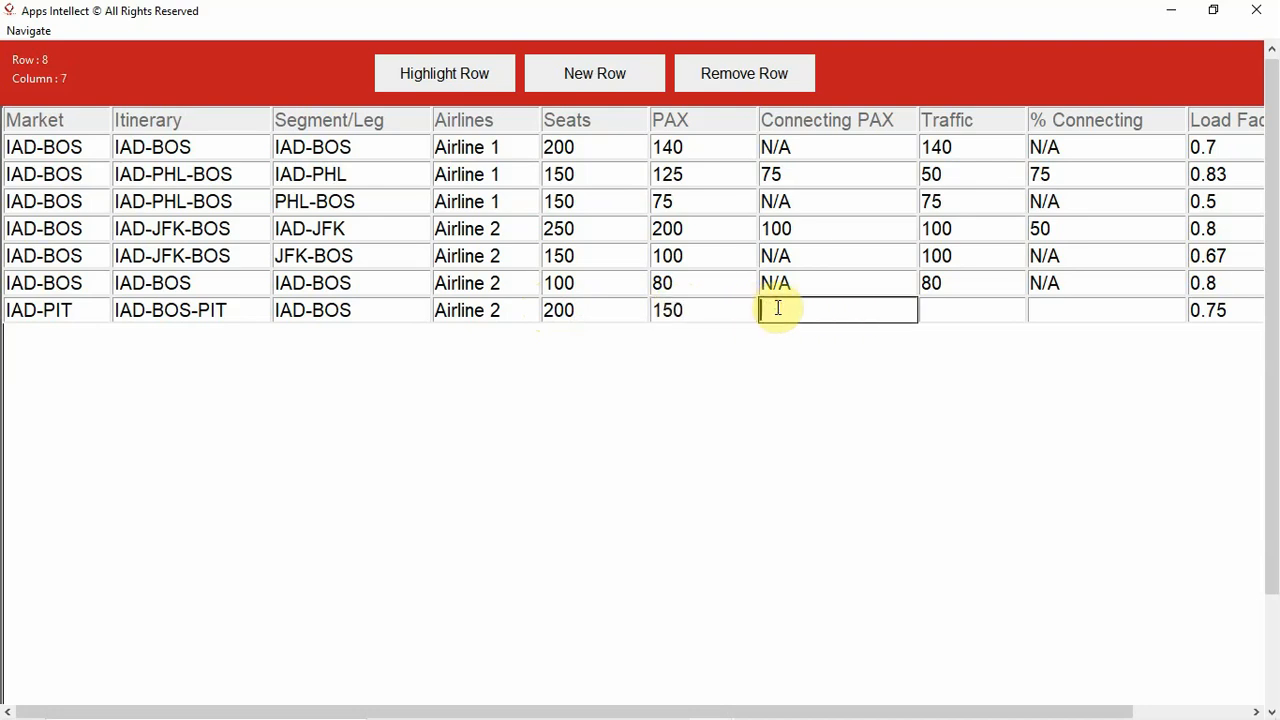
pyautogui.write('75')
pyautogui.click(943, 313)
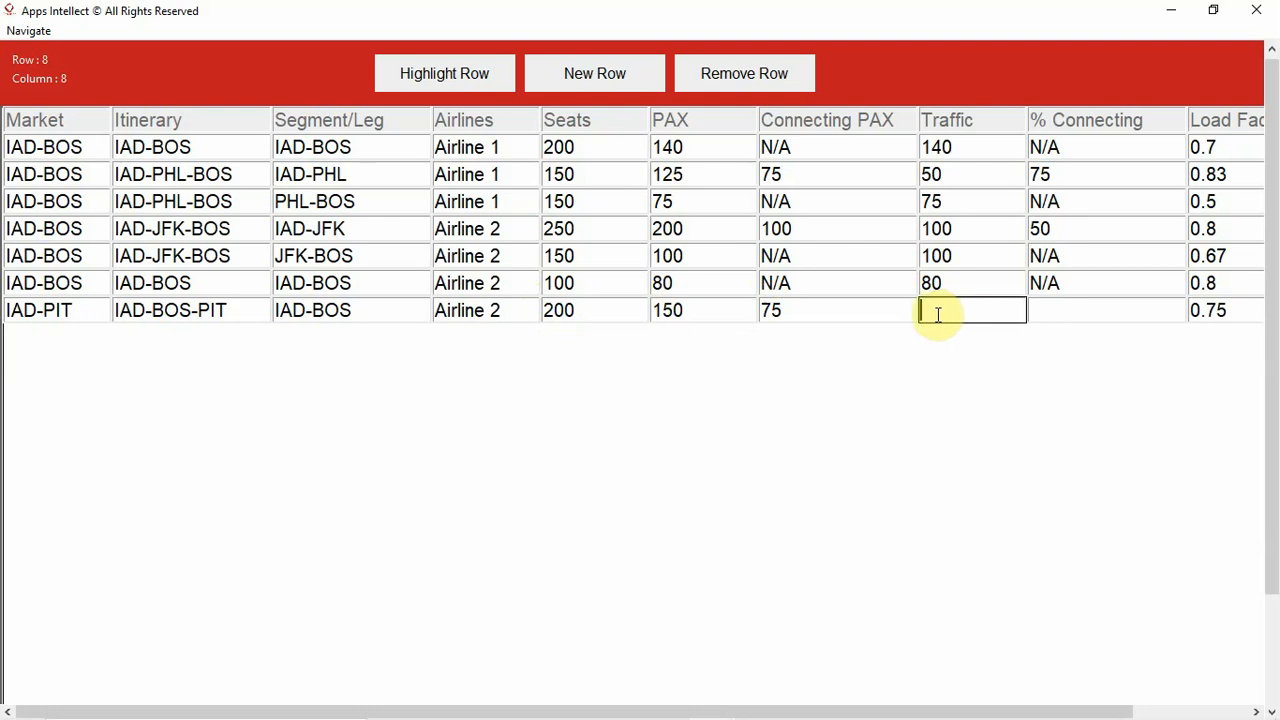
pyautogui.write('75')
# - Set the seventh data row's % Connecting to 50 and its Daily Frequency to 4
pyautogui.click(1040, 310)
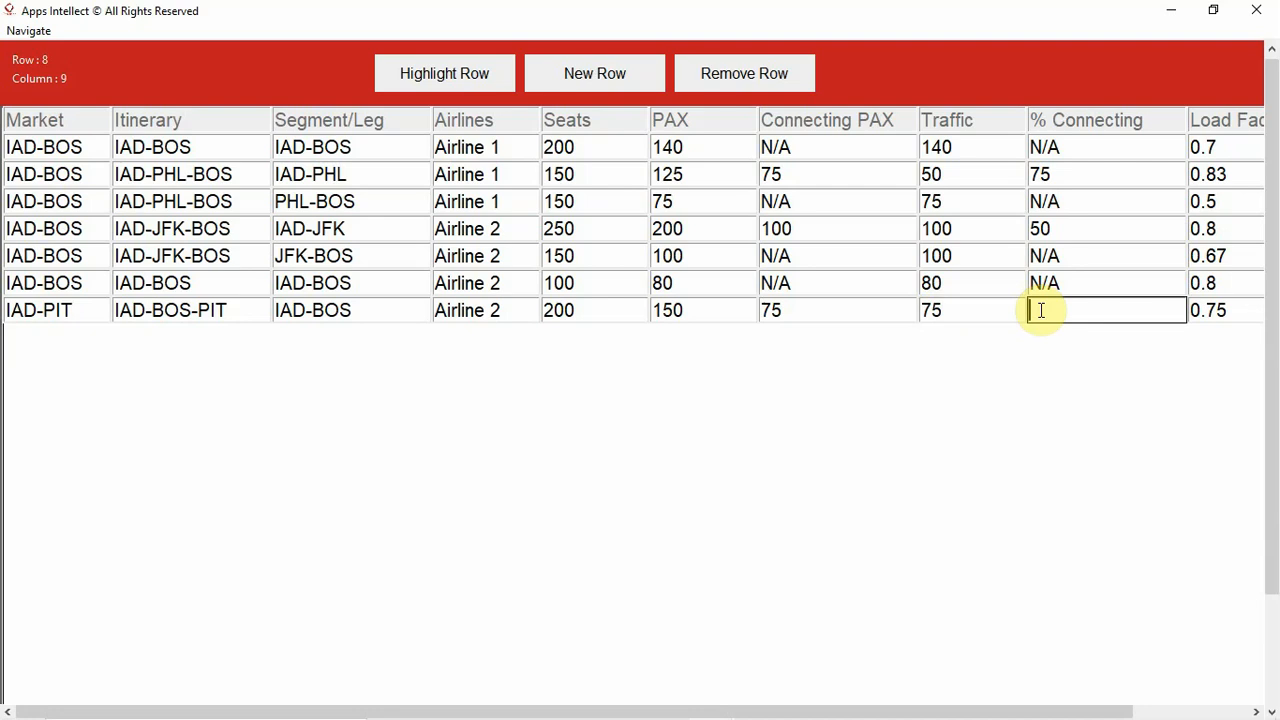
pyautogui.write('50')
pyautogui.moveTo(953, 710); pyautogui.dragTo(1057, 709)
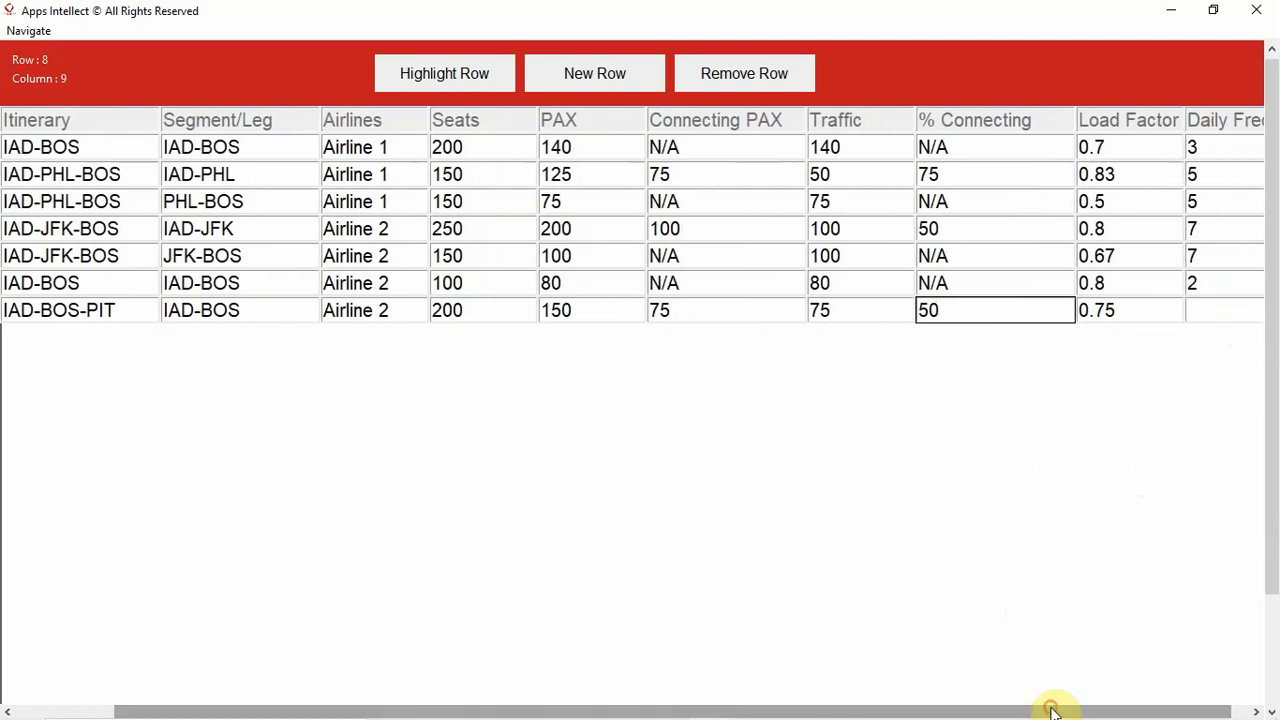
pyautogui.click(1220, 313)
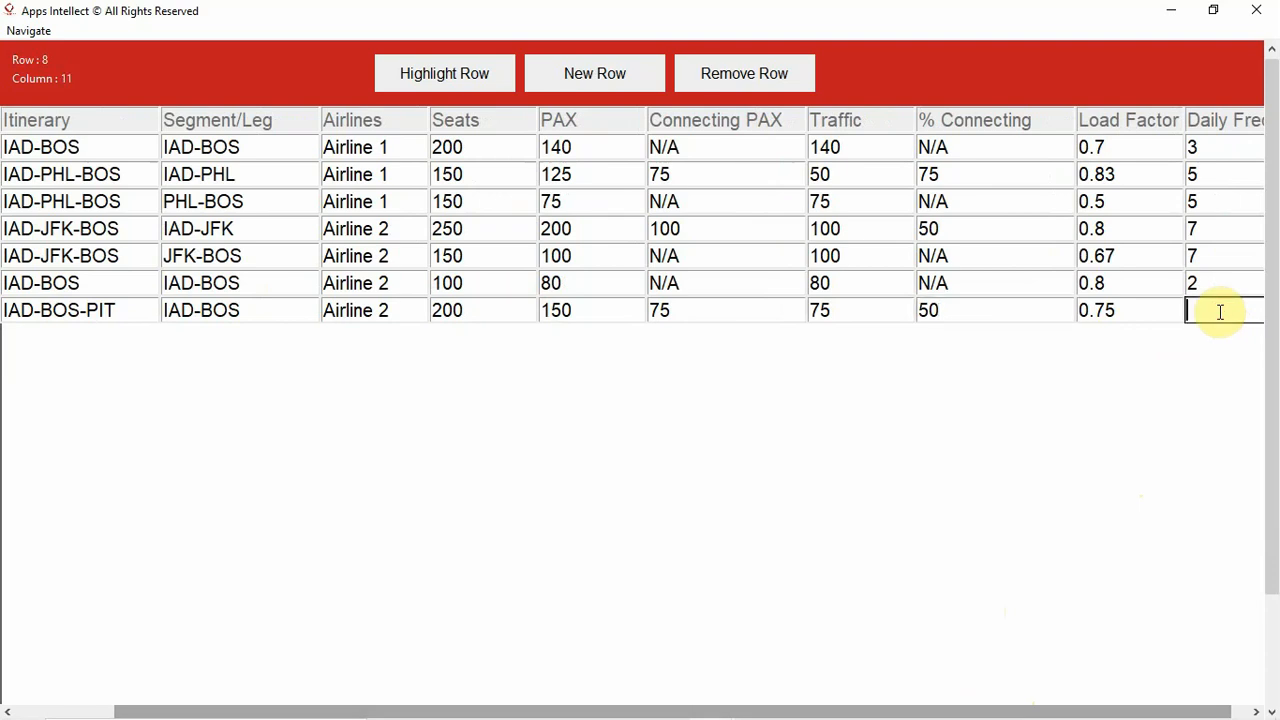
pyautogui.write('4')
# - Add an eighth data row and enter IAD-BOS as its Market
pyautogui.click(611, 79)
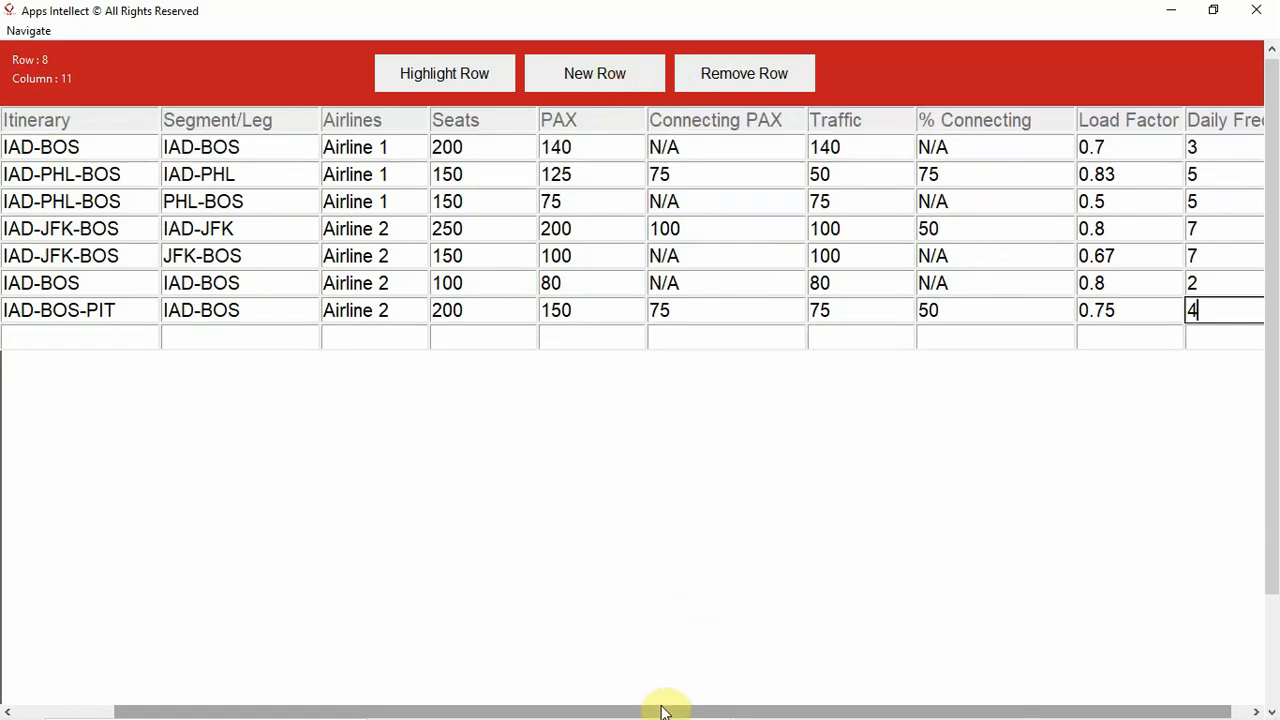
pyautogui.moveTo(660, 708); pyautogui.dragTo(534, 708)
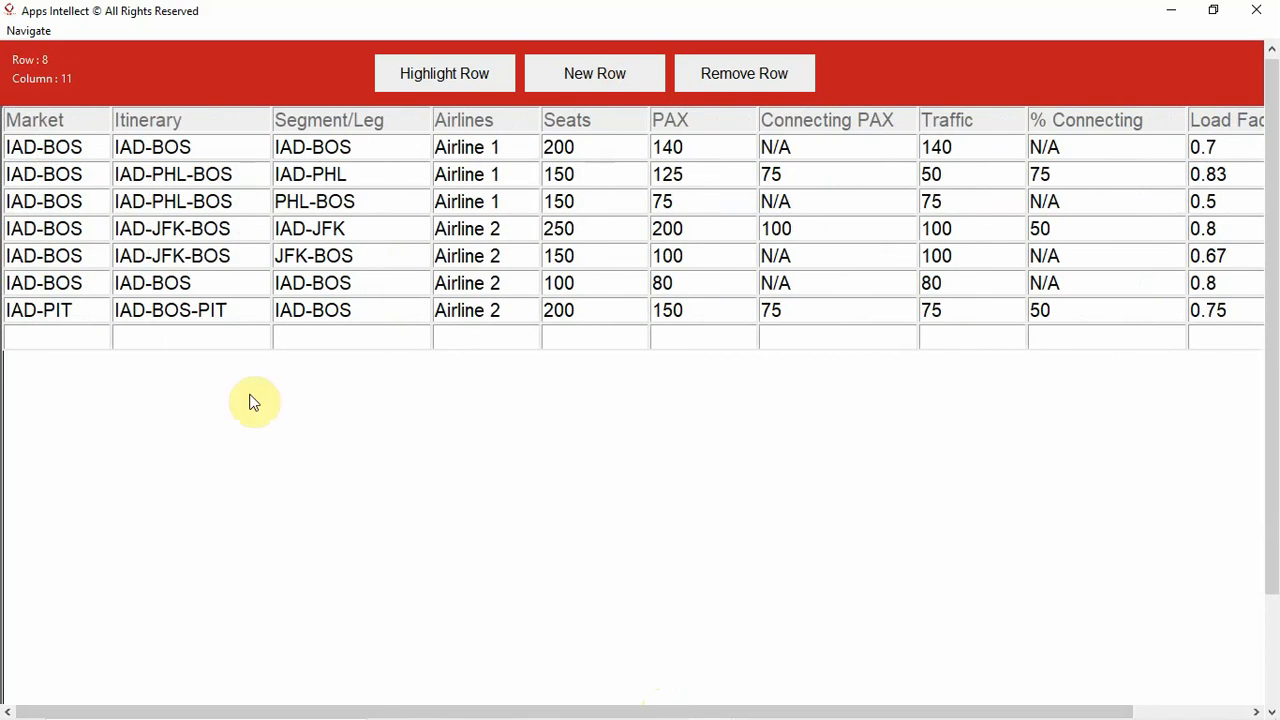
pyautogui.click(79, 340)
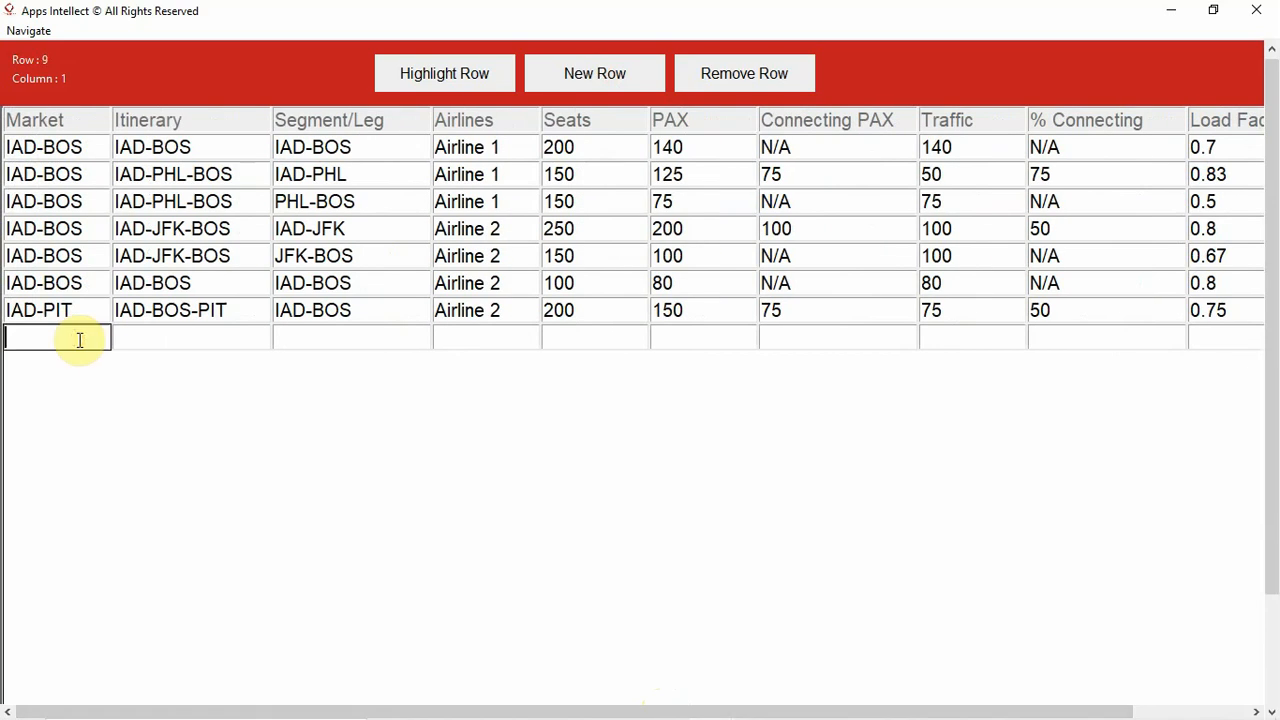
pyautogui.write('IAD-BOS')
# - Enter IAD-BOS-PIT as the eighth data row's Itinerary
pyautogui.click(138, 339)
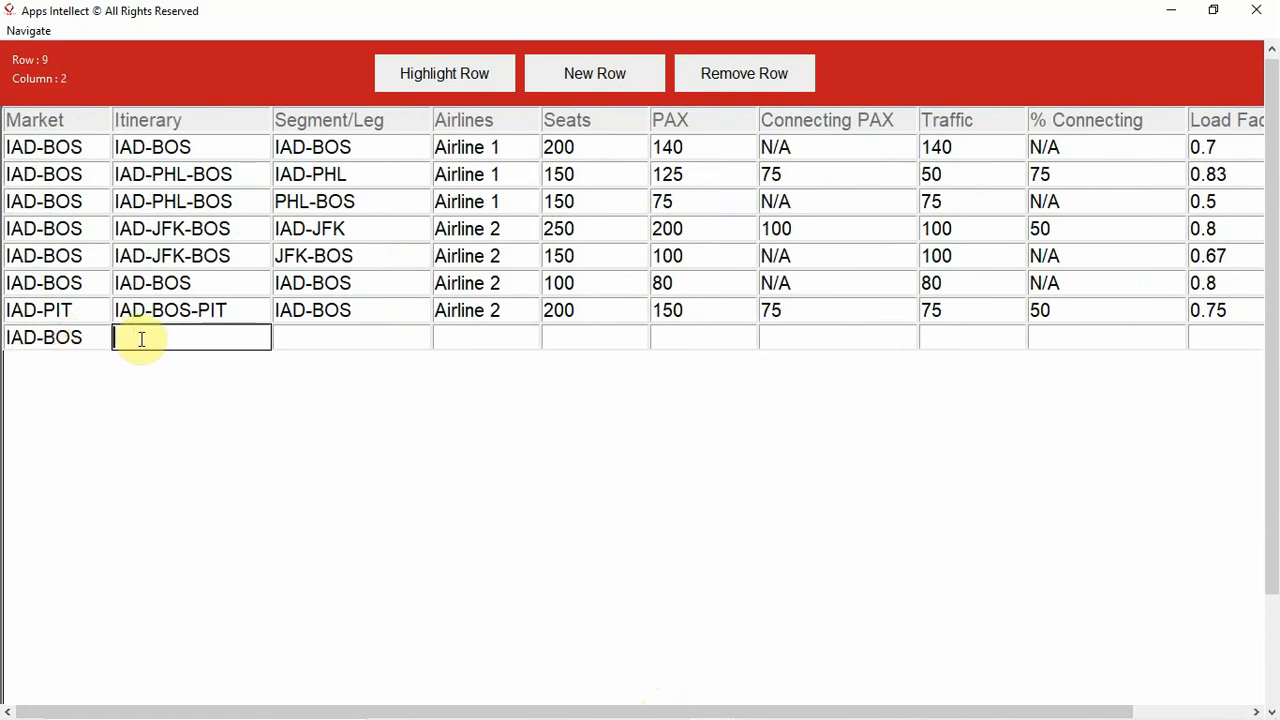
pyautogui.write('IAD-BOS')
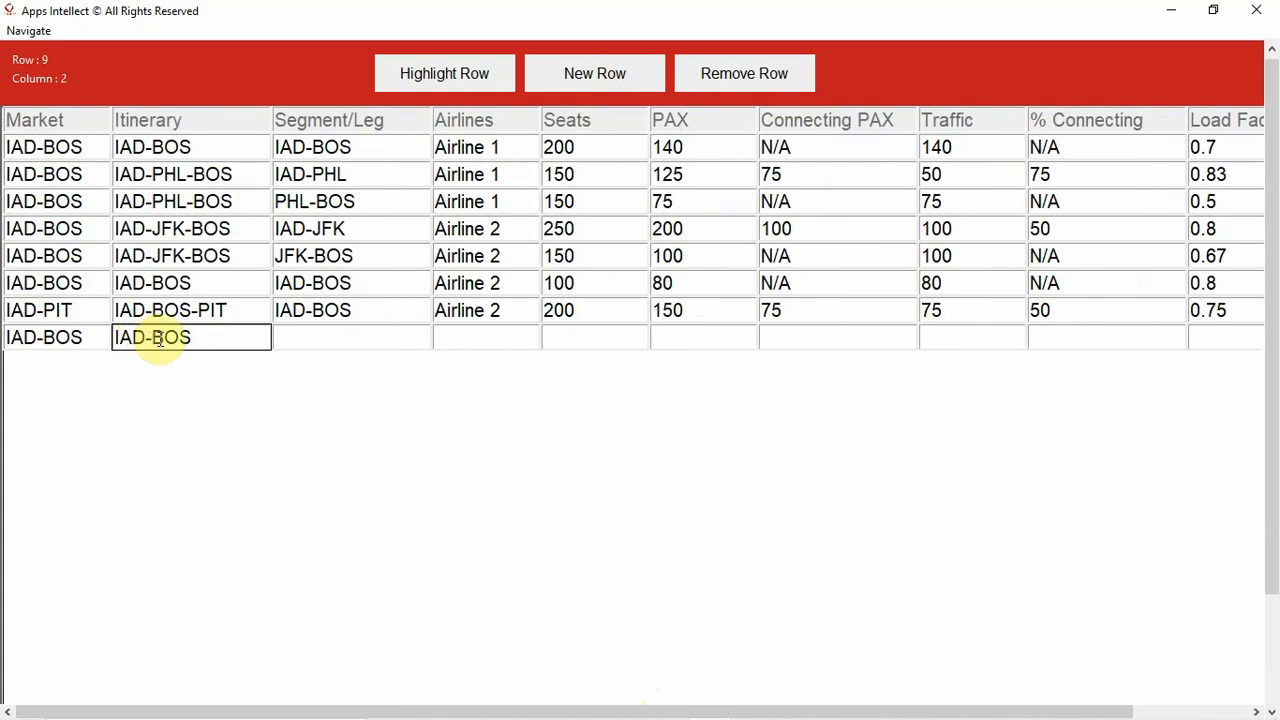
pyautogui.write('-P')
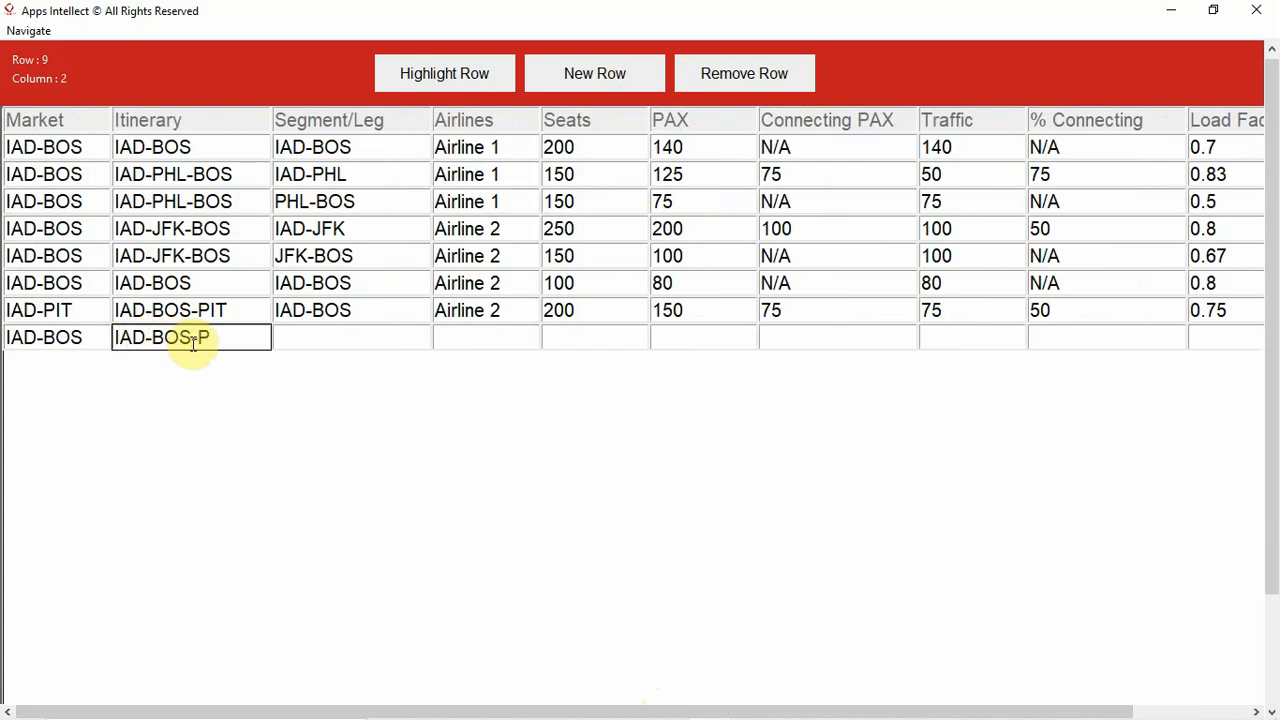
pyautogui.write('IT')
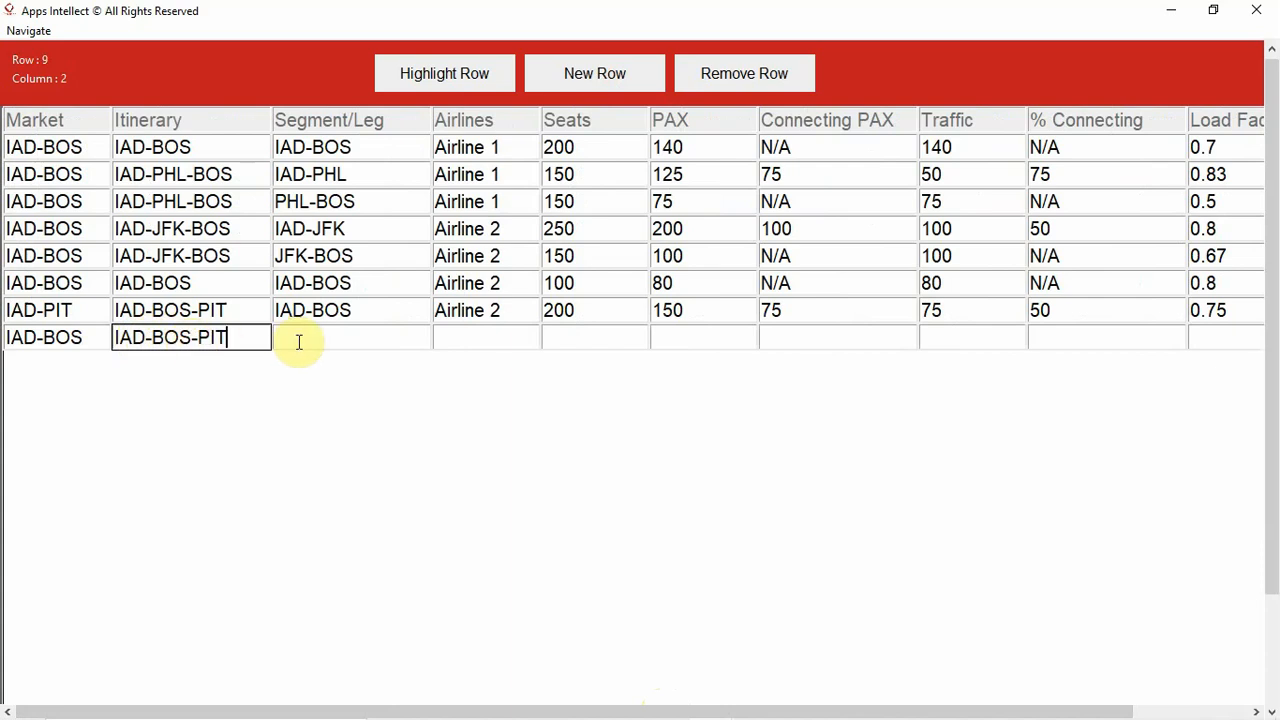
# - Enter BOS-PIT as the eighth data row's Segment/Leg
pyautogui.click(297, 342)
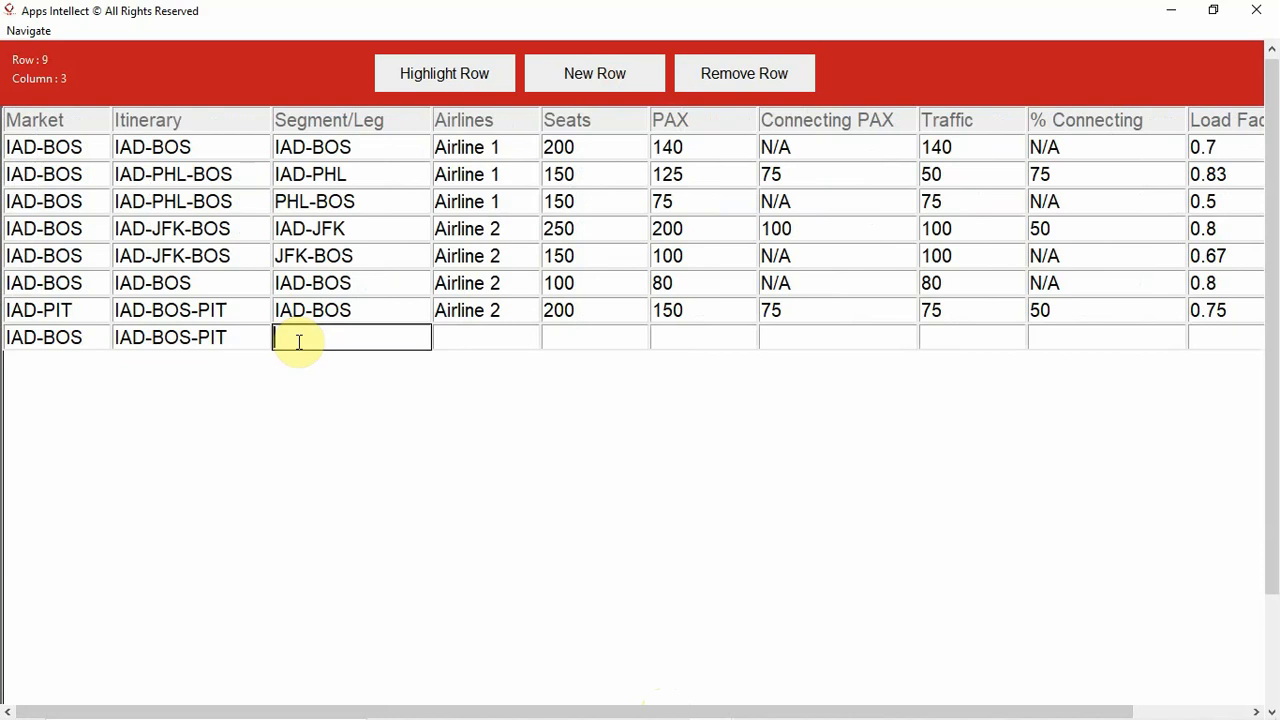
pyautogui.write('BOS-PIT')
pyautogui.click(486, 343)
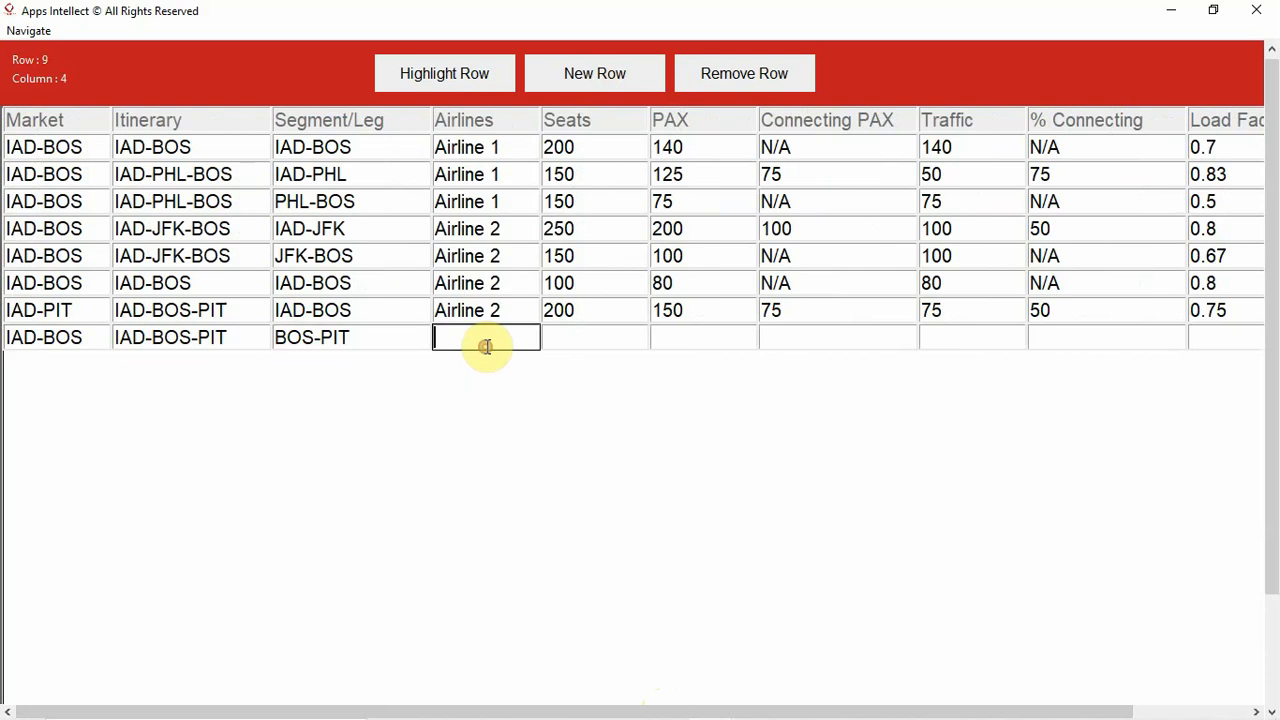
# - Enter Airline 2 as the eighth data row's Airlines value and set its Seats to 150
pyautogui.write('Air')
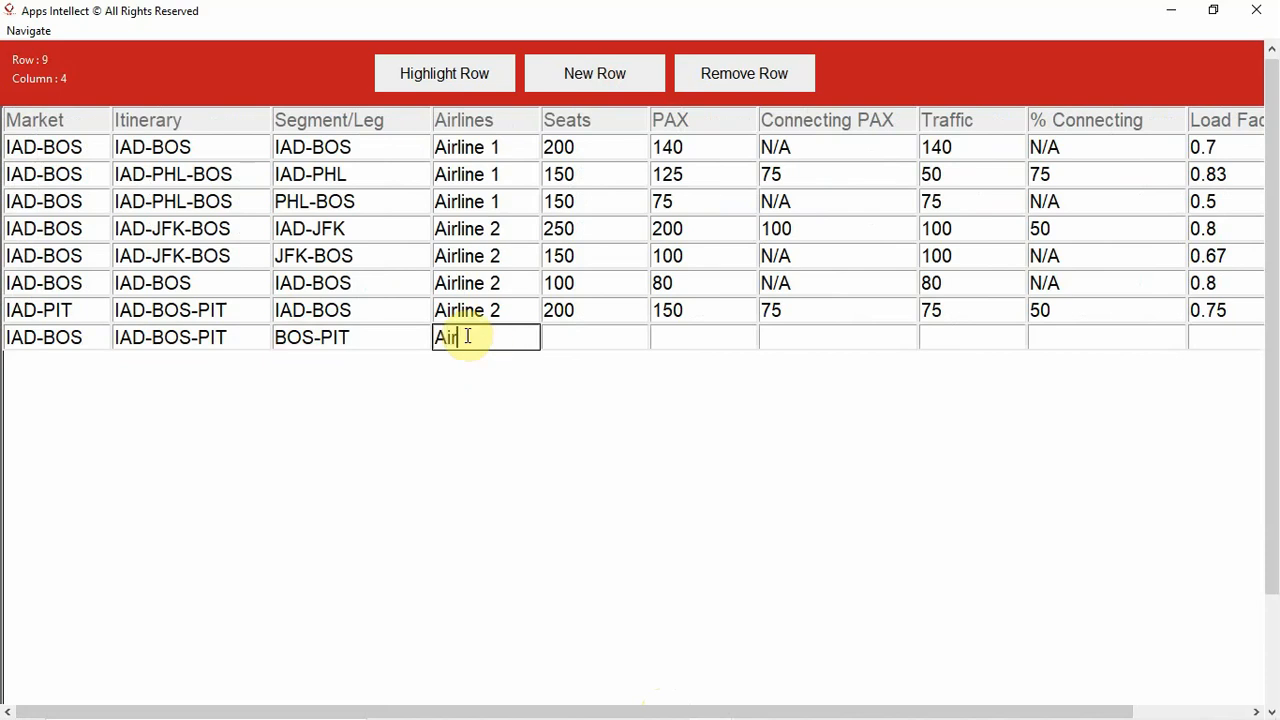
pyautogui.write('line 2')
pyautogui.click(615, 341)
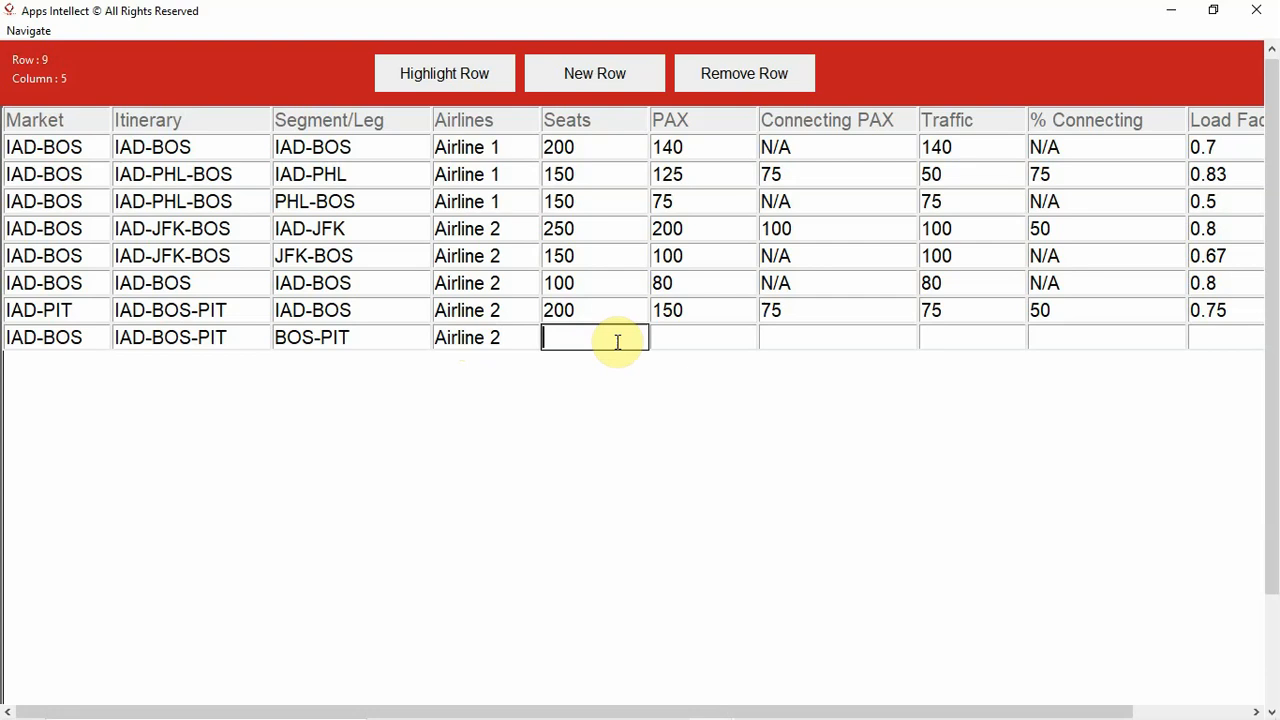
pyautogui.write('150')
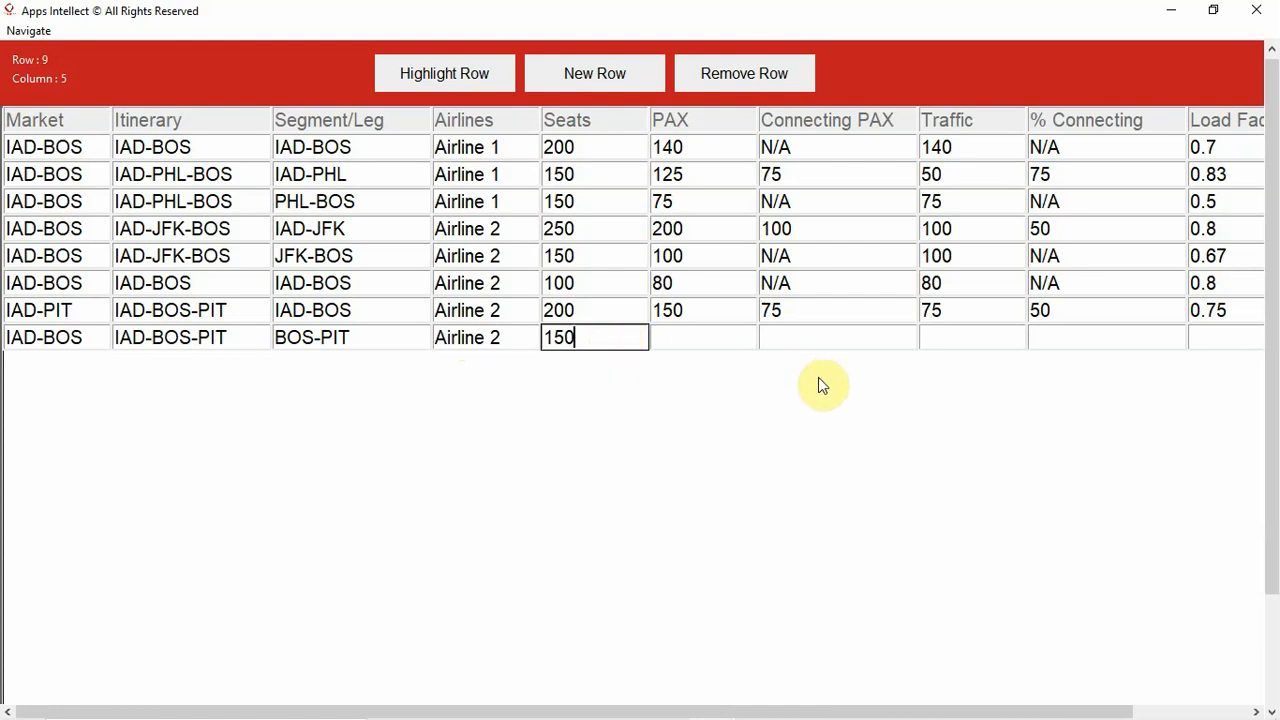
# - Set the eighth data row's PAX to 75 and its Connecting PAX to N/A
pyautogui.click(737, 324)
pyautogui.write('7')
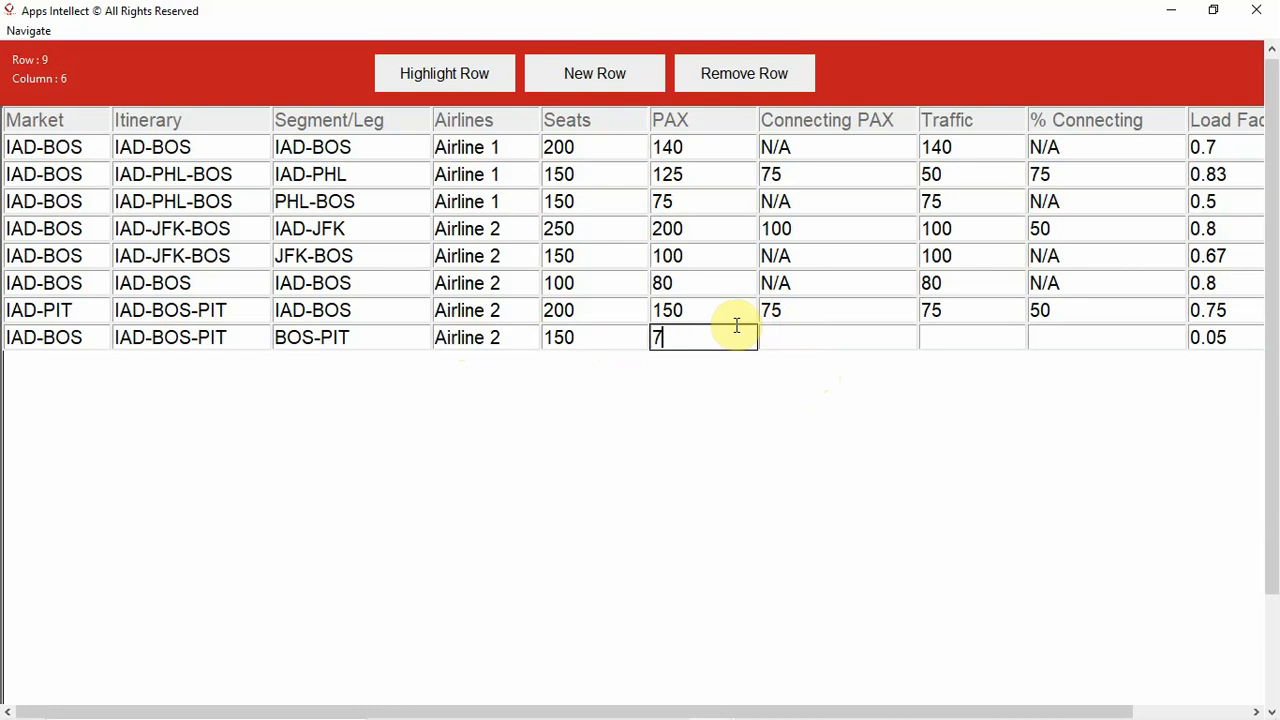
pyautogui.write('5')
pyautogui.click(785, 335)
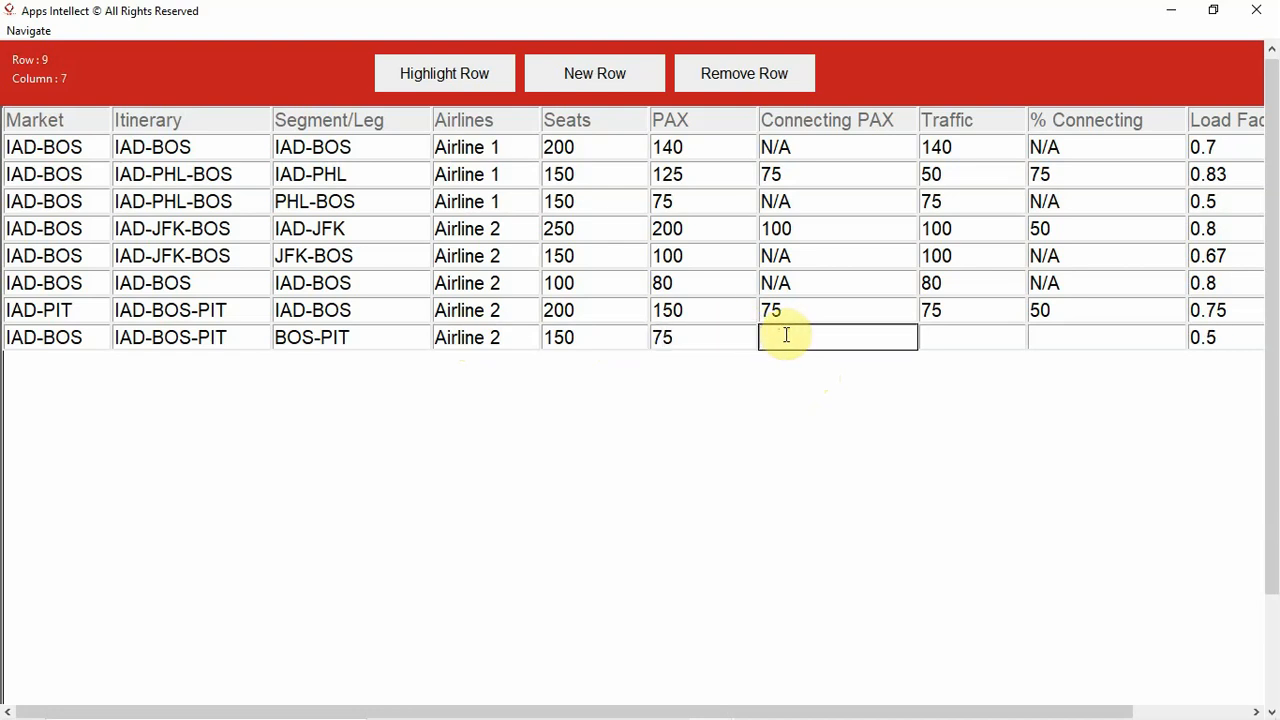
pyautogui.write('N/A')
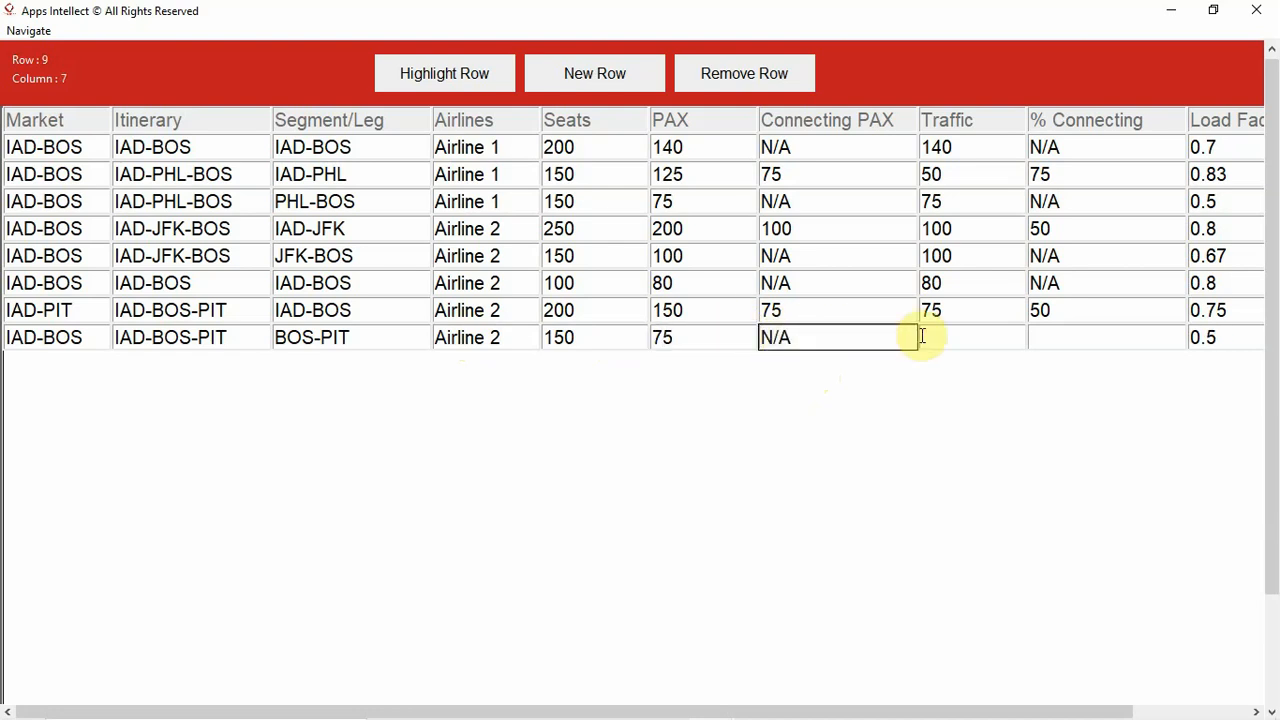
# - Set the eighth data row's Traffic to 75 and its % Connecting to N/A
pyautogui.click(955, 337)
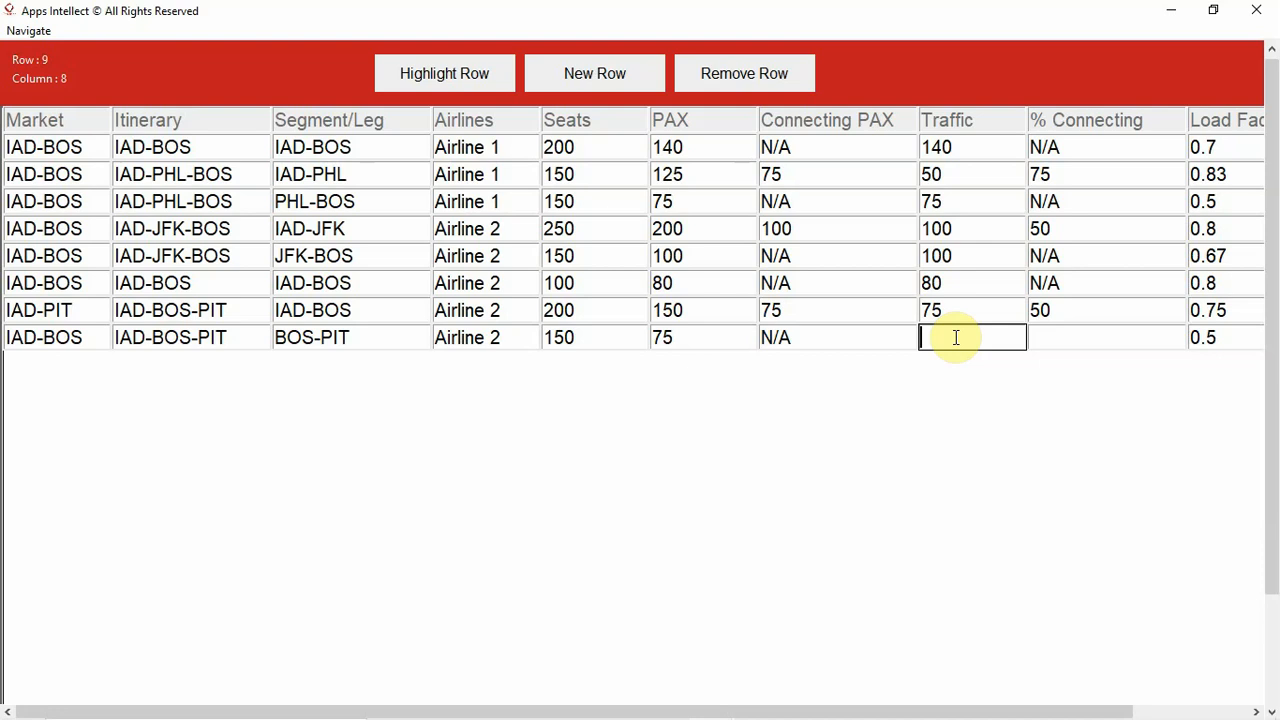
pyautogui.write('75')
pyautogui.click(1055, 335)
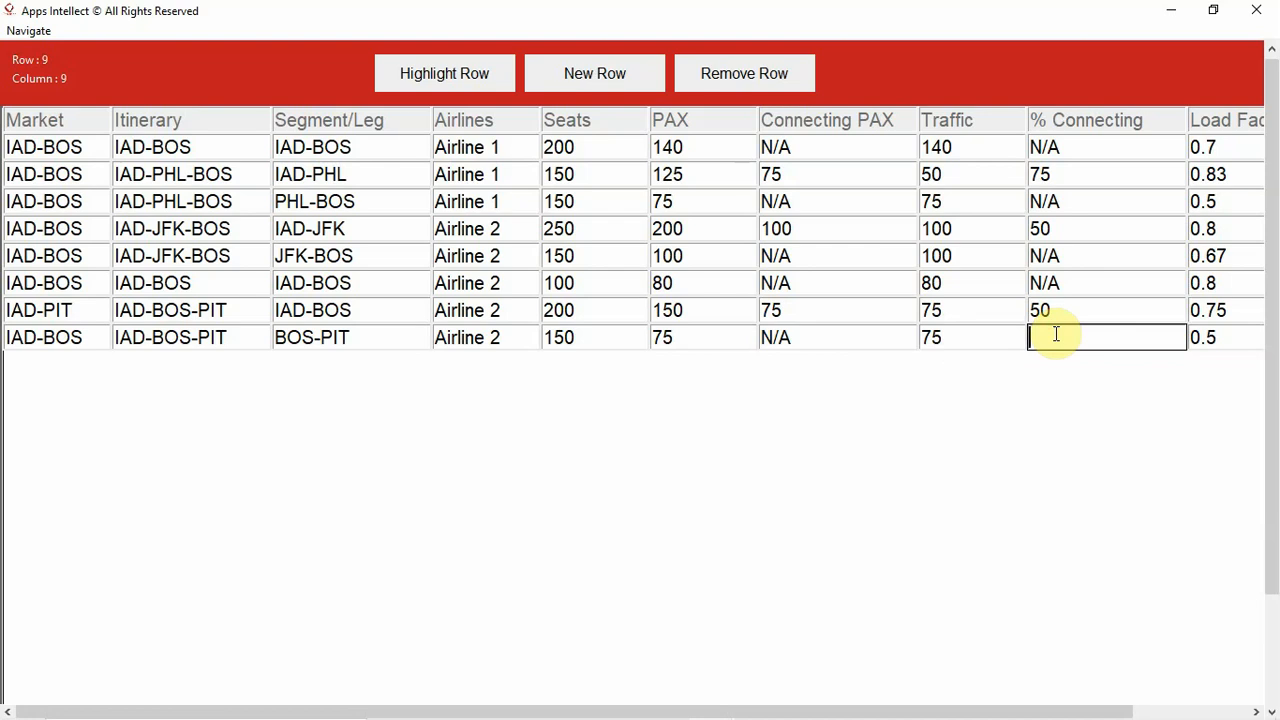
pyautogui.write('50')
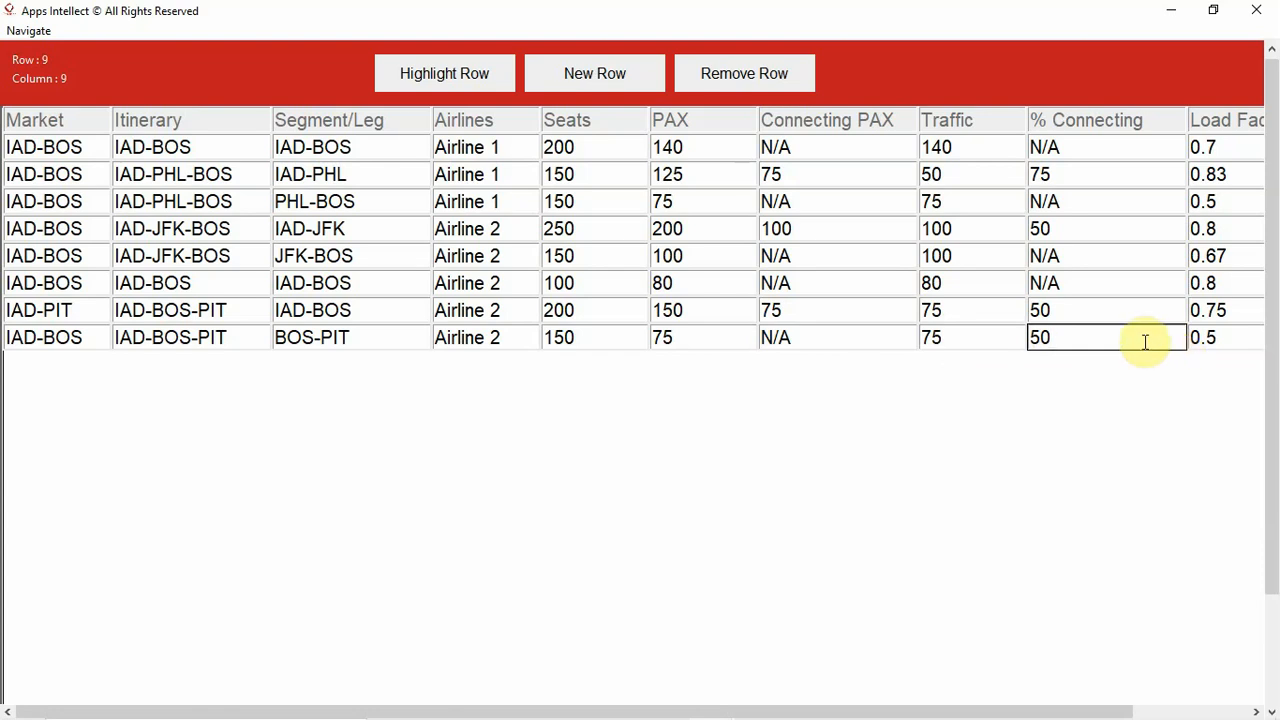
pyautogui.press('BackSpace')
pyautogui.press('BackSpace')
pyautogui.write('N/A')
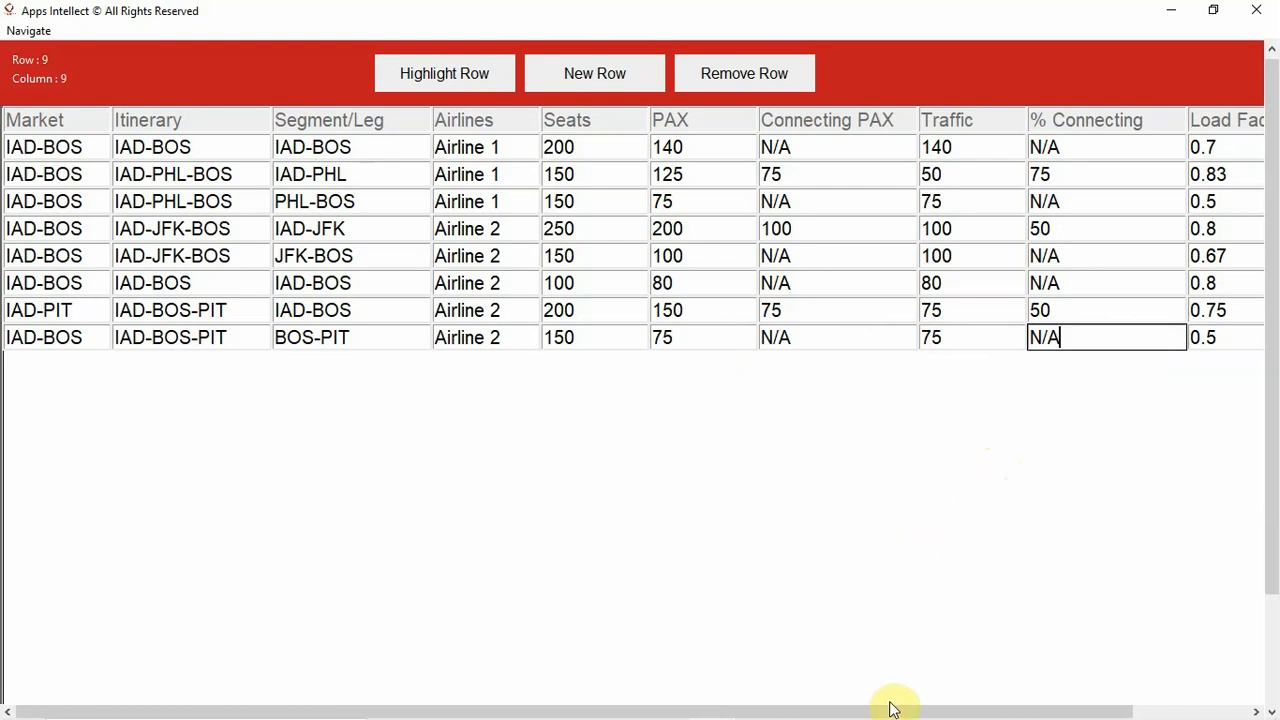
# - Set the eighth data row's Daily Frequency to 4
pyautogui.click(1200, 708)
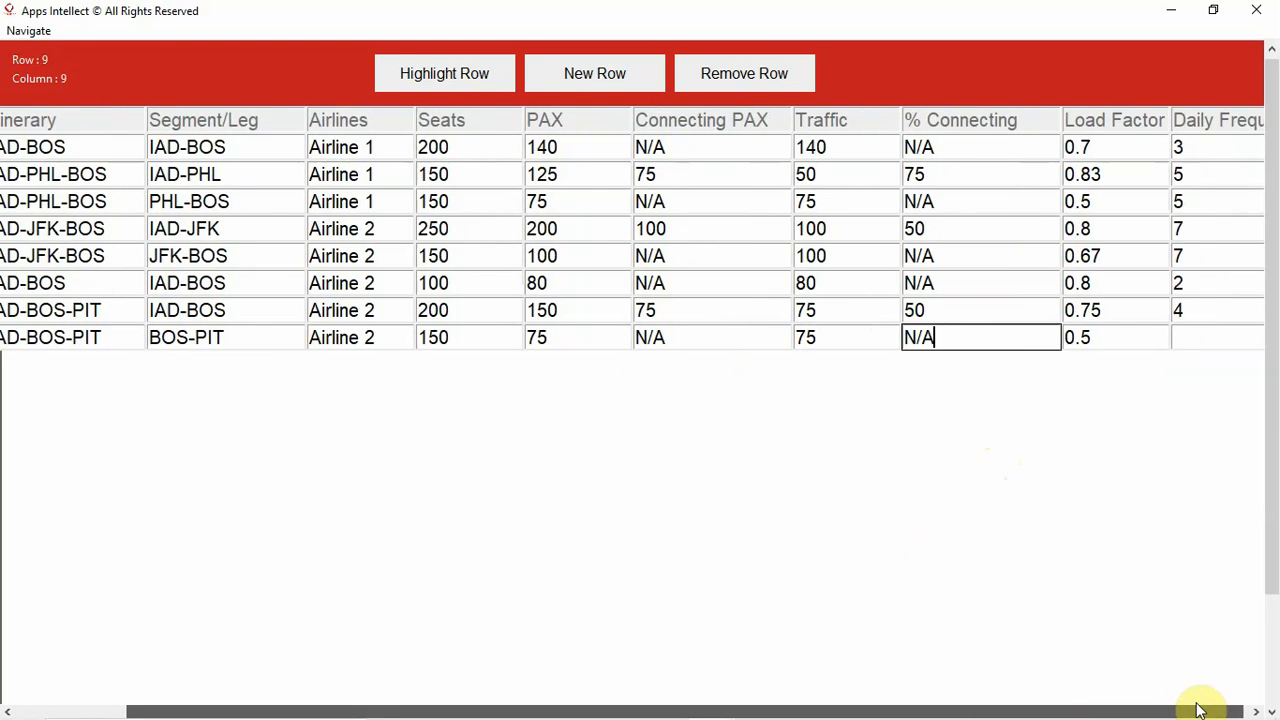
pyautogui.click(1178, 337)
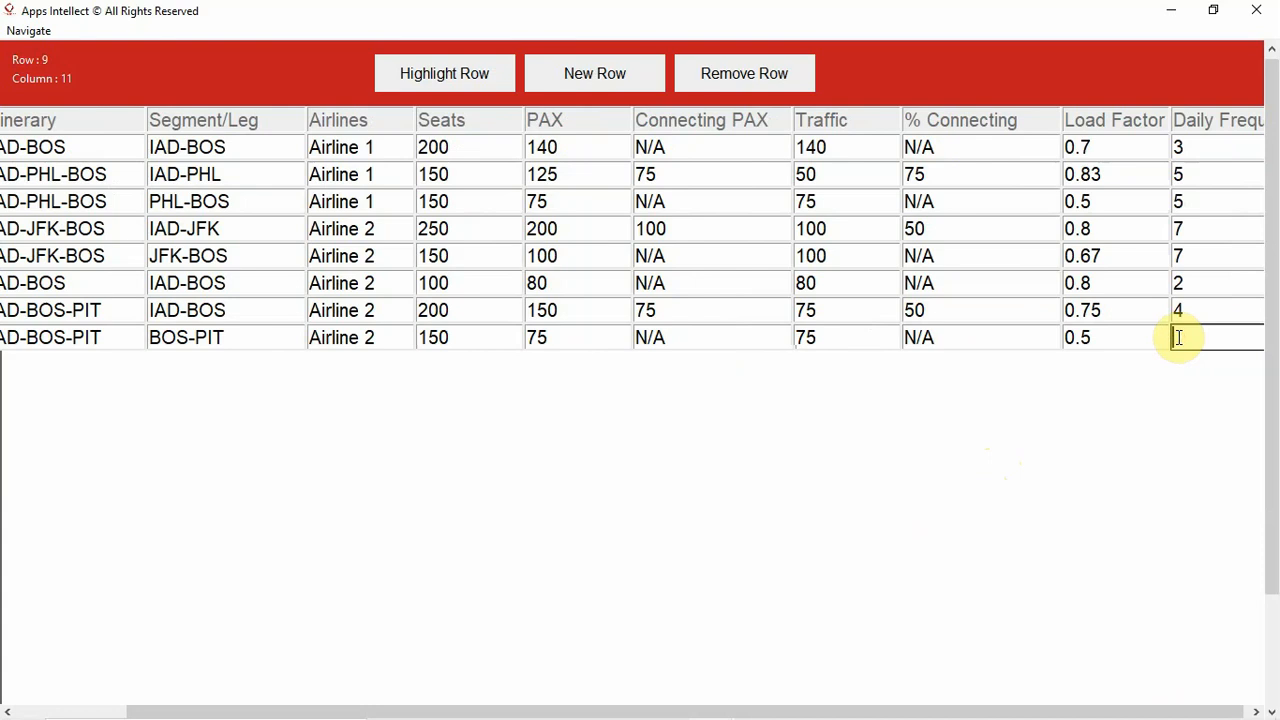
pyautogui.write('4')
# - Highlight the first, sixth and seventh data rows, whose Segment/Leg is IAD-BOS
pyautogui.moveTo(841, 709); pyautogui.dragTo(436, 715)
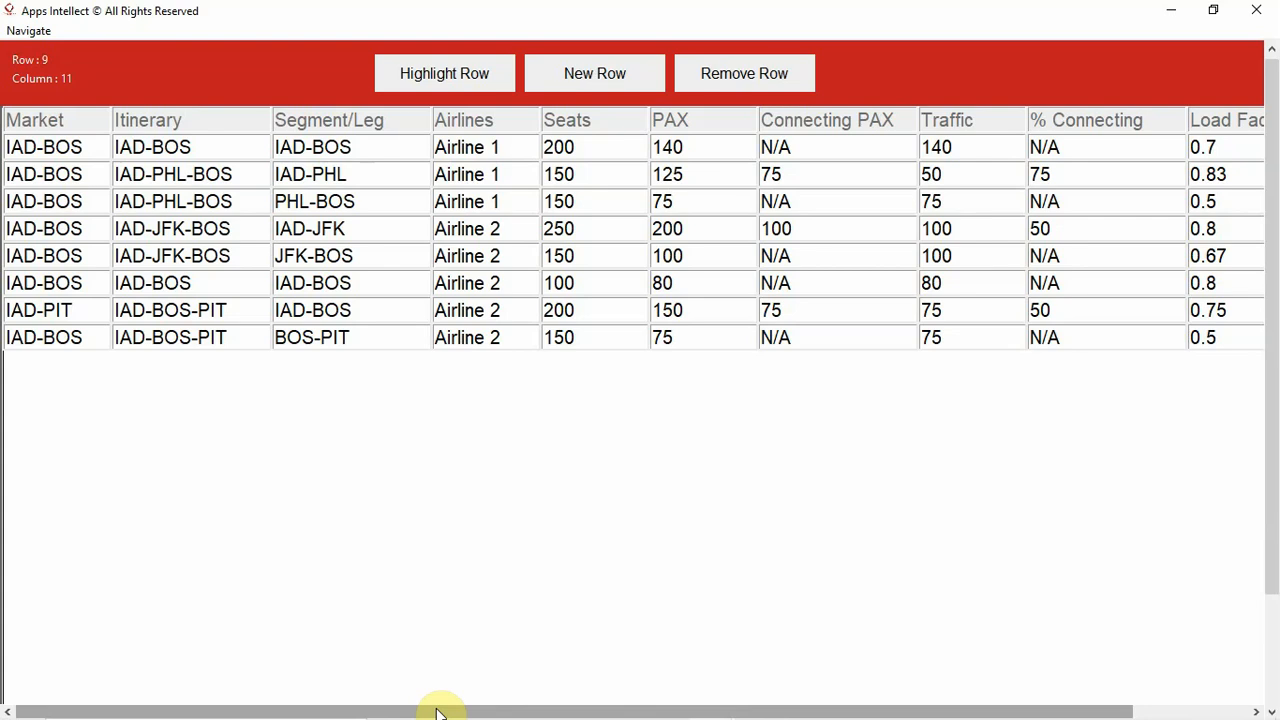
pyautogui.moveTo(437, 712); pyautogui.dragTo(751, 709)
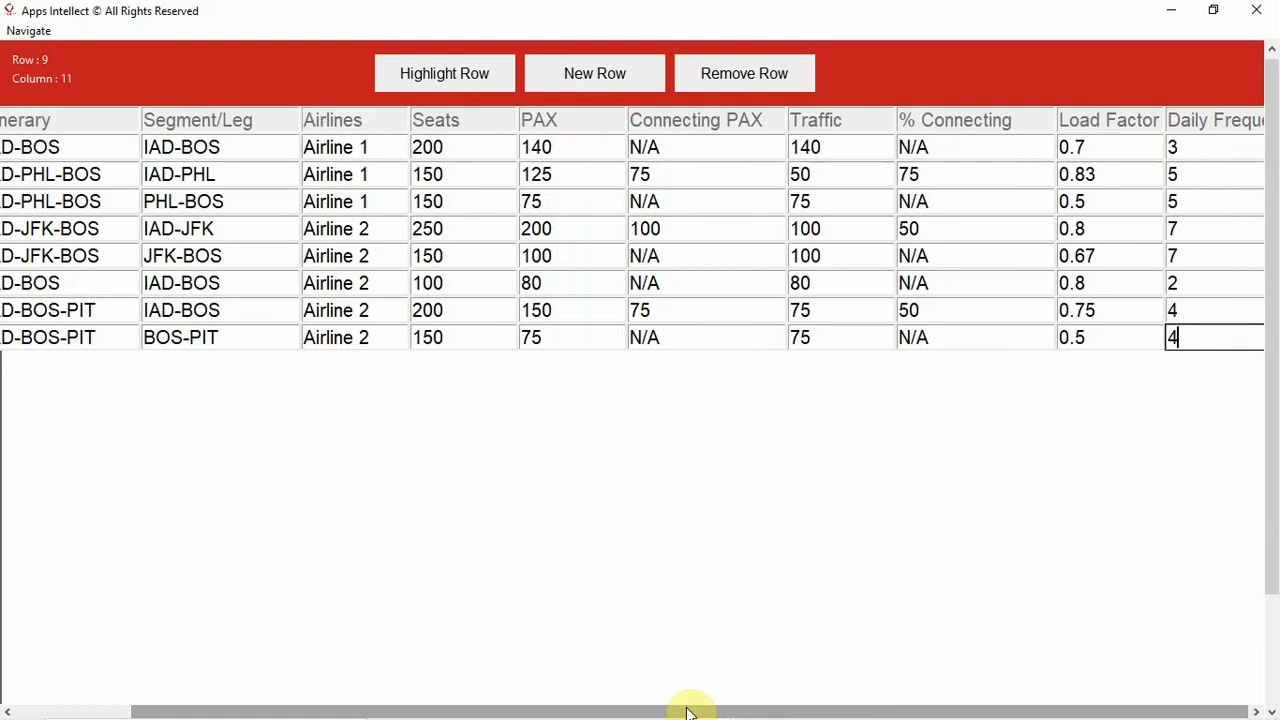
pyautogui.moveTo(688, 712); pyautogui.dragTo(523, 709)
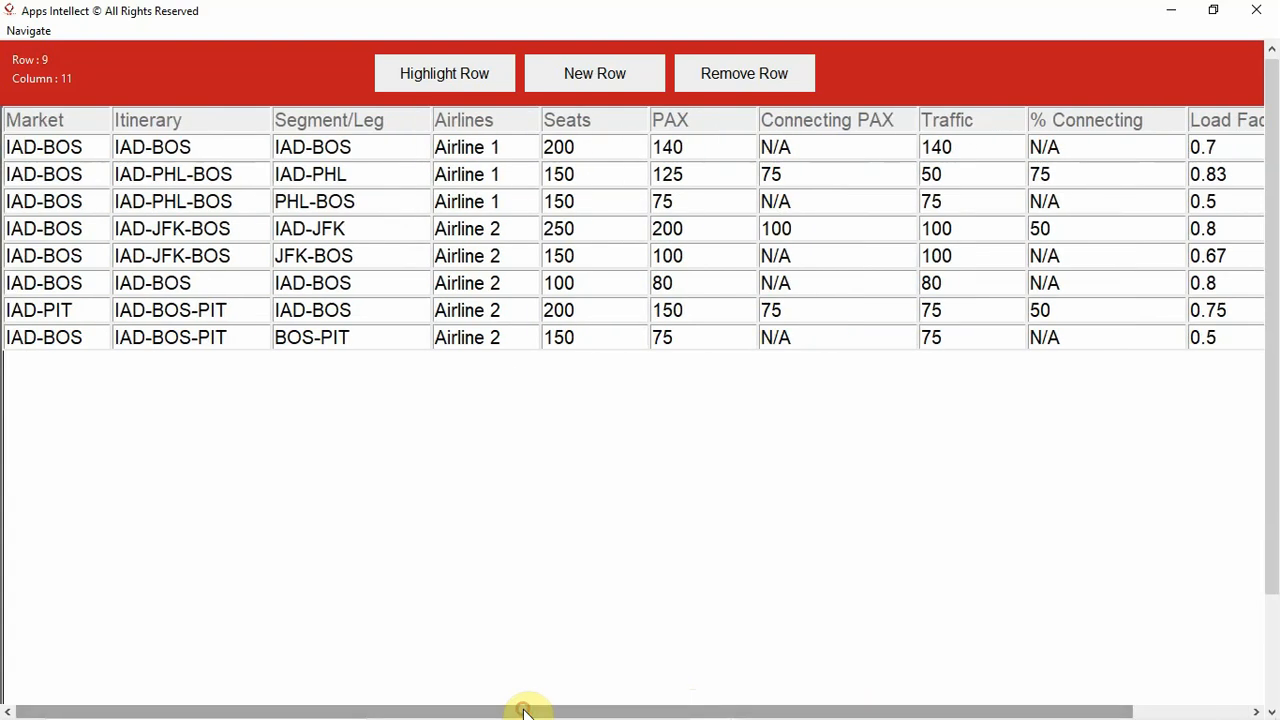
pyautogui.click(310, 148)
pyautogui.click(308, 148)
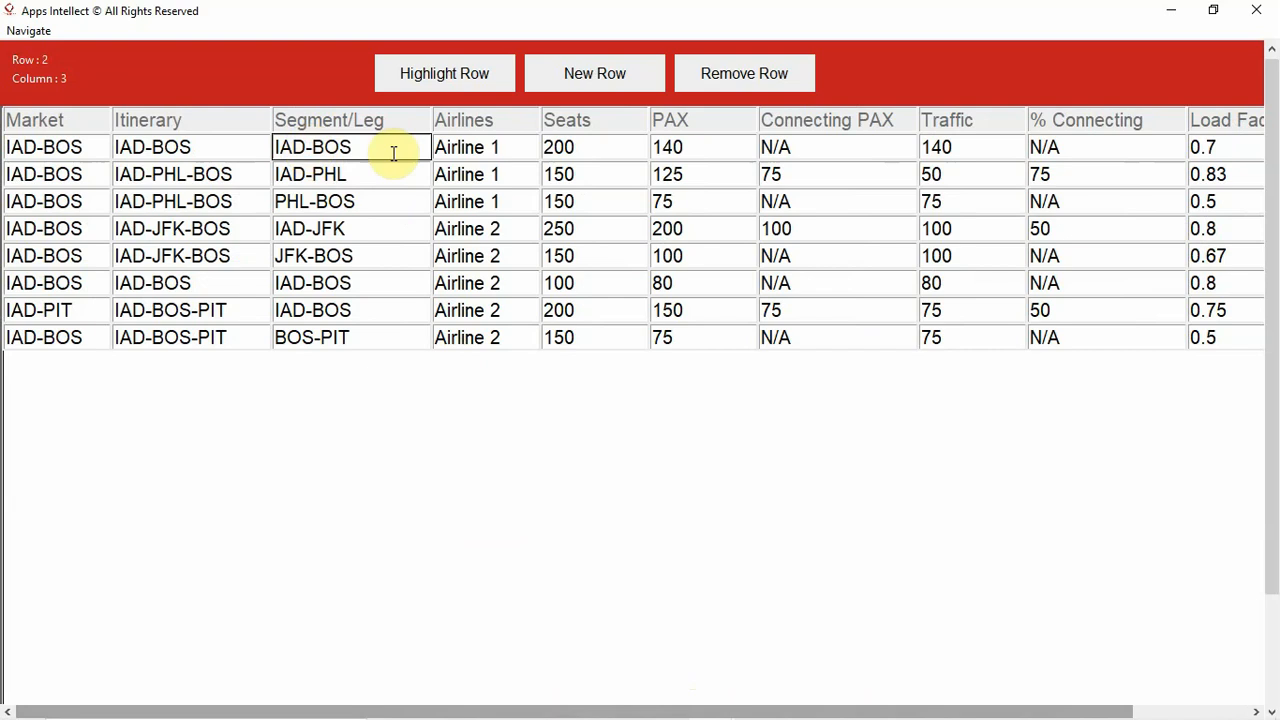
pyautogui.click(22, 148)
pyautogui.click(401, 75)
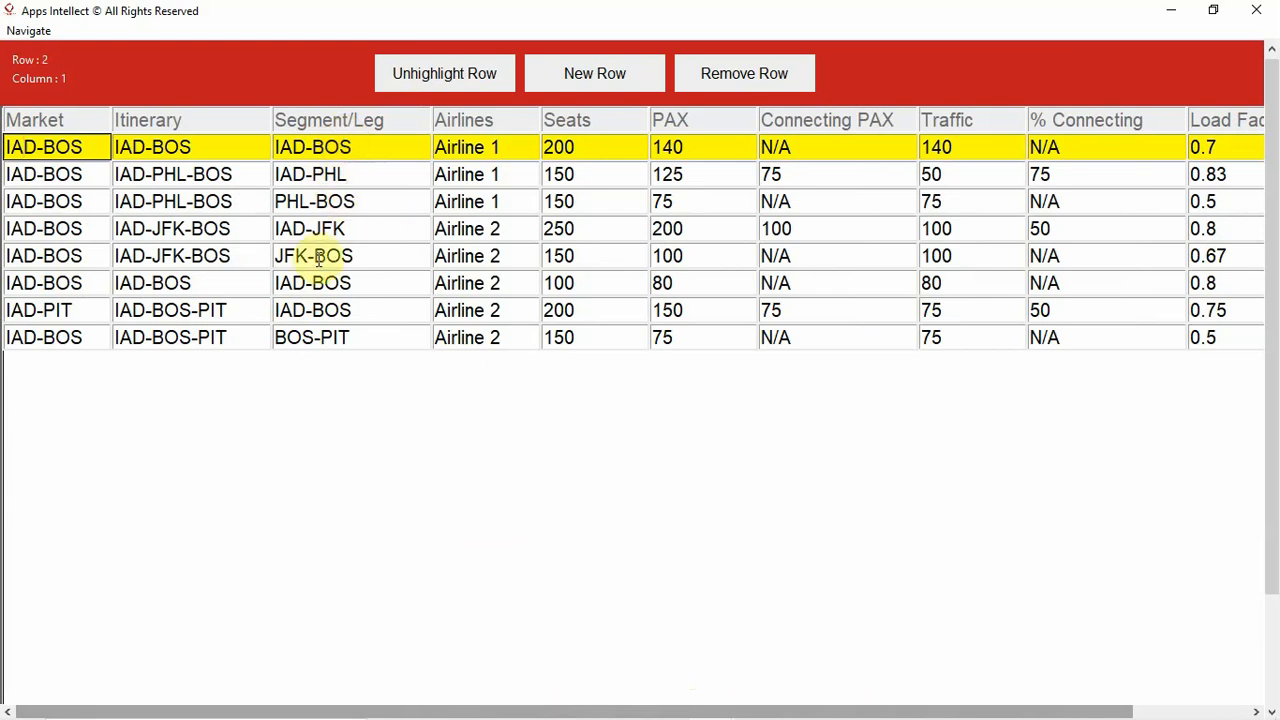
pyautogui.click(290, 284)
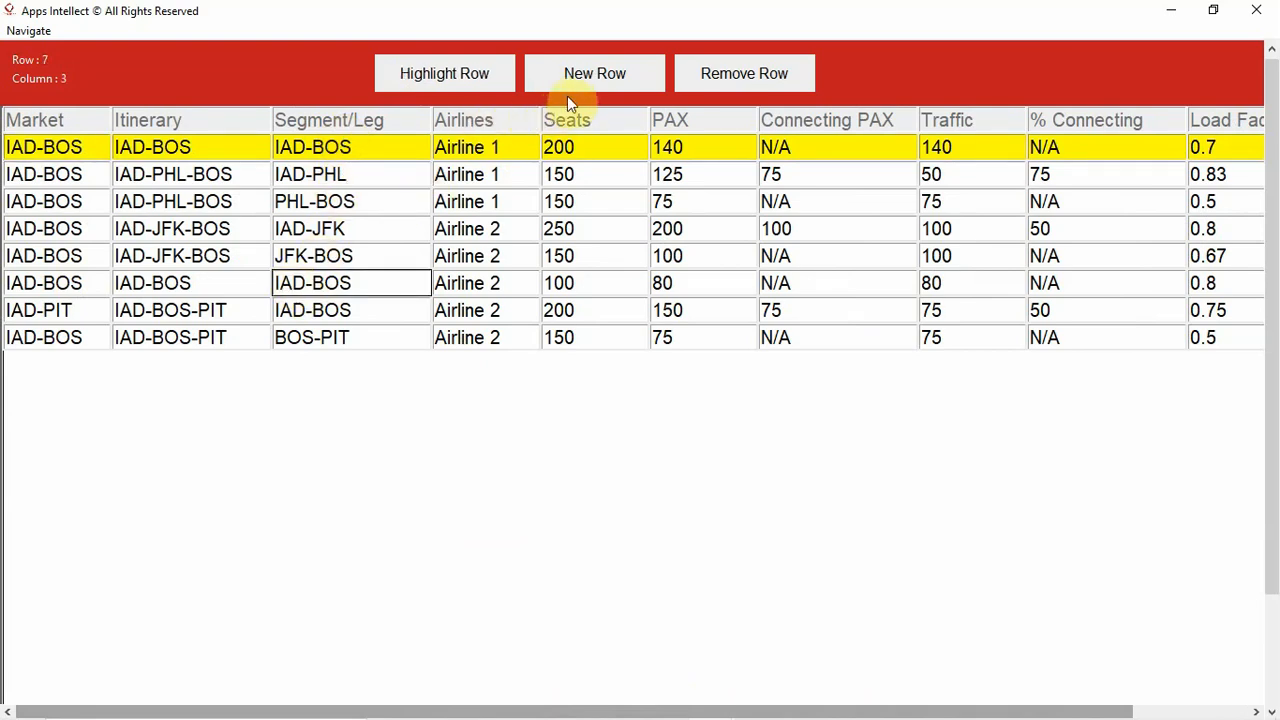
pyautogui.click(445, 74)
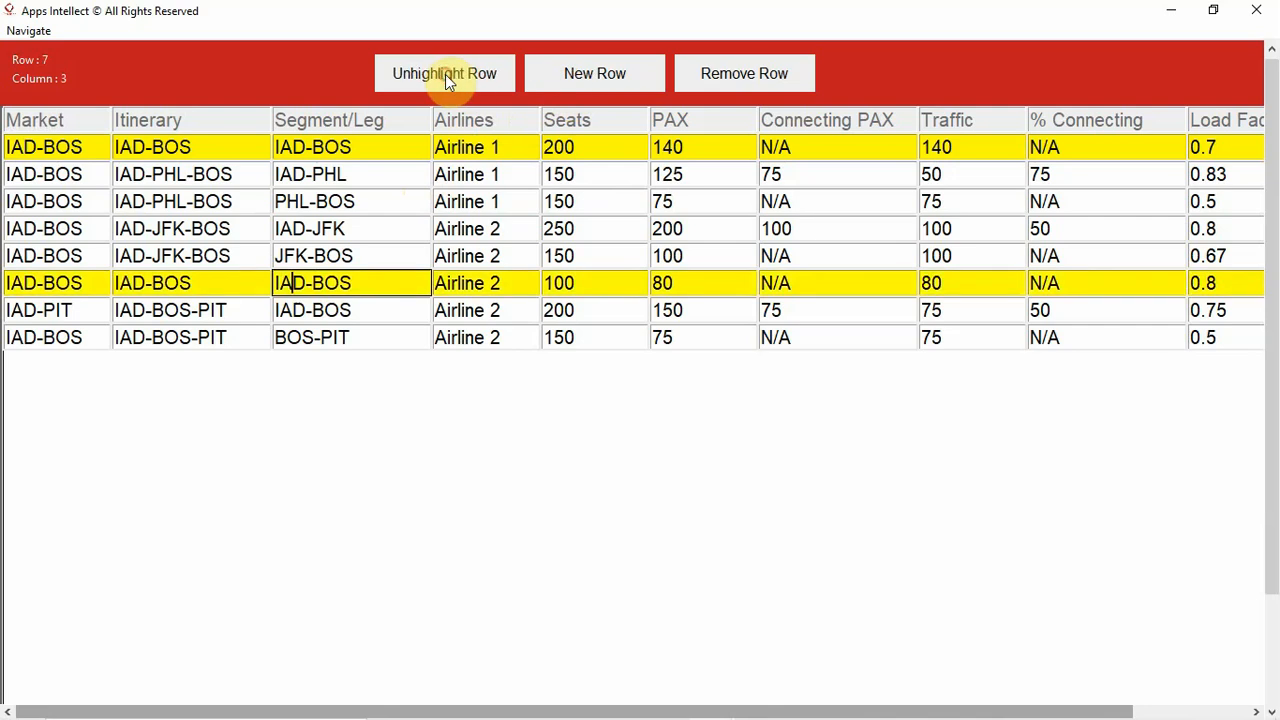
pyautogui.click(353, 305)
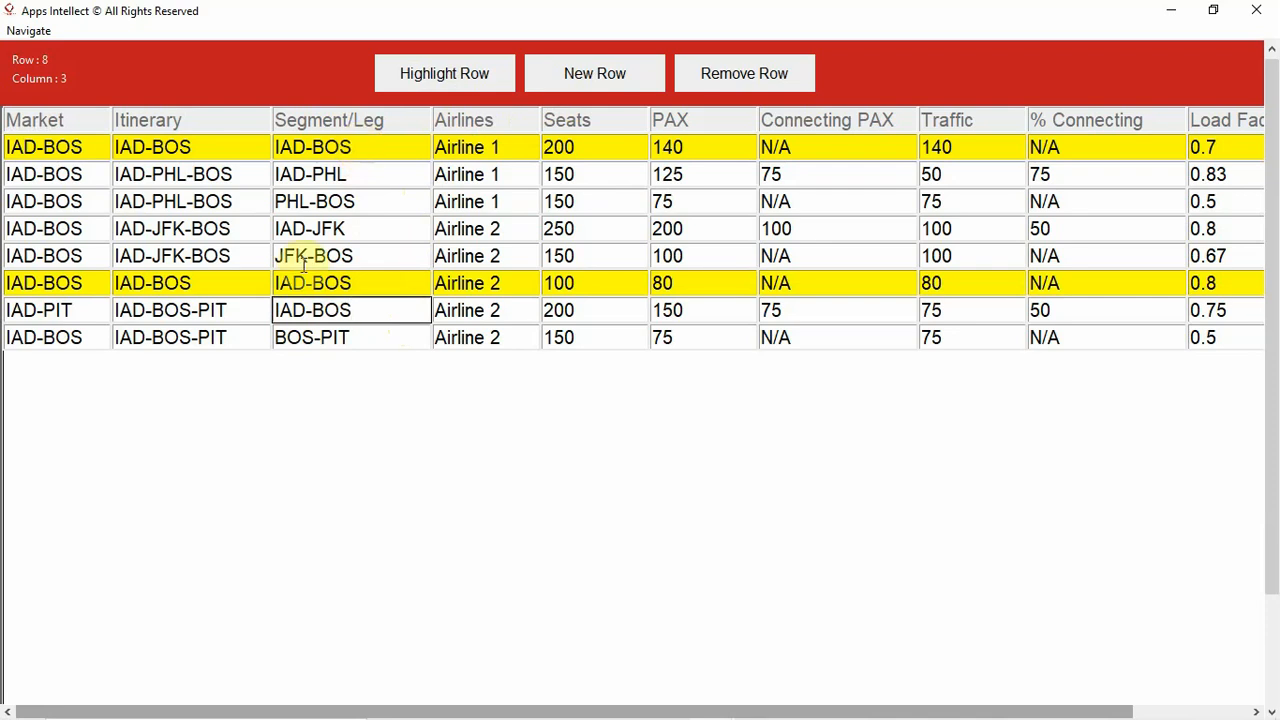
pyautogui.click(483, 79)
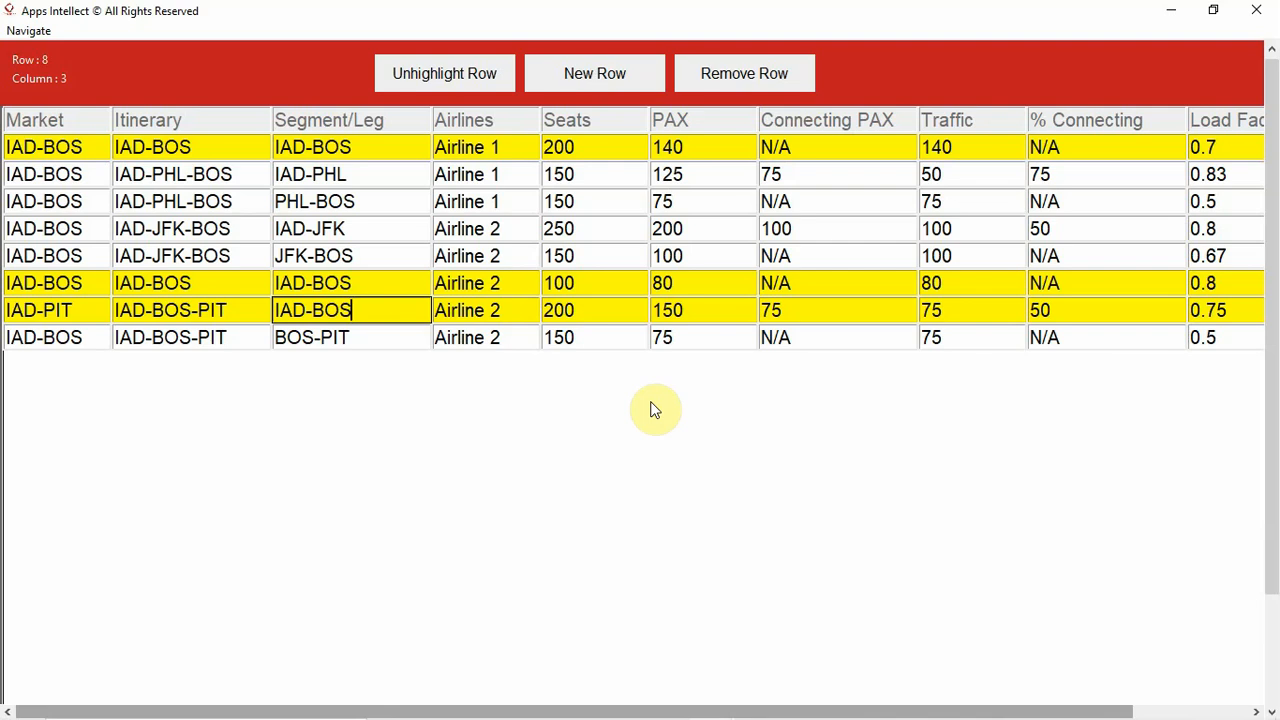
# - Save the table as an Excel file named Market Share in the MEA folder on the Desktop
pyautogui.click(29, 36)
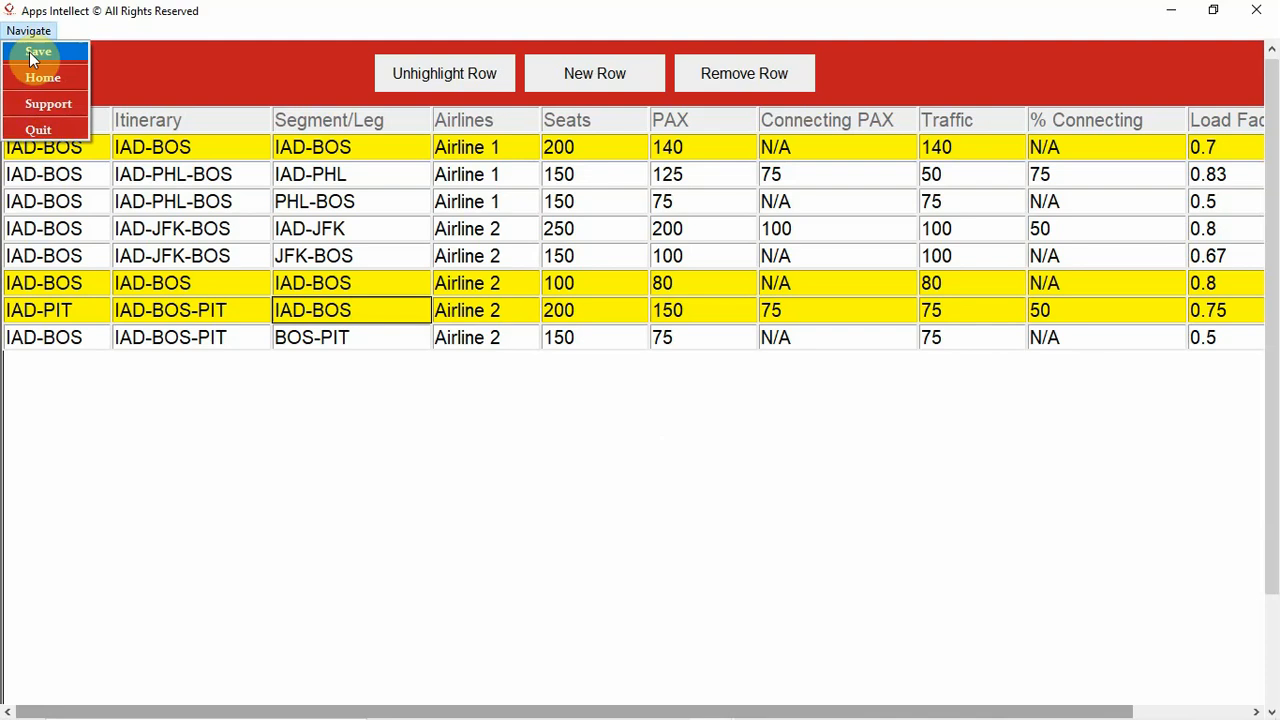
pyautogui.click(38, 54)
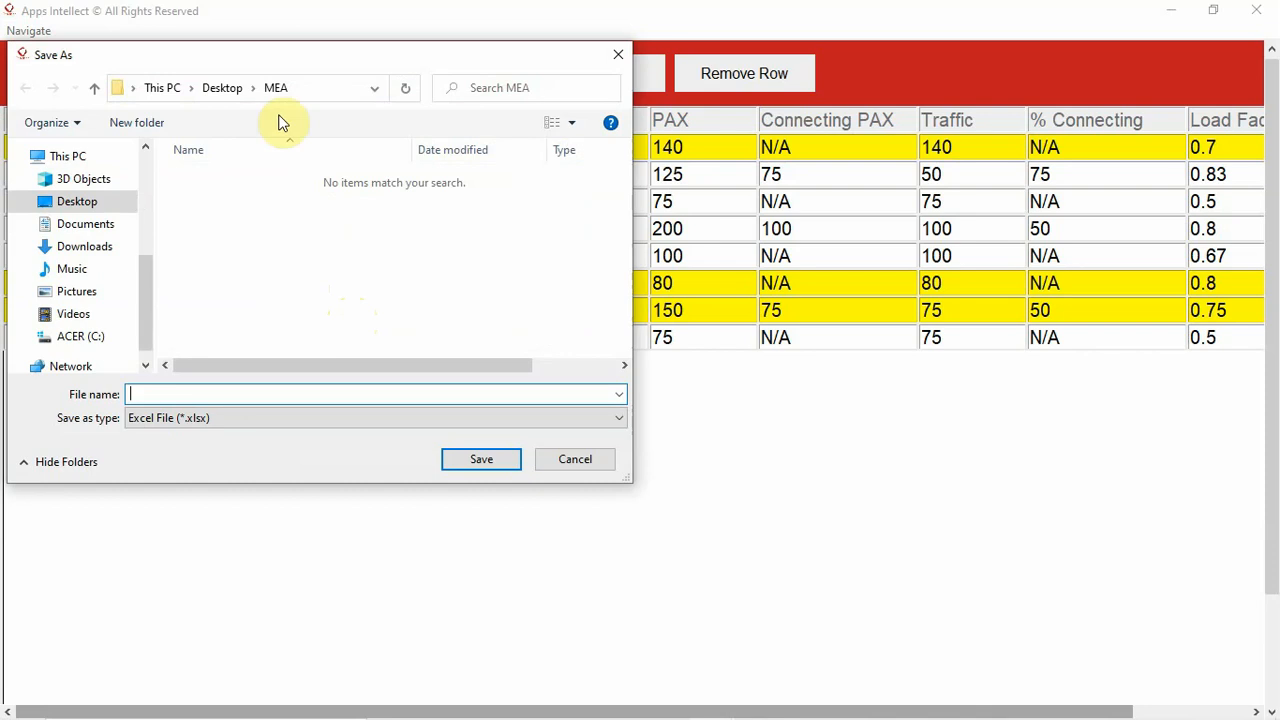
pyautogui.click(254, 391)
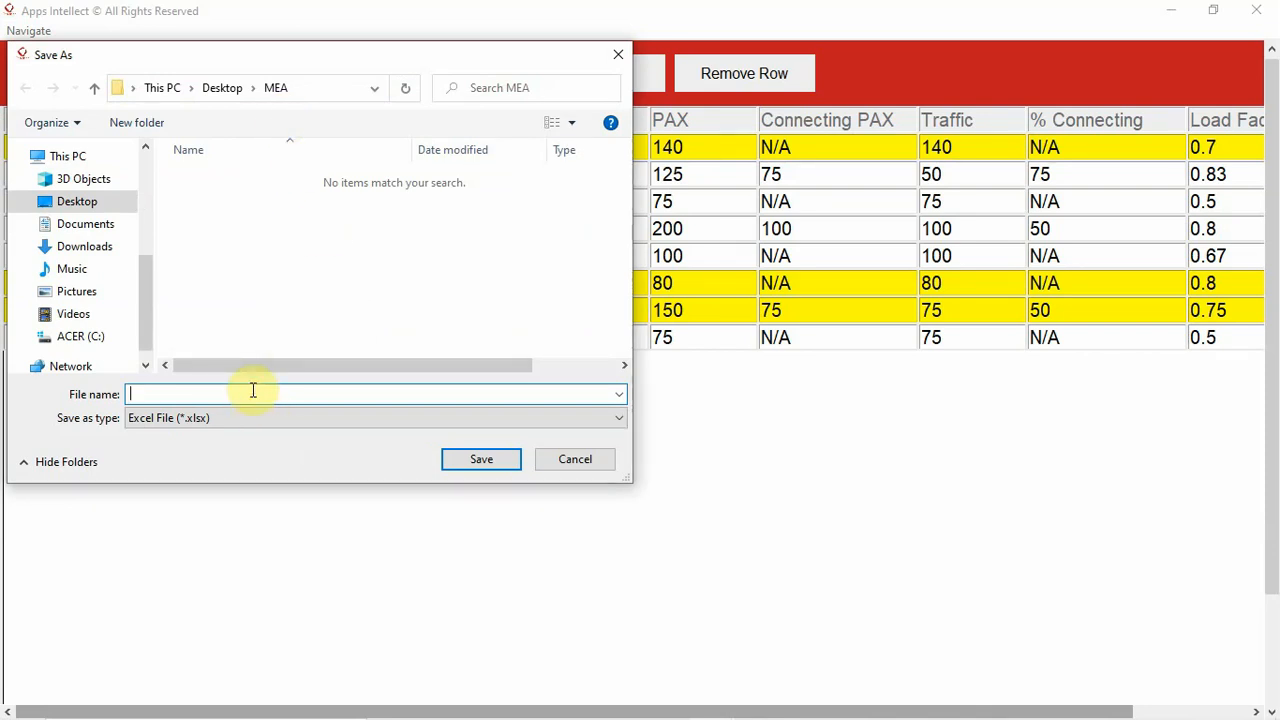
pyautogui.write('M')
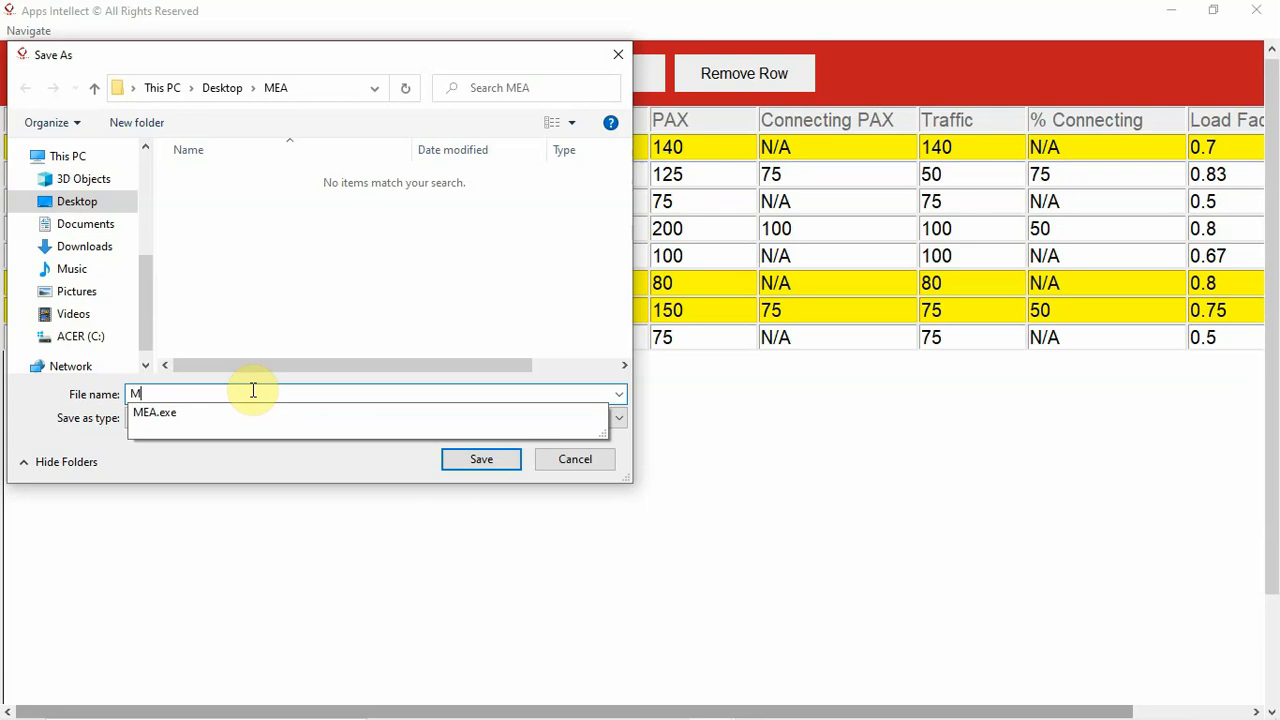
pyautogui.write('ar')
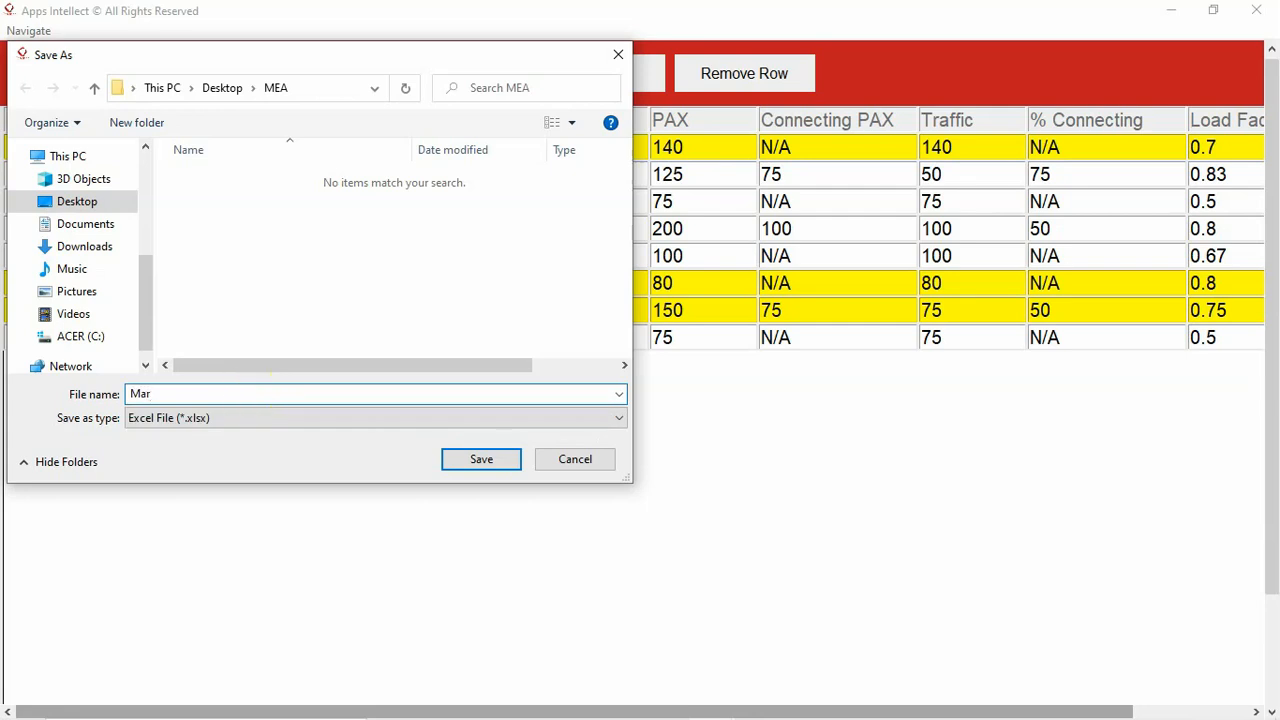
pyautogui.write('ket Share')
pyautogui.click(481, 462)
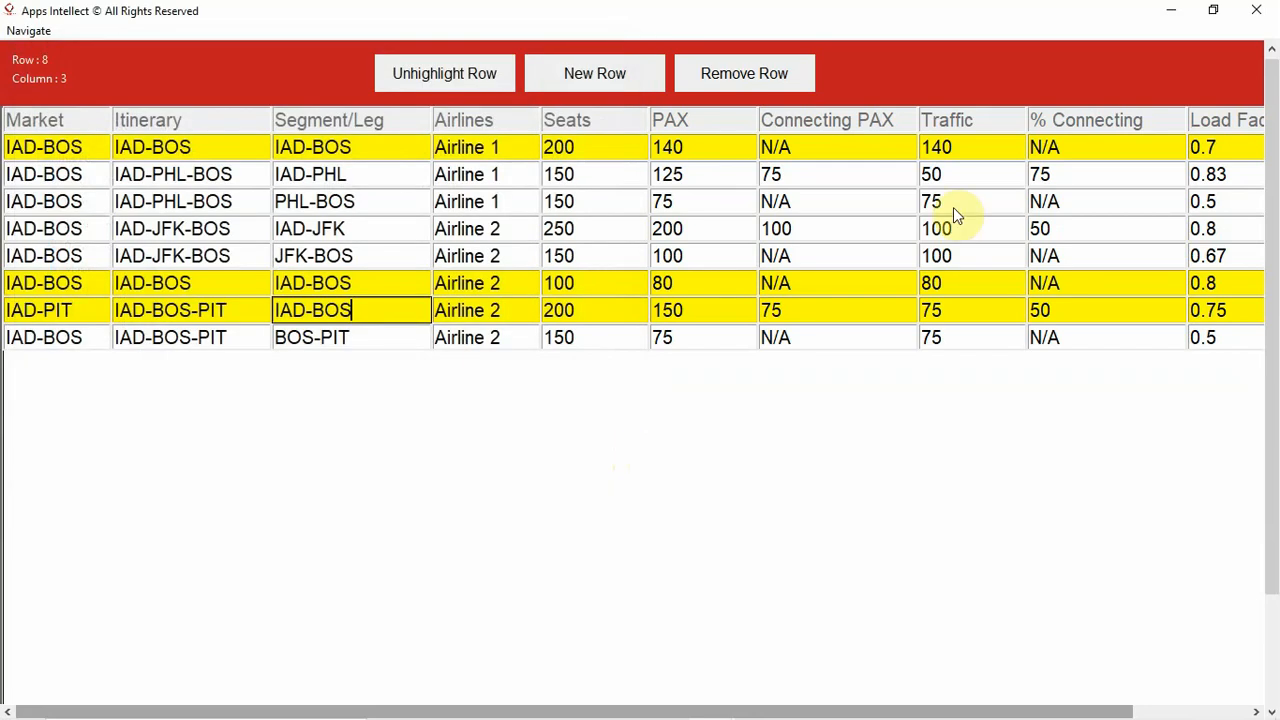
# - Switch to the MEA folder in File Explorer and open Market Share.xlsx in Excel to review its share and supply columns
pyautogui.click(1167, 18)
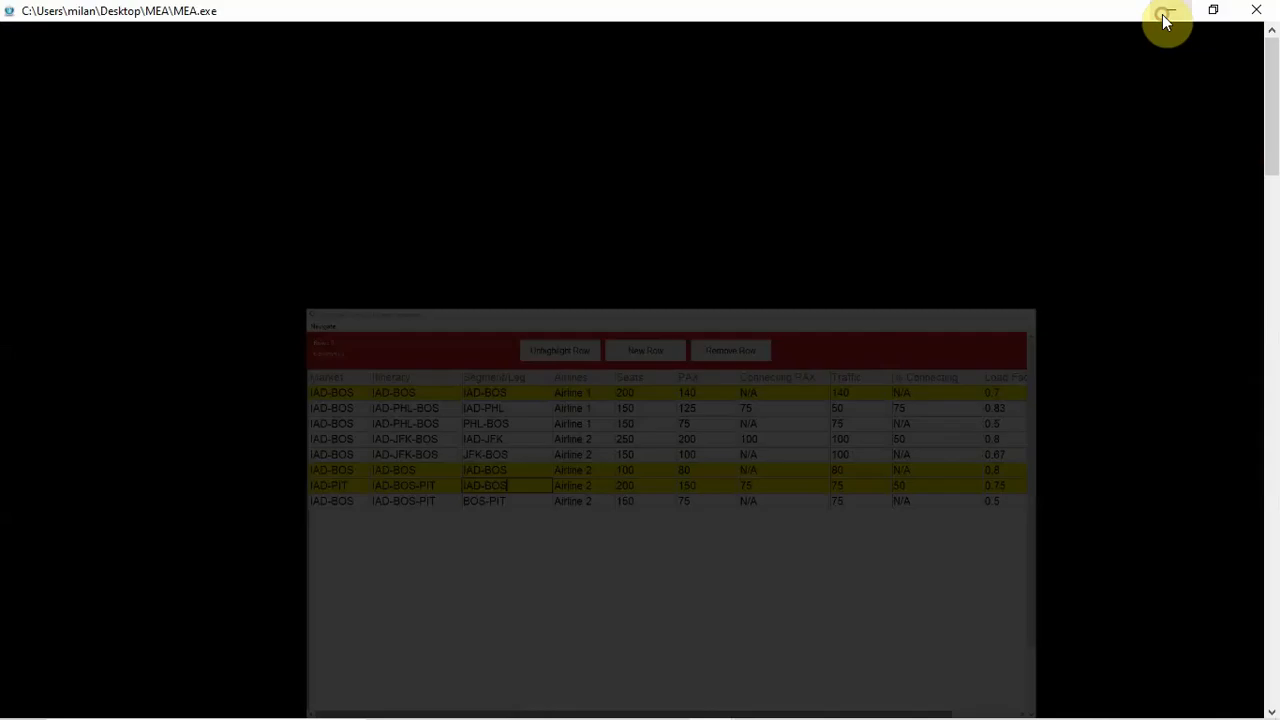
pyautogui.click(1167, 18)
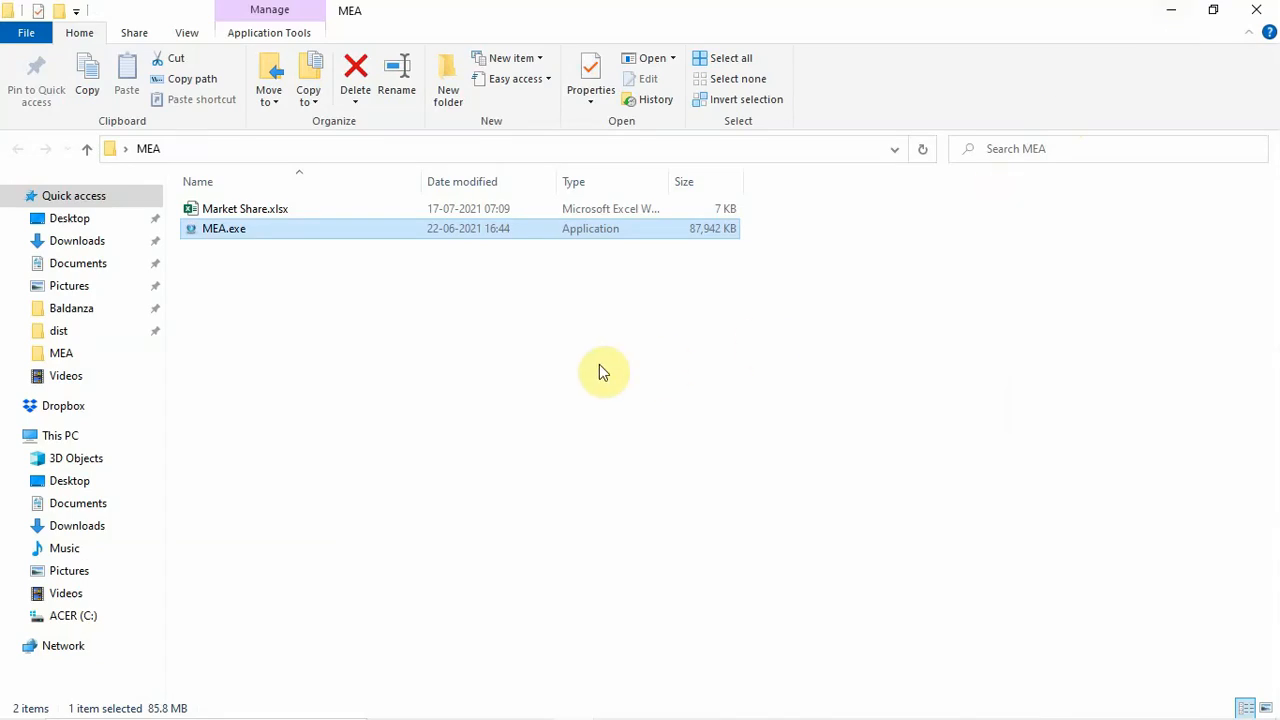
pyautogui.click(256, 212)
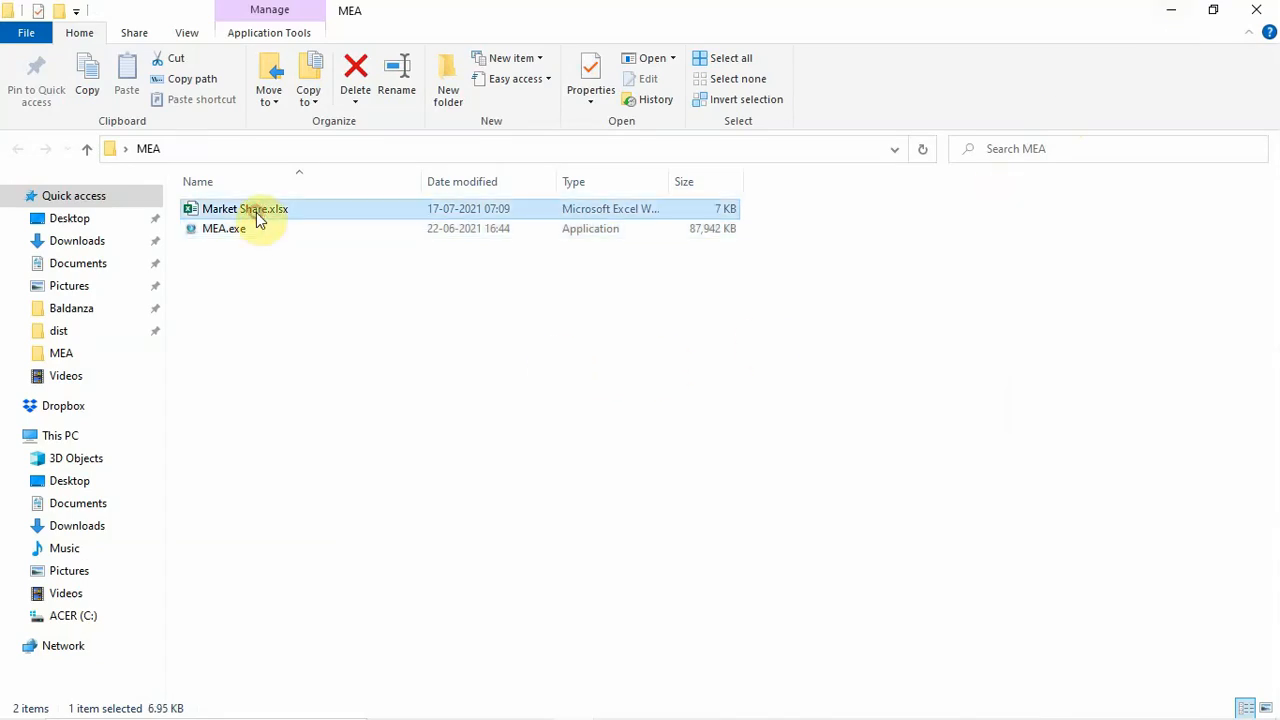
pyautogui.rightClick(258, 219)
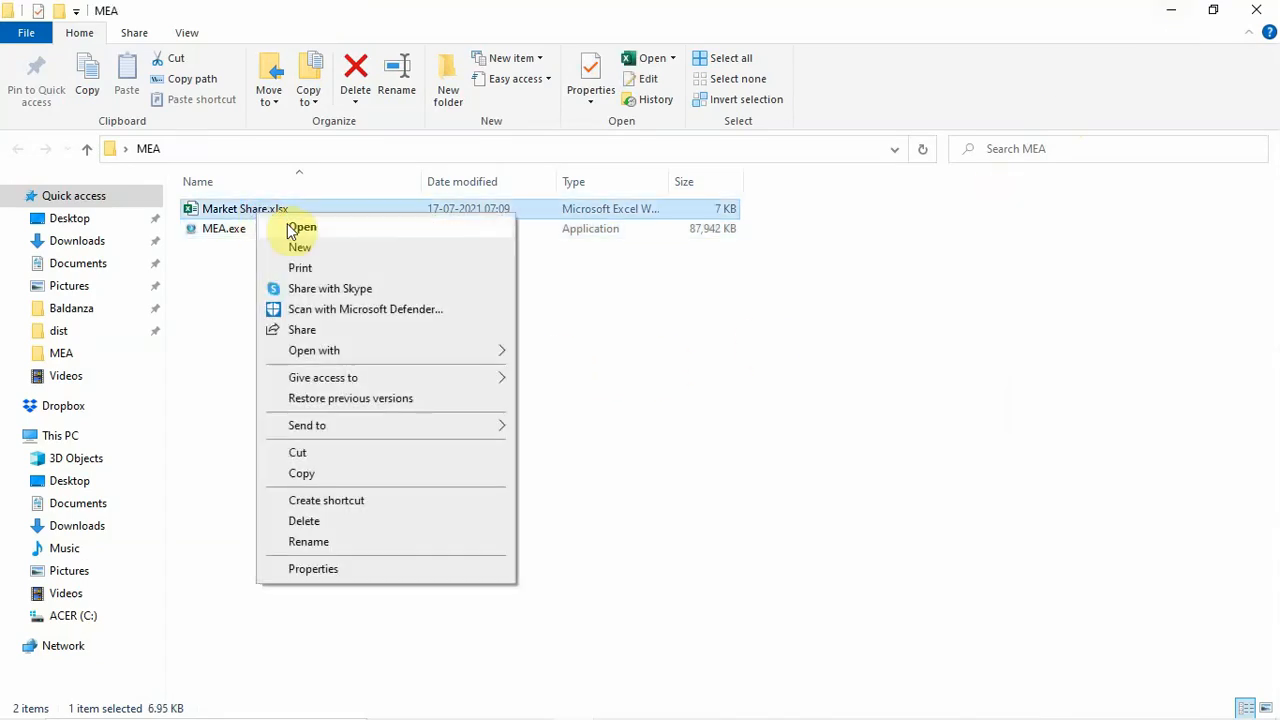
pyautogui.click(298, 228)
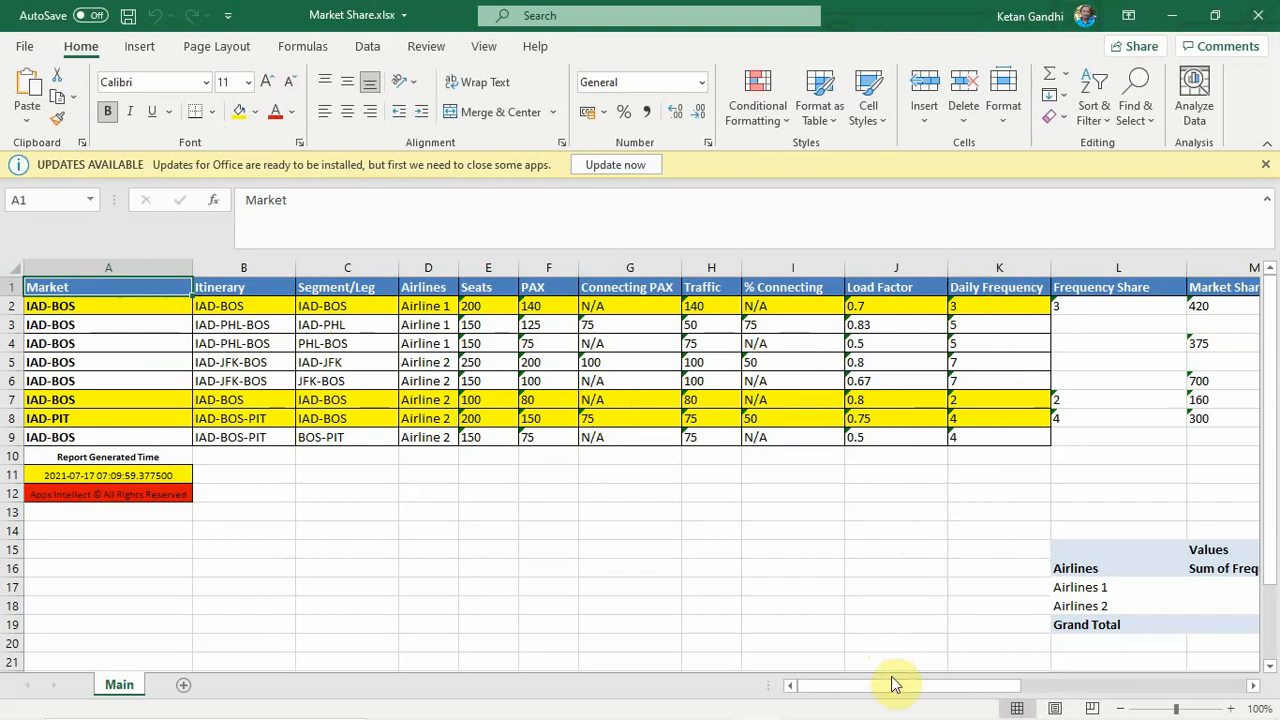
pyautogui.moveTo(894, 686); pyautogui.dragTo(995, 686)
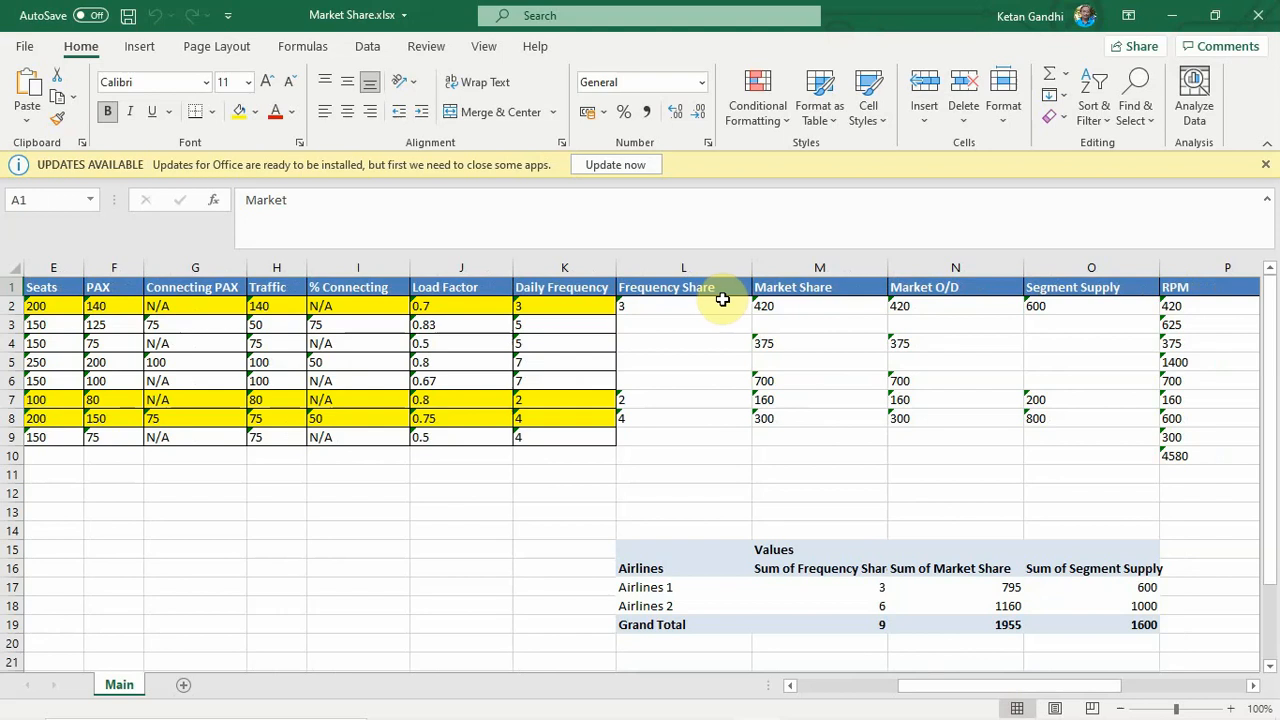
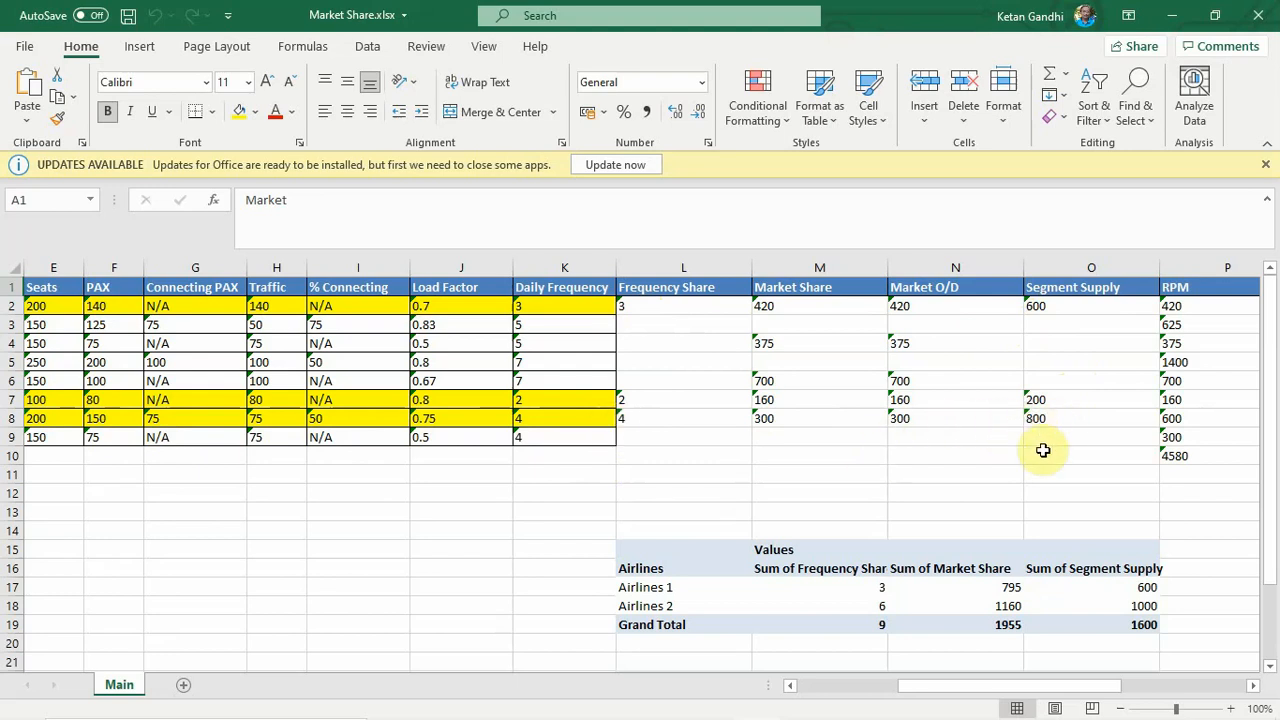
# - Examine the RPM, ASM and ALLF totals and the ratio calculated beneath the ASM total
pyautogui.moveTo(966, 686); pyautogui.dragTo(1088, 692)
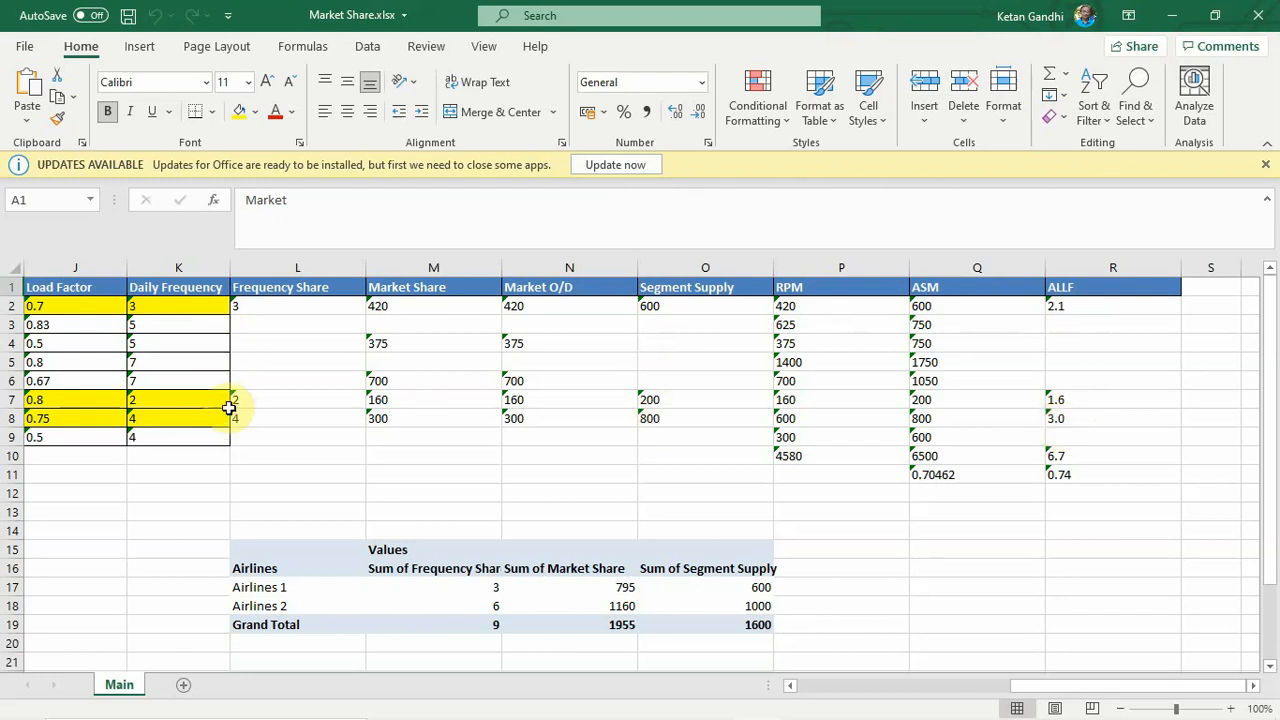
pyautogui.click(1066, 459)
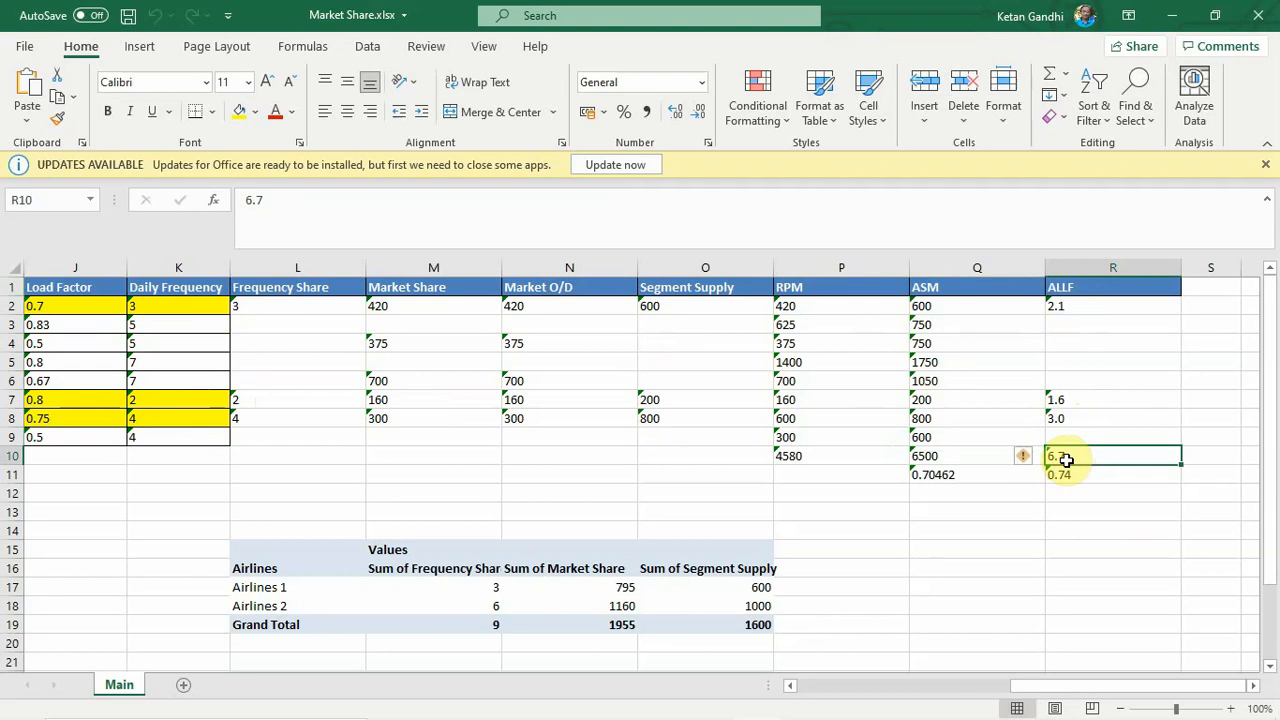
pyautogui.click(949, 457)
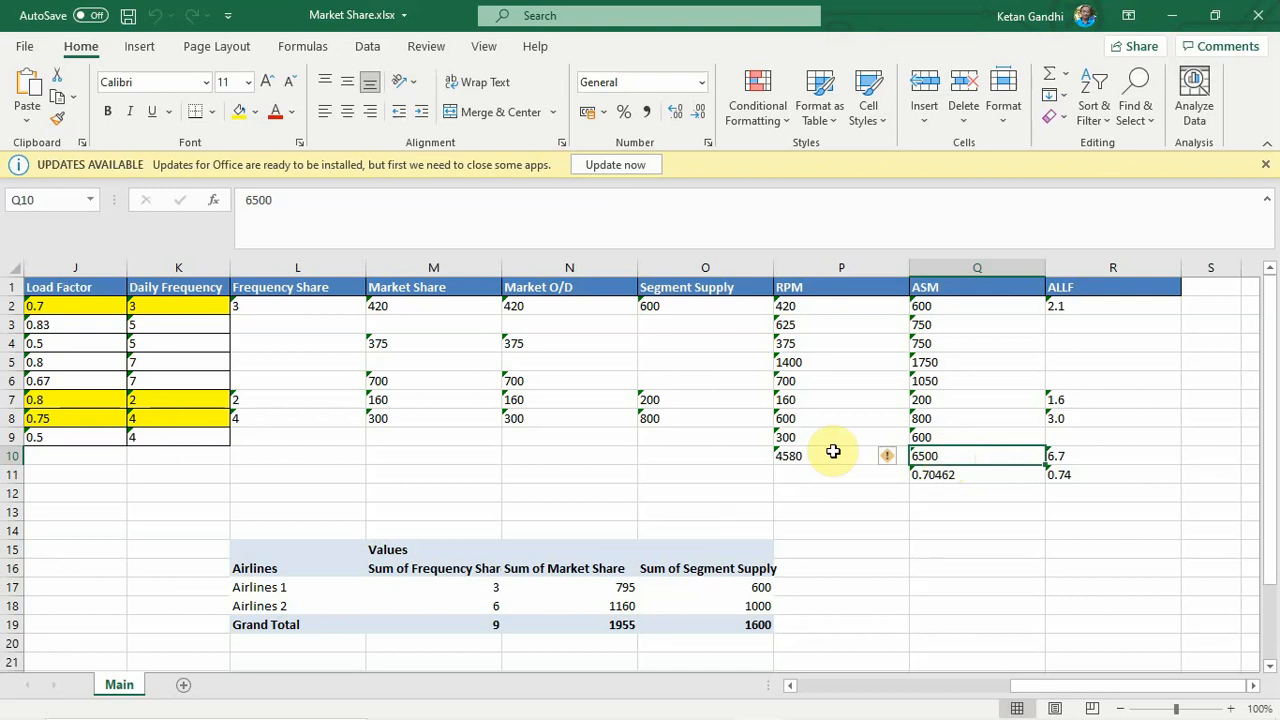
pyautogui.click(778, 459)
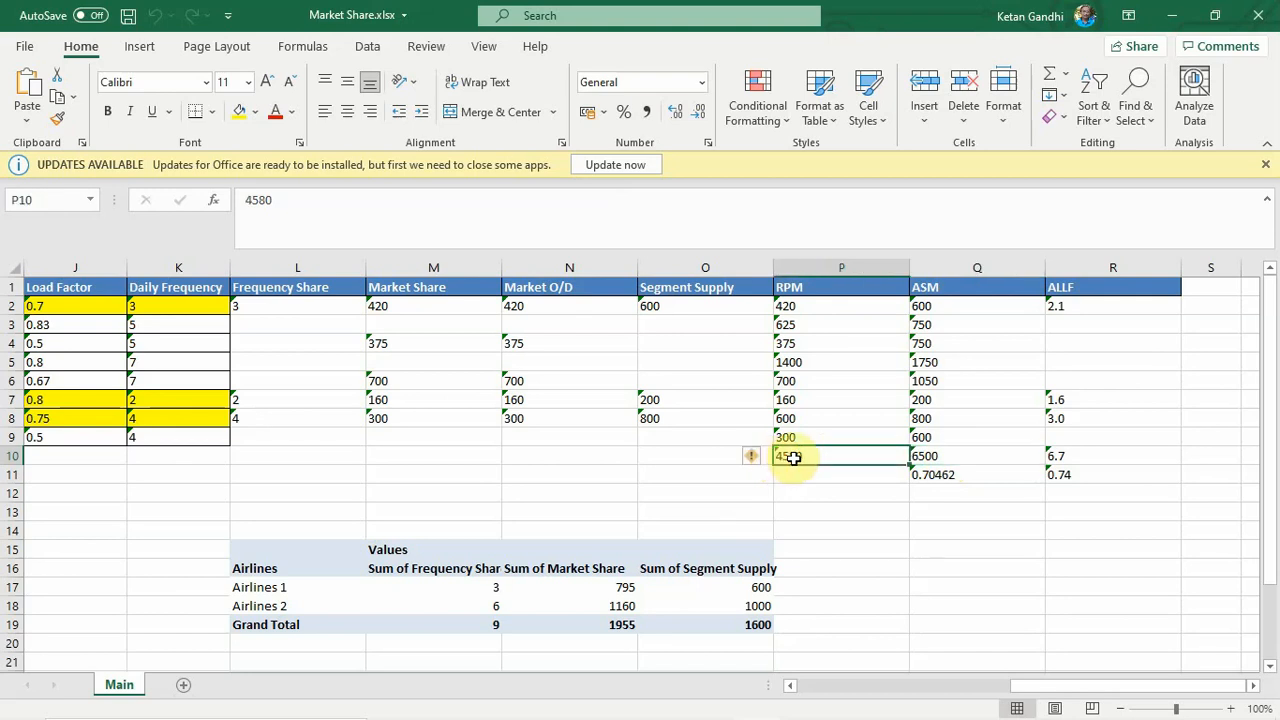
pyautogui.click(944, 453)
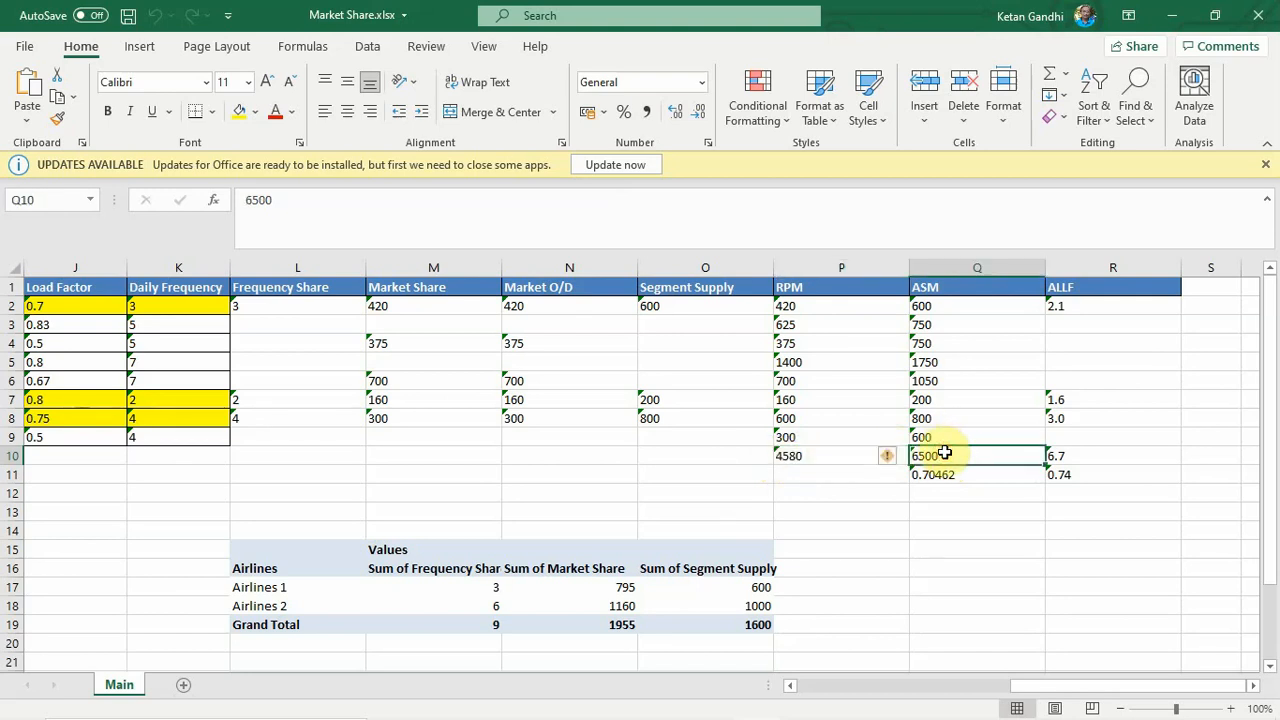
pyautogui.click(931, 473)
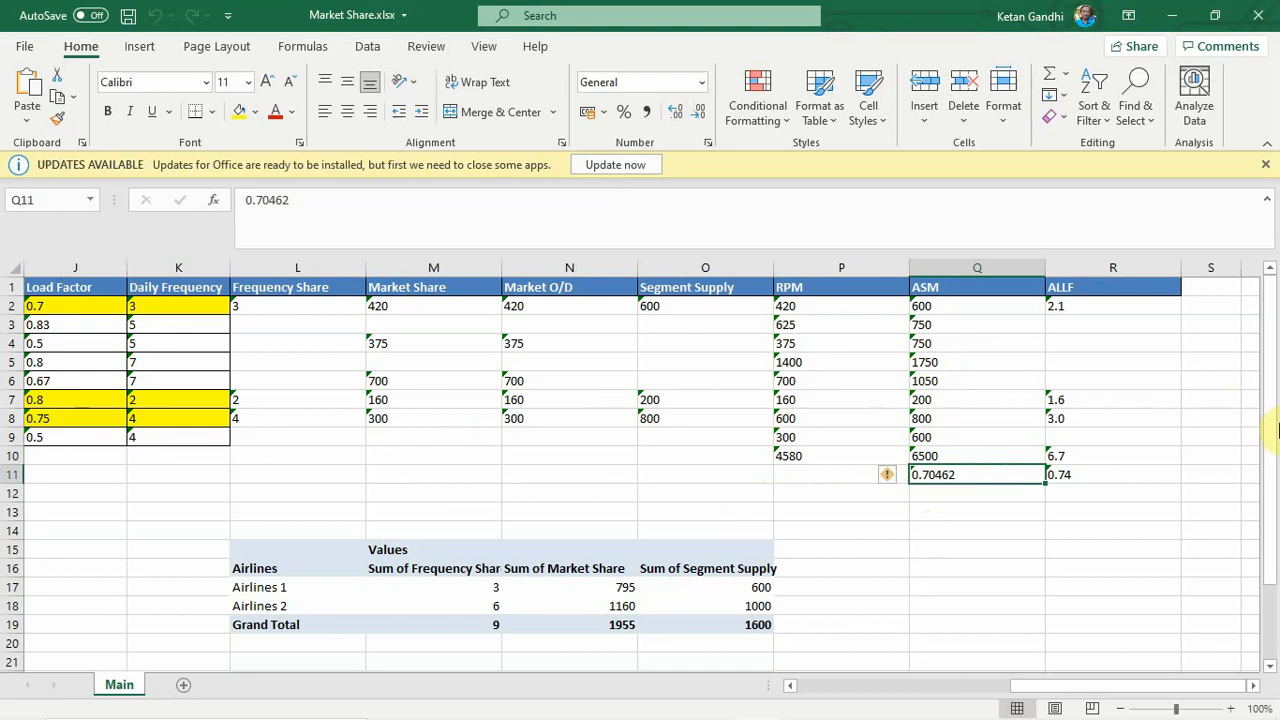
# - Compare both airlines' Market Share sums and grand total in the first summary table with the Market Share column
pyautogui.moveTo(1276, 430); pyautogui.dragTo(1276, 482)
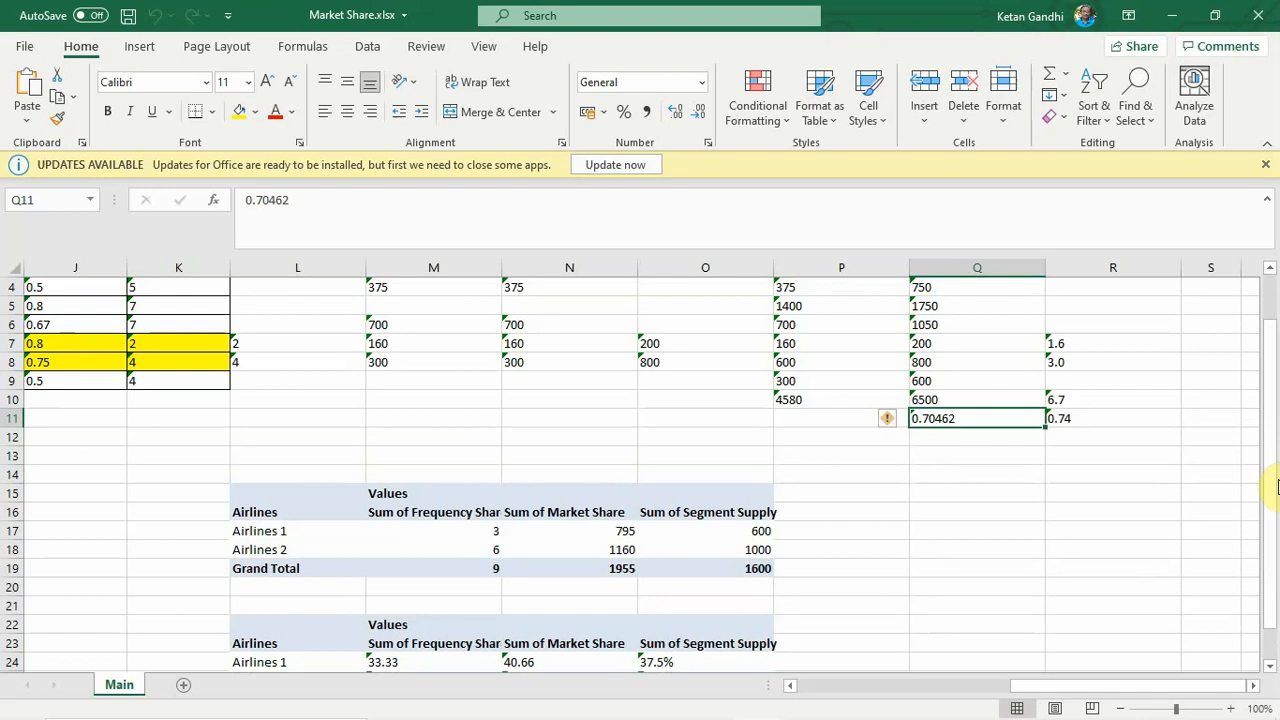
pyautogui.moveTo(1272, 426); pyautogui.dragTo(1274, 337)
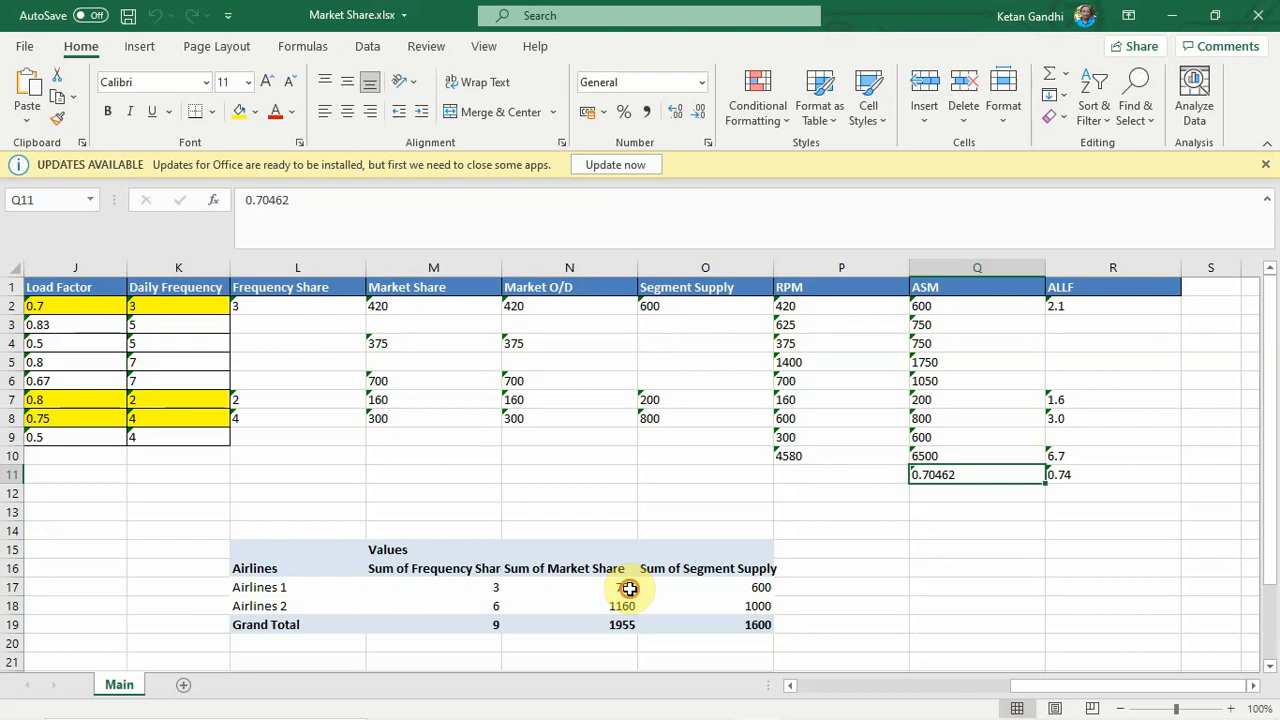
pyautogui.click(628, 588)
pyautogui.click(628, 607)
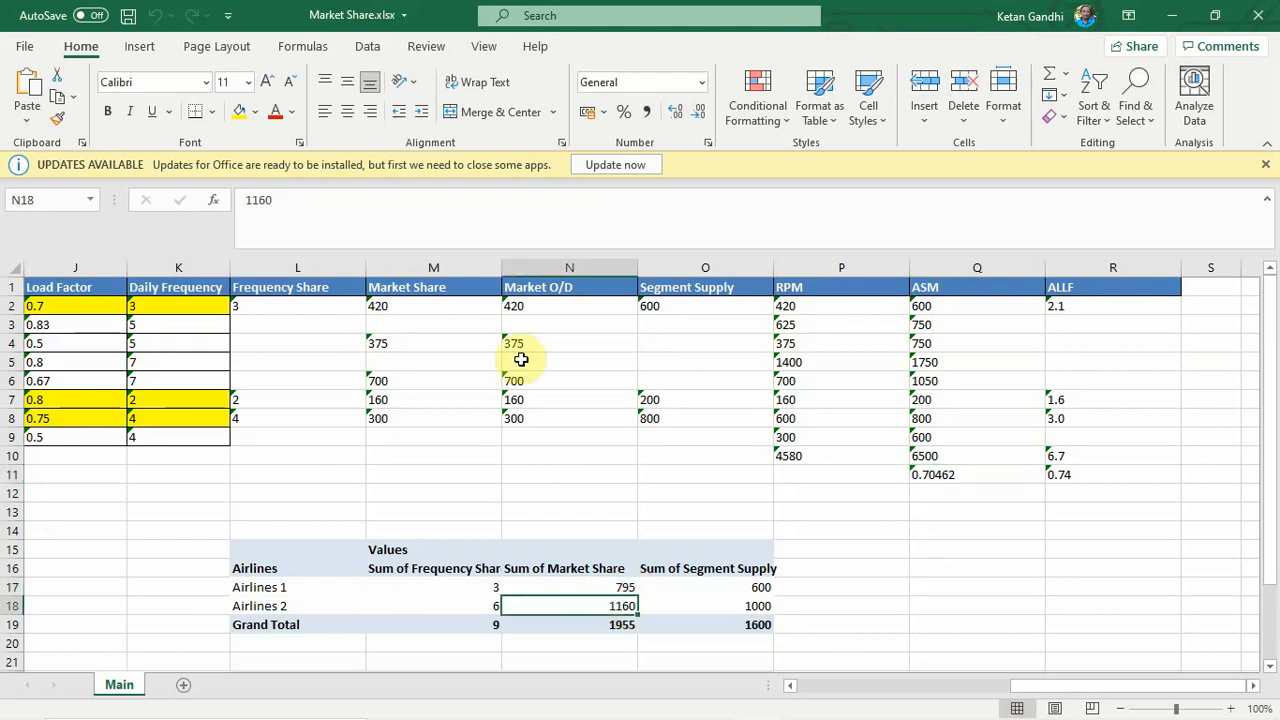
pyautogui.click(390, 307)
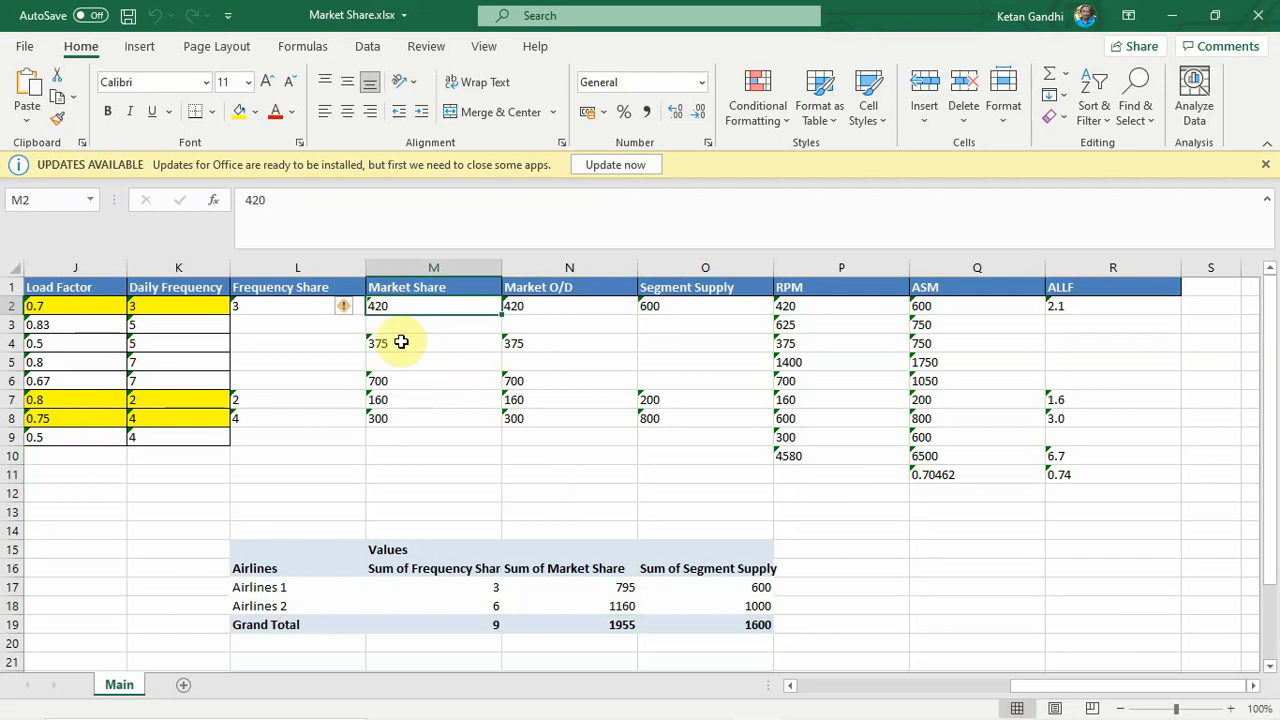
pyautogui.click(617, 630)
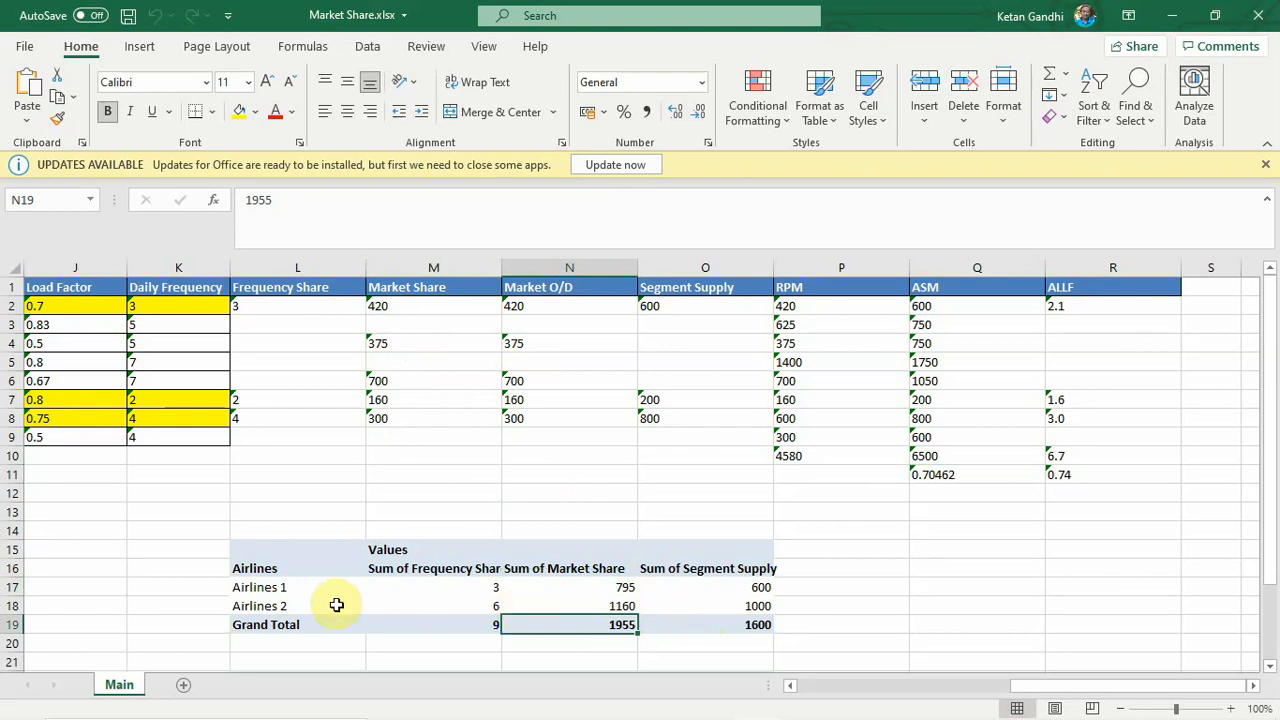
# - Compare the Segment Supply sums with the Segment Supply column and check the grand totals of all three measures
pyautogui.click(742, 585)
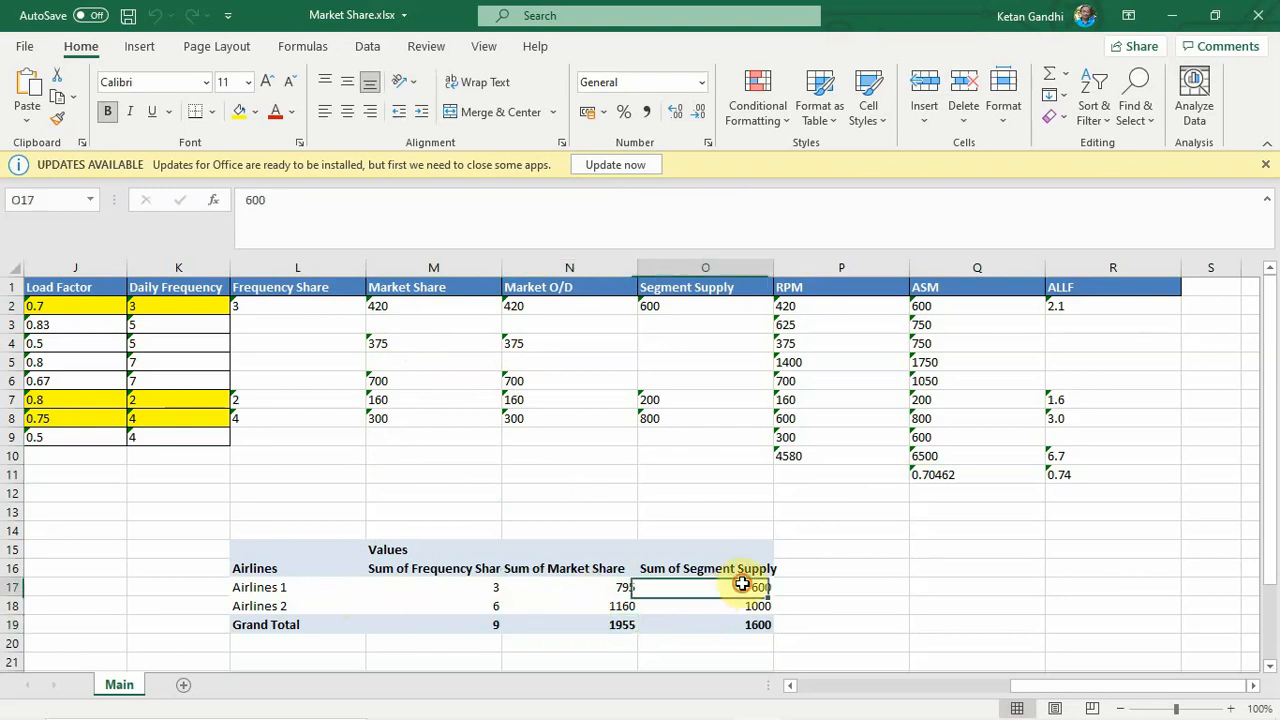
pyautogui.click(643, 307)
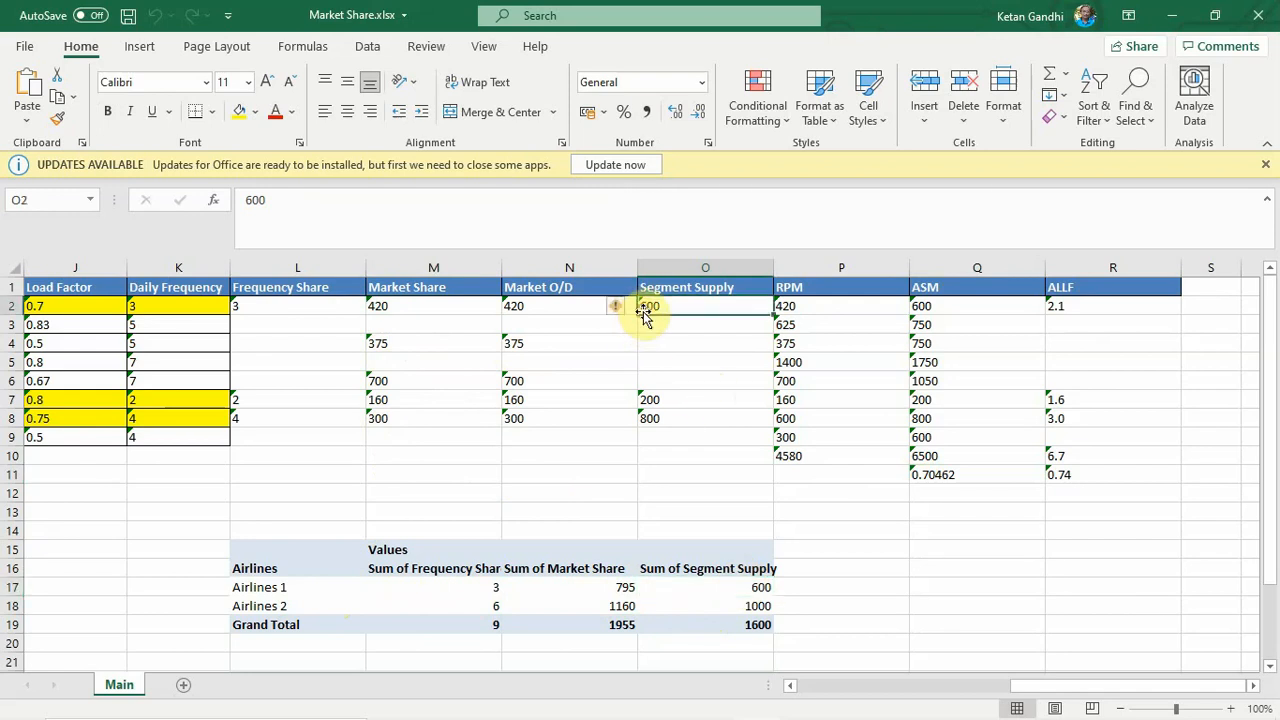
pyautogui.click(752, 605)
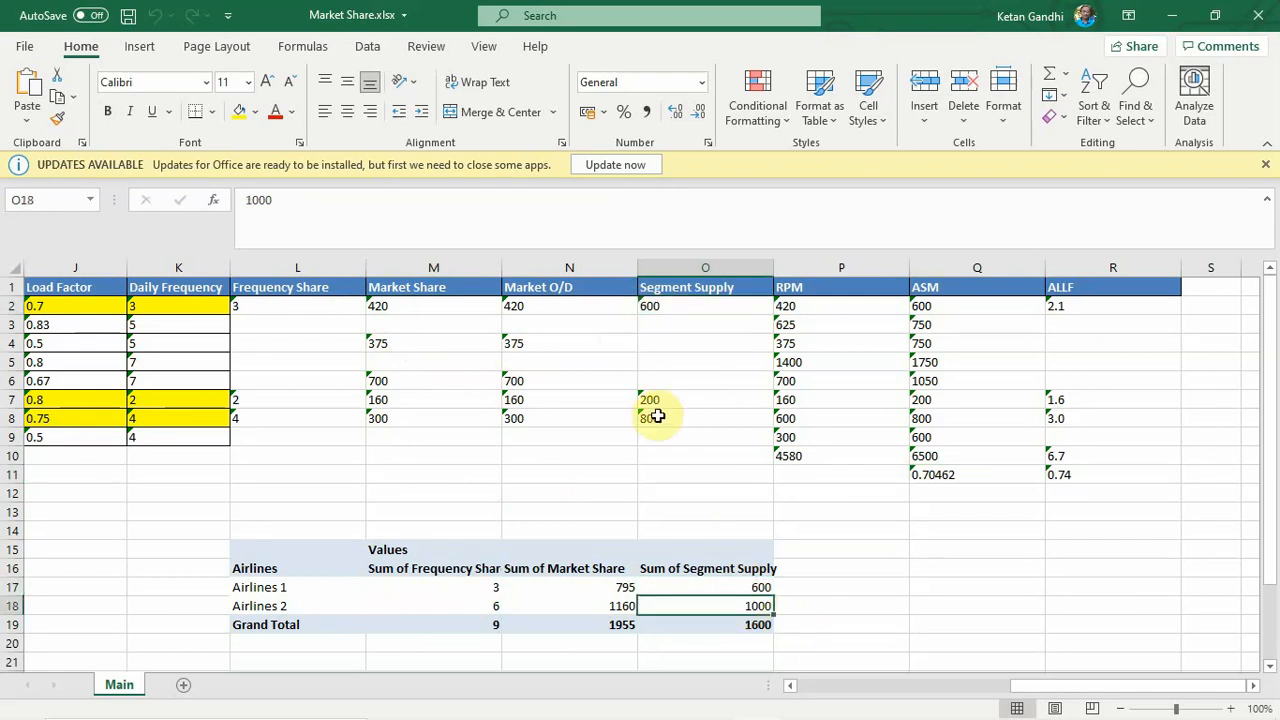
pyautogui.click(760, 624)
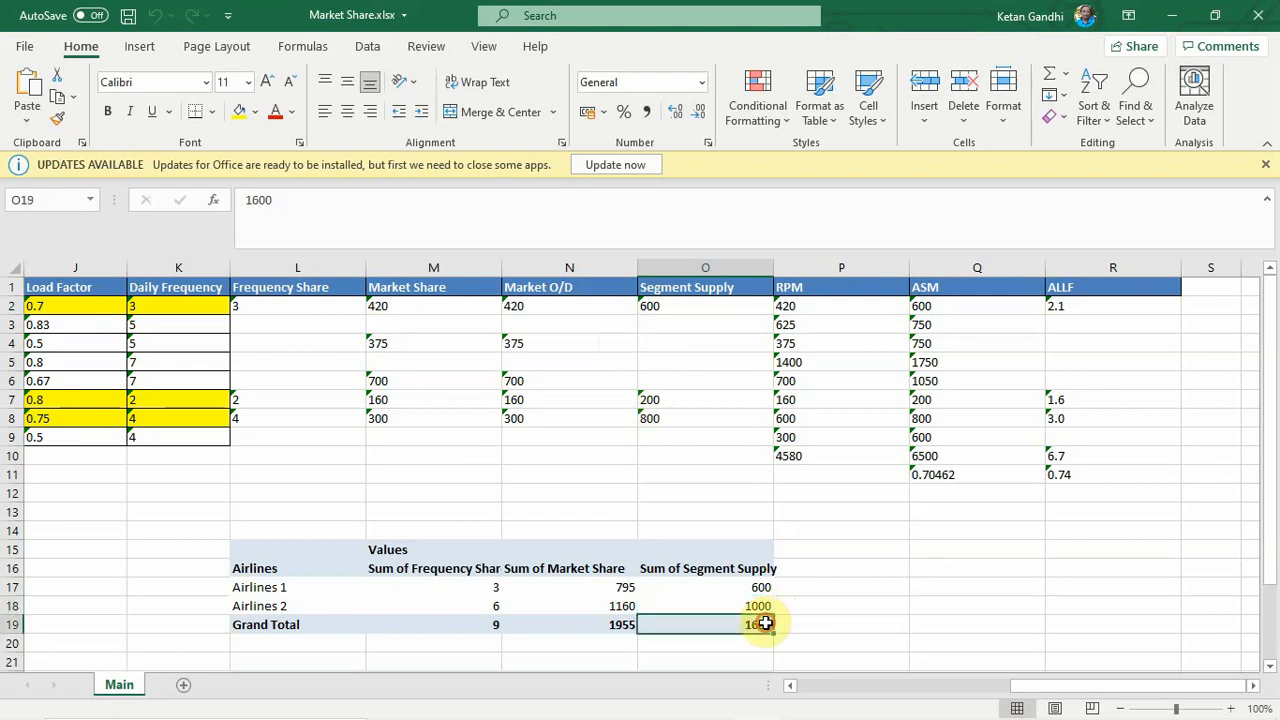
pyautogui.click(626, 624)
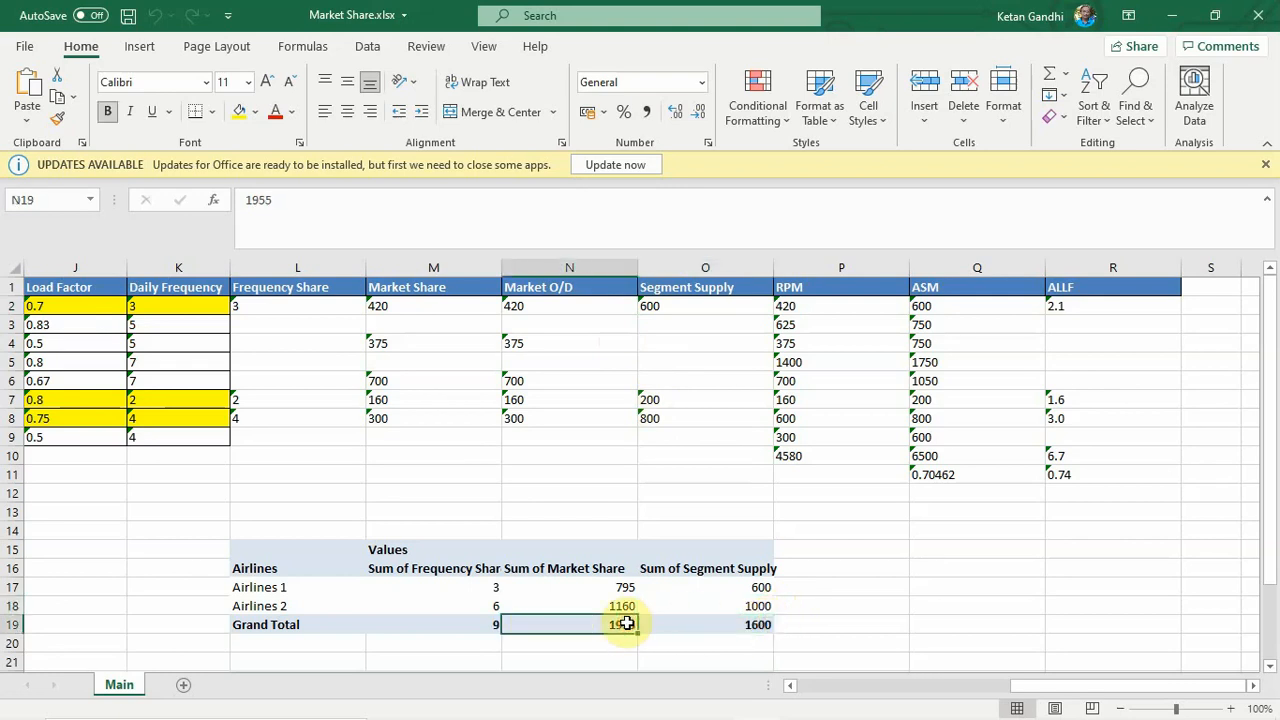
pyautogui.click(492, 626)
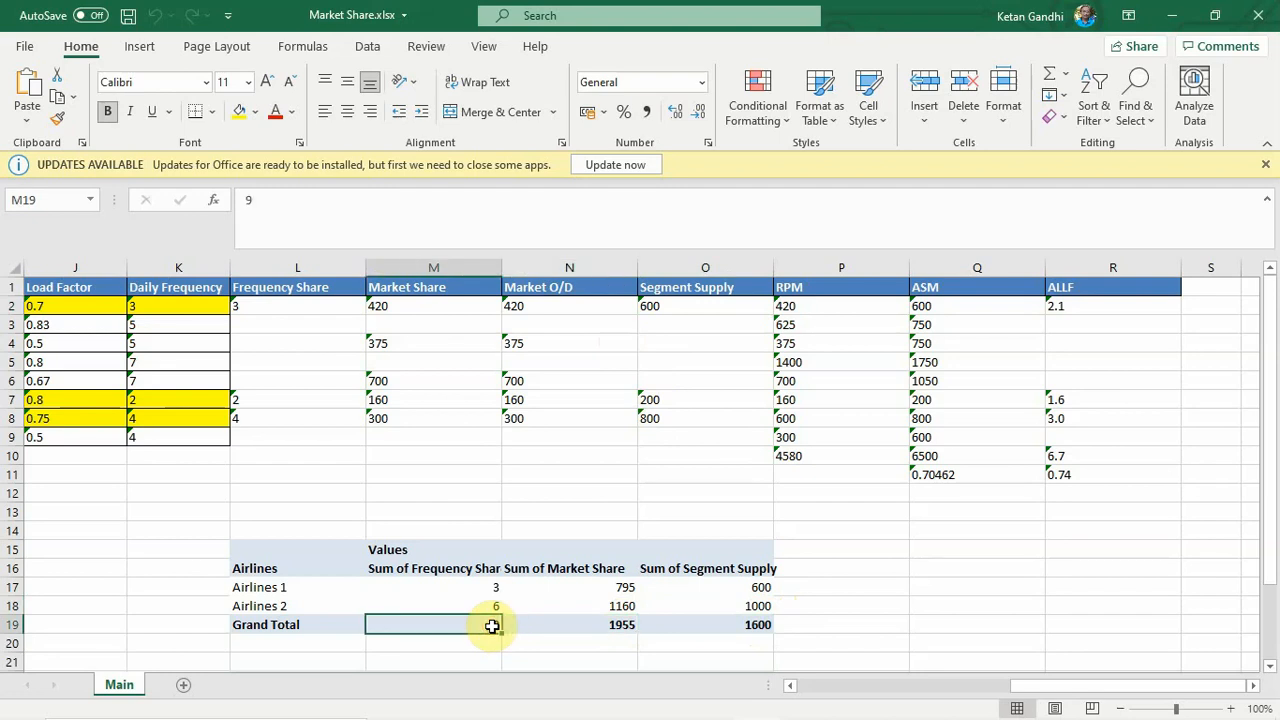
# - Examine both airlines' Frequency Share and Market Share percentages in the second summary table against the sums in the first
pyautogui.moveTo(1271, 428); pyautogui.dragTo(1273, 512)
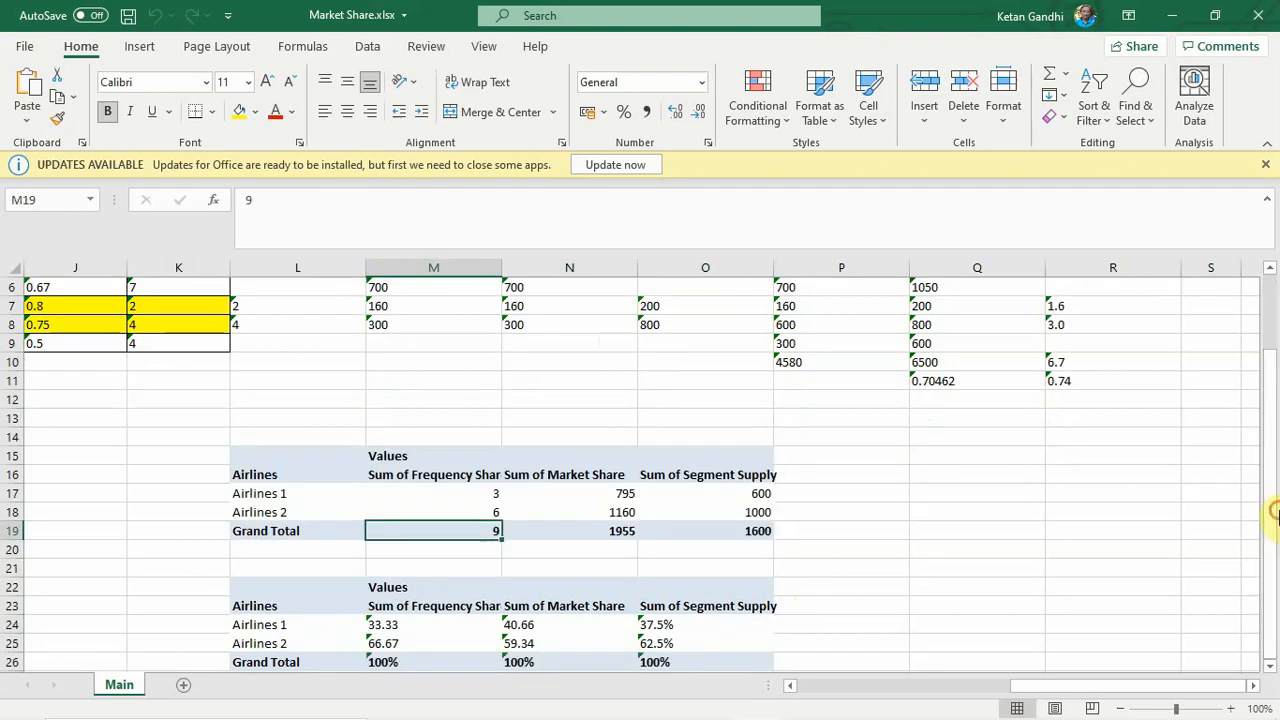
pyautogui.click(392, 622)
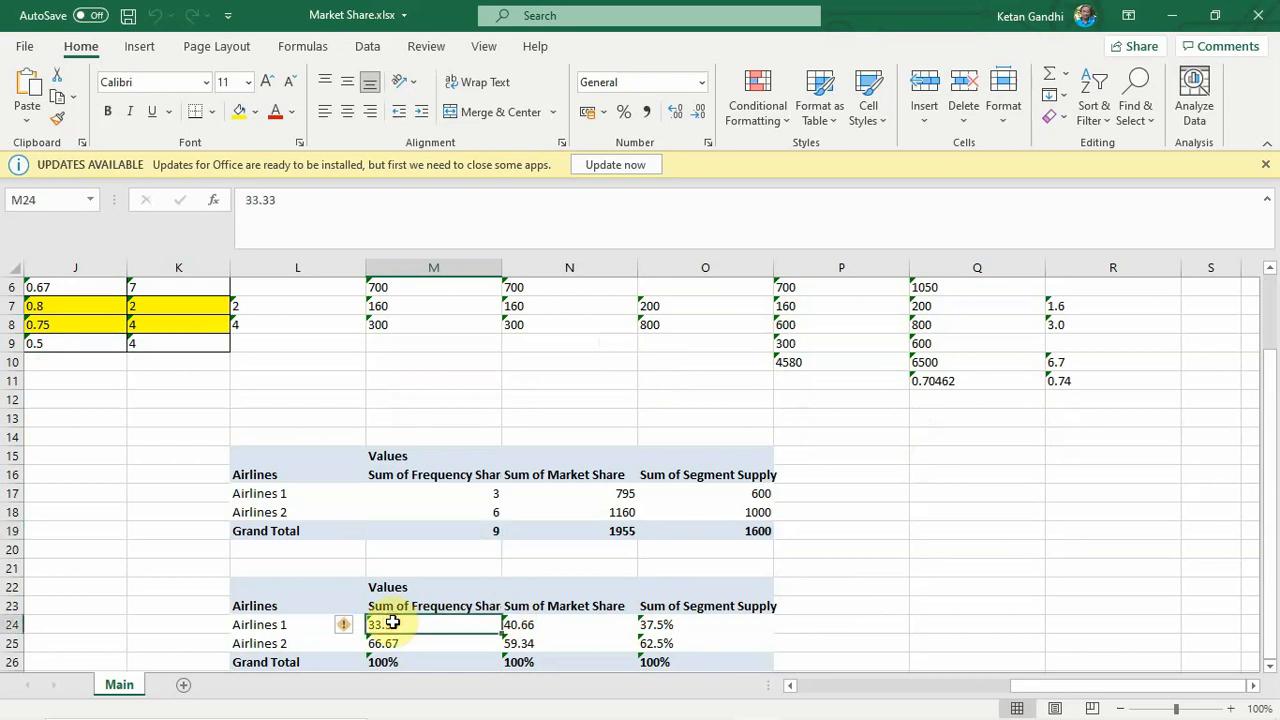
pyautogui.click(389, 646)
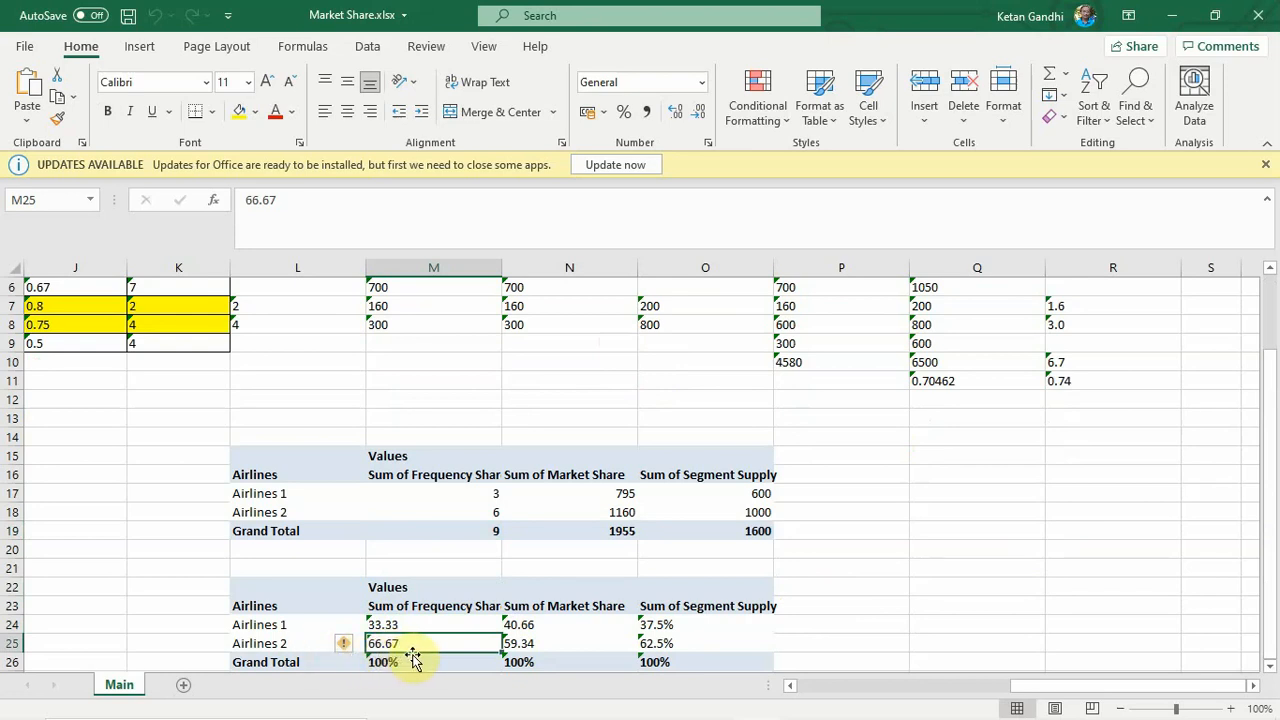
pyautogui.click(537, 621)
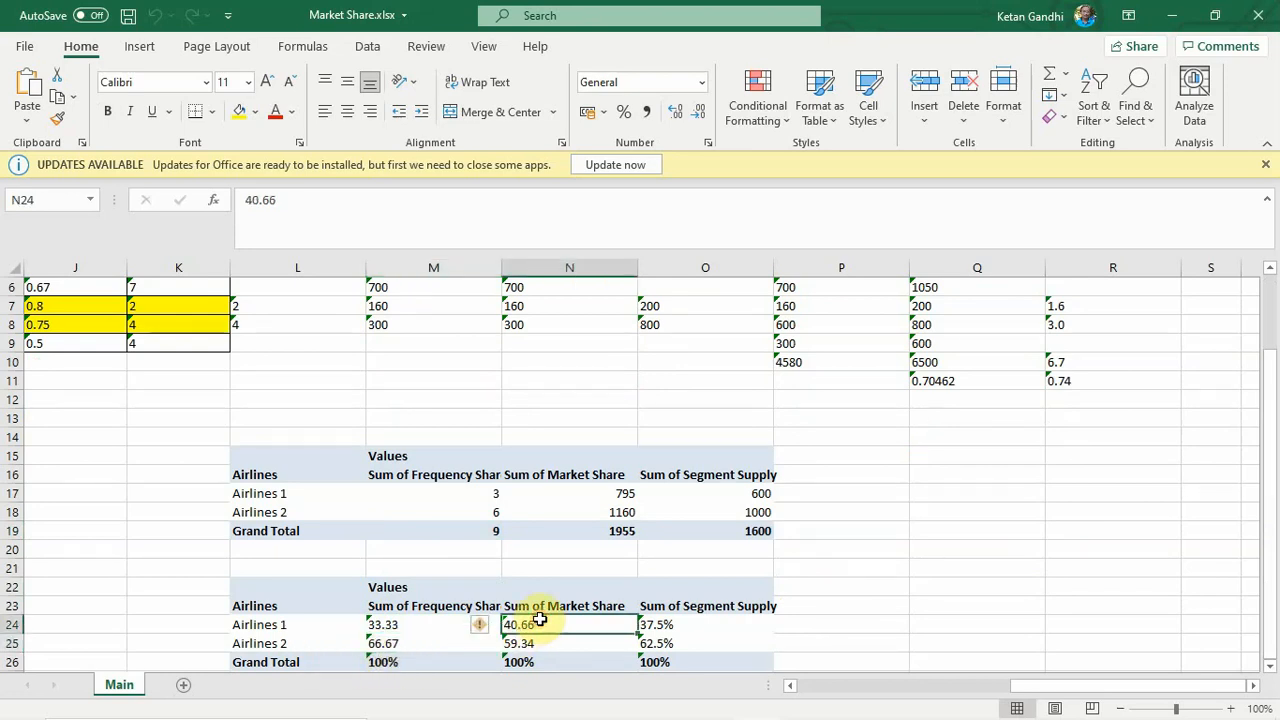
pyautogui.click(537, 645)
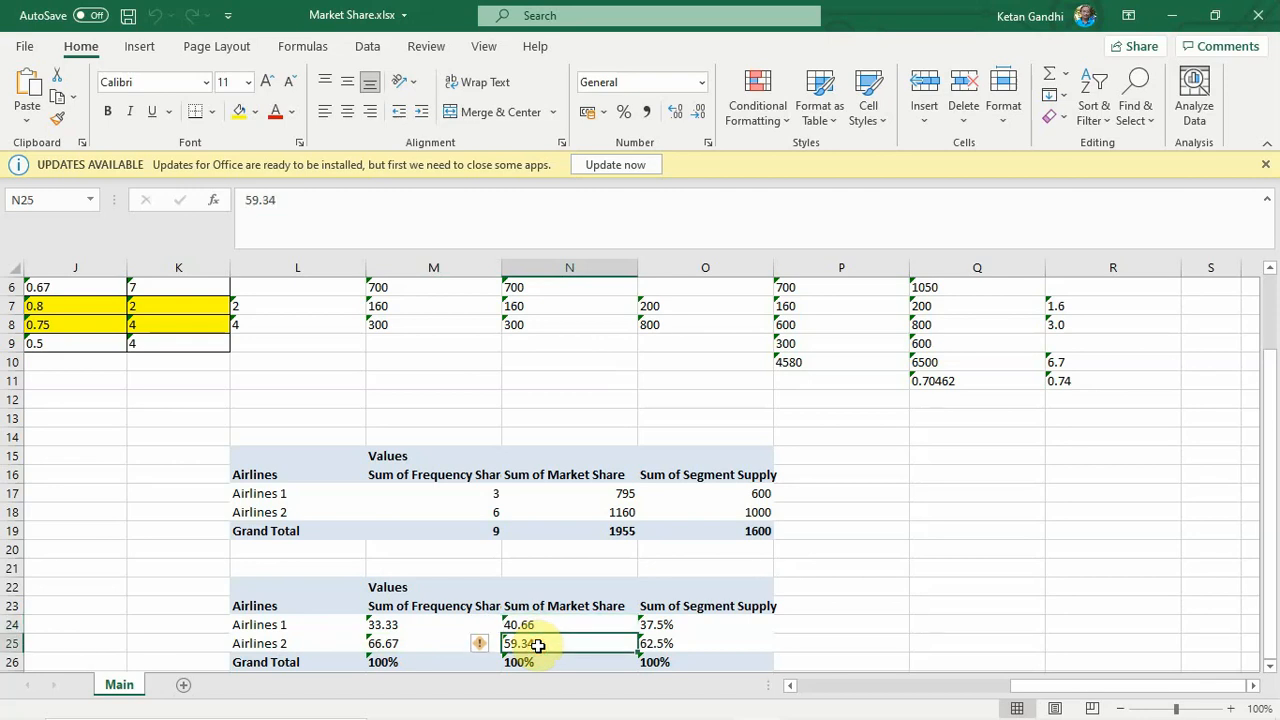
pyautogui.click(552, 621)
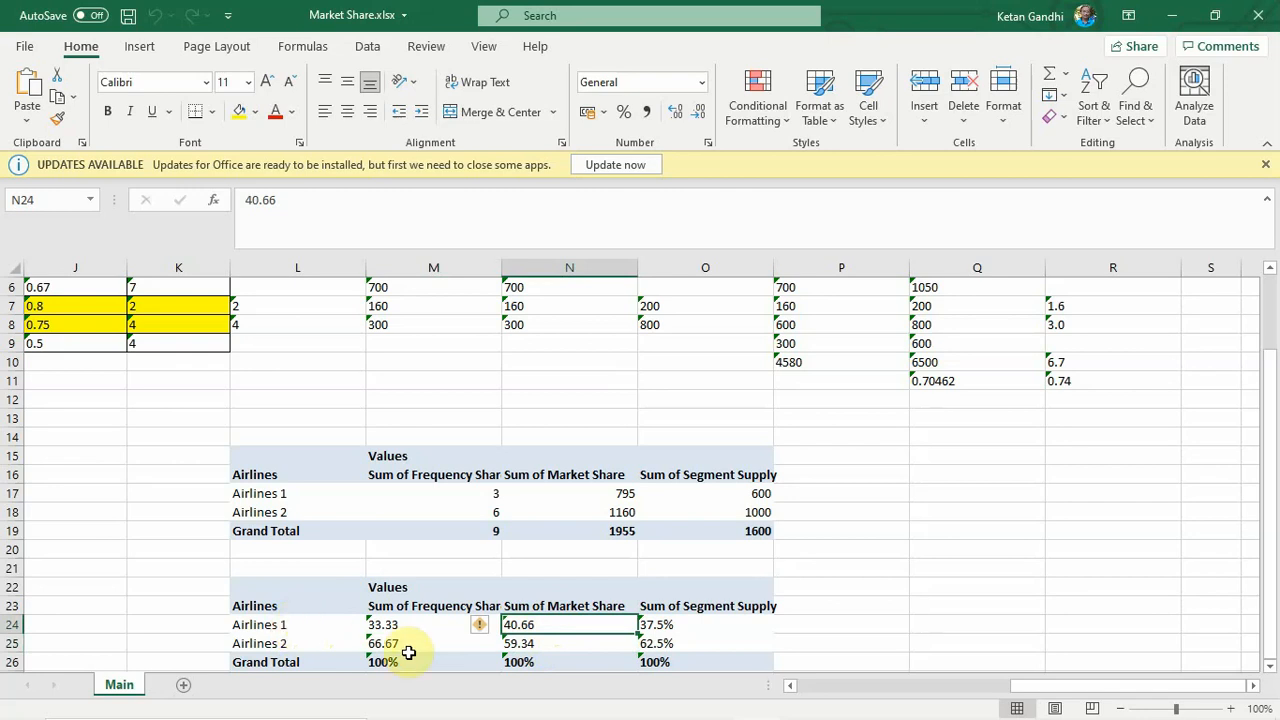
pyautogui.click(522, 646)
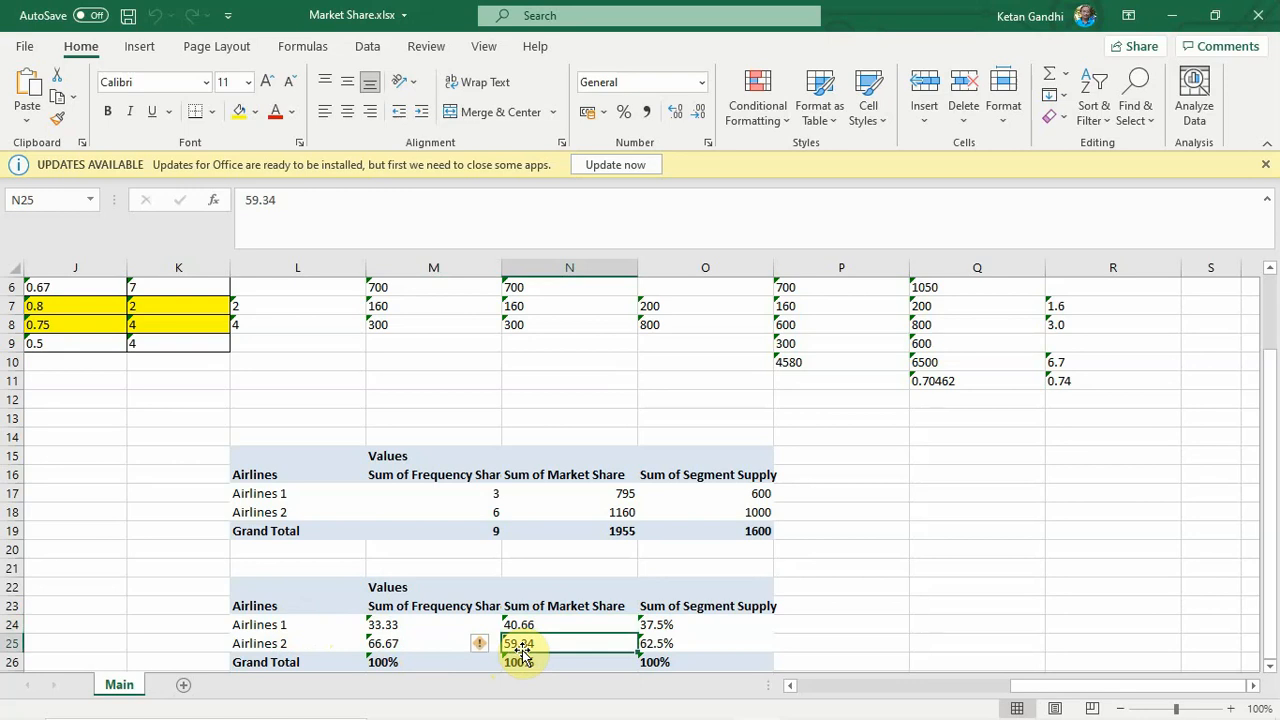
pyautogui.click(381, 641)
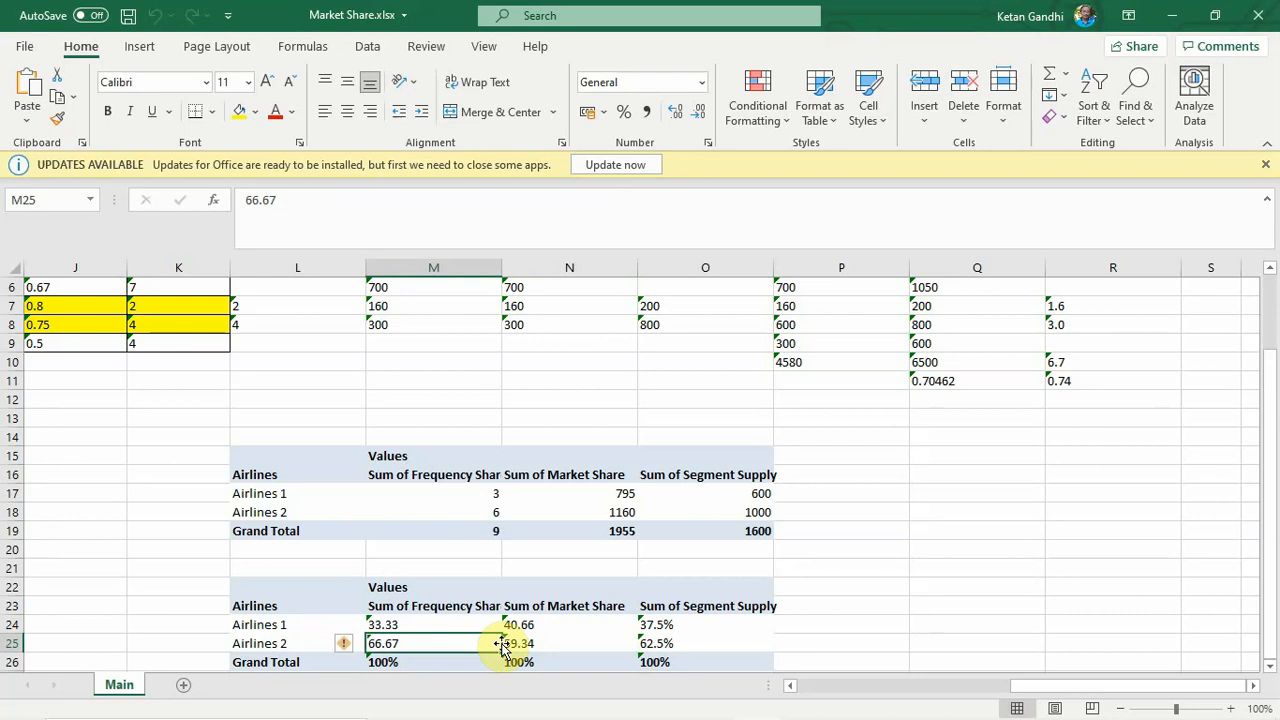
pyautogui.click(495, 512)
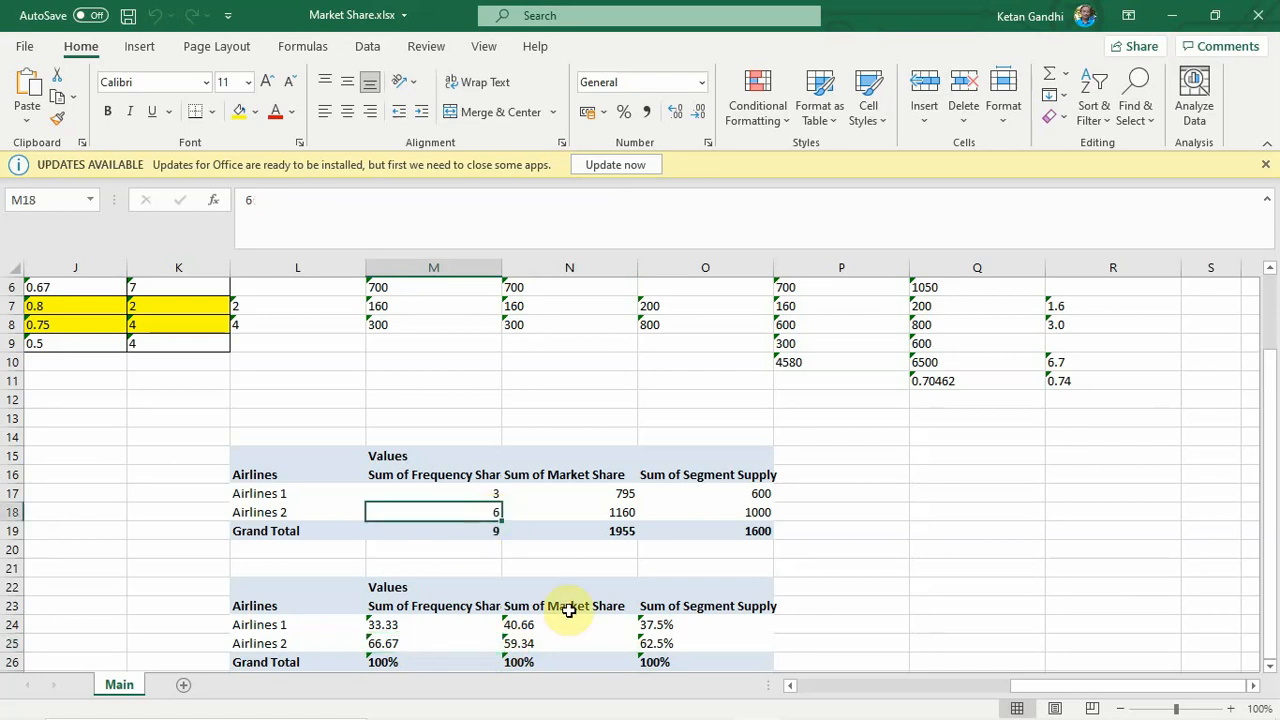
# - Check both airlines' Segment Supply percentages in the second summary table and look over the report's first columns
pyautogui.click(664, 628)
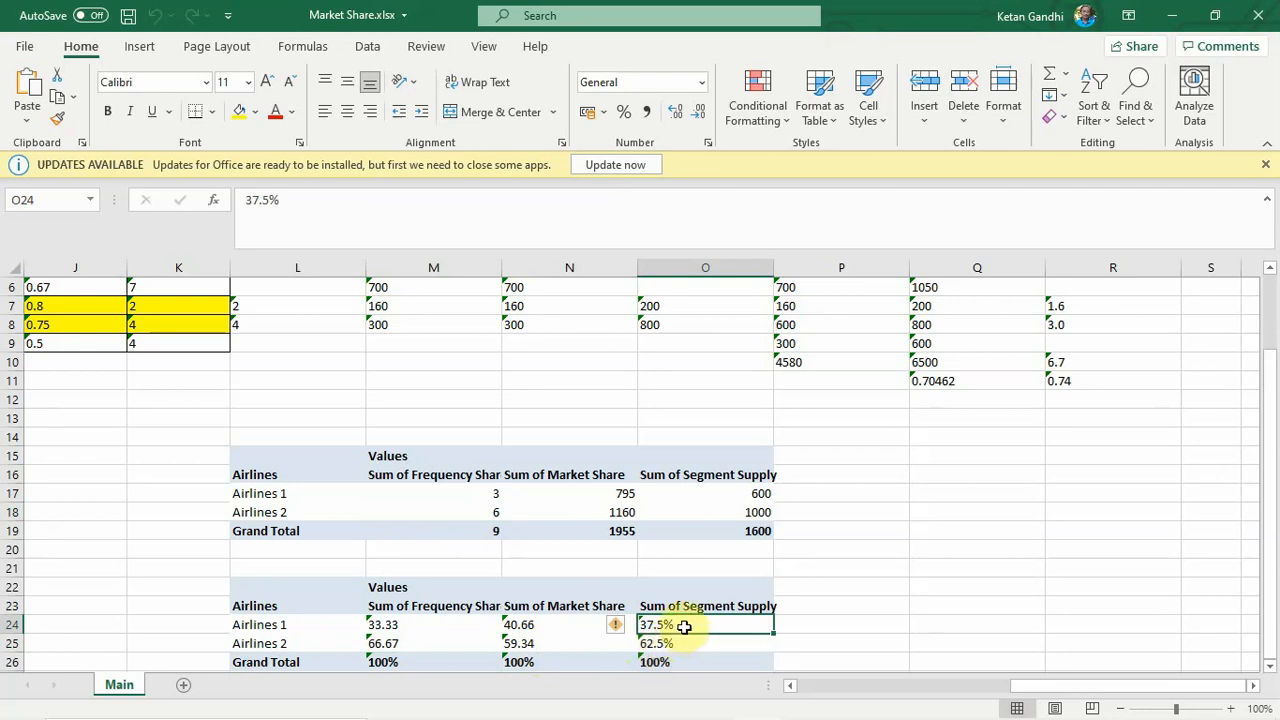
pyautogui.click(672, 642)
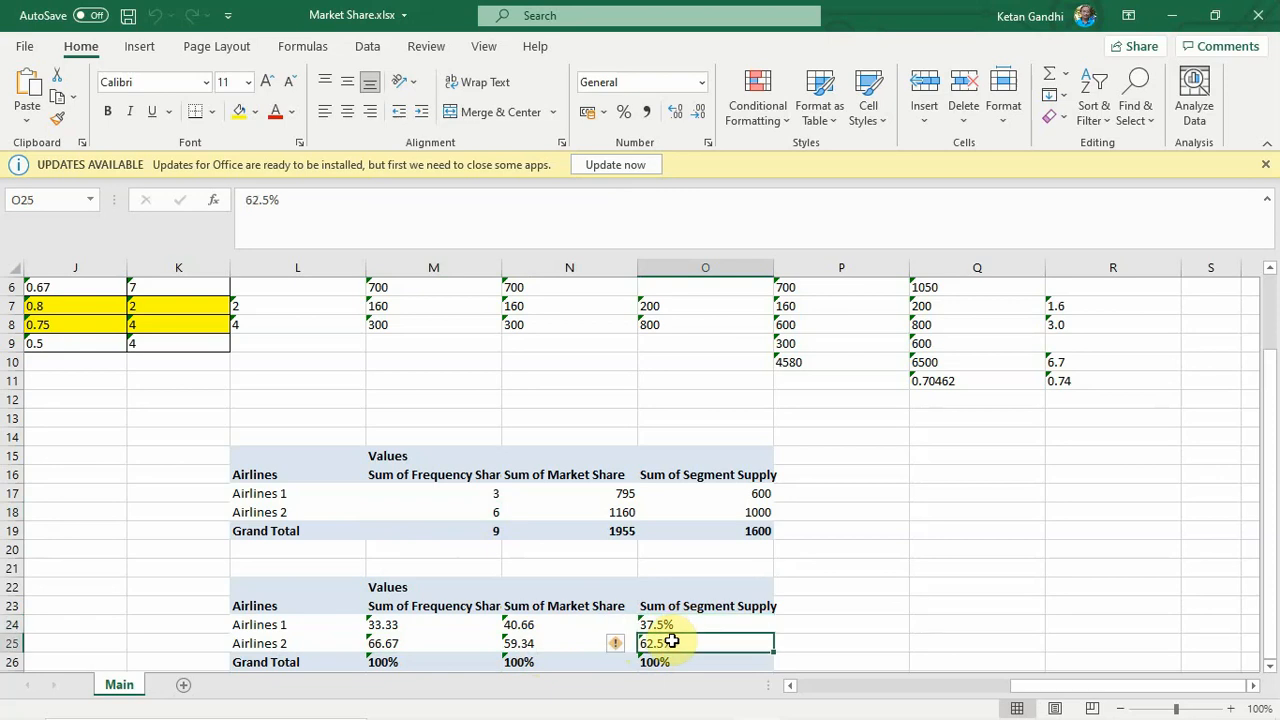
pyautogui.click(1273, 539)
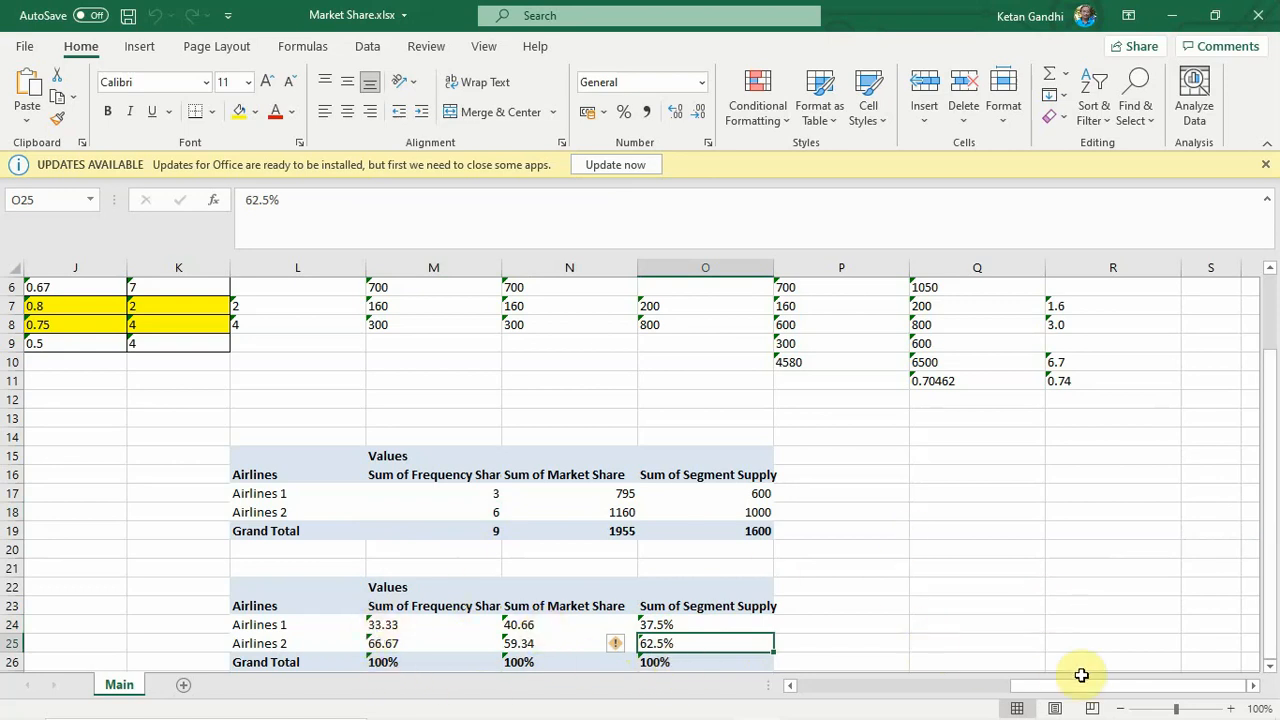
pyautogui.moveTo(1083, 686); pyautogui.dragTo(826, 695)
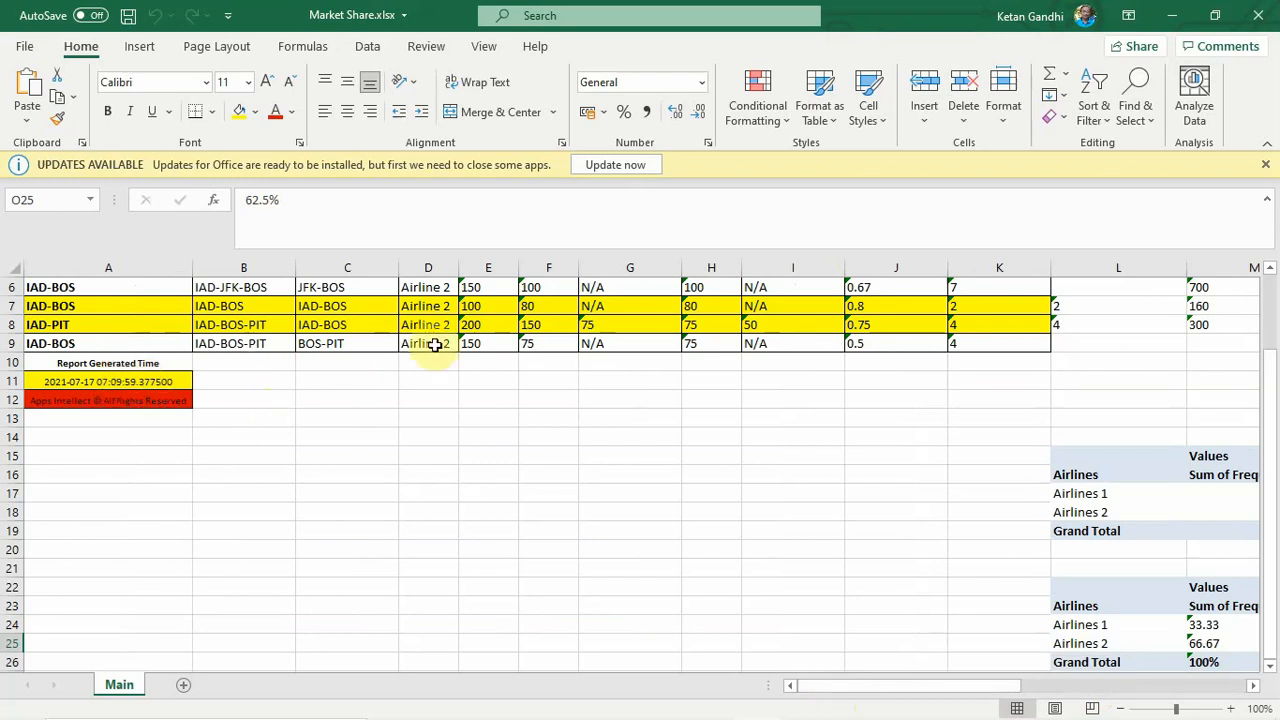
# - Close the Market Share workbook, minimize the MEA folder window and switch back to the Market Elasticity Analysis Tool
pyautogui.click(1254, 18)
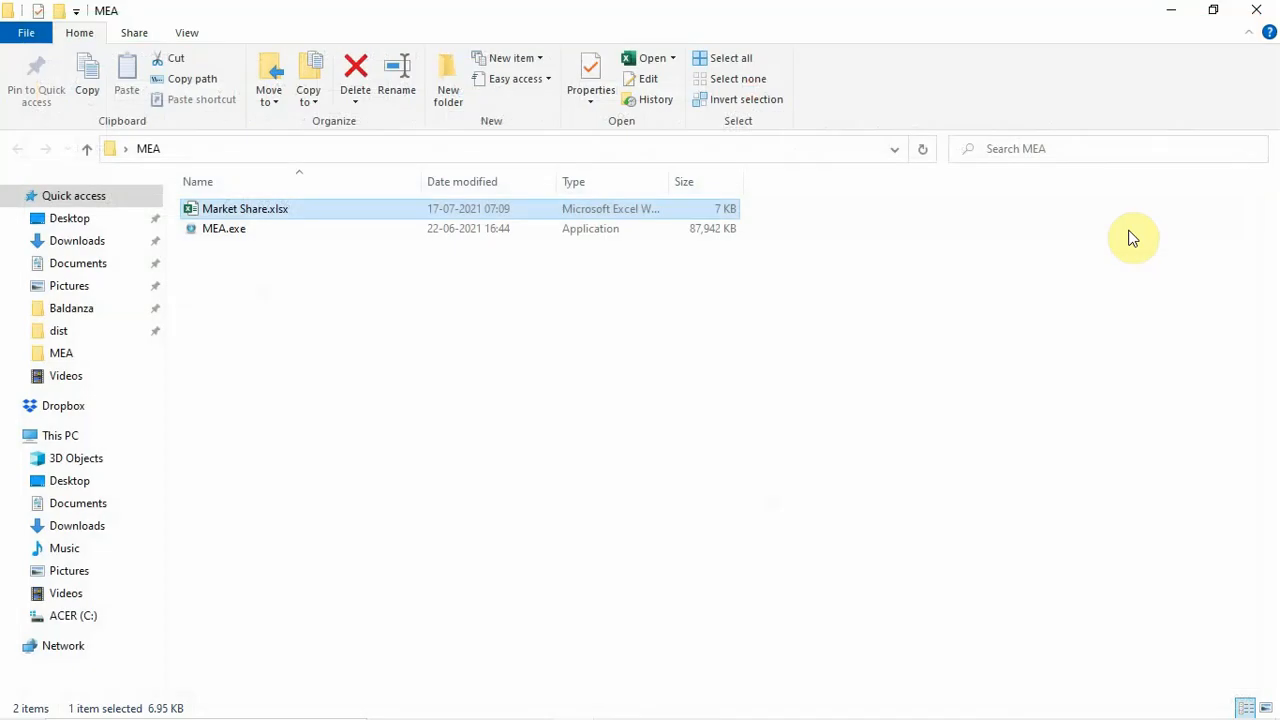
pyautogui.click(1171, 18)
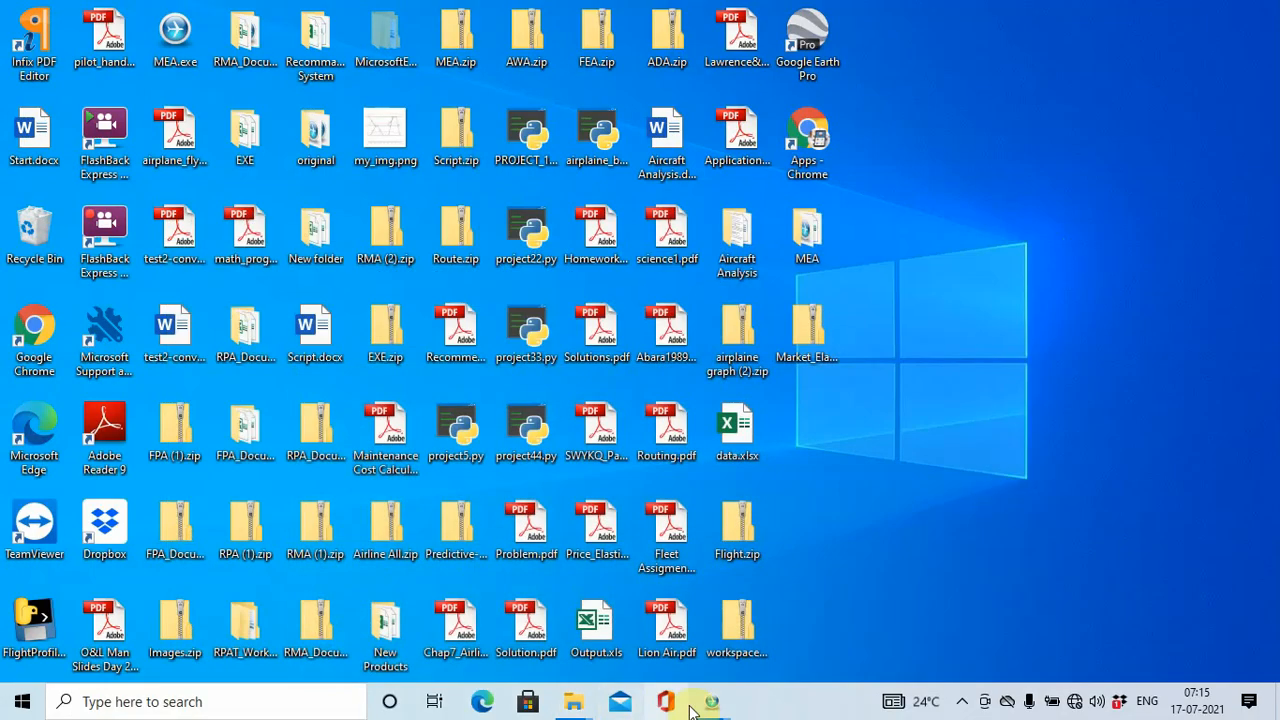
pyautogui.moveTo(717, 706)
pyautogui.click(788, 556)
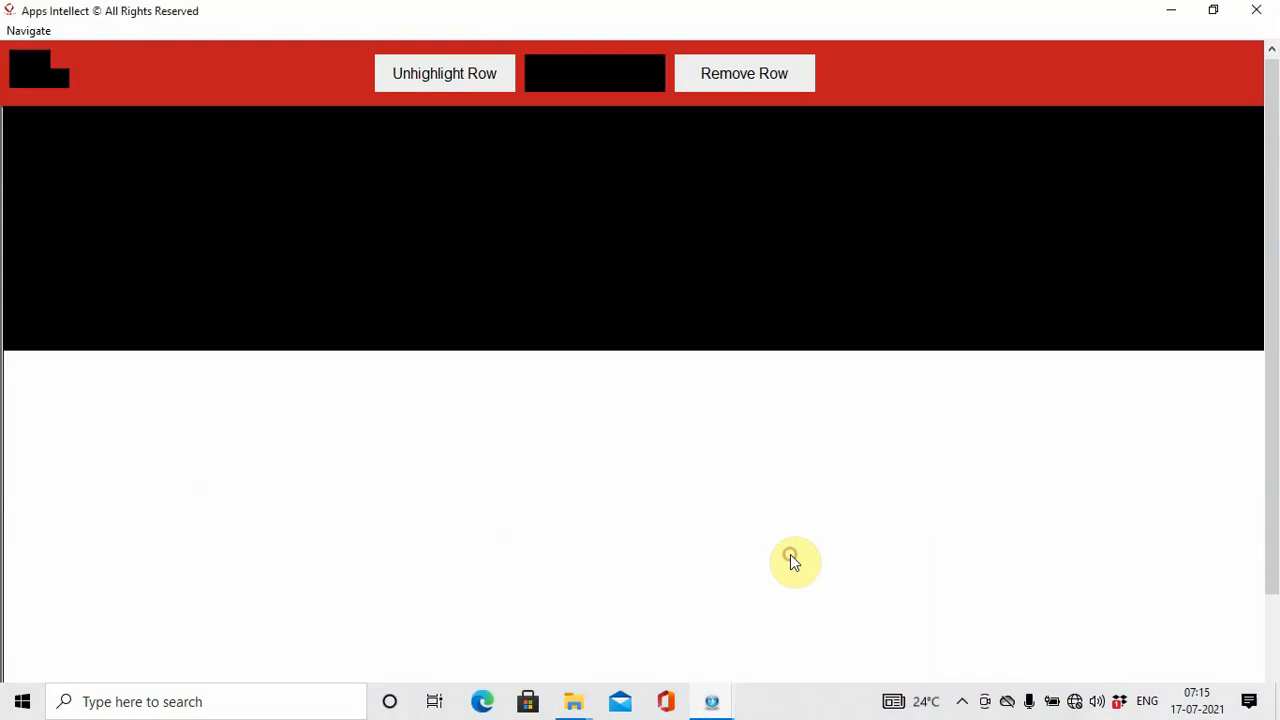
# - Return to the tool's start page and choose Price Elasticity Analysis
pyautogui.click(24, 31)
pyautogui.click(40, 78)
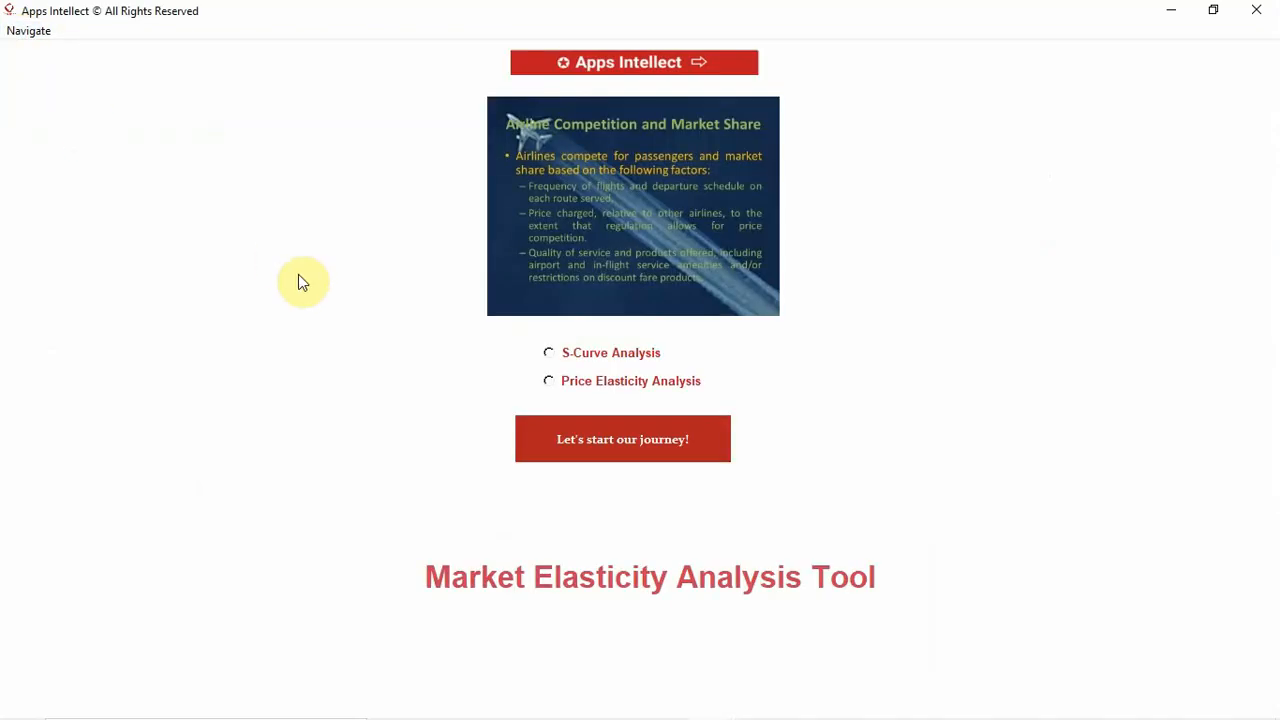
pyautogui.click(551, 382)
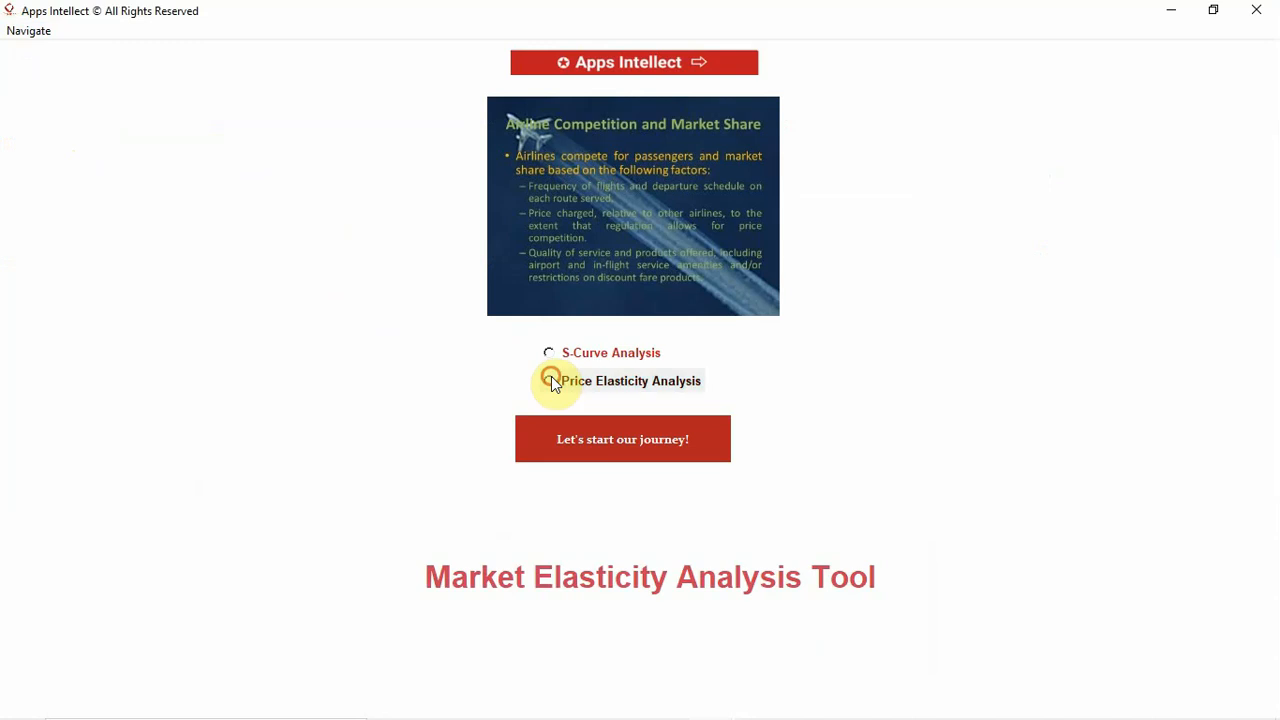
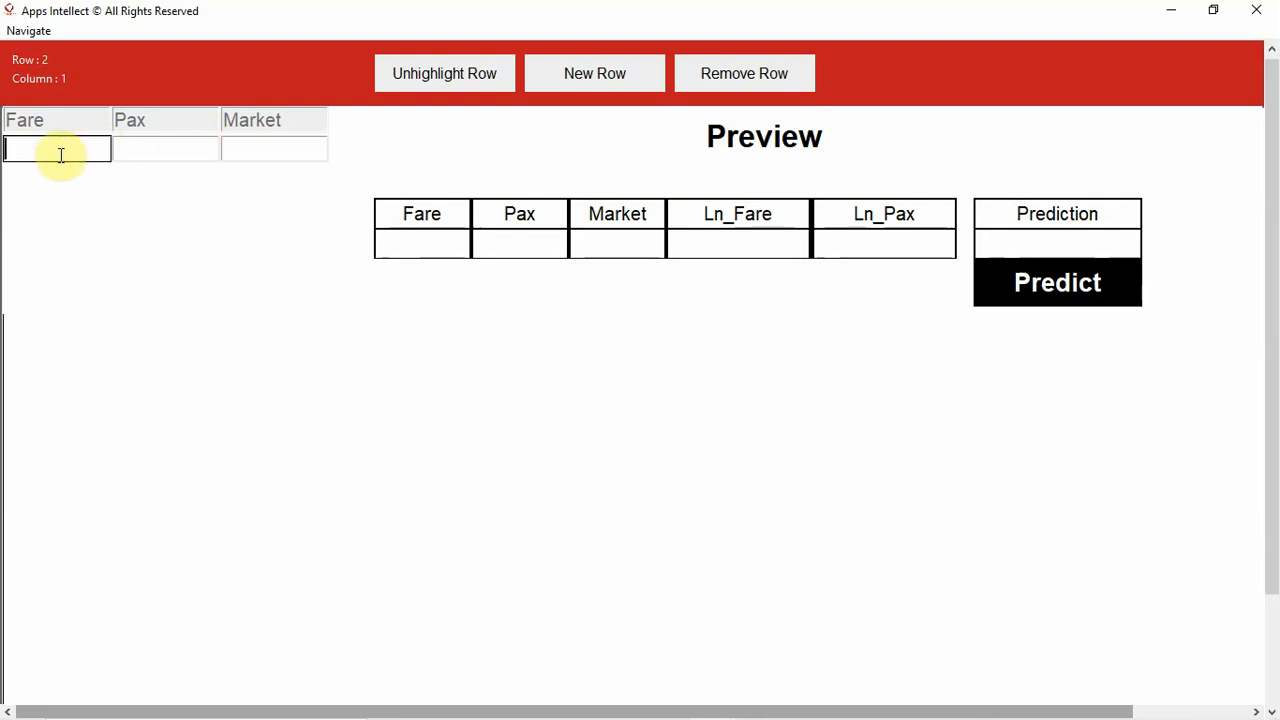
# - Fill the first data row with Fare 85, Pax 363 and Market DCA
pyautogui.write('85')
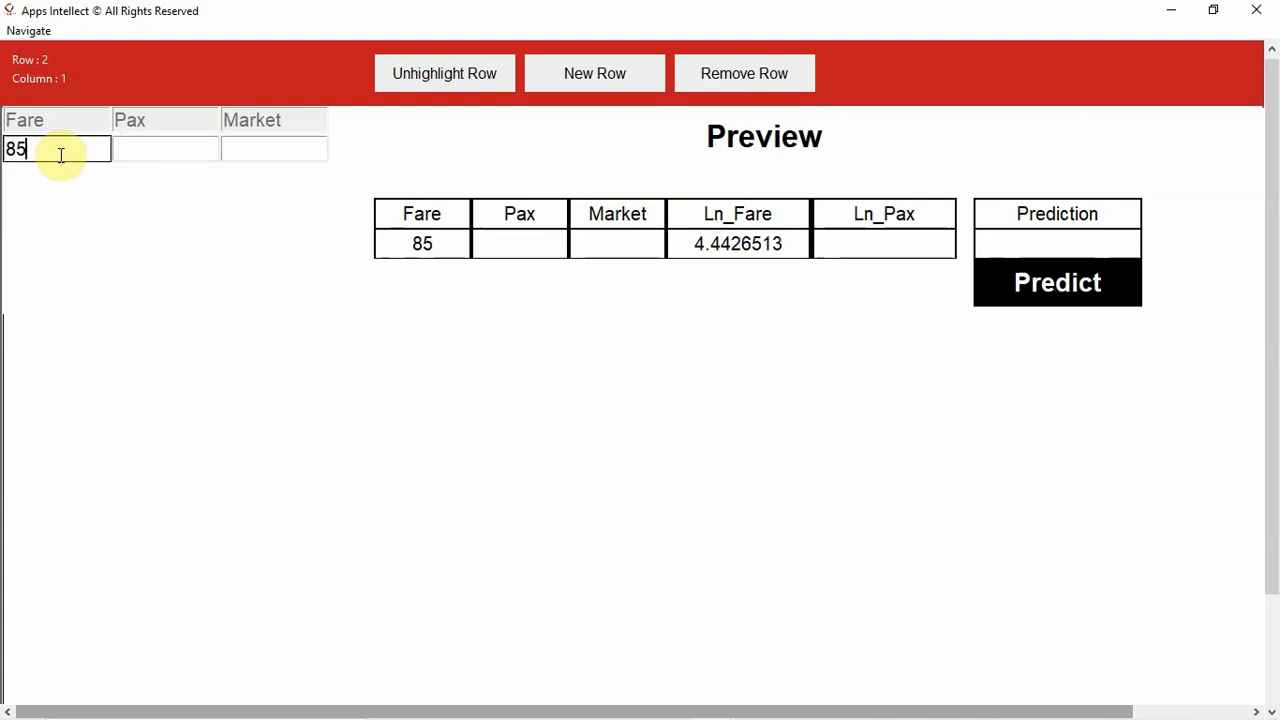
pyautogui.click(141, 154)
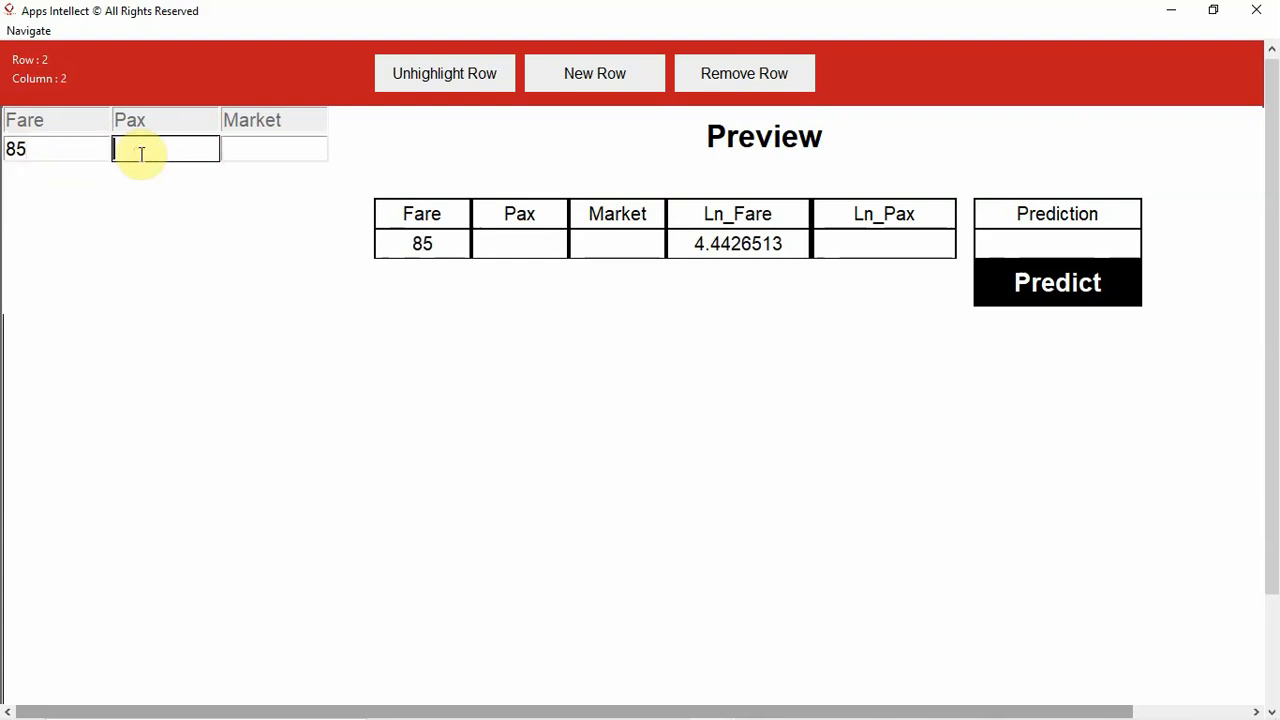
pyautogui.write('3')
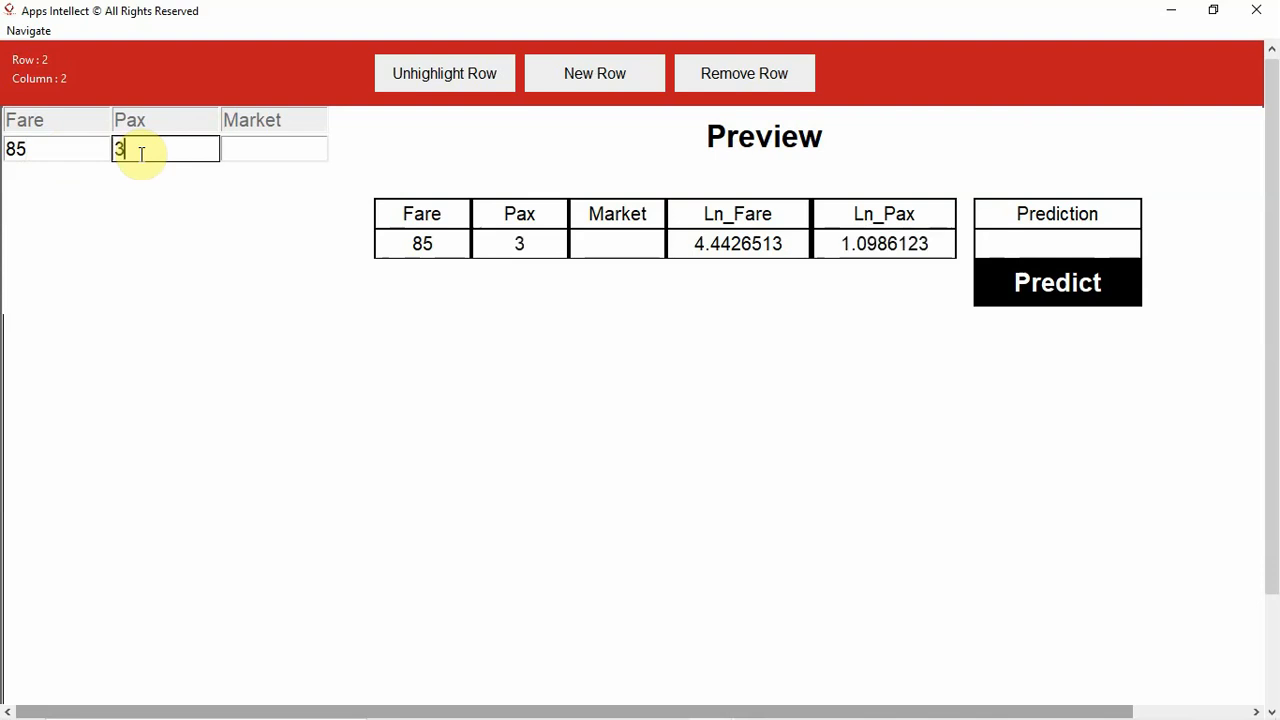
pyautogui.write('63')
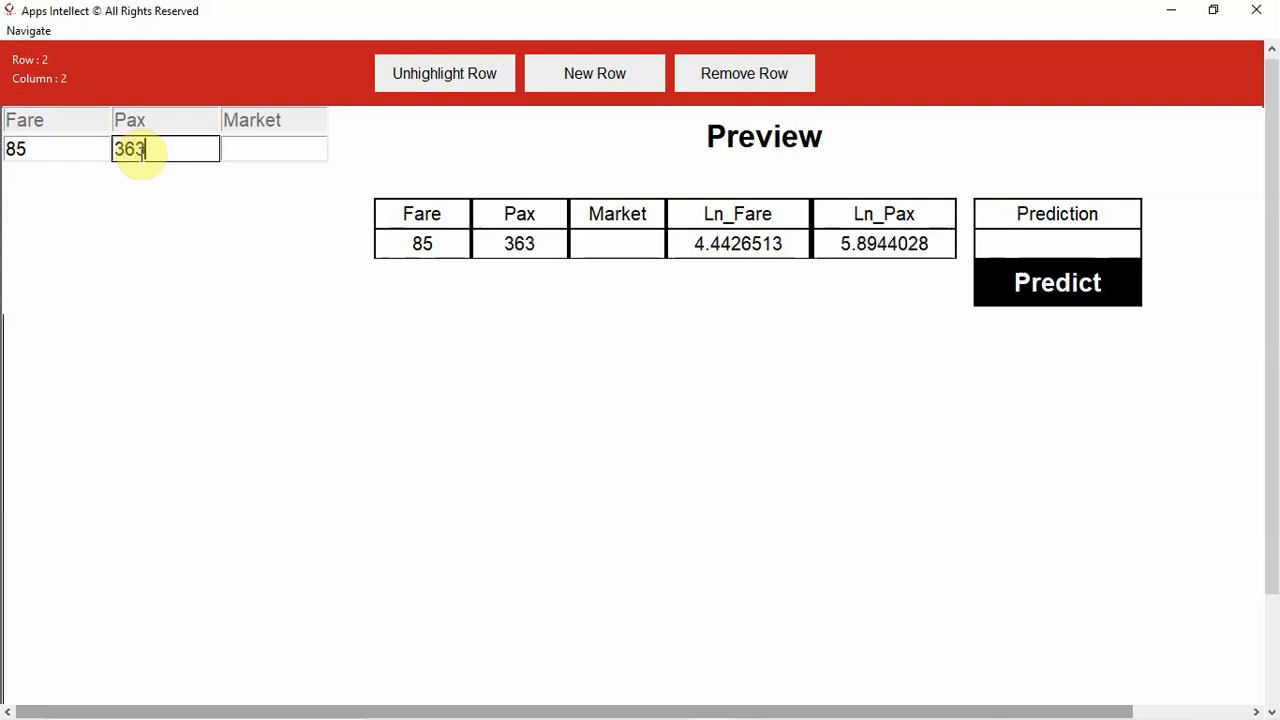
pyautogui.click(248, 153)
pyautogui.write('DCA')
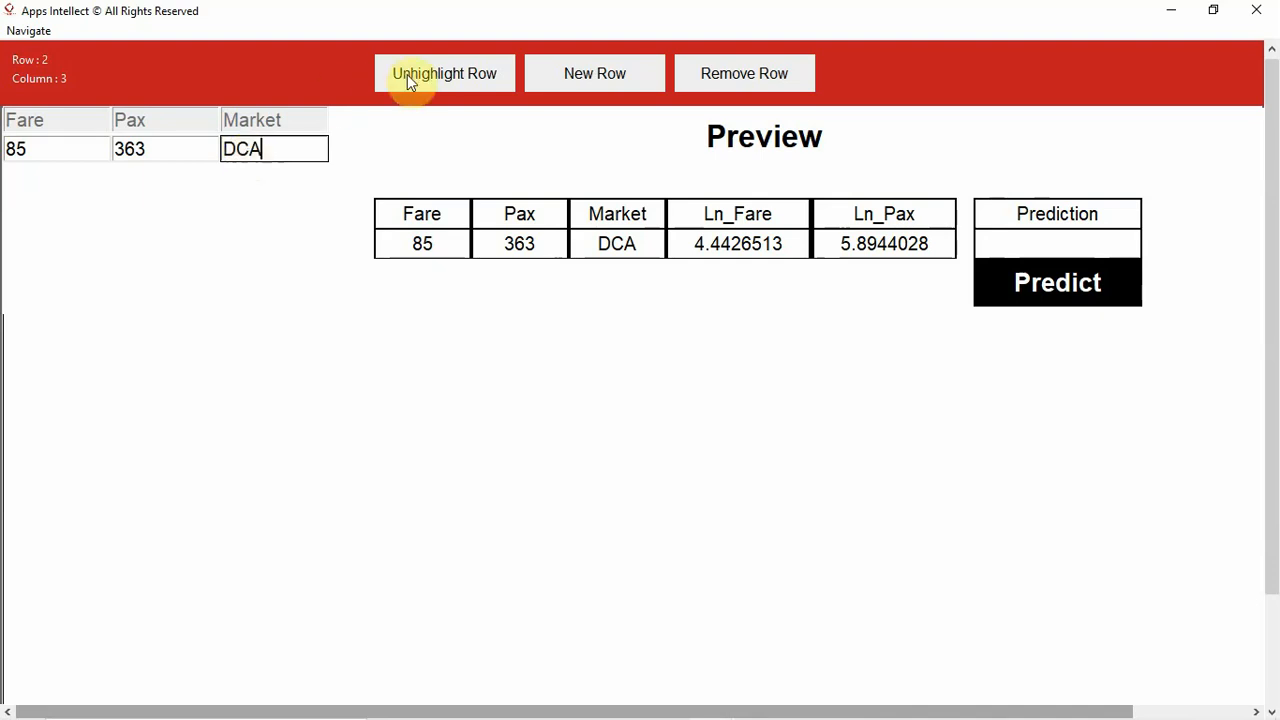
pyautogui.click(40, 152)
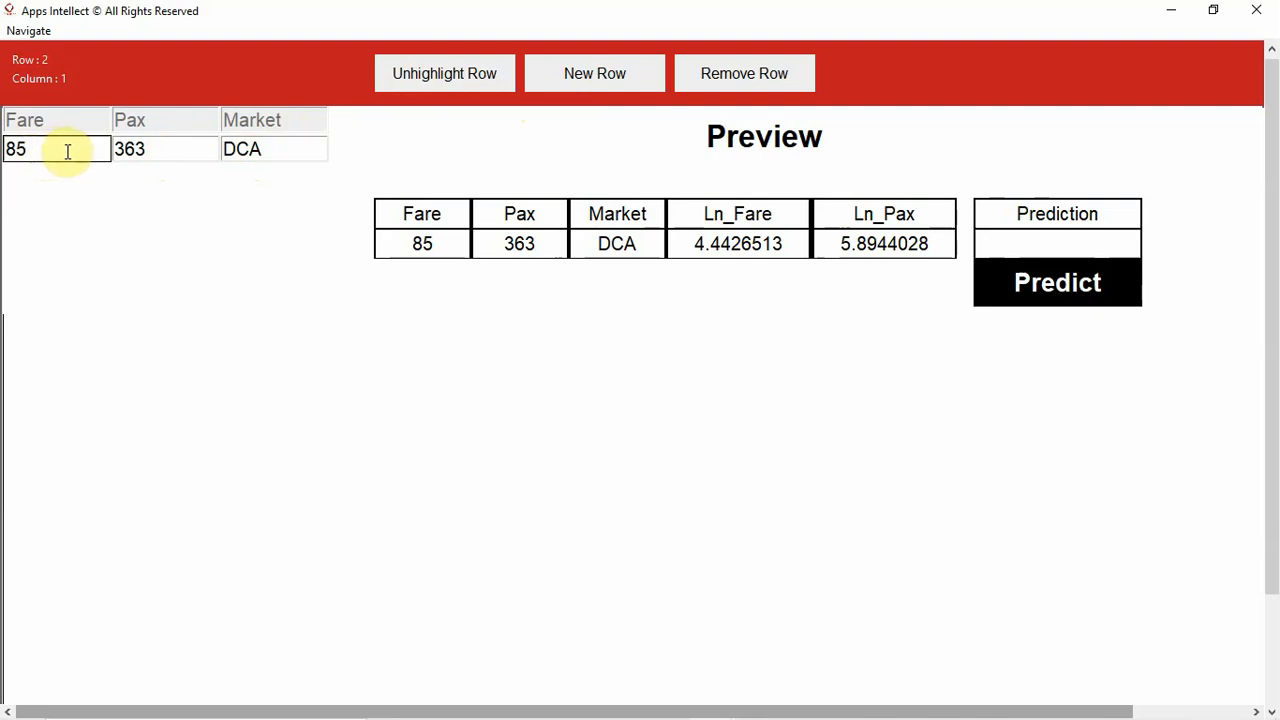
pyautogui.click(172, 148)
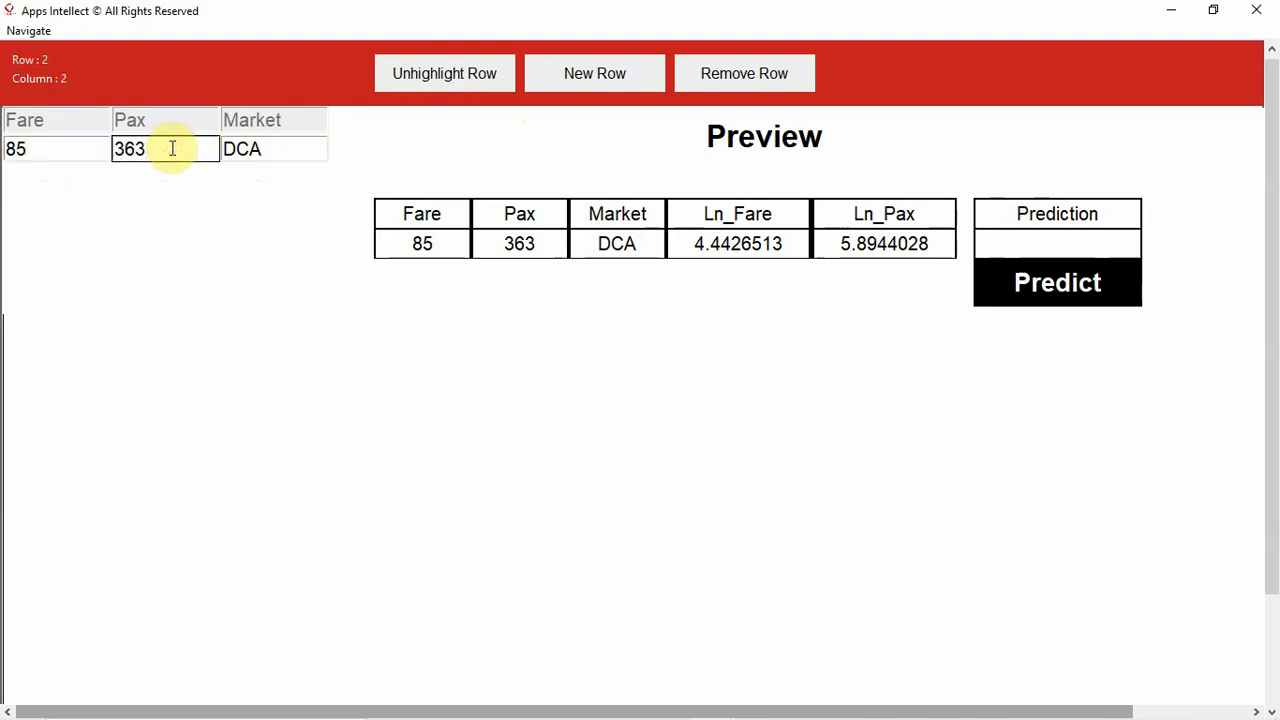
# - Add a second data row and enter Fare 90 and Pax 99 in it
pyautogui.click(560, 85)
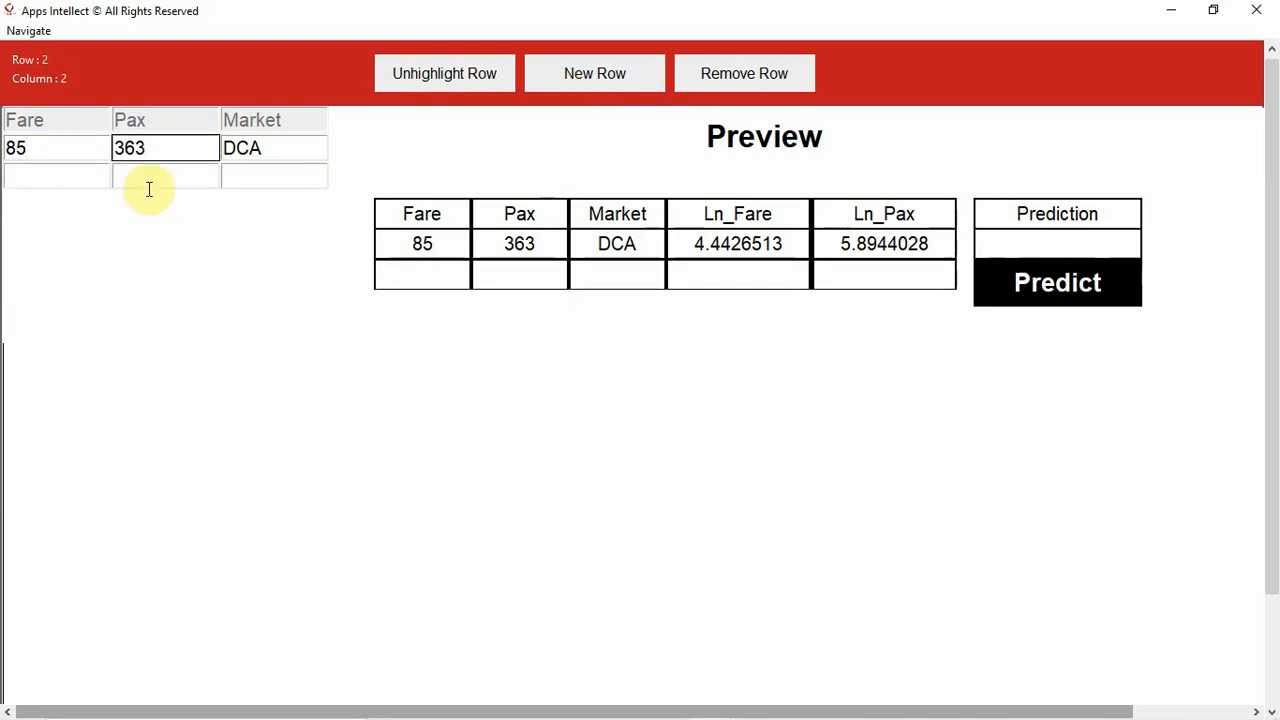
pyautogui.click(56, 176)
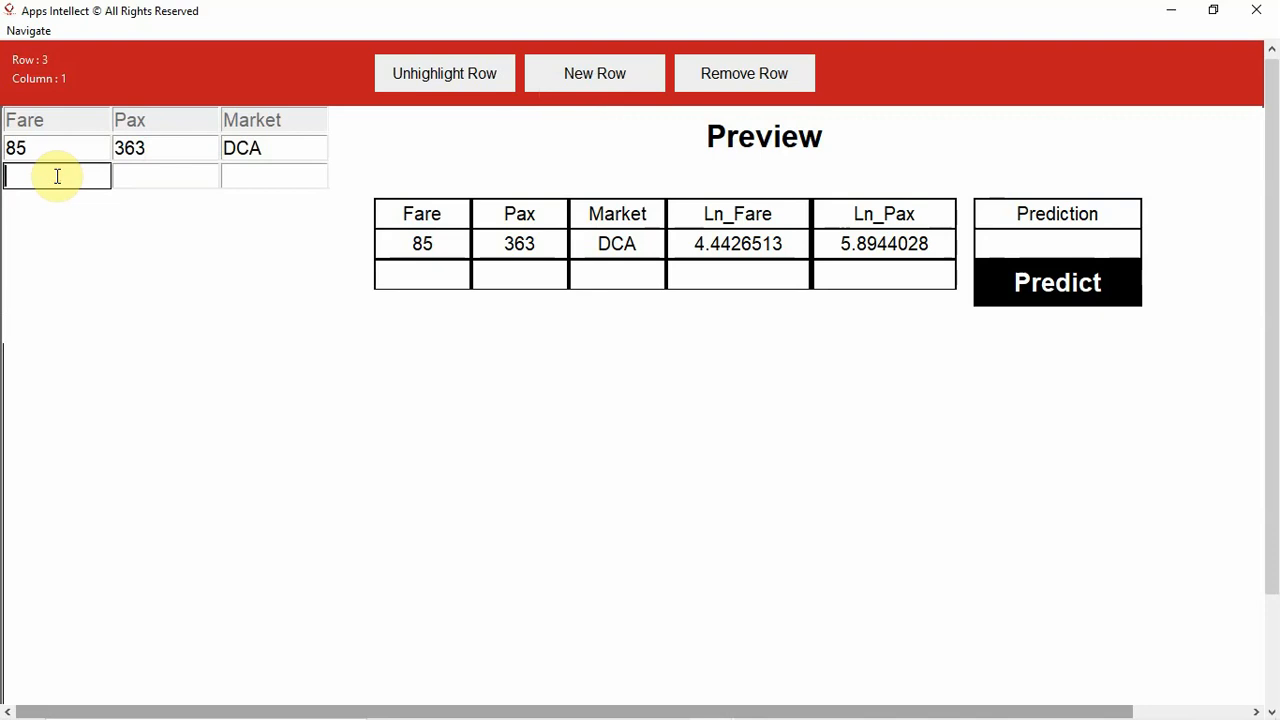
pyautogui.write('90')
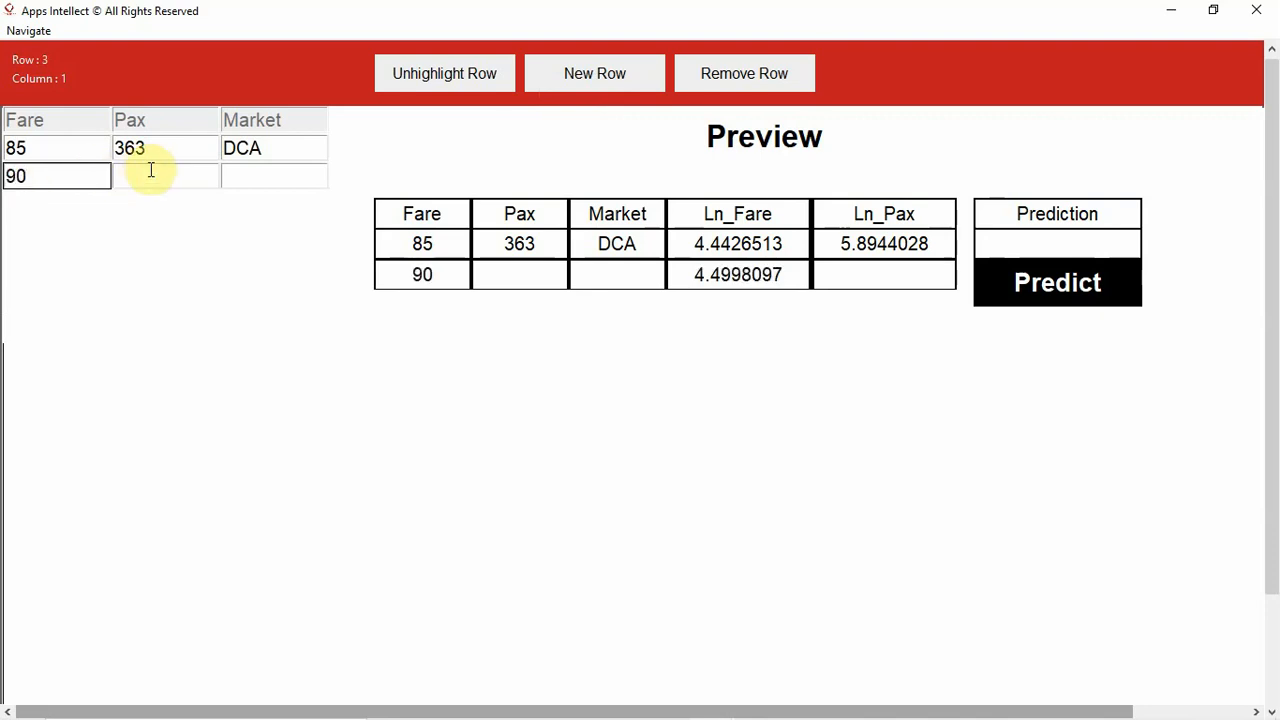
pyautogui.click(149, 171)
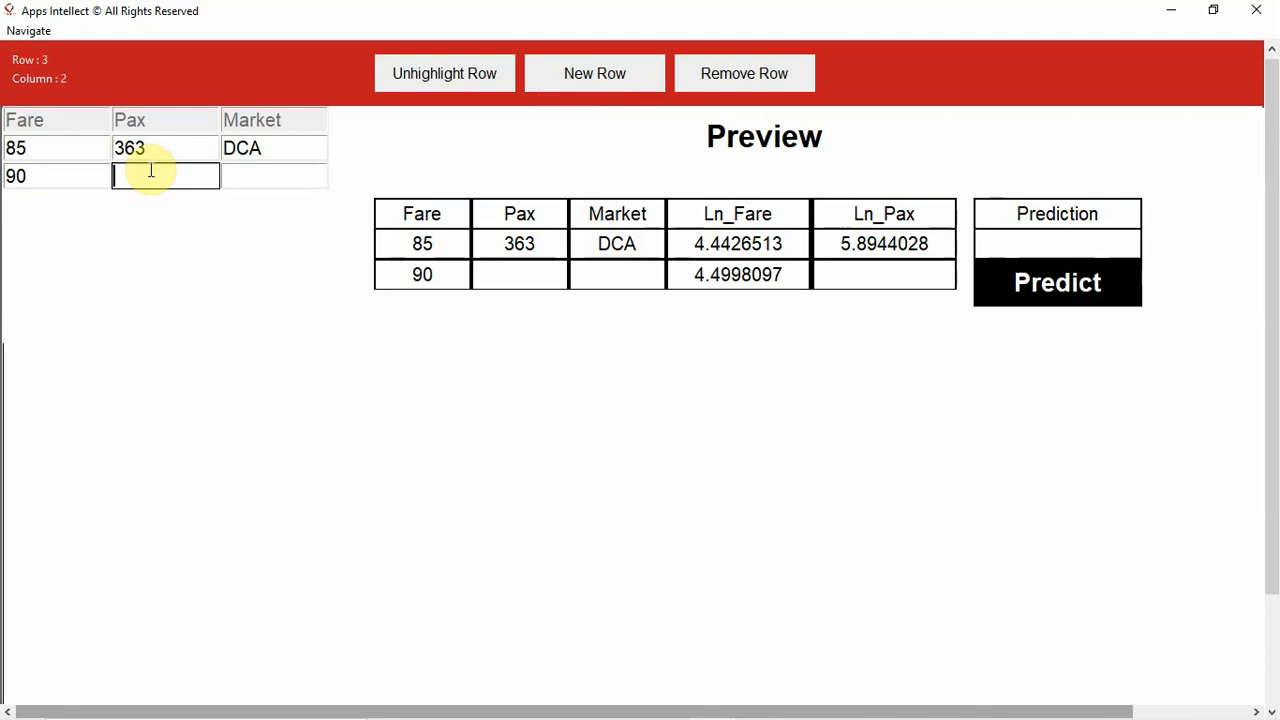
pyautogui.write('99')
pyautogui.click(255, 174)
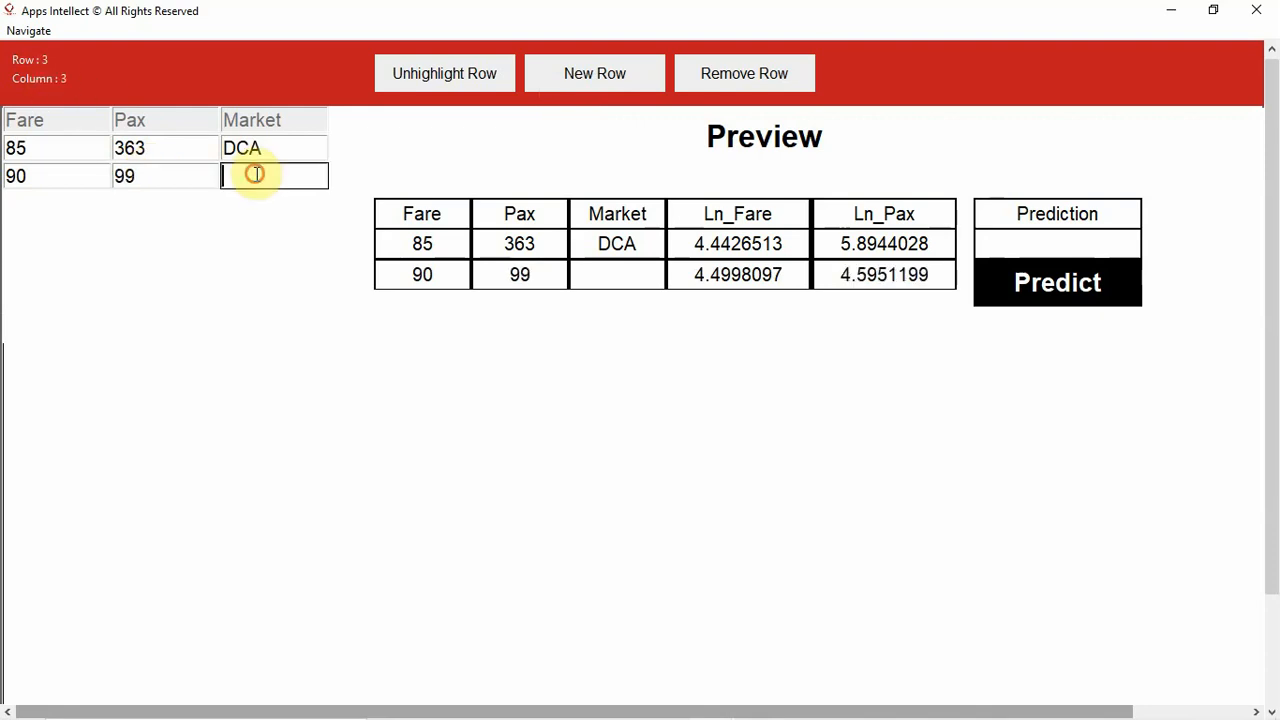
pyautogui.write('IAD-BOS')
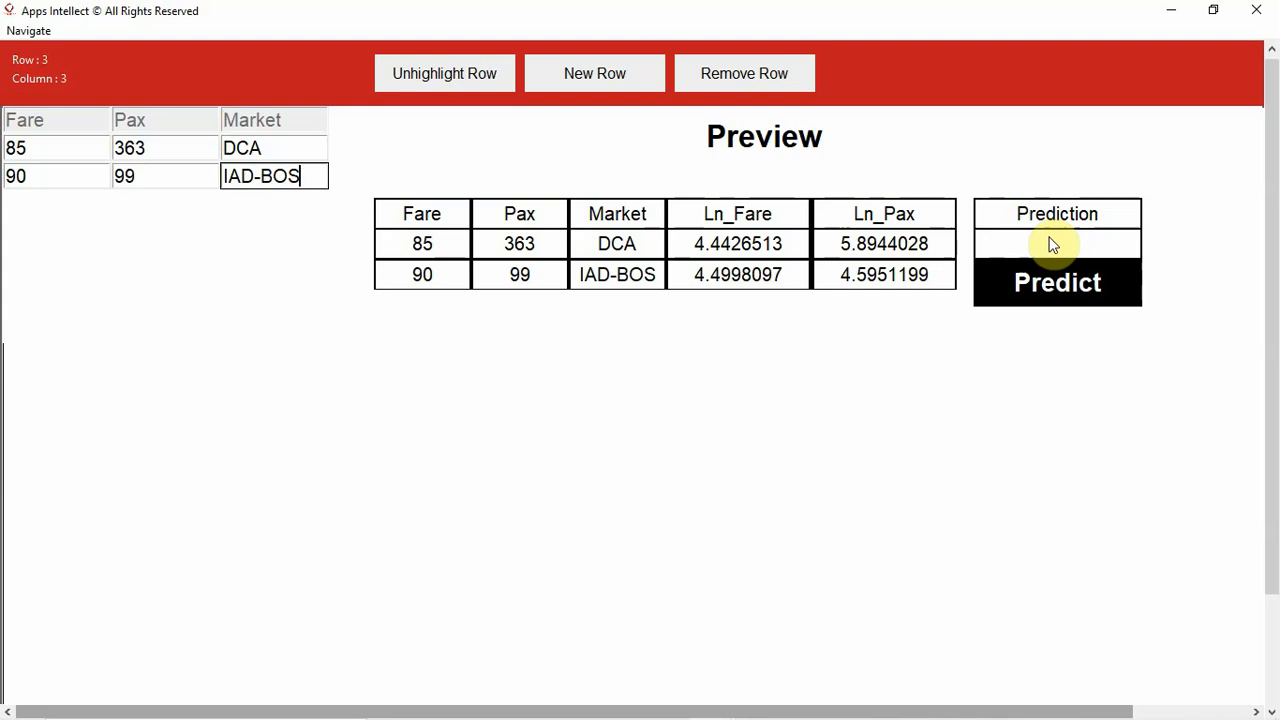
pyautogui.press('BackSpace')
pyautogui.press('BackSpace')
pyautogui.press('BackSpace')
pyautogui.press('BackSpace')
pyautogui.press('BackSpace')
pyautogui.press('BackSpace')
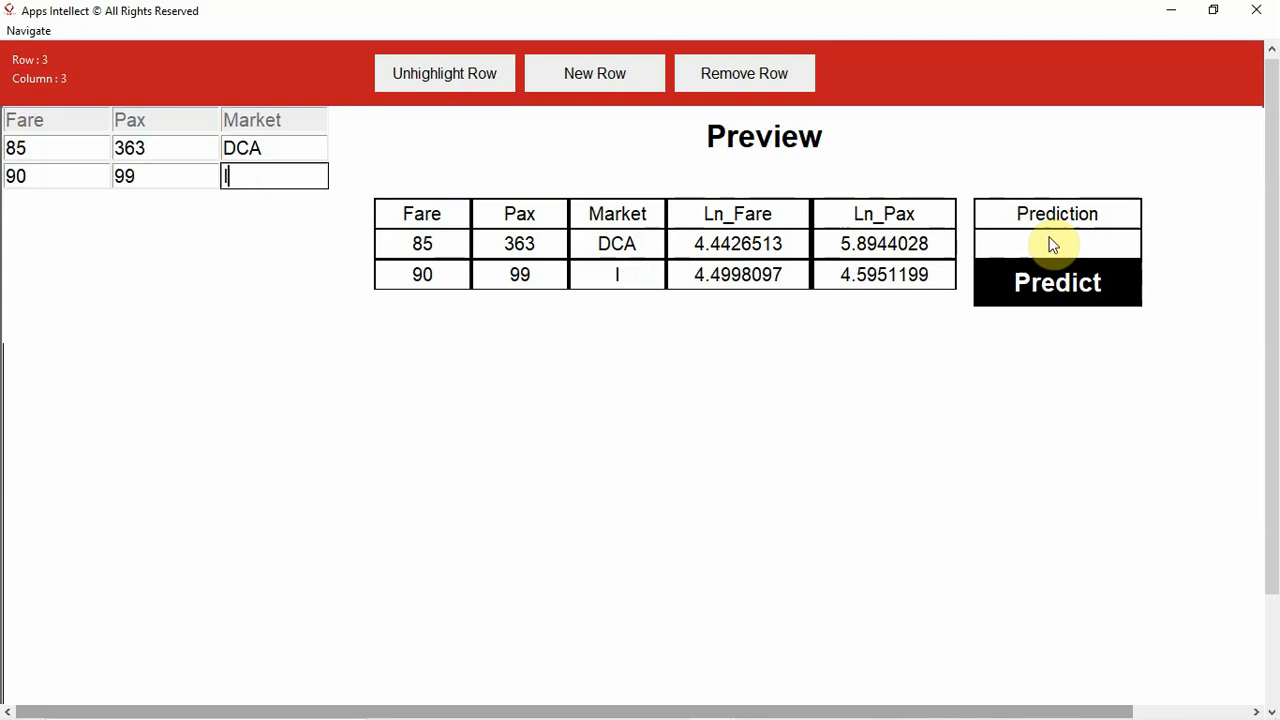
pyautogui.press('BackSpace')
# - Copy the market code DCA from the first data row into the second row's Market cell
pyautogui.click(303, 140)
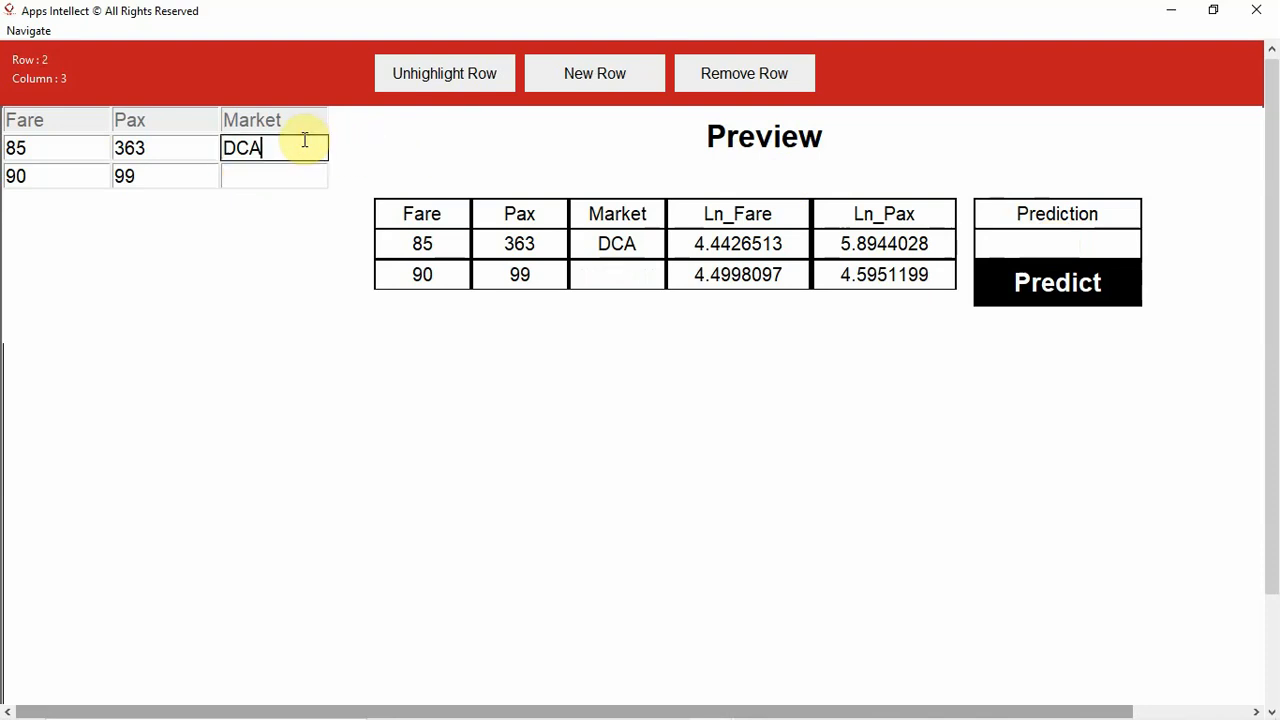
pyautogui.hotkey('shift', 'Tab')
pyautogui.hotkey('shift', 'Tab')
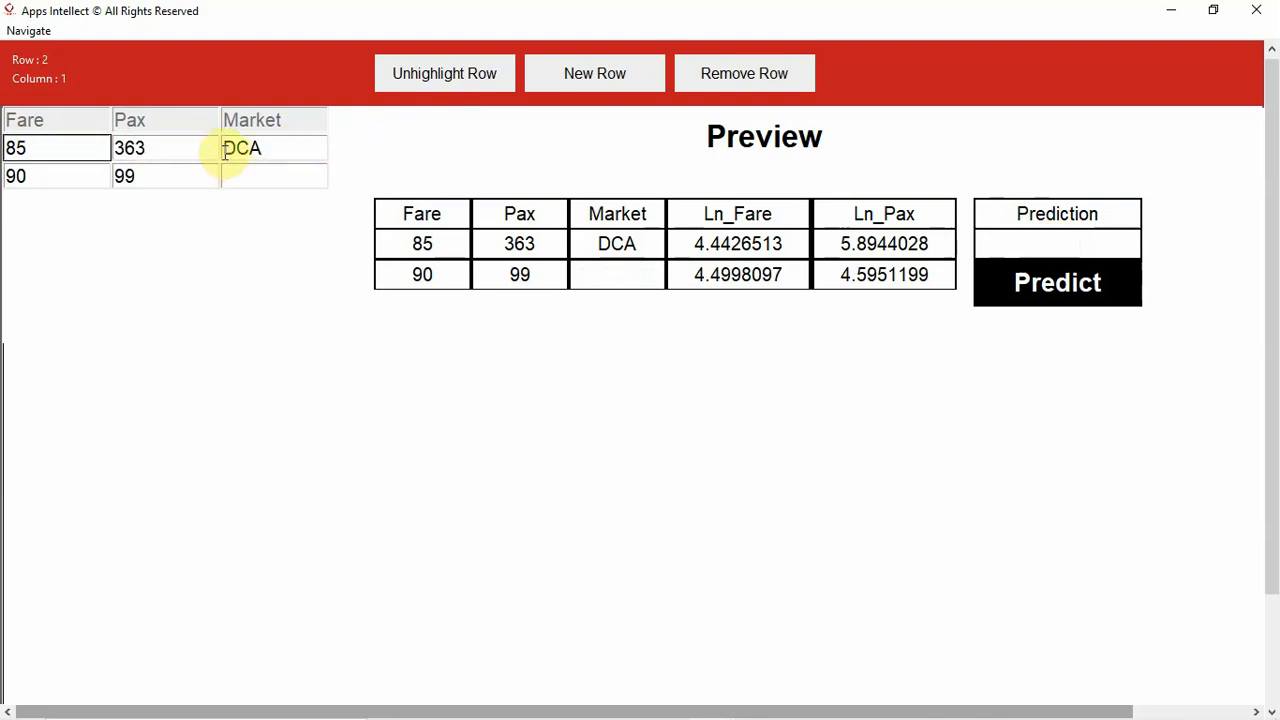
pyautogui.moveTo(227, 149); pyautogui.dragTo(274, 153)
pyautogui.hotkey('ctrl', 'c')
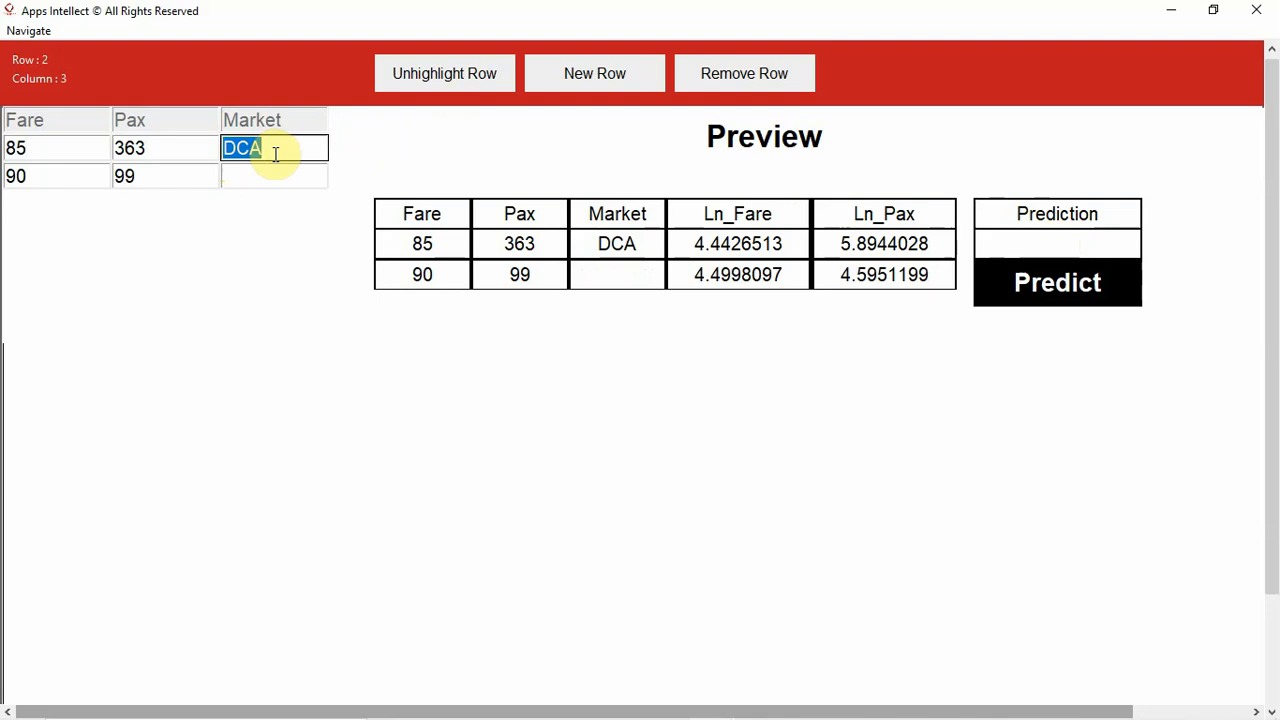
pyautogui.click(257, 177)
pyautogui.hotkey('ctrl', 'v')
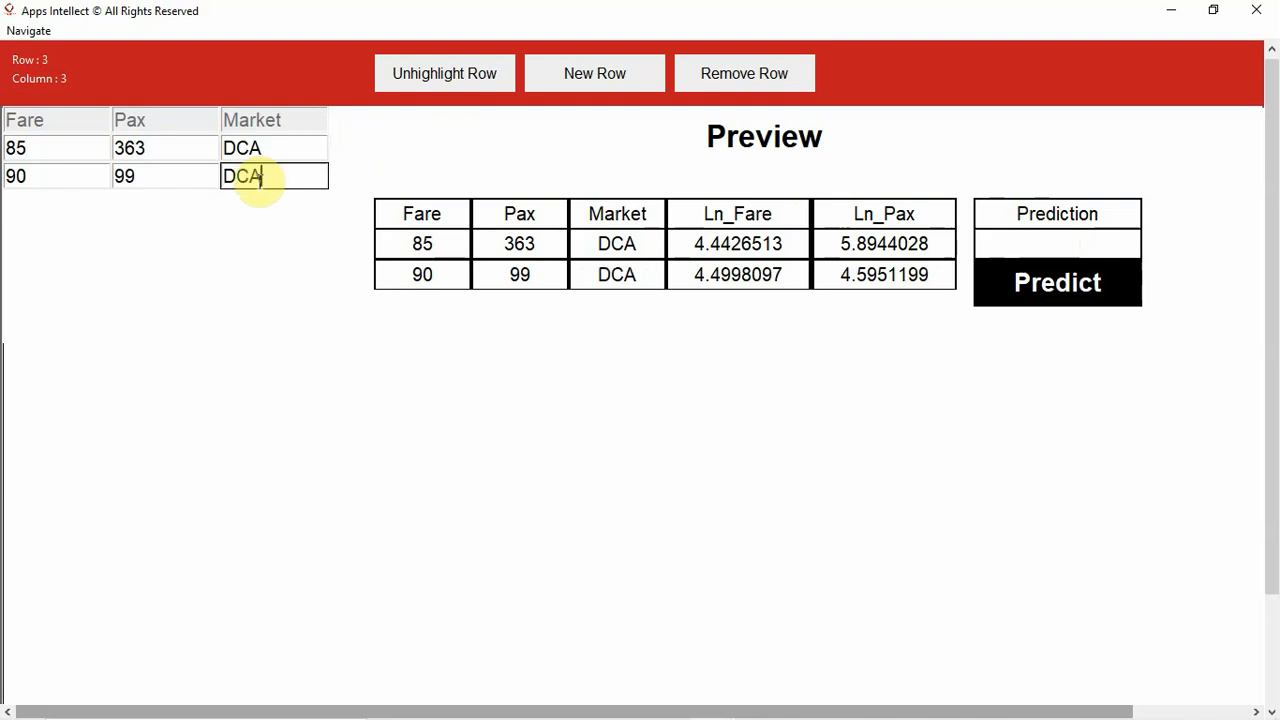
# - Add a third data row with Fare 95, Pax 93 and Market DCA
pyautogui.click(582, 84)
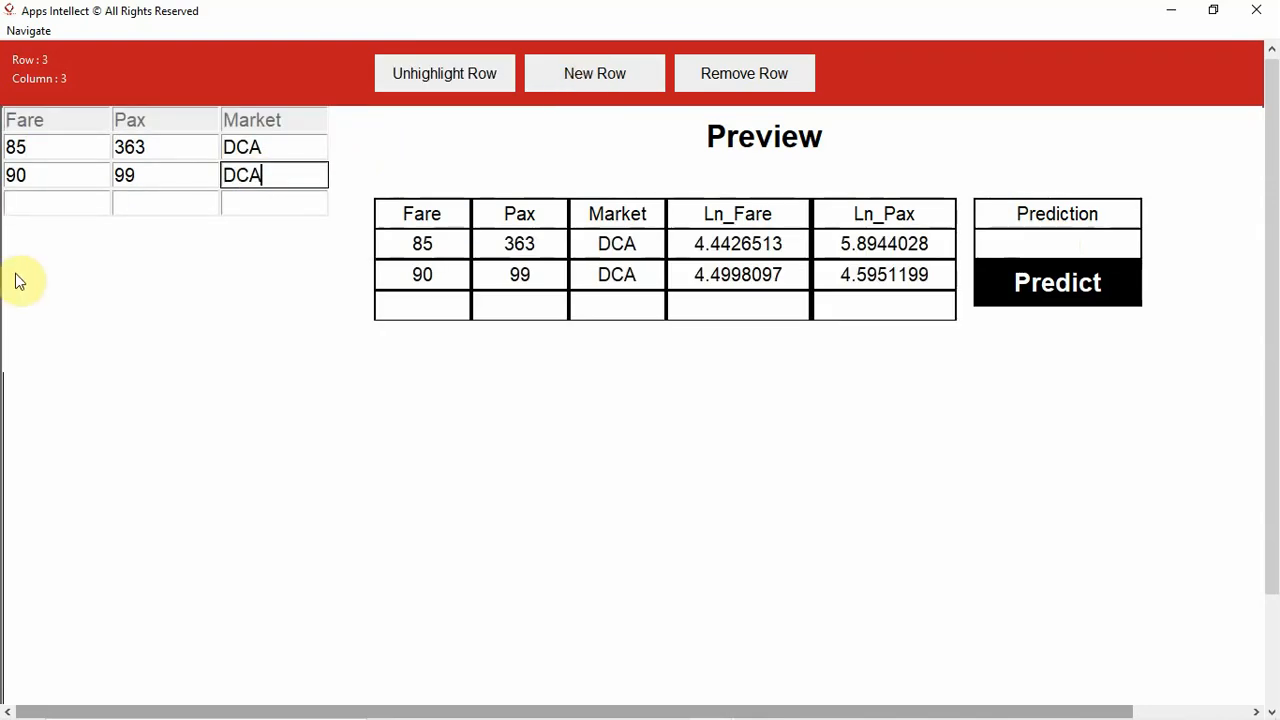
pyautogui.click(31, 205)
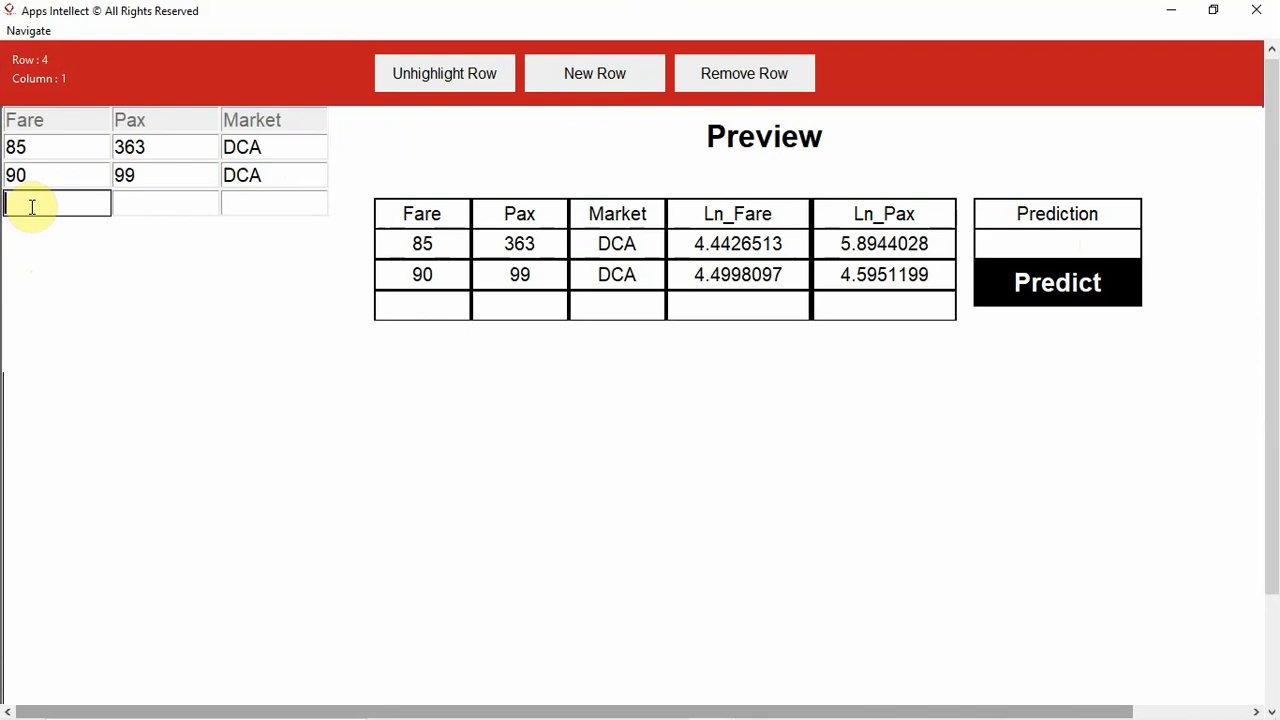
pyautogui.write('95')
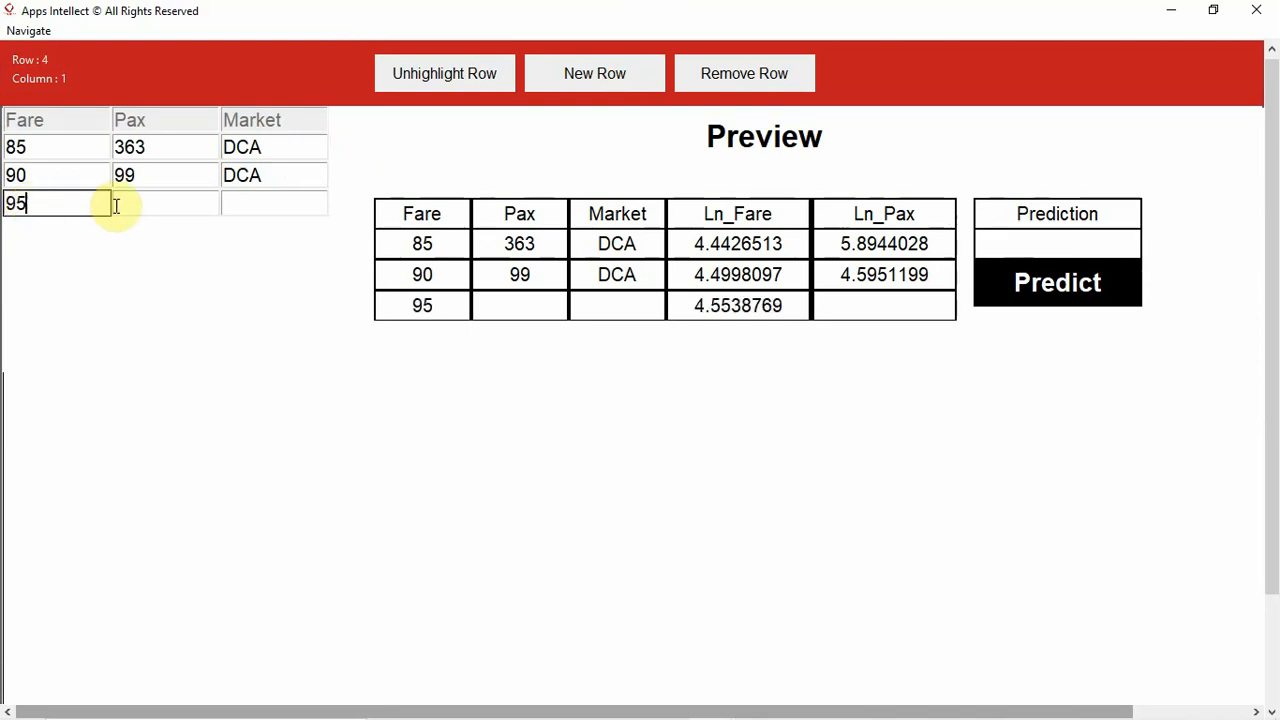
pyautogui.click(117, 205)
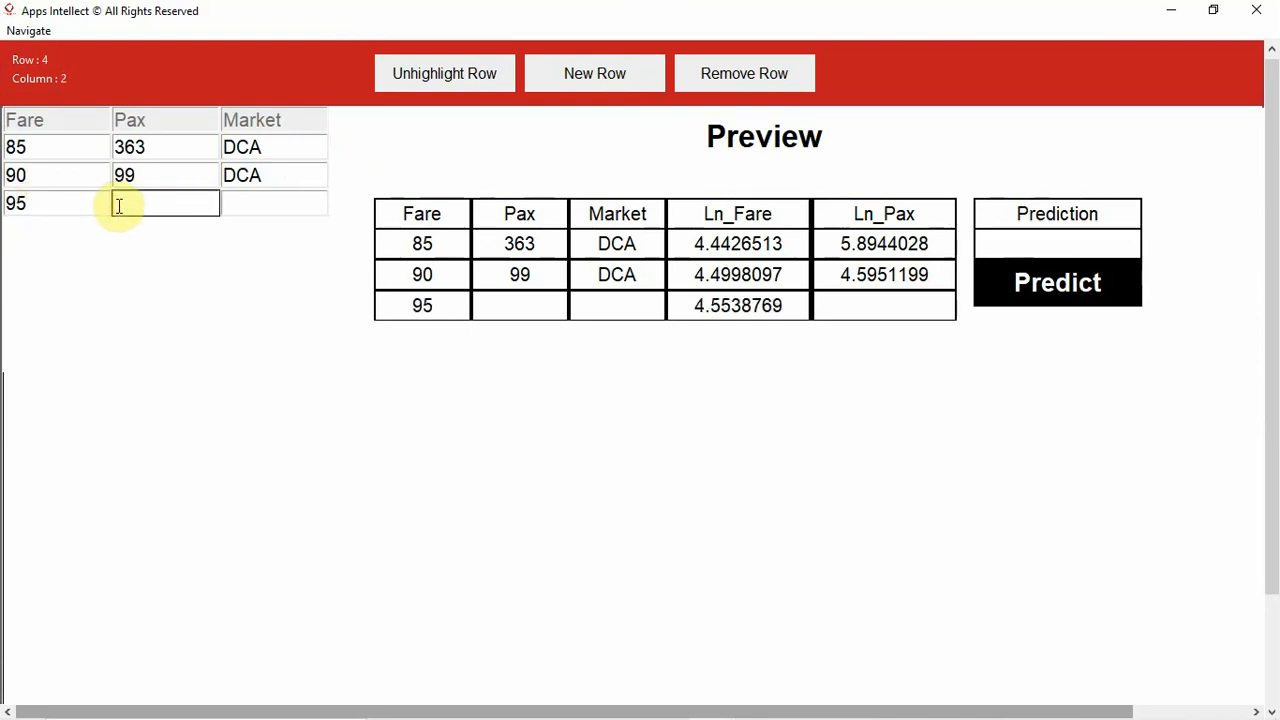
pyautogui.write('93')
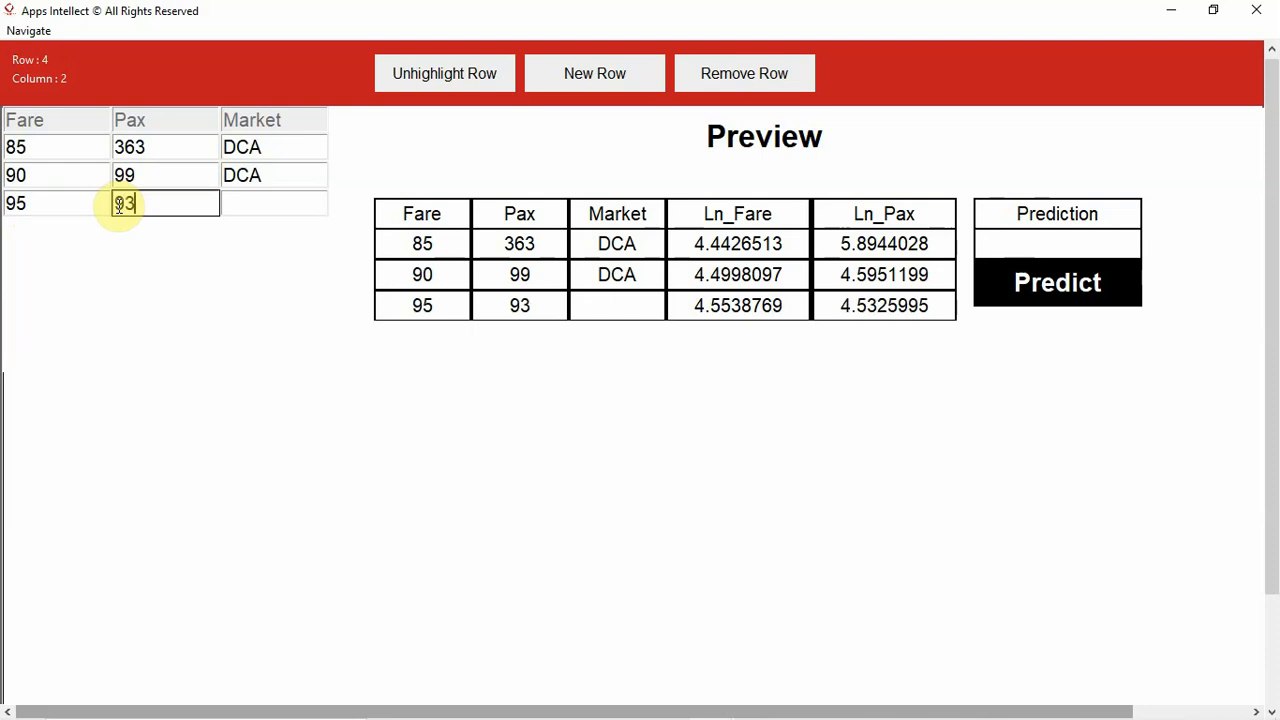
pyautogui.click(247, 201)
pyautogui.write('DCA')
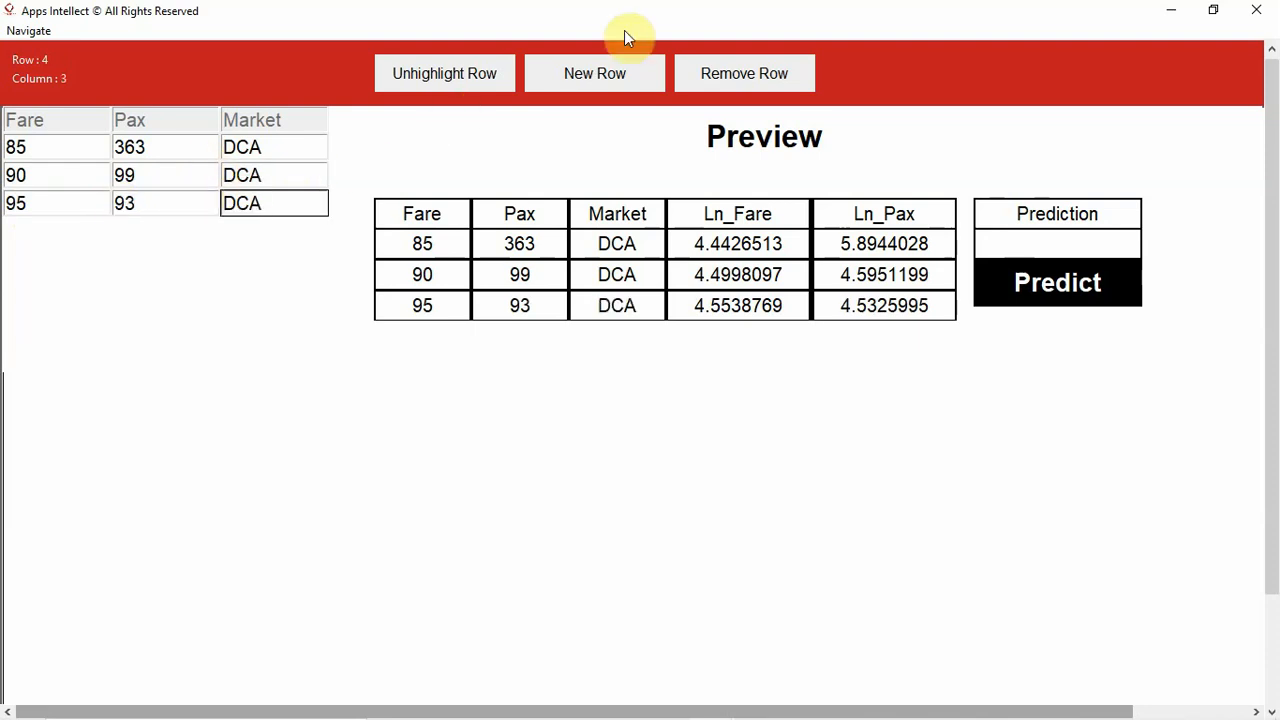
# - Add a fourth data row with Fare 100, Pax 32 and Market DCA
pyautogui.click(607, 71)
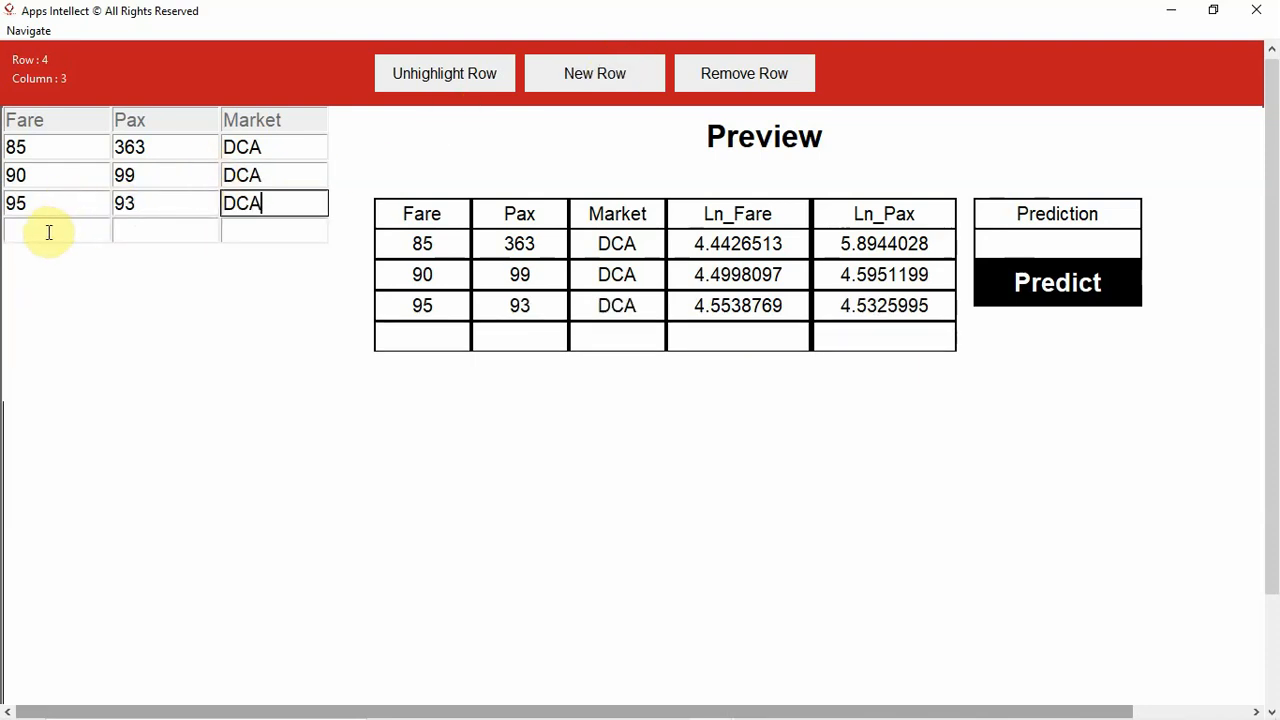
pyautogui.click(47, 232)
pyautogui.write('100')
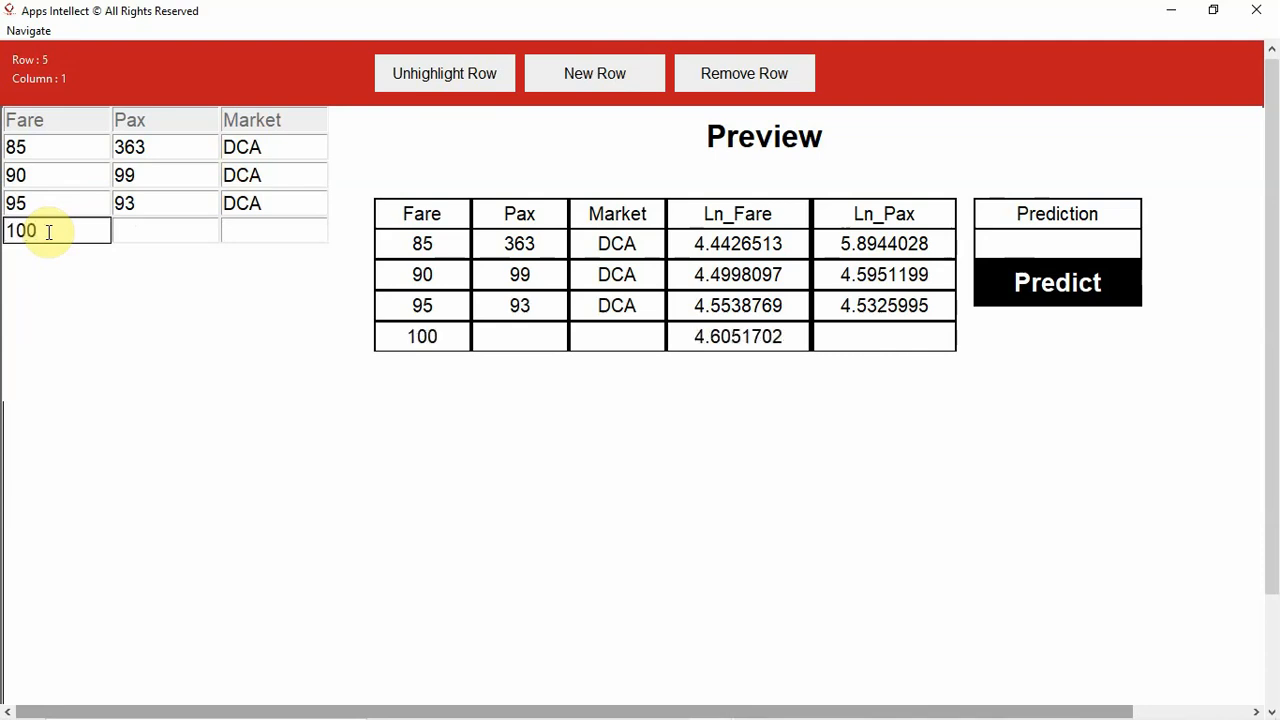
pyautogui.click(172, 231)
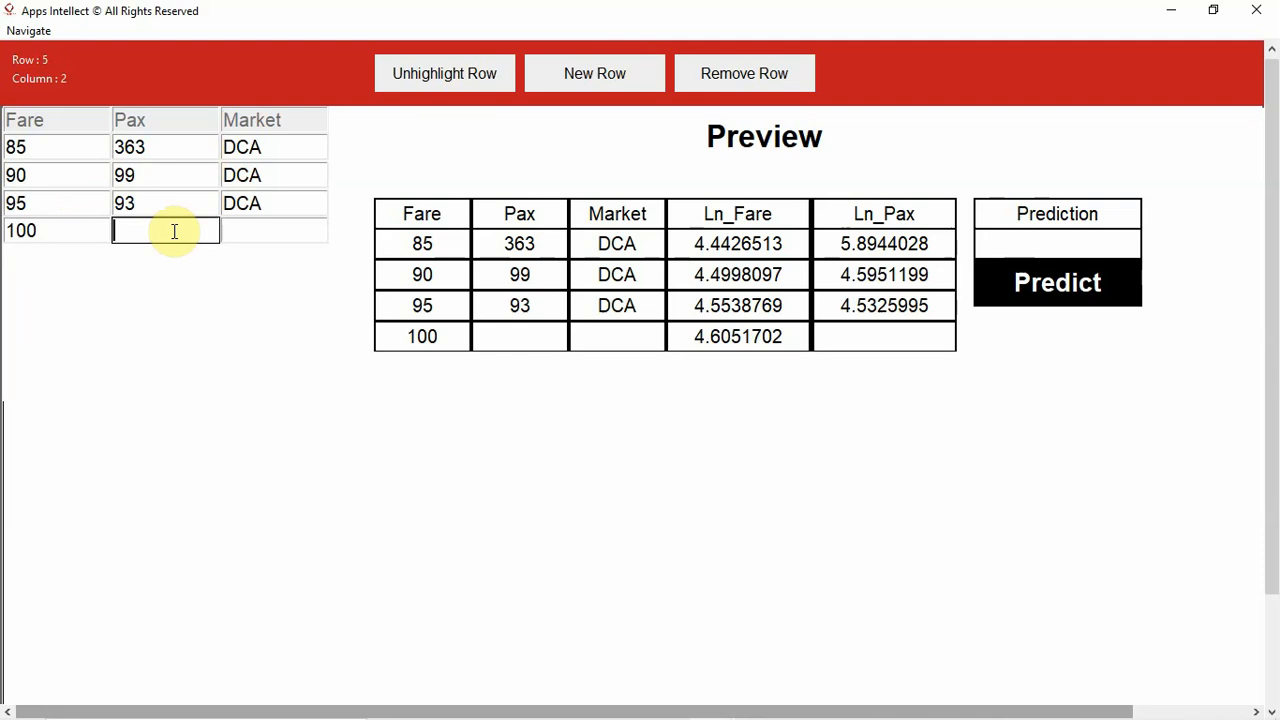
pyautogui.write('32')
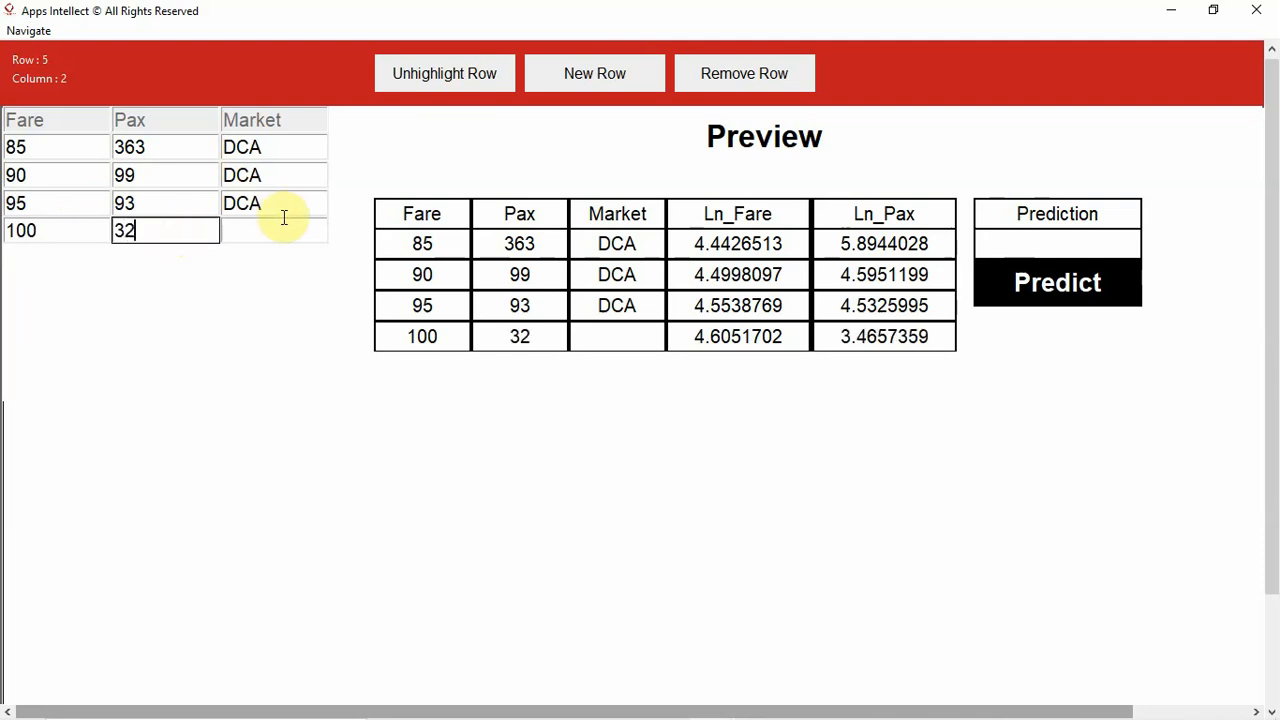
pyautogui.click(270, 235)
pyautogui.write('DCA')
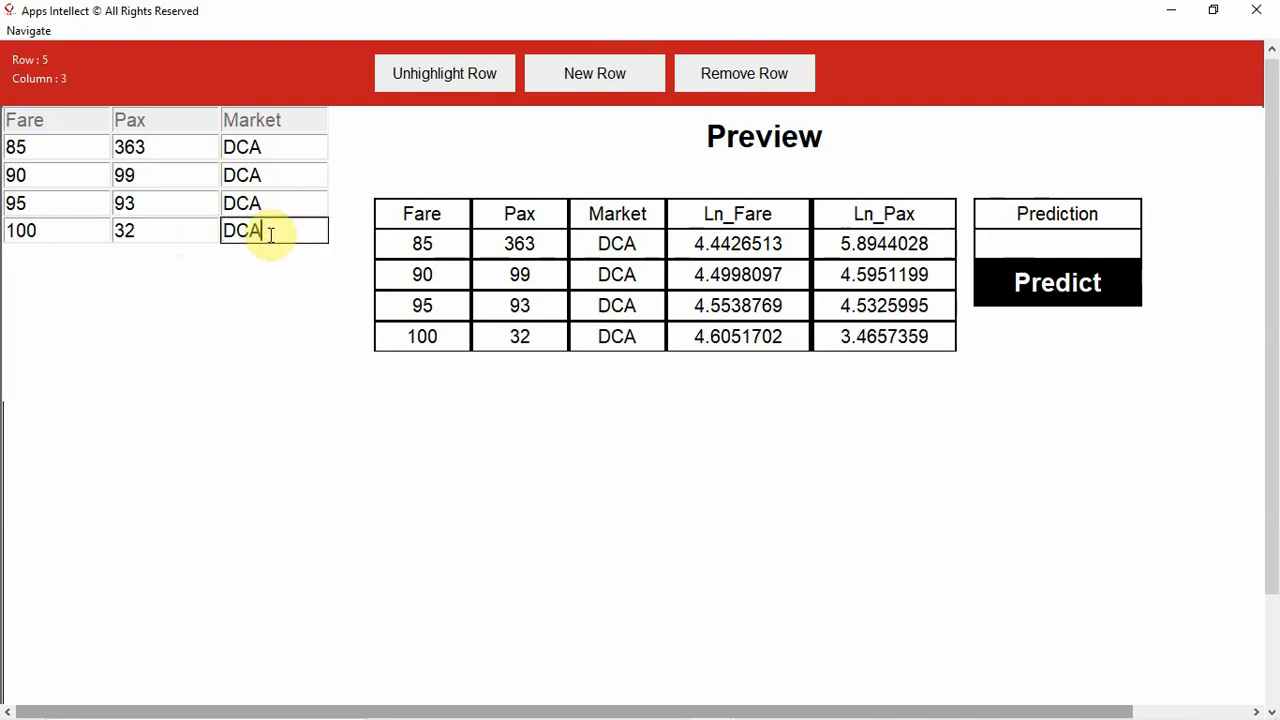
# - Add a fifth data row with Fare 105, Pax 19 and Market DCA
pyautogui.click(555, 82)
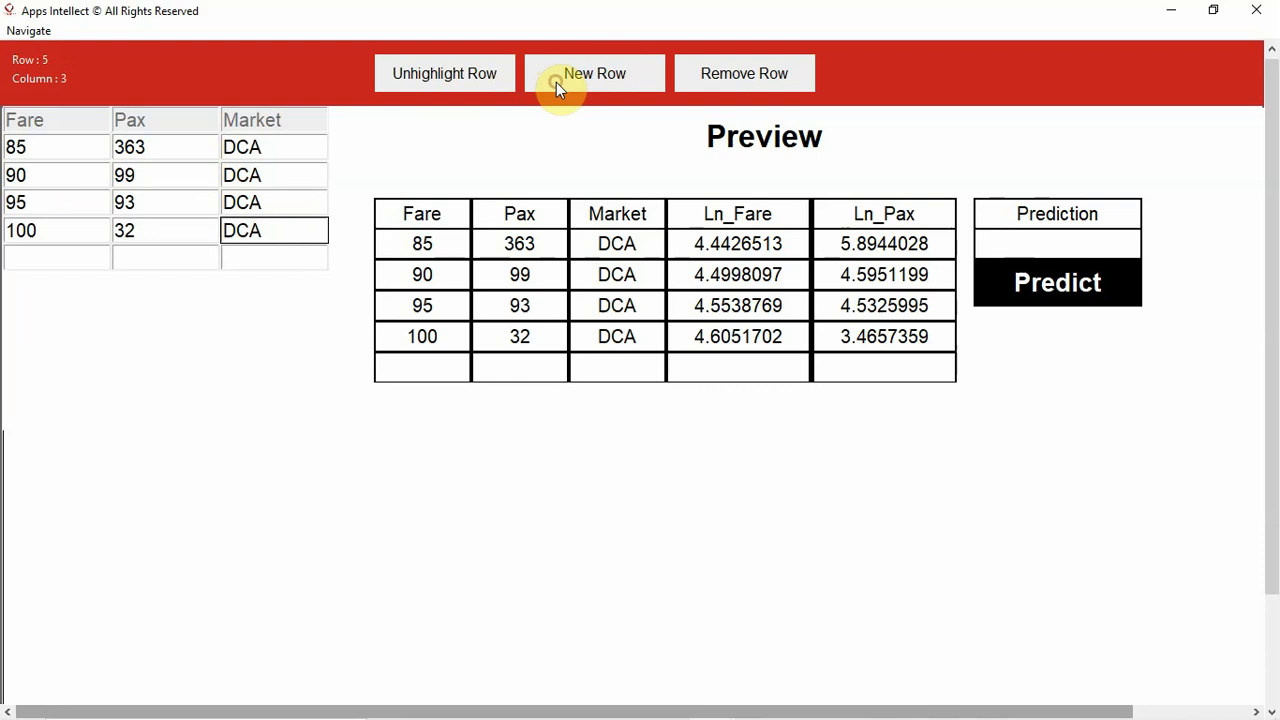
pyautogui.click(23, 257)
pyautogui.write('105')
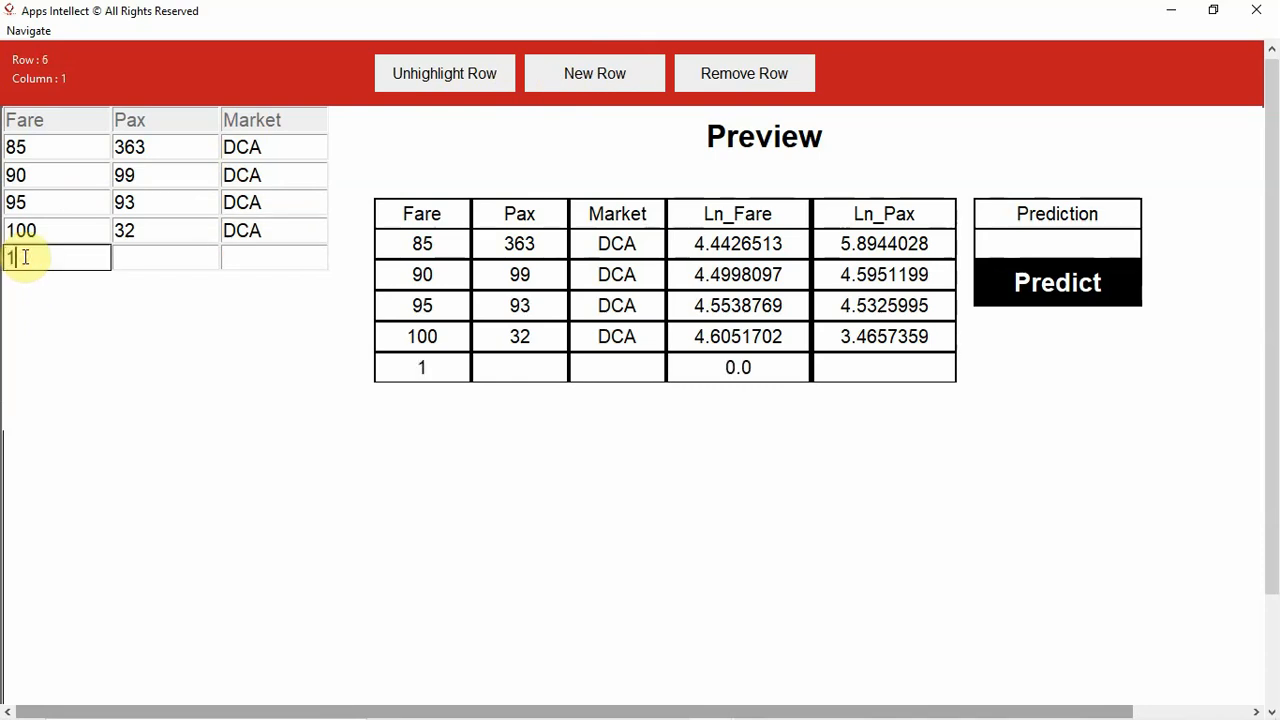
pyautogui.click(126, 254)
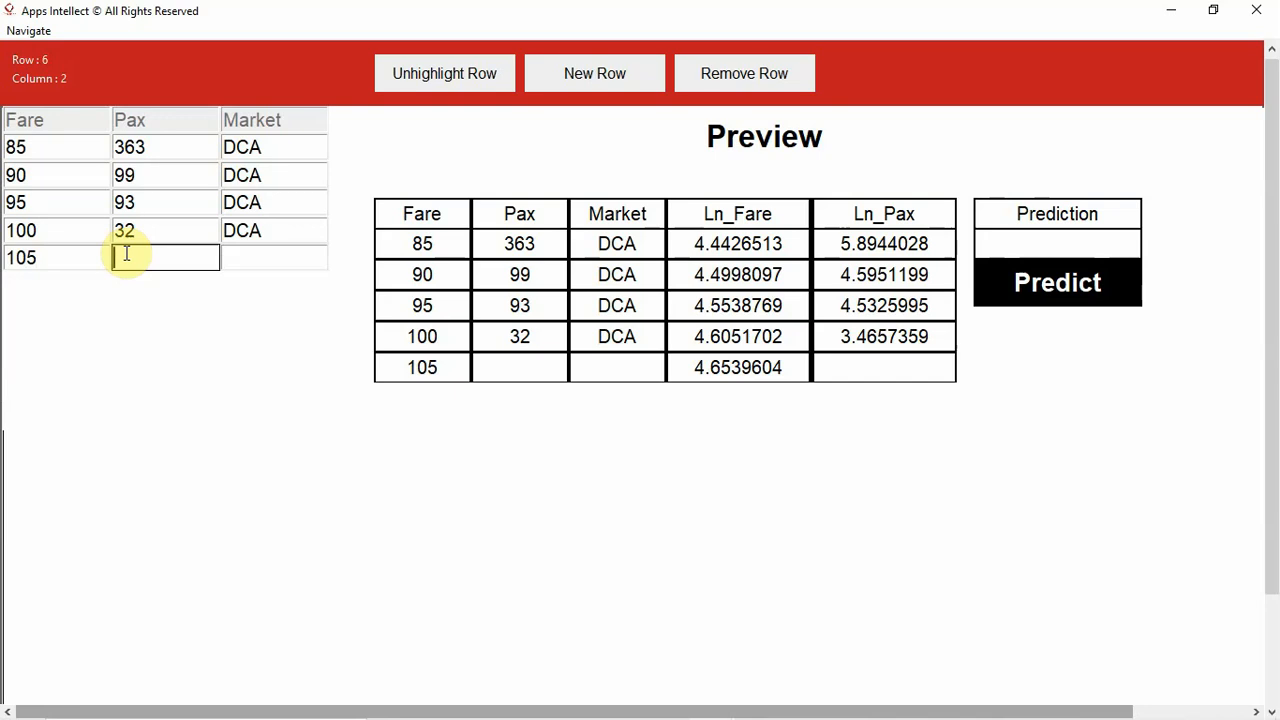
pyautogui.write('19')
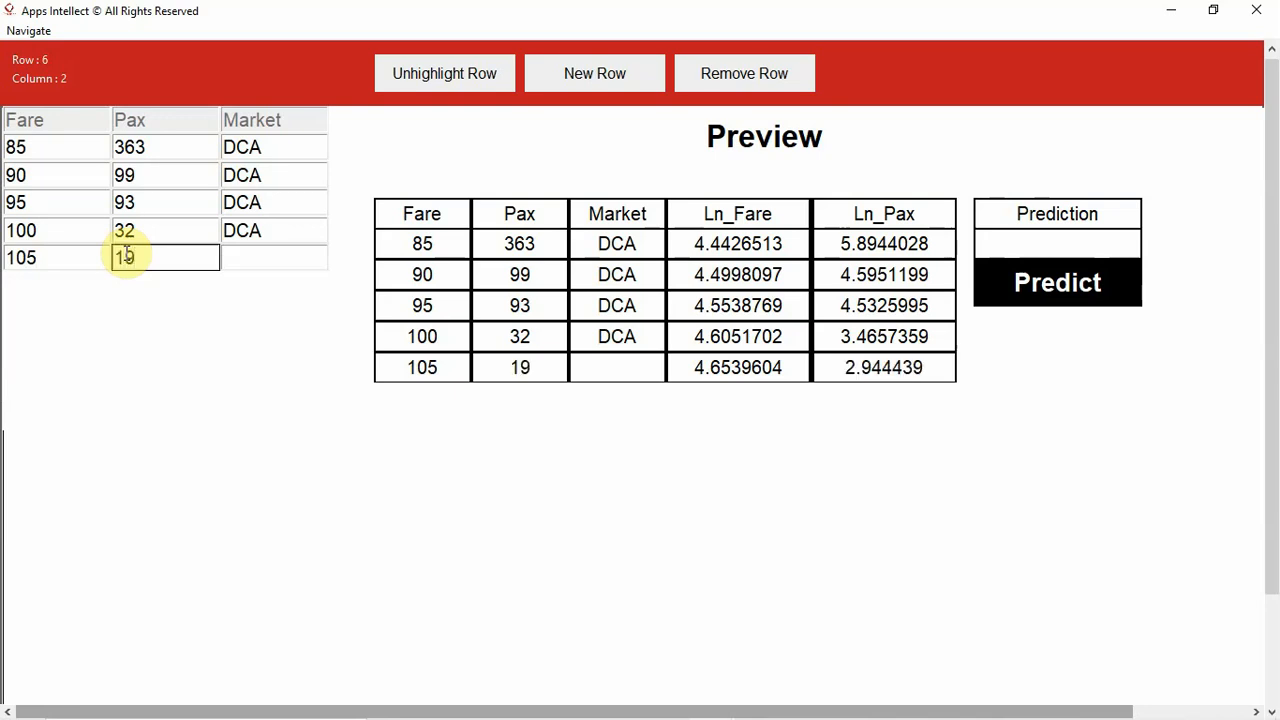
pyautogui.click(243, 265)
pyautogui.write('DCA')
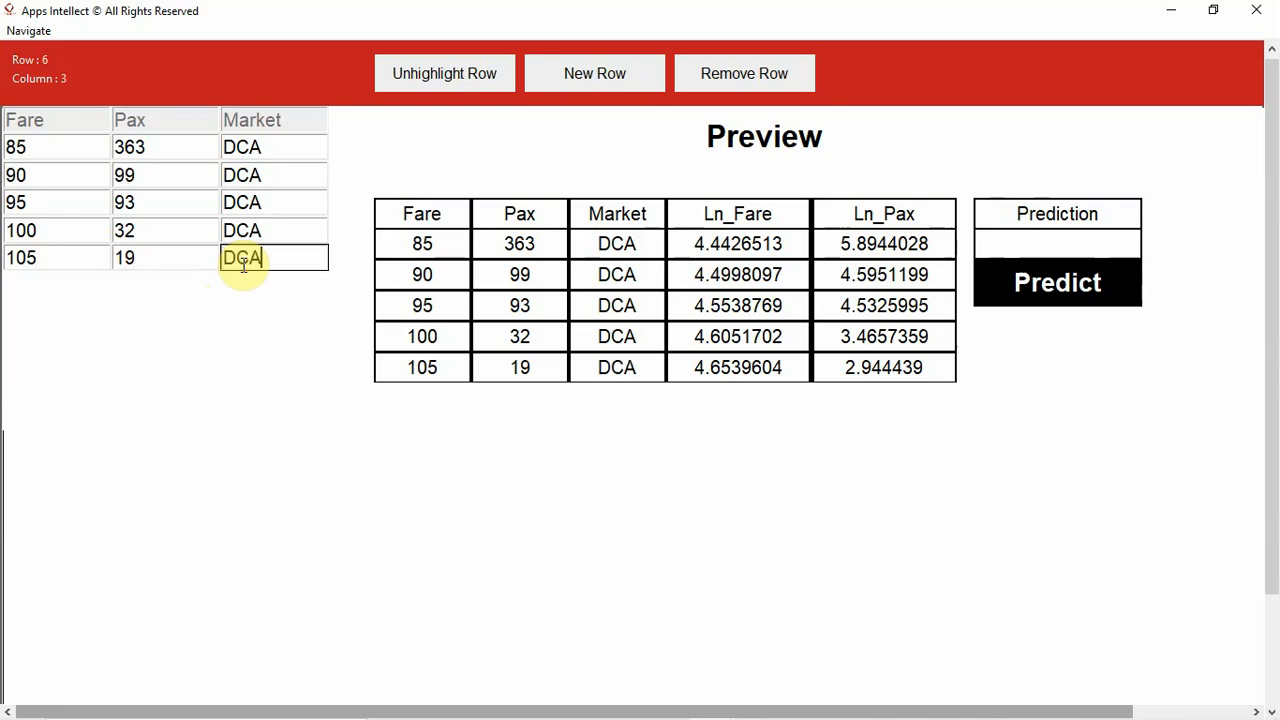
# - Add a sixth data row with Fare 110, Pax 22 and Market DCA
pyautogui.click(572, 78)
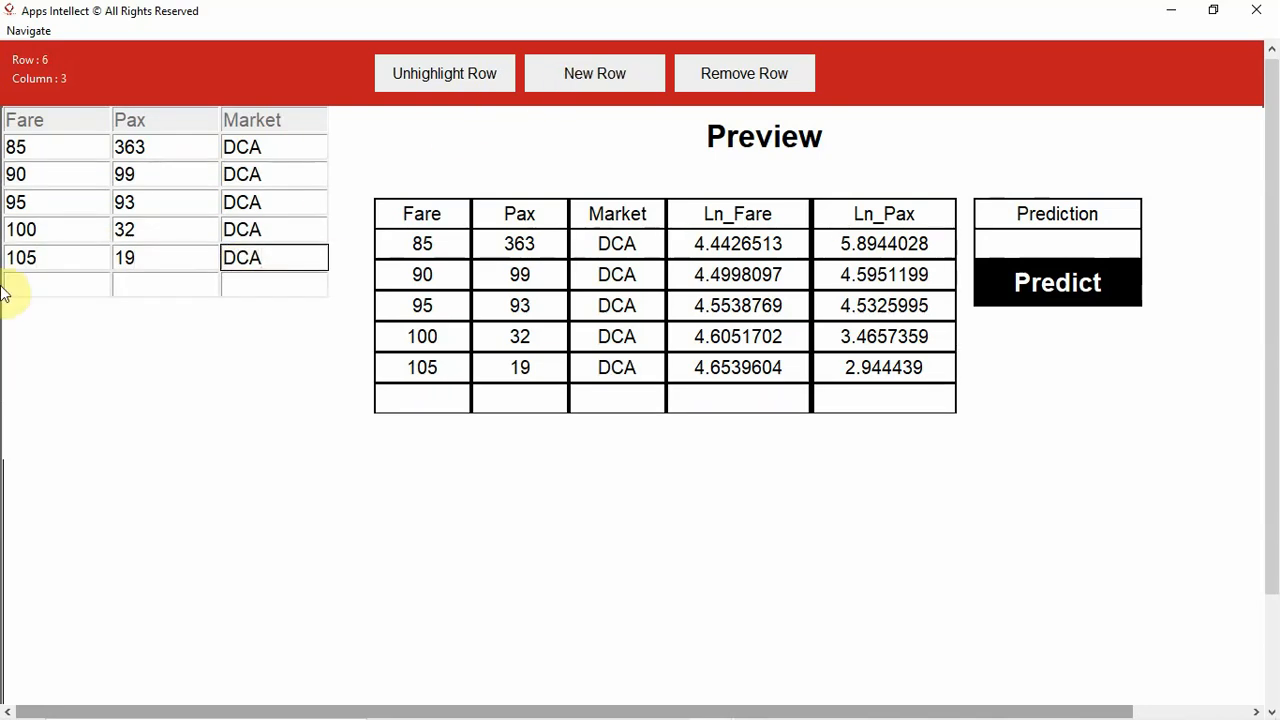
pyautogui.click(30, 281)
pyautogui.write('110')
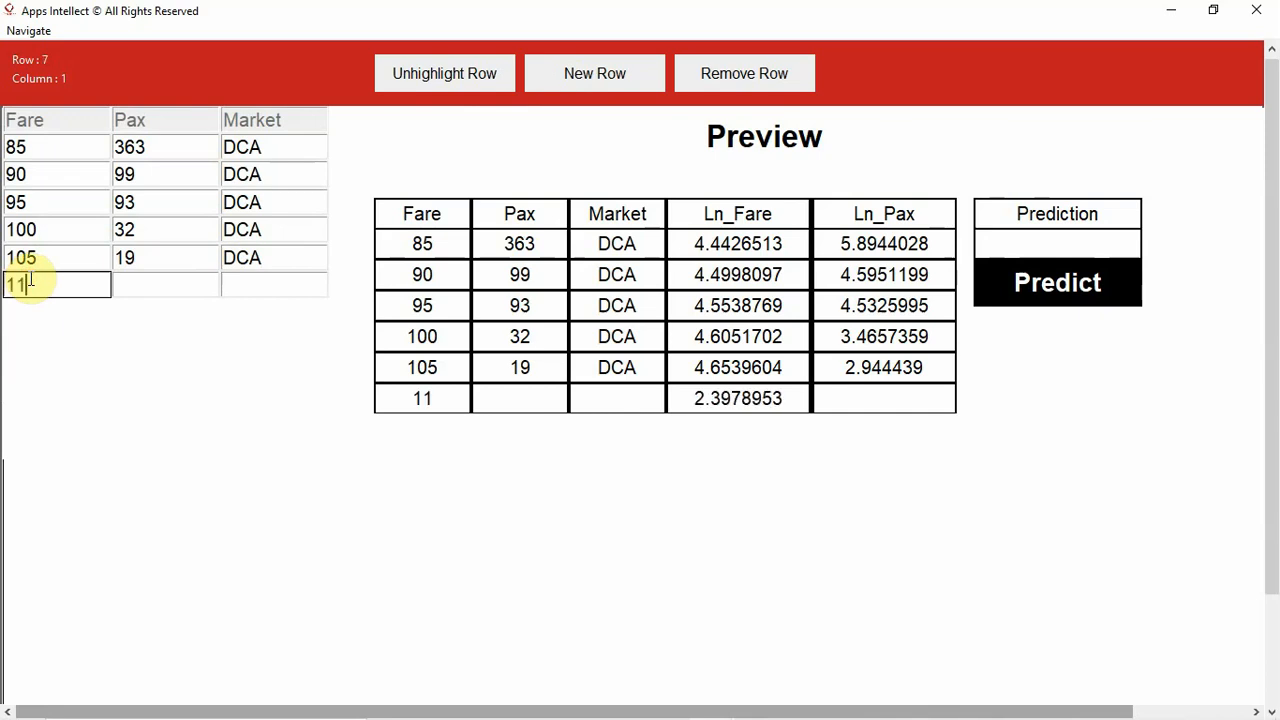
pyautogui.click(134, 284)
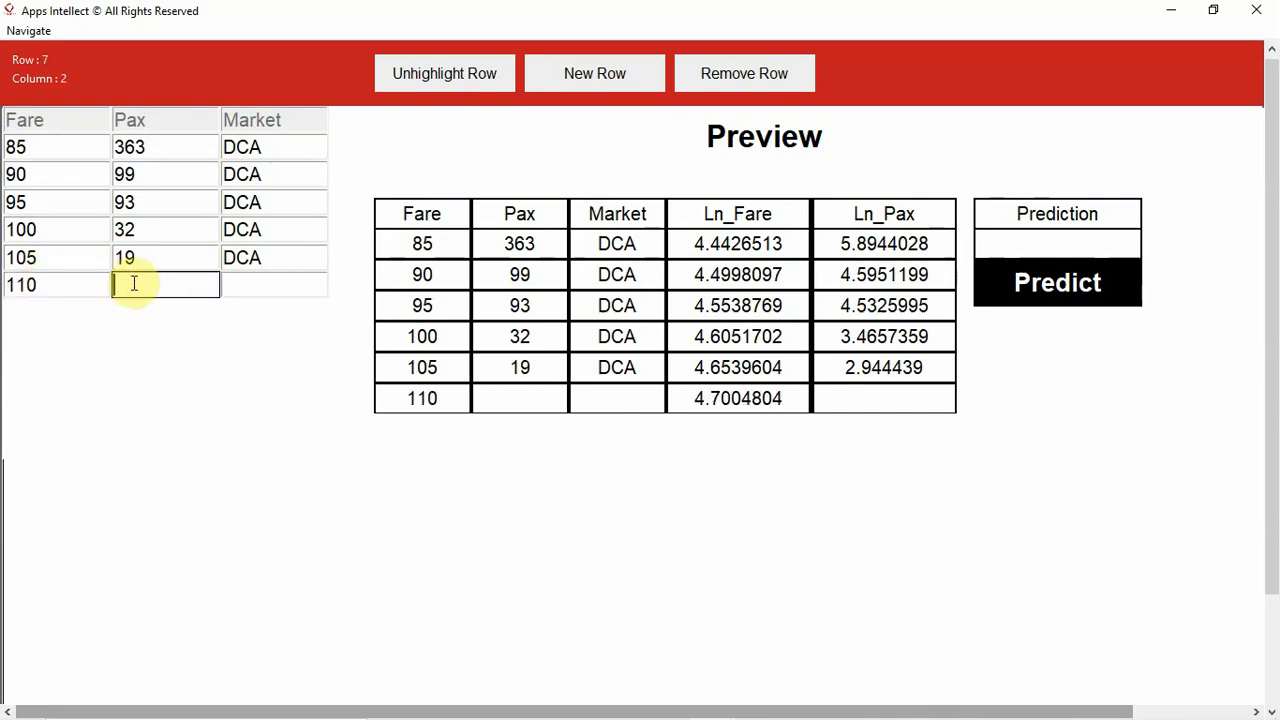
pyautogui.write('22')
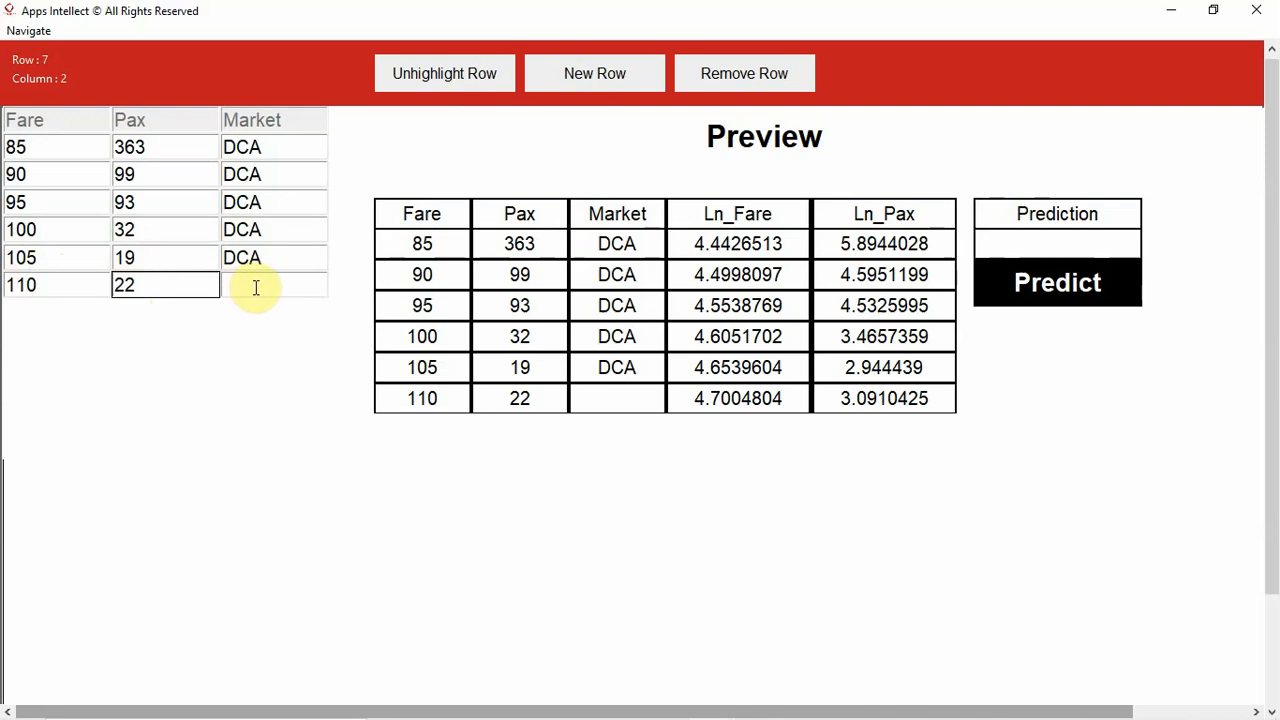
pyautogui.click(255, 287)
pyautogui.write('DCA')
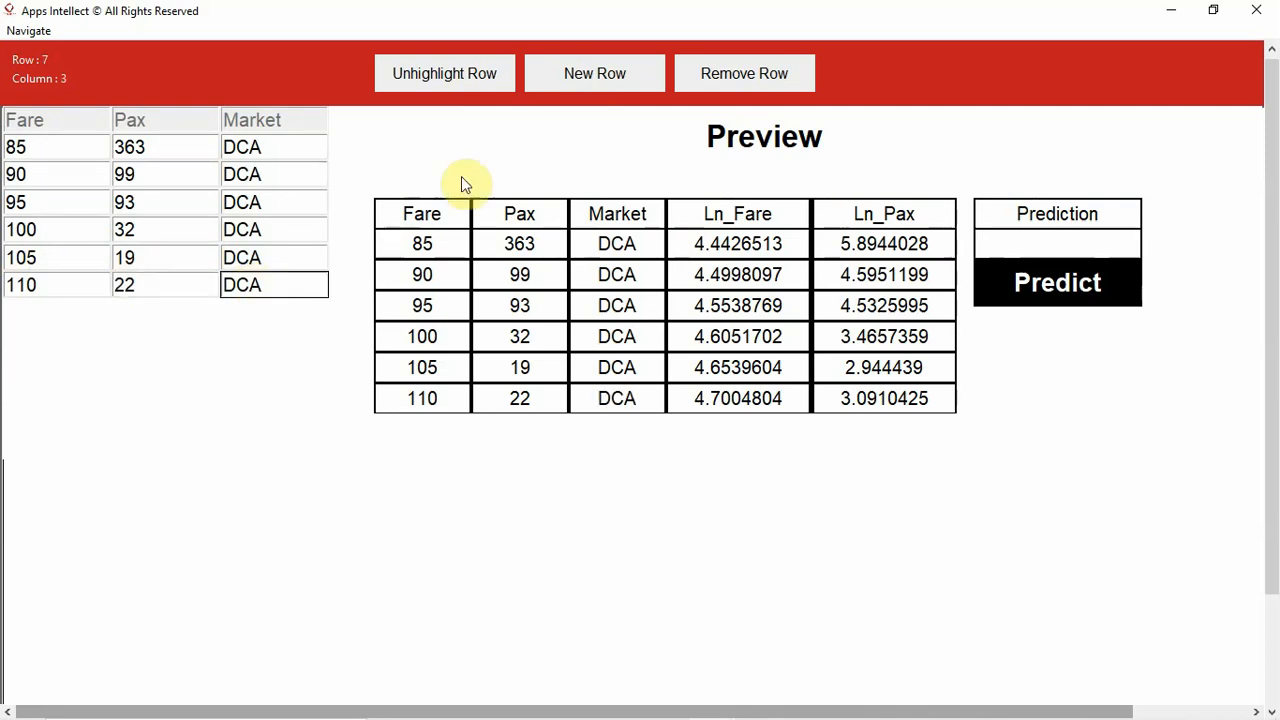
# - Add a seventh data row with Fare 115, Pax 8 and Market DCA
pyautogui.click(574, 83)
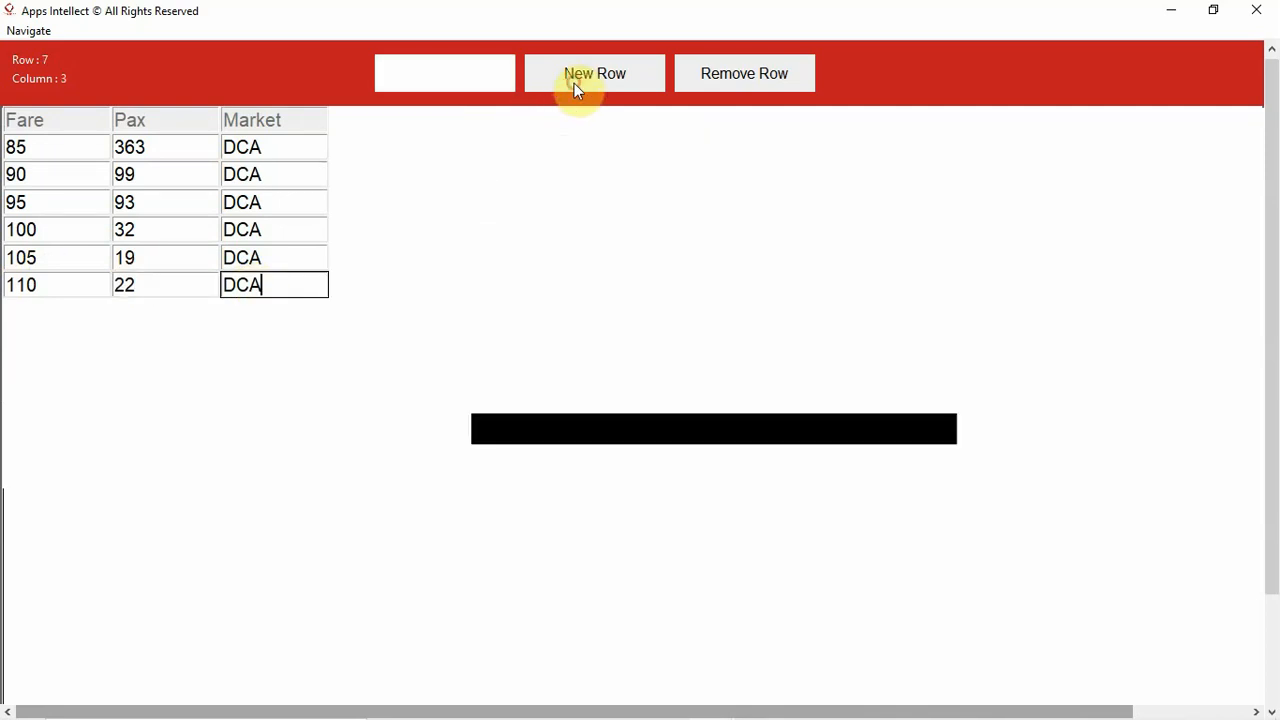
pyautogui.click(61, 317)
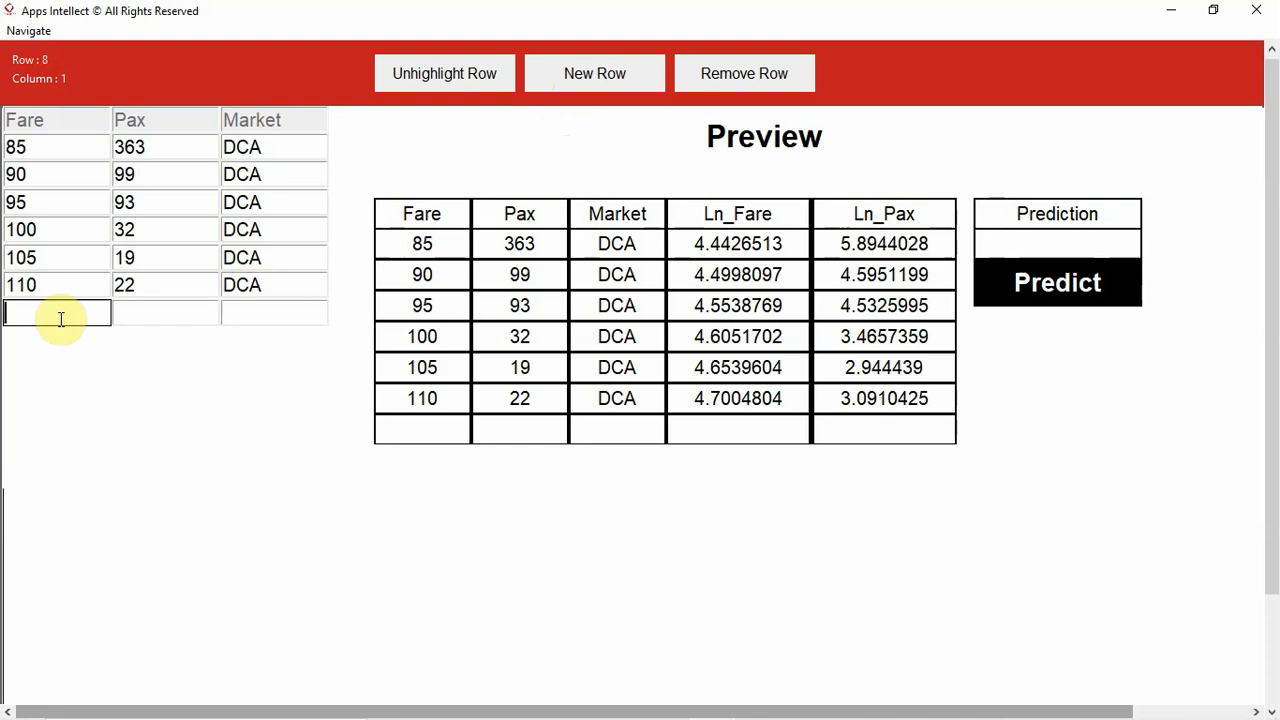
pyautogui.write('115')
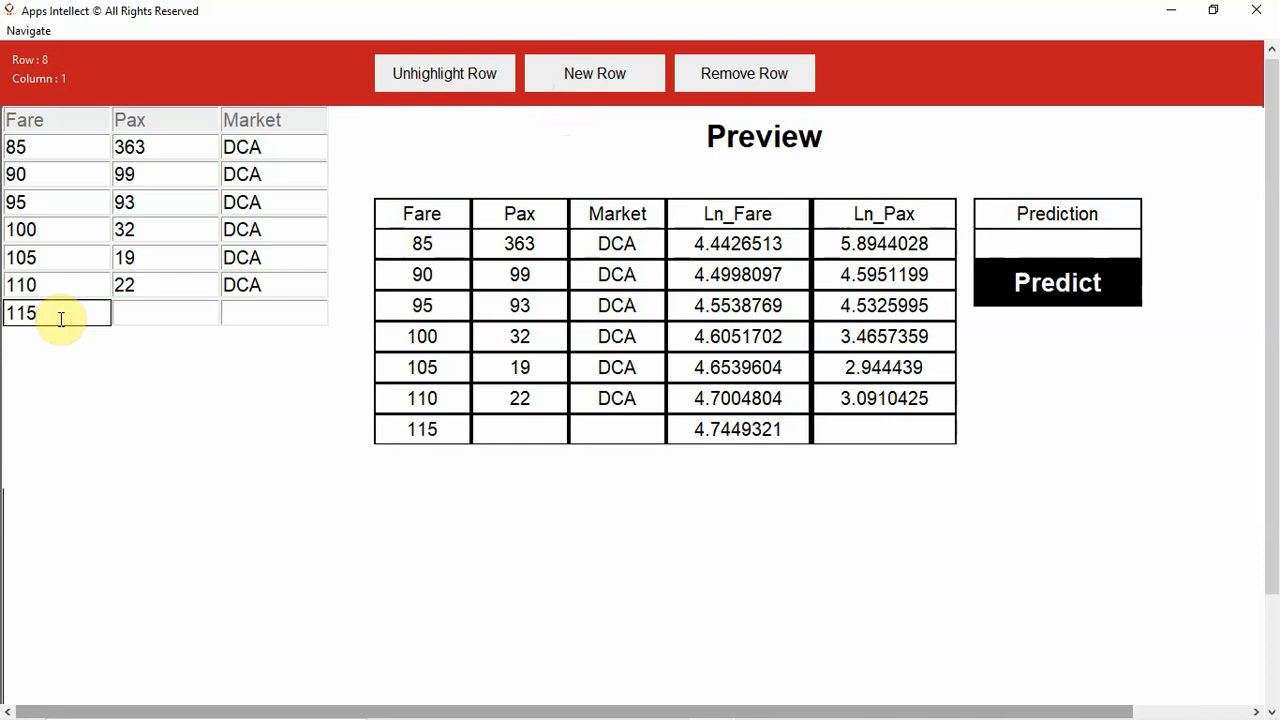
pyautogui.click(133, 313)
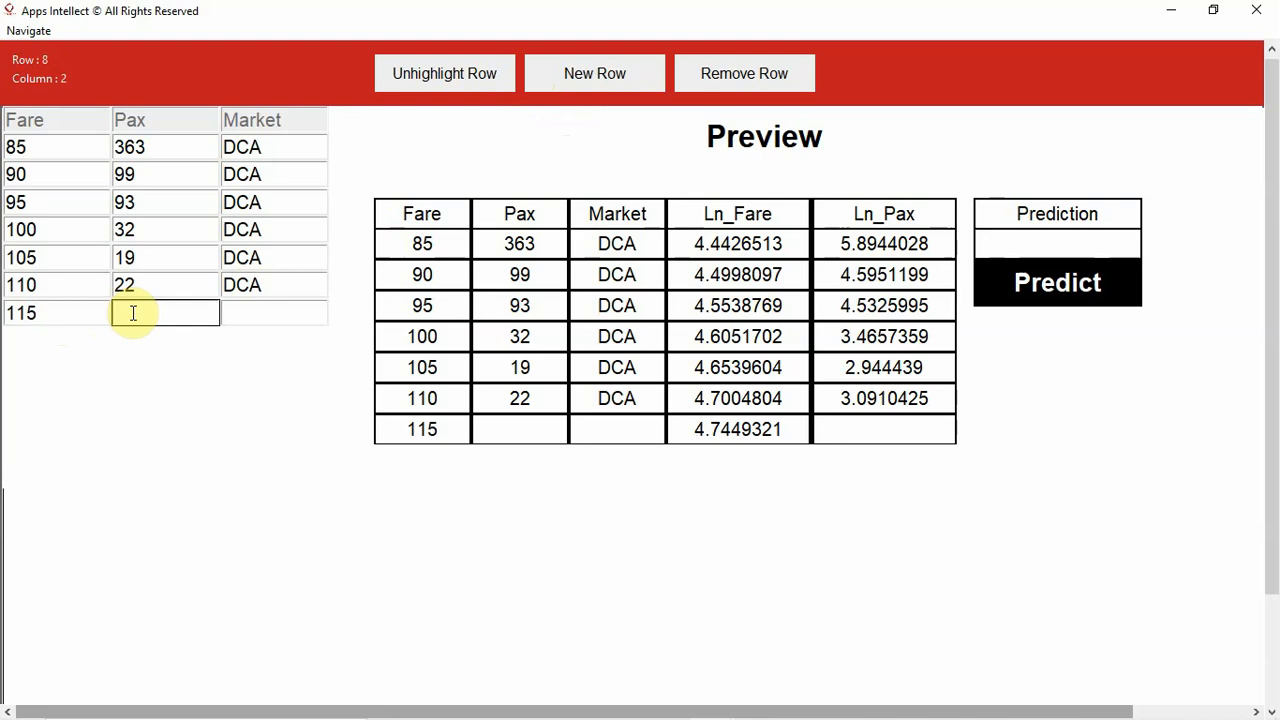
pyautogui.write('8')
pyautogui.click(252, 311)
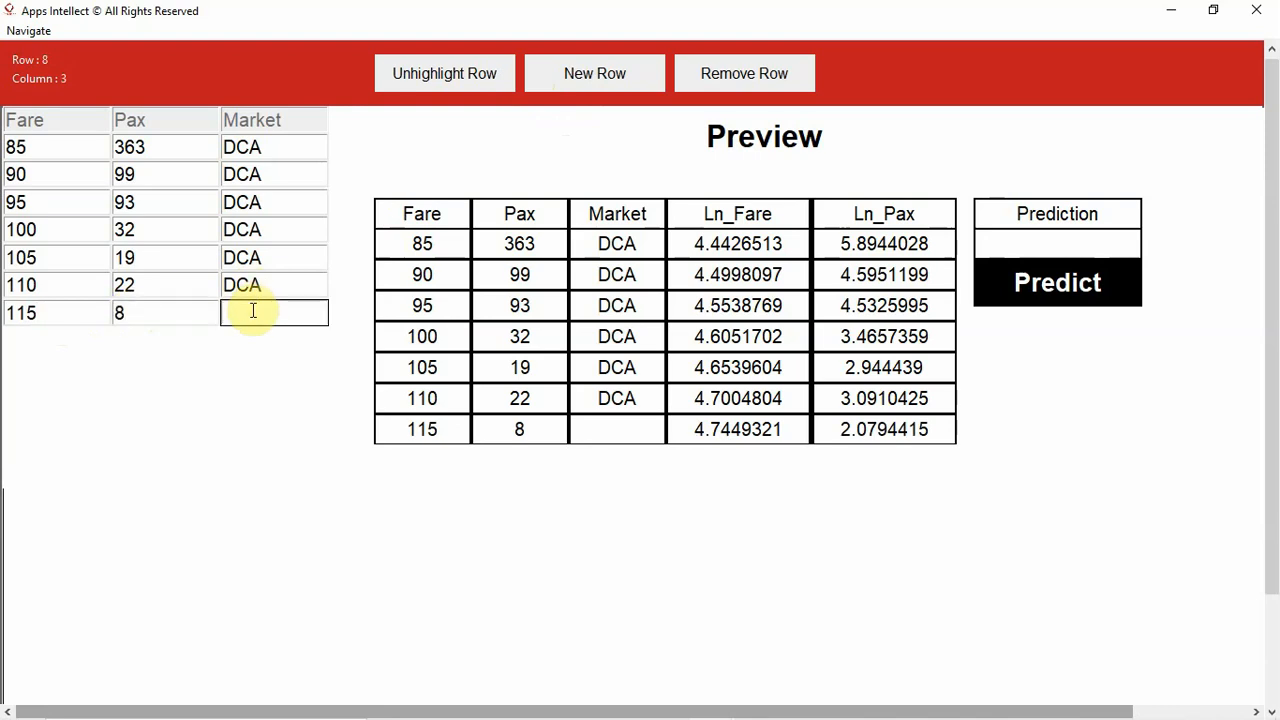
pyautogui.write('DCA')
# - Add an eighth data row with Fare 120, Pax 12 and Market DCA
pyautogui.click(556, 81)
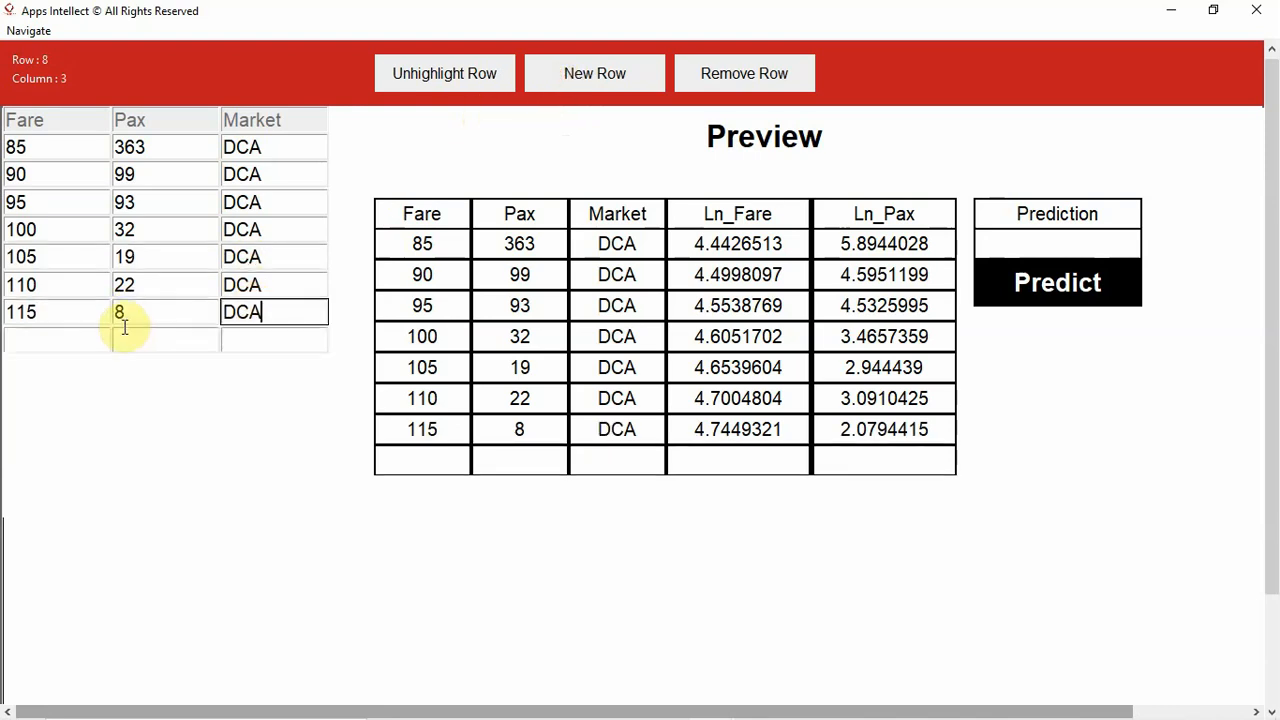
pyautogui.click(76, 342)
pyautogui.write('120')
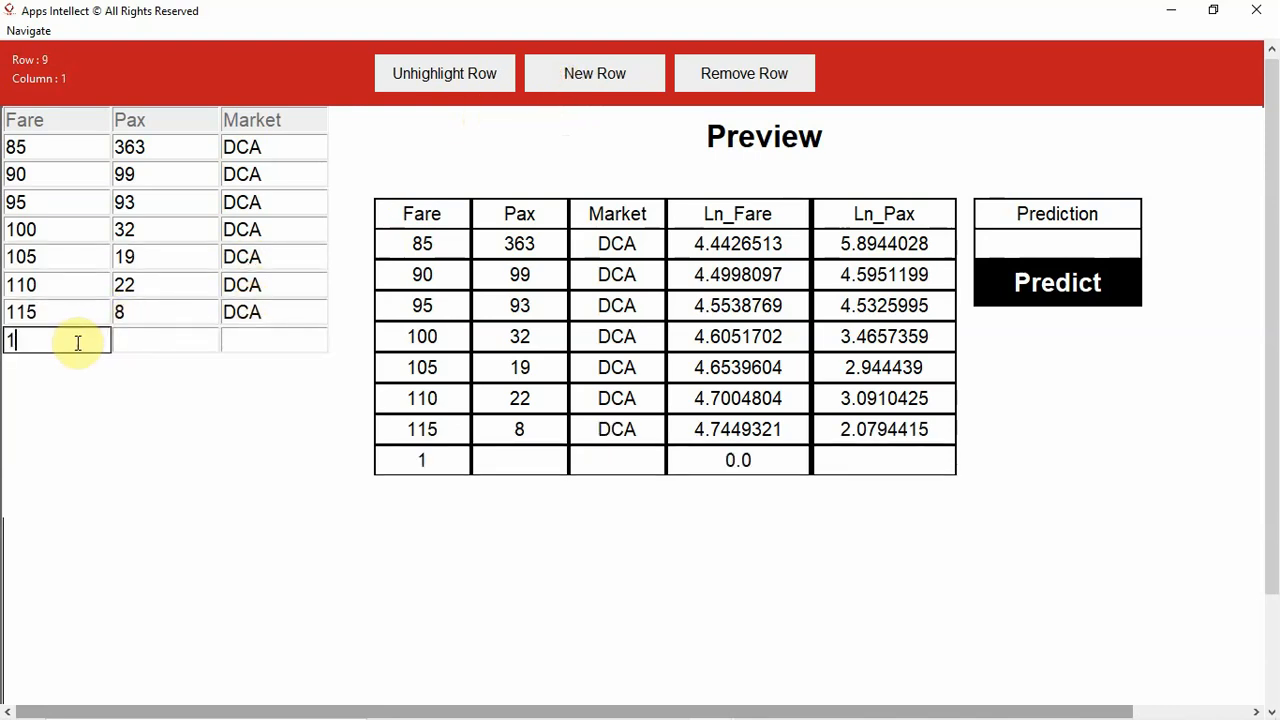
pyautogui.click(138, 344)
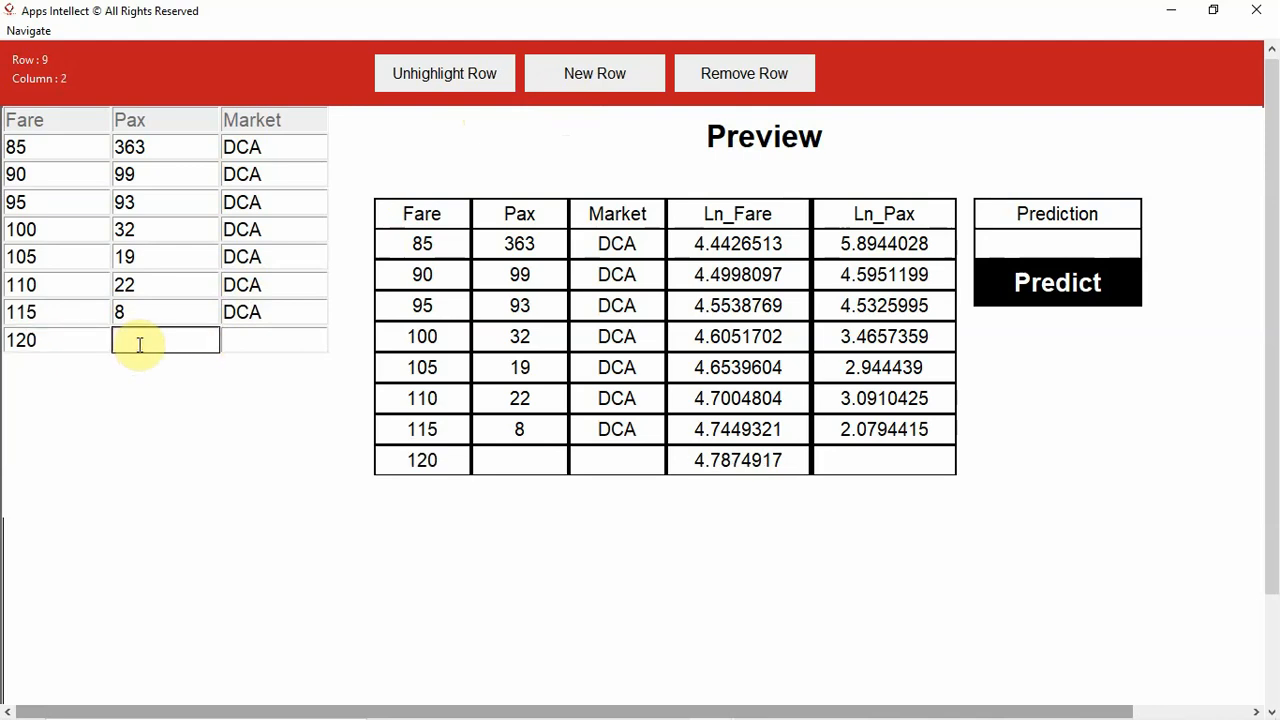
pyautogui.write('12')
pyautogui.click(254, 347)
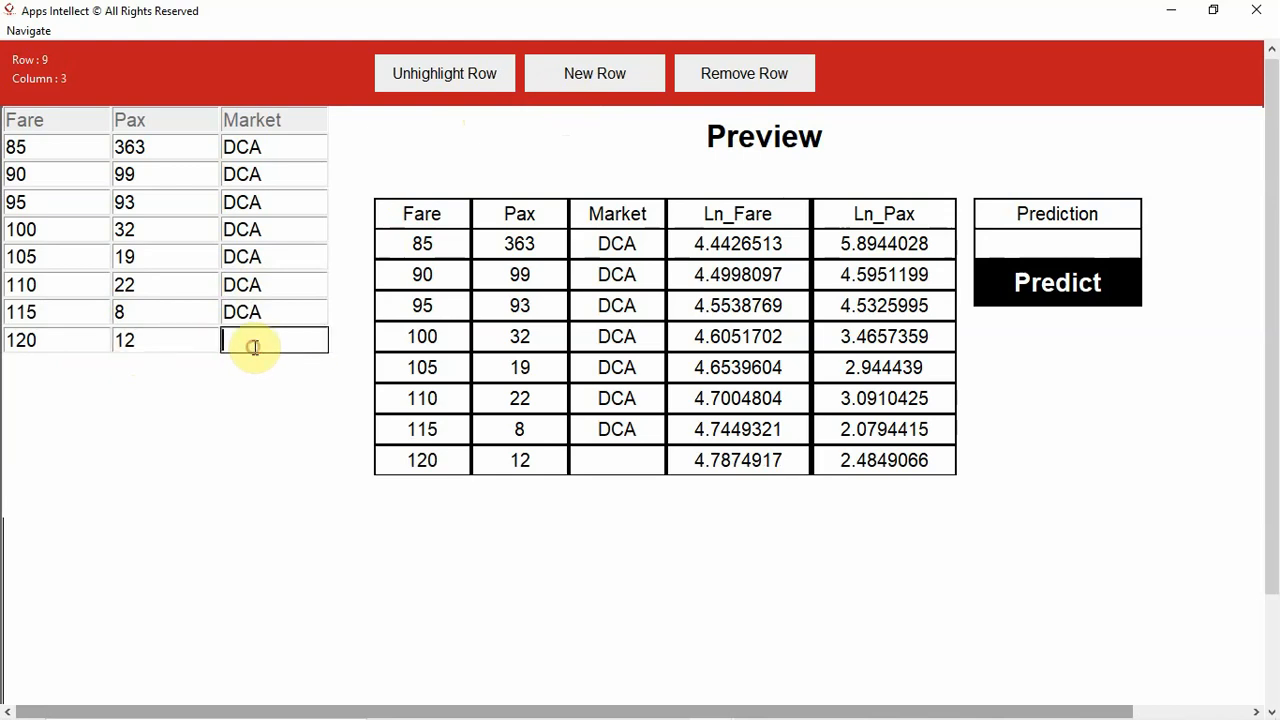
pyautogui.write('DCA')
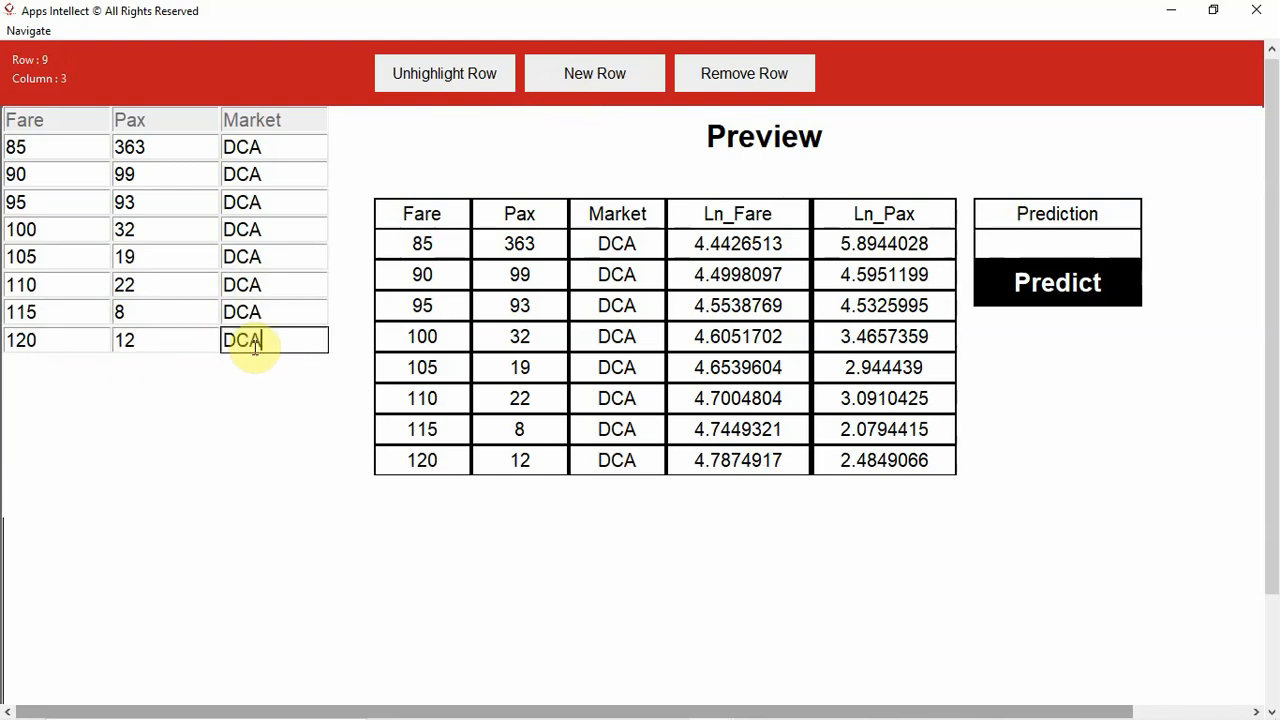
# - Add a ninth data row with Fare 125, Pax 13 and Market DCA
pyautogui.click(628, 76)
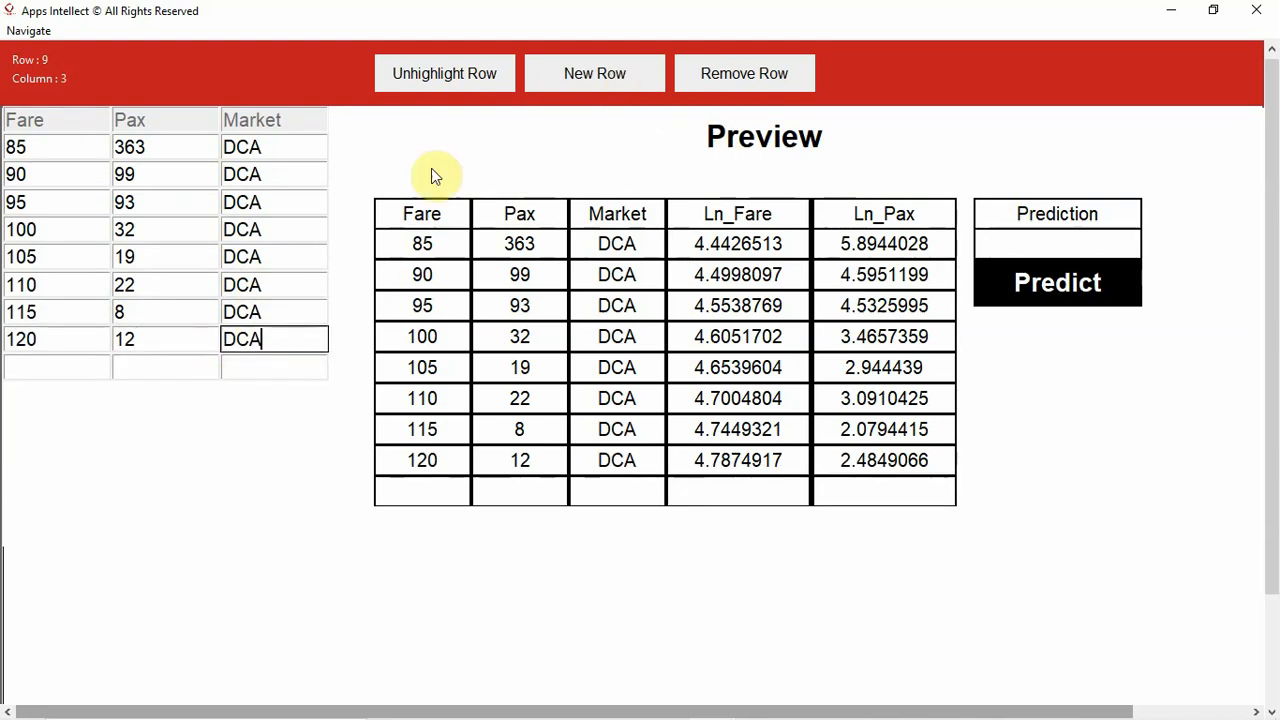
pyautogui.click(57, 367)
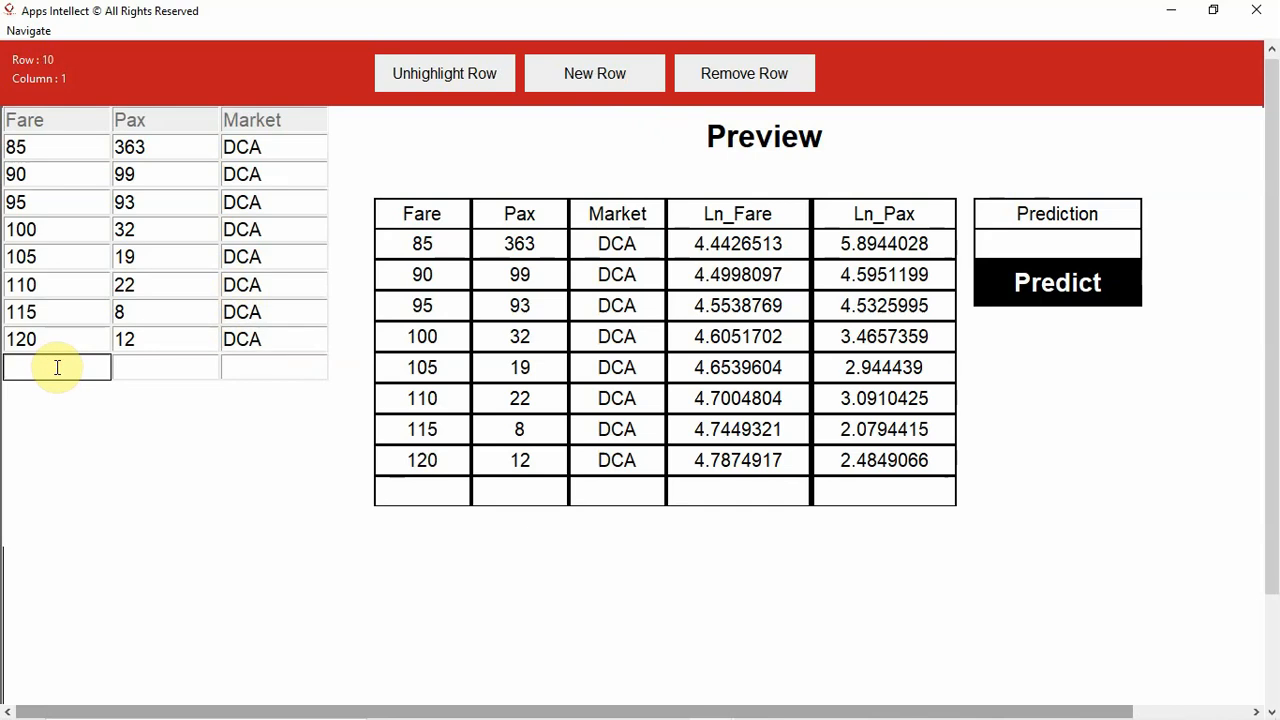
pyautogui.write('125')
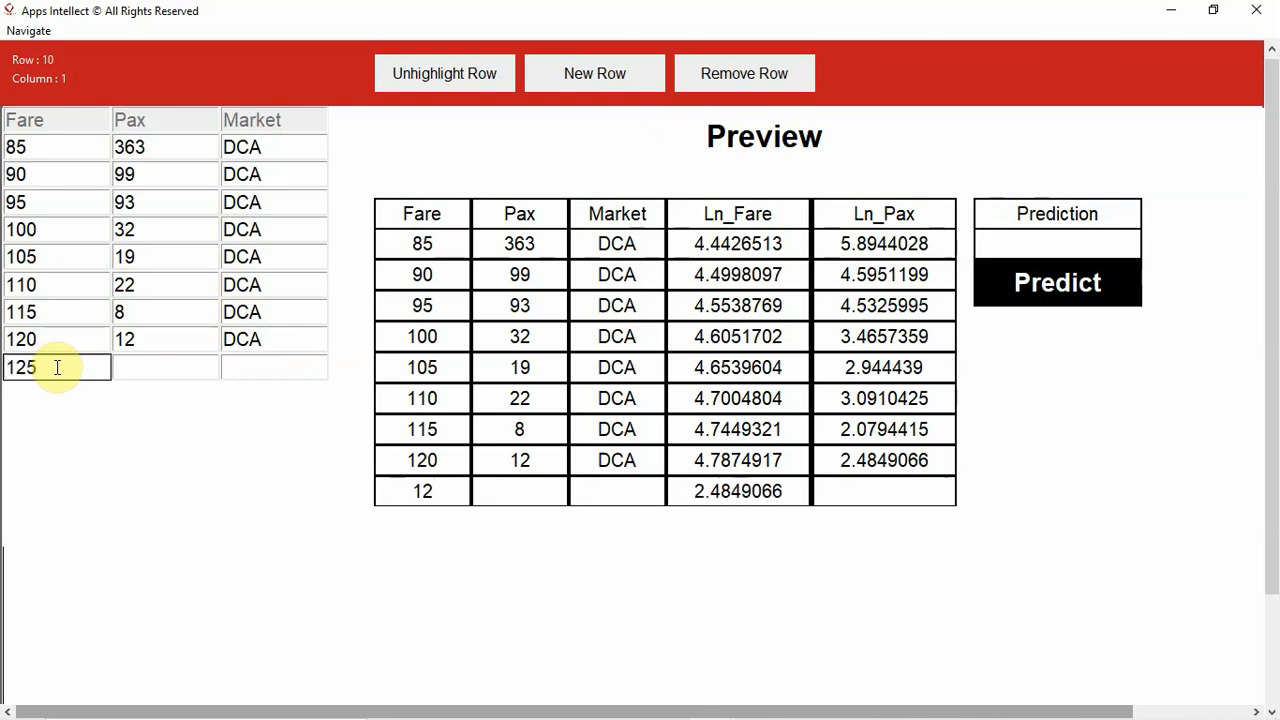
pyautogui.click(143, 362)
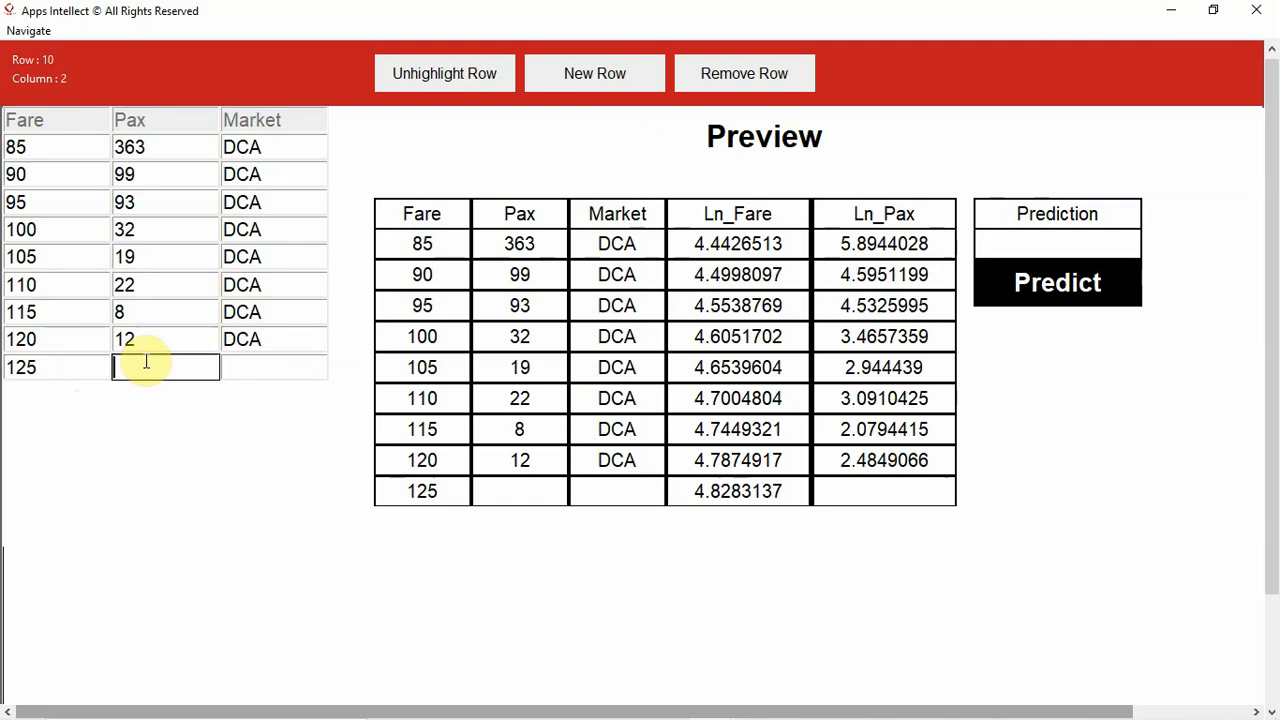
pyautogui.write('13')
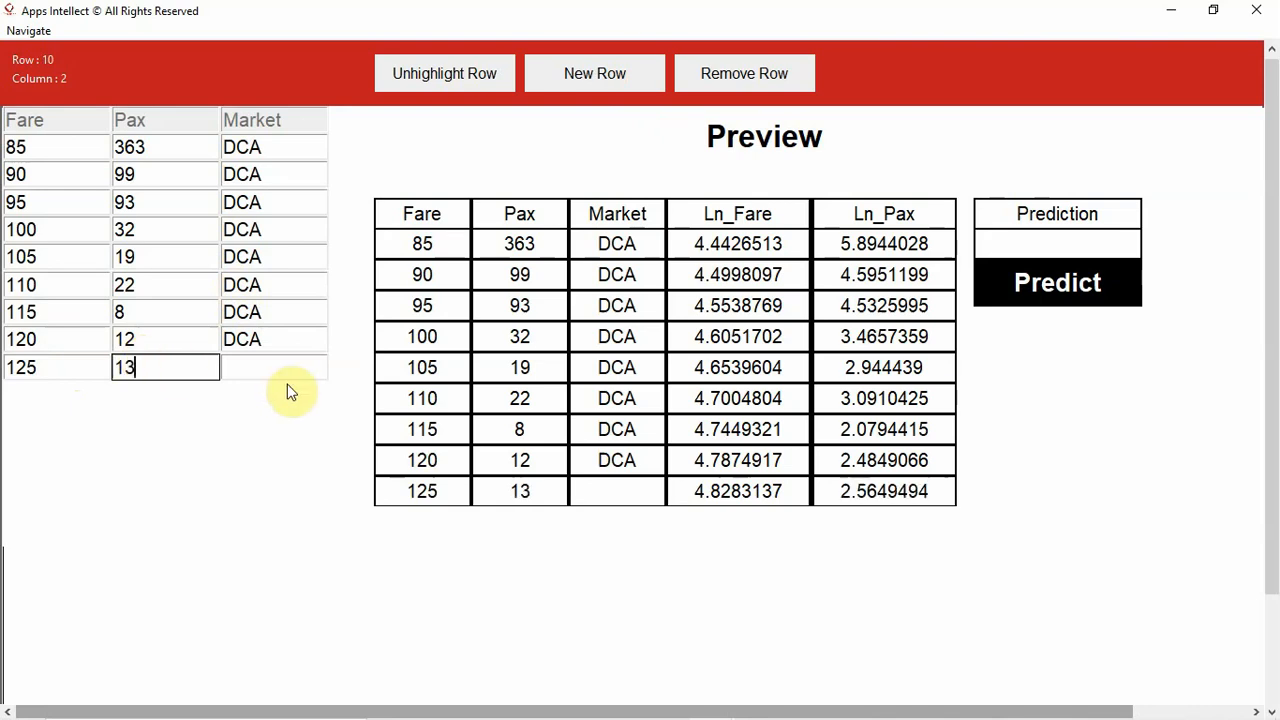
pyautogui.click(258, 365)
pyautogui.write('DCA')
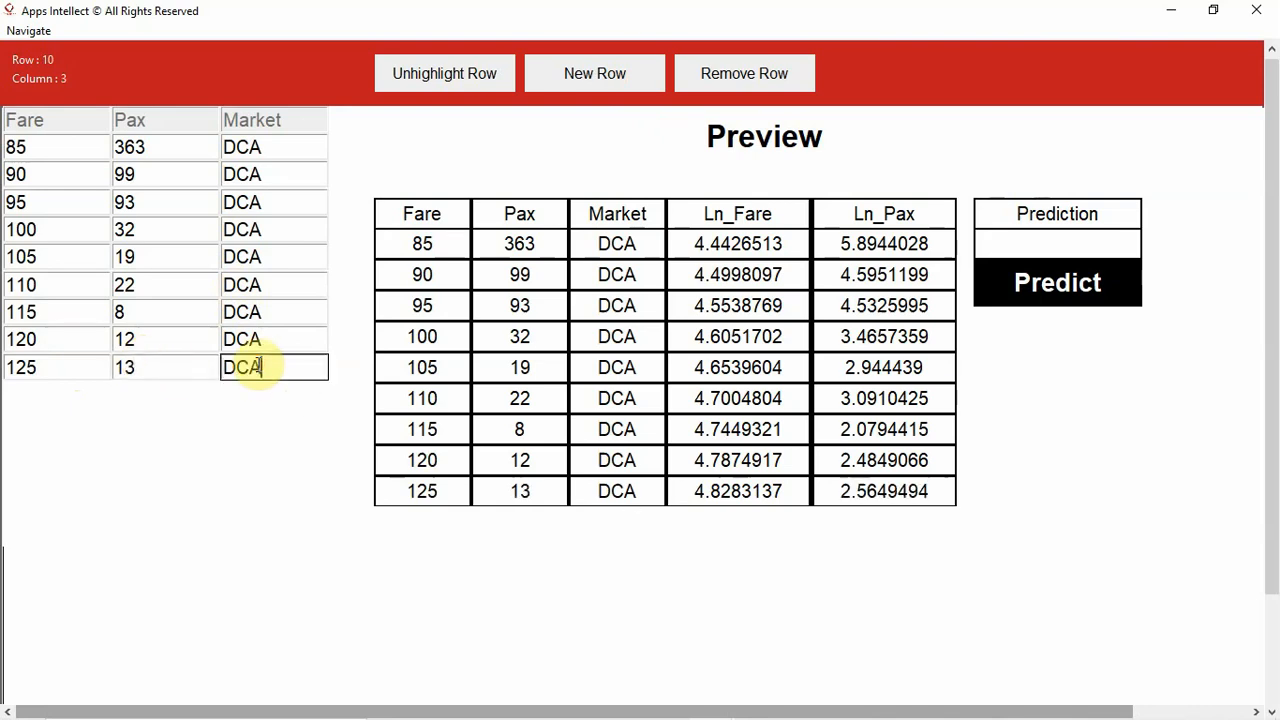
# - Add two blank rows and fill the tenth data row with Fare 130, Pax 13 and Market DCA
pyautogui.click(594, 78)
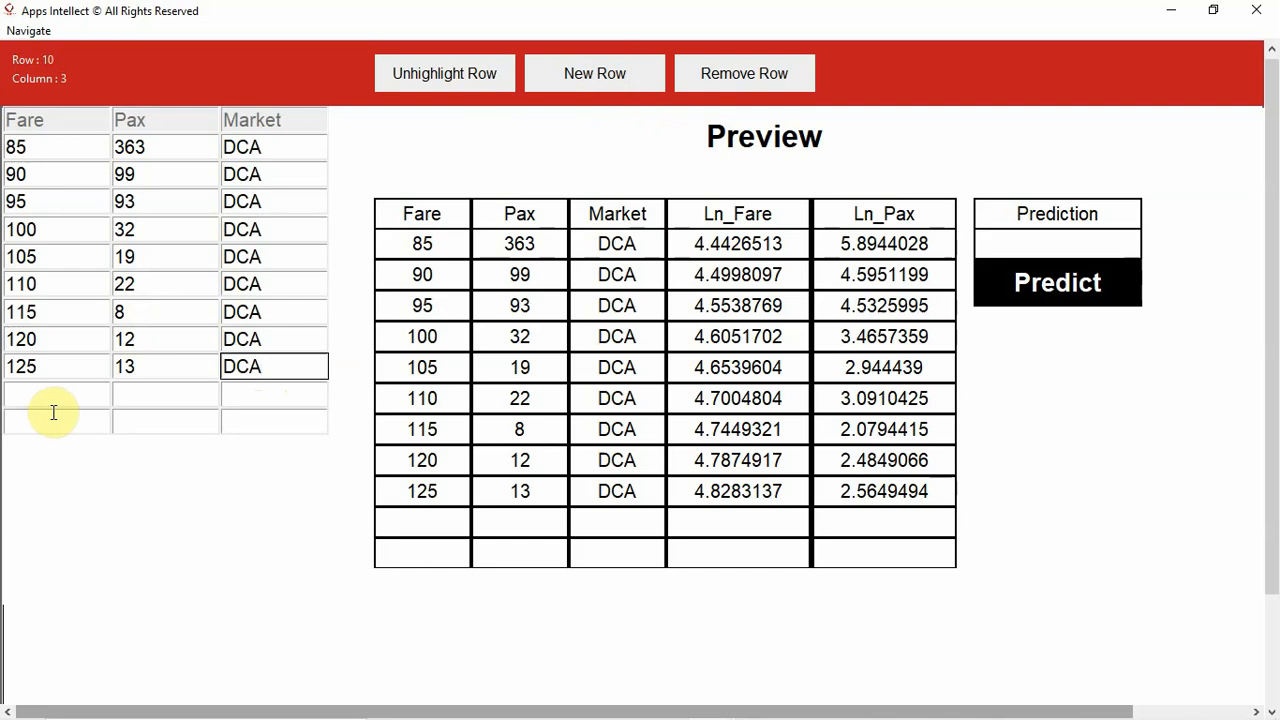
pyautogui.click(46, 389)
pyautogui.write('130')
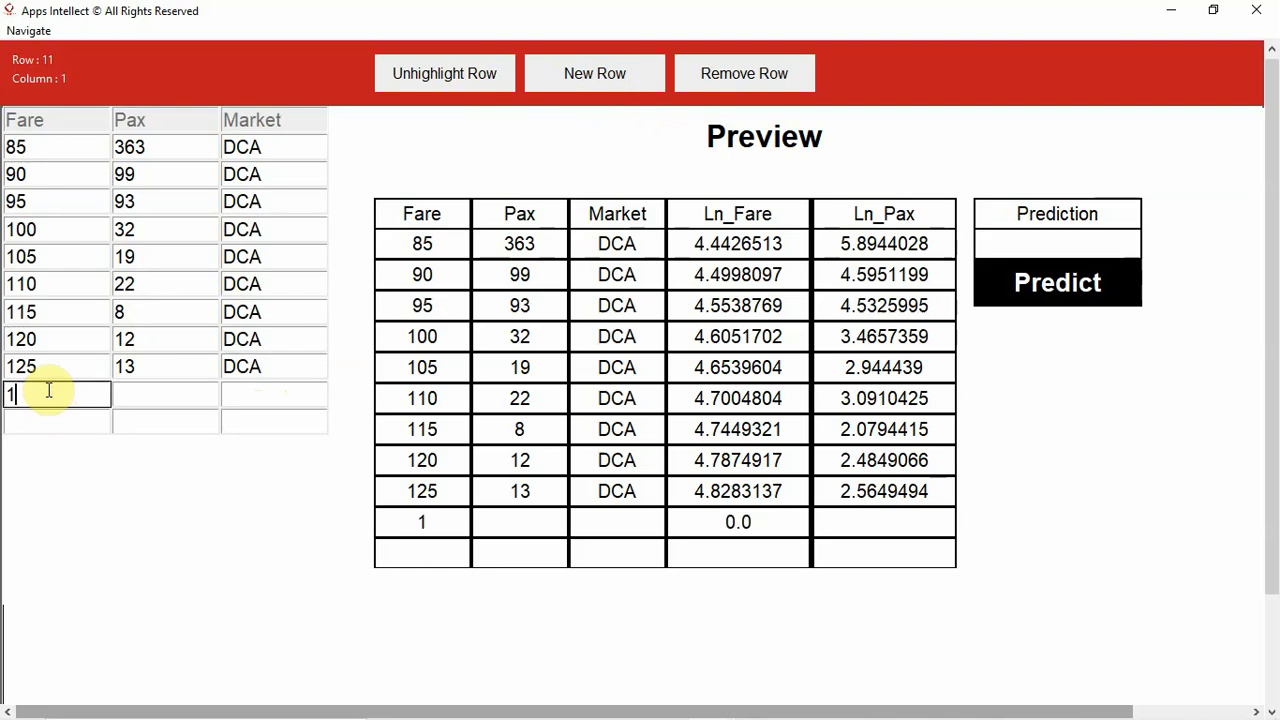
pyautogui.click(116, 391)
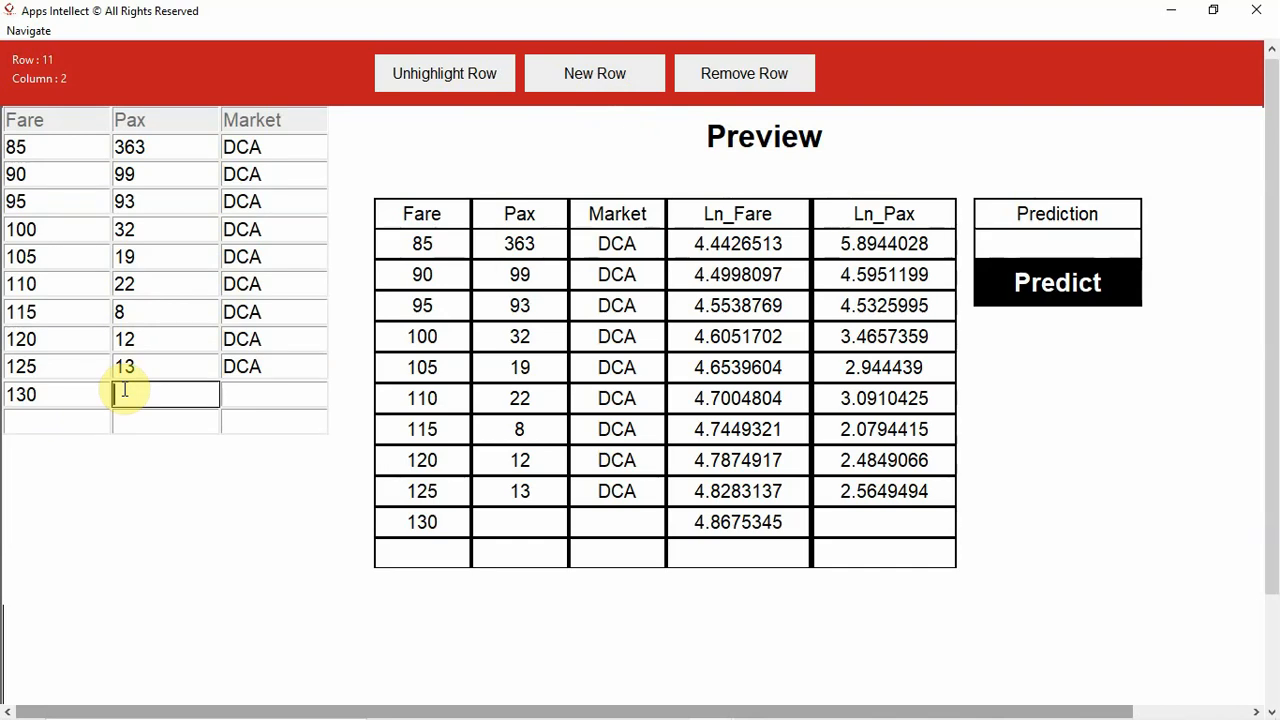
pyautogui.write('13')
pyautogui.click(232, 402)
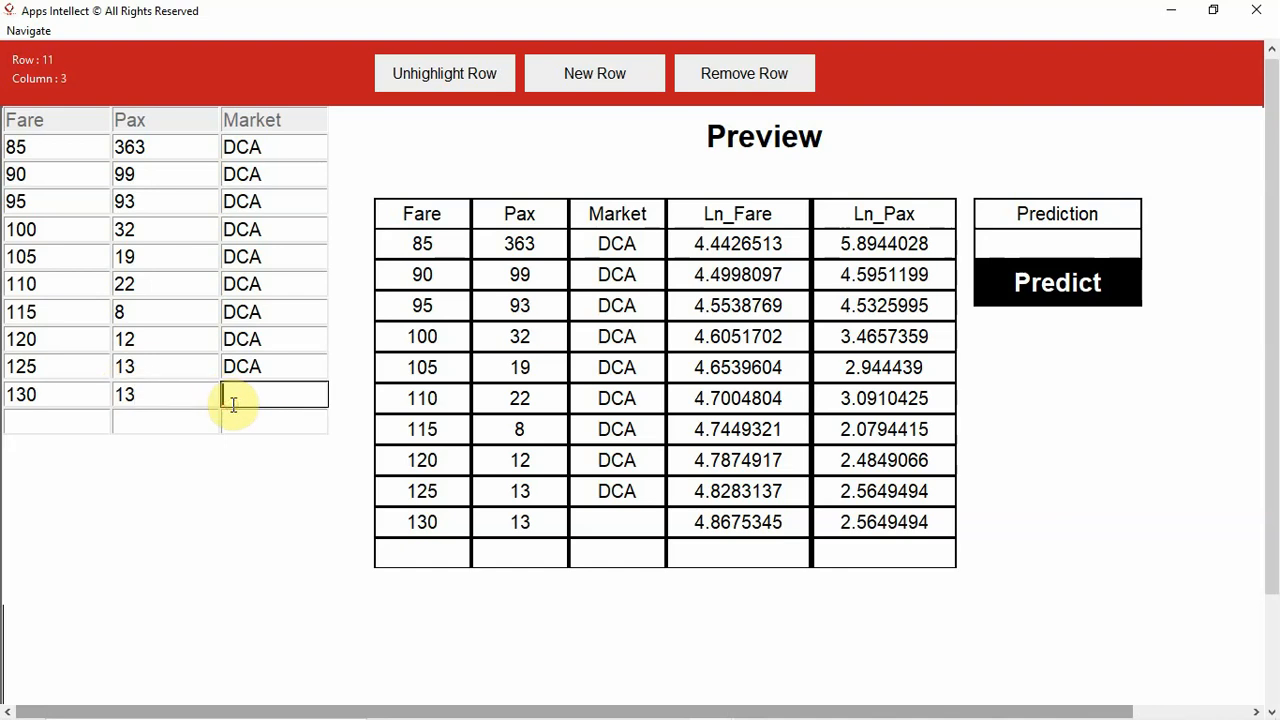
pyautogui.write('DCA')
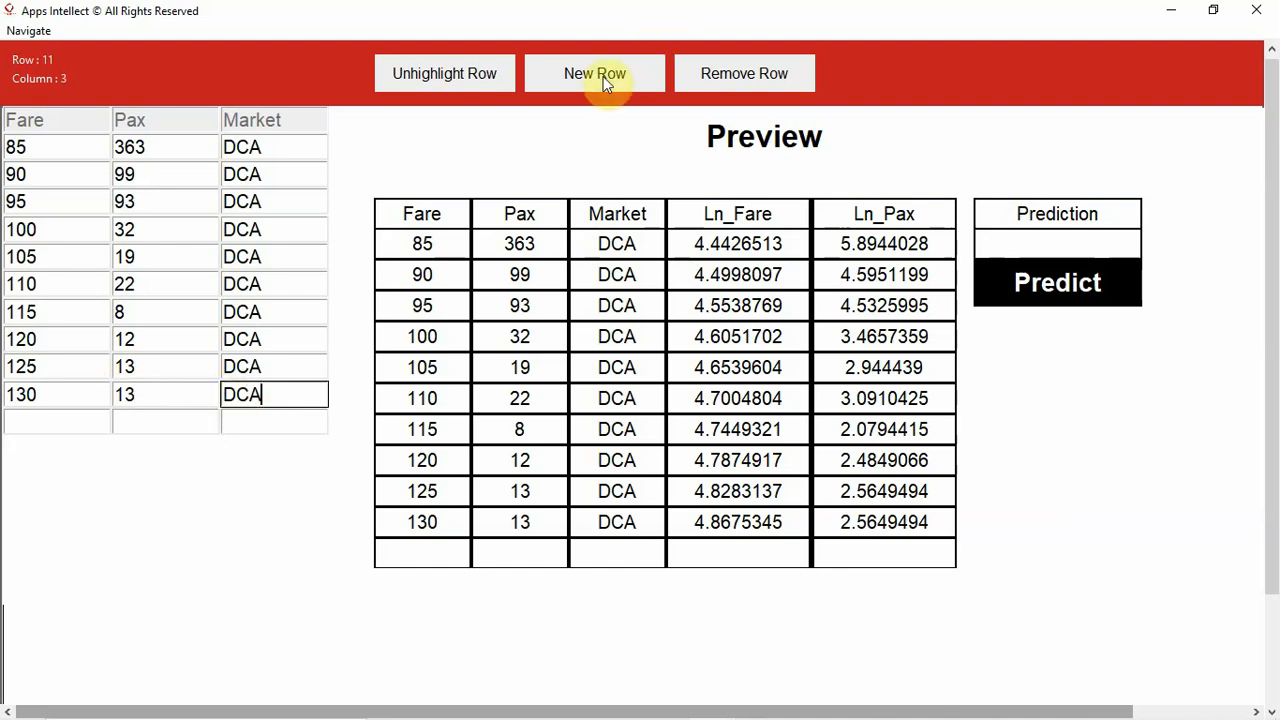
# - Fill the empty eleventh data row with Fare 135, Pax 8 and Market DCA
pyautogui.click(82, 422)
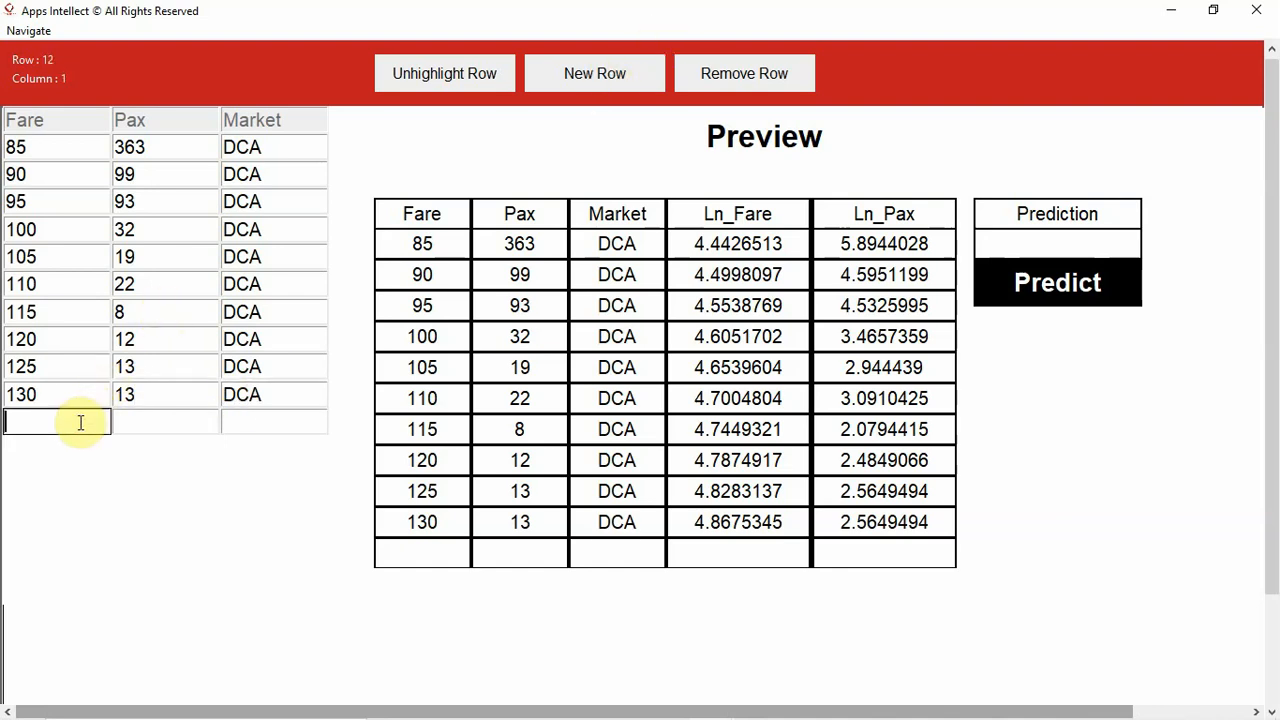
pyautogui.write('135')
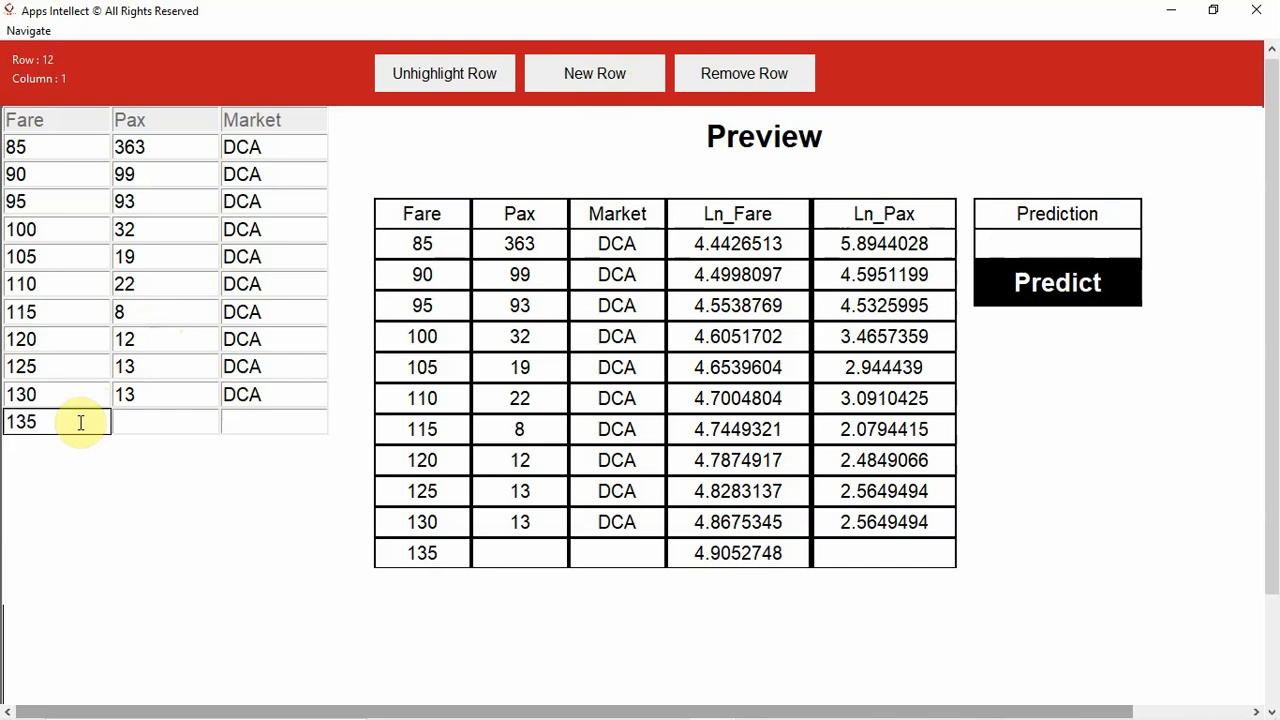
pyautogui.click(148, 414)
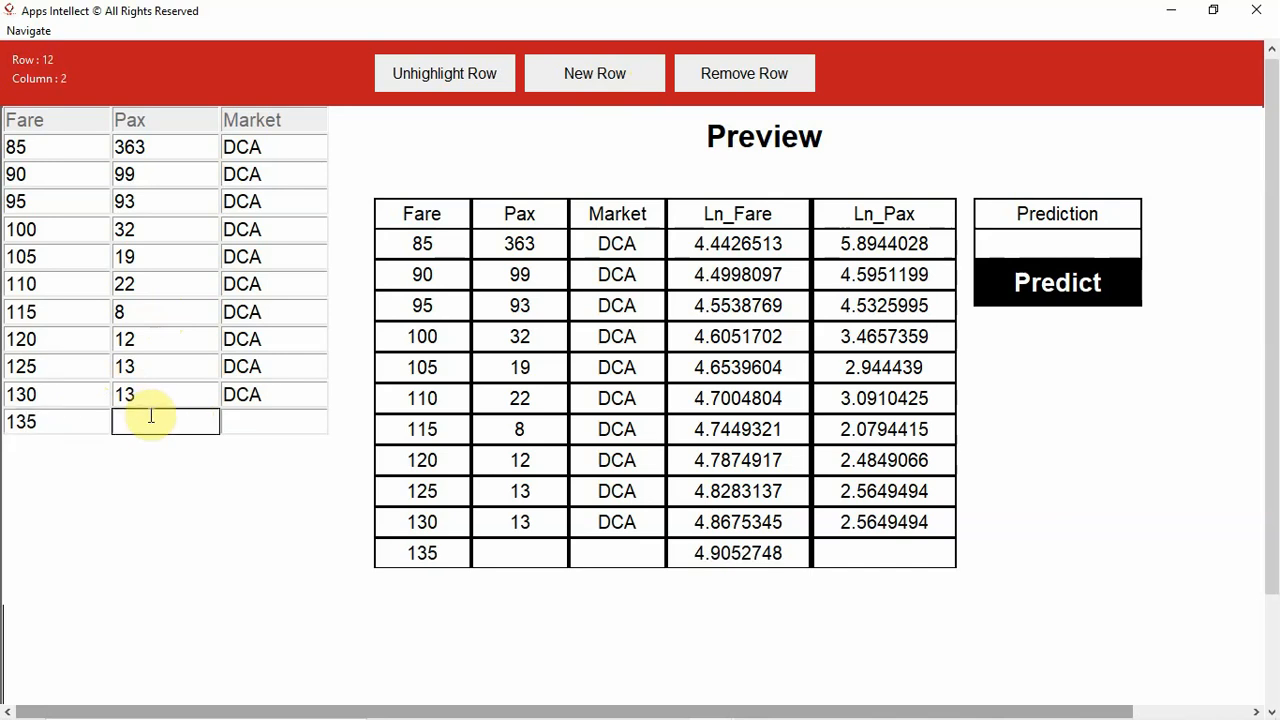
pyautogui.write('8')
pyautogui.click(283, 426)
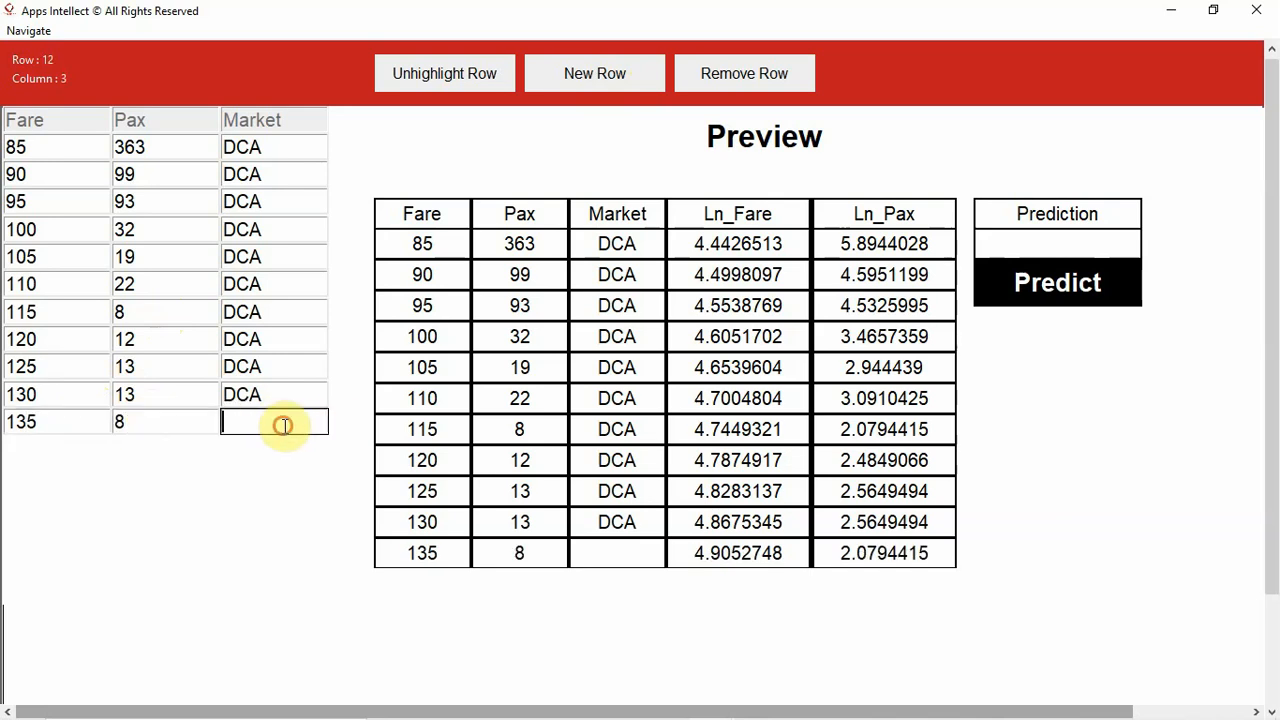
pyautogui.write('DCA')
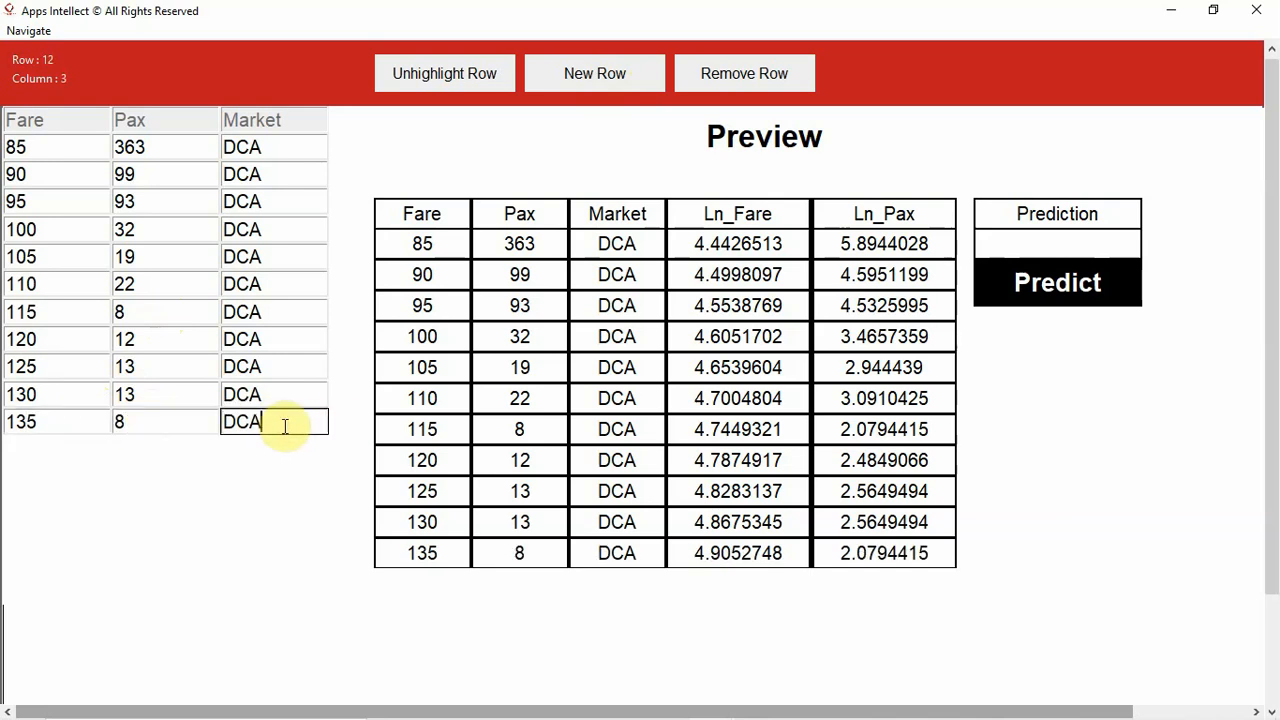
# - Add a twelfth data row with Fare 140, Pax 14 and Market DCA
pyautogui.click(588, 80)
pyautogui.click(60, 455)
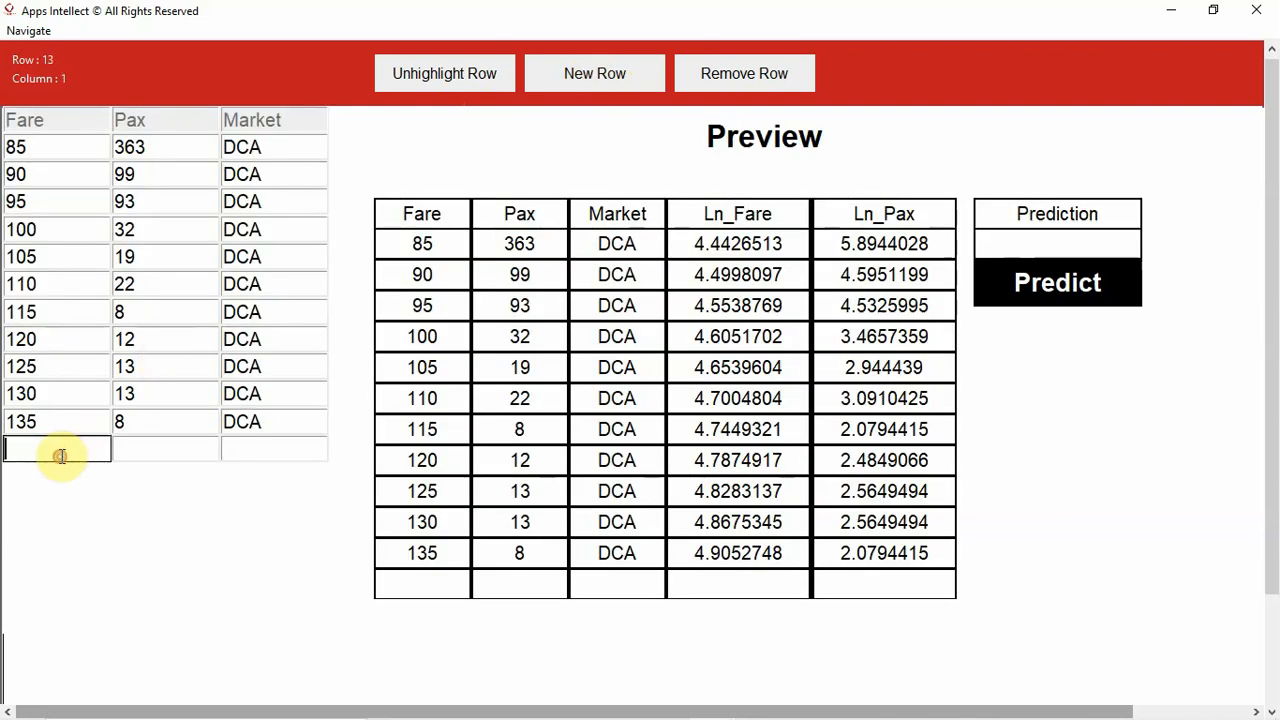
pyautogui.write('14')
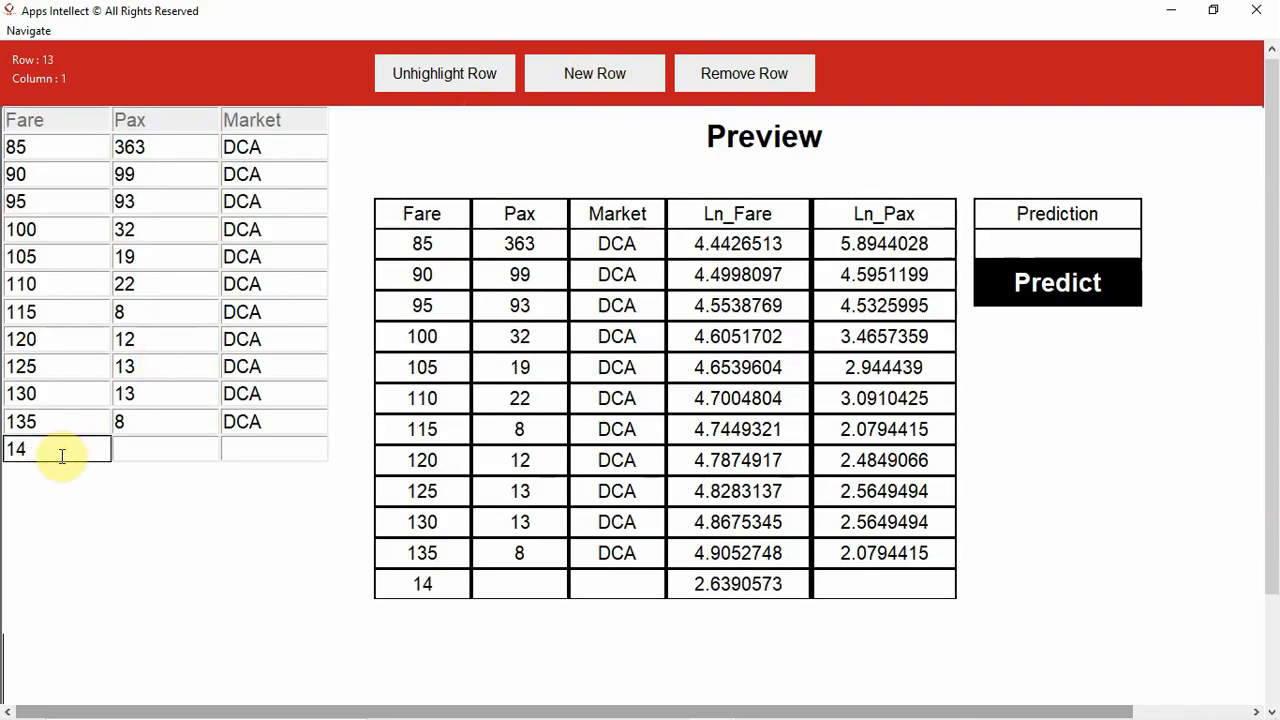
pyautogui.write('0')
pyautogui.click(152, 443)
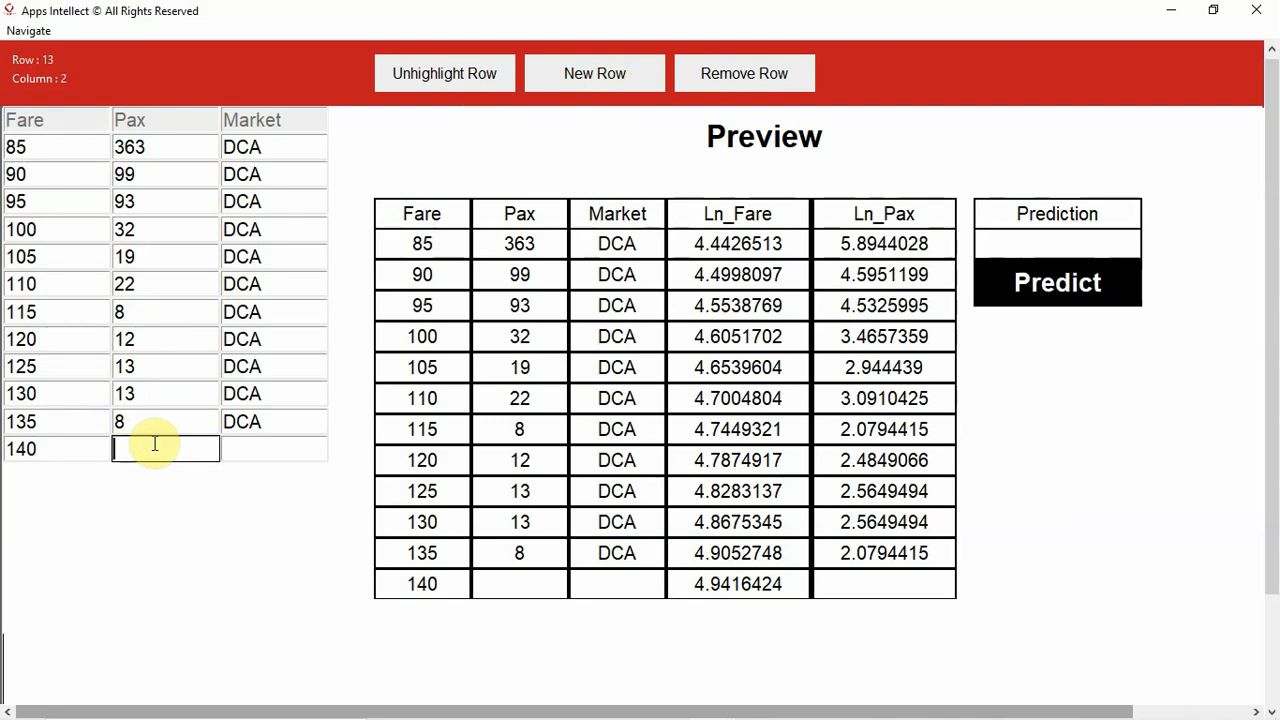
pyautogui.write('14')
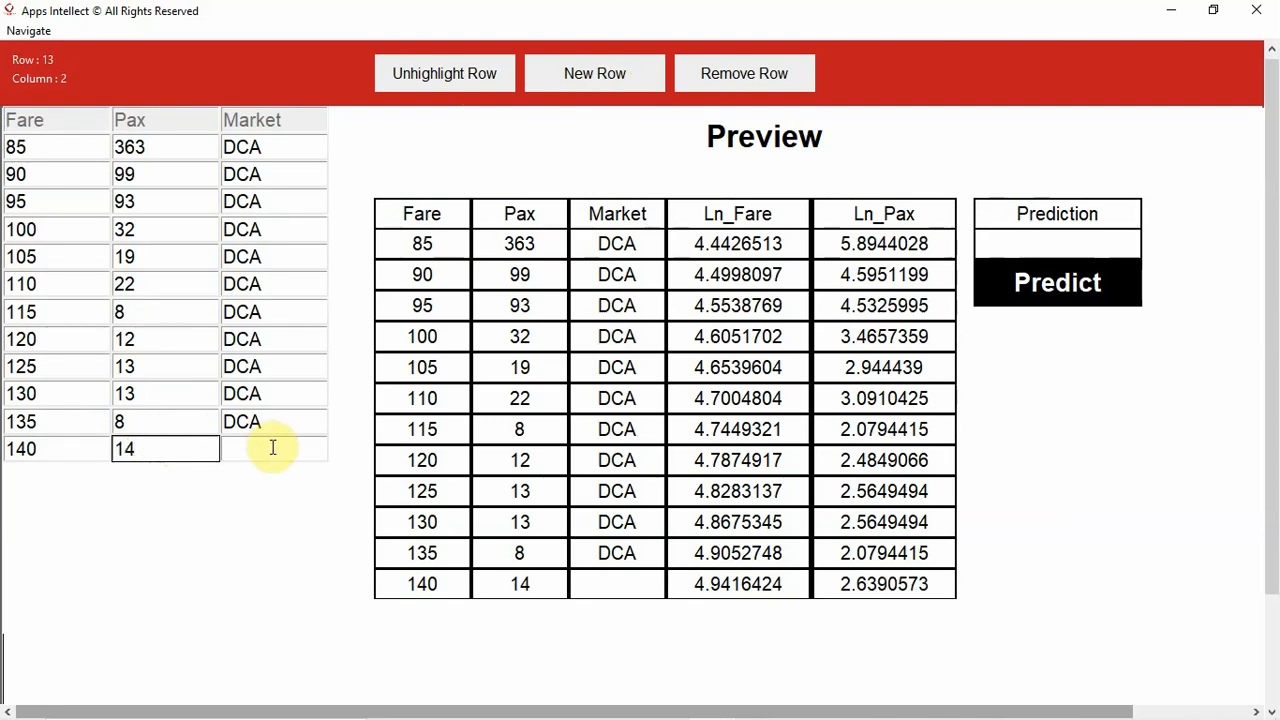
pyautogui.click(272, 448)
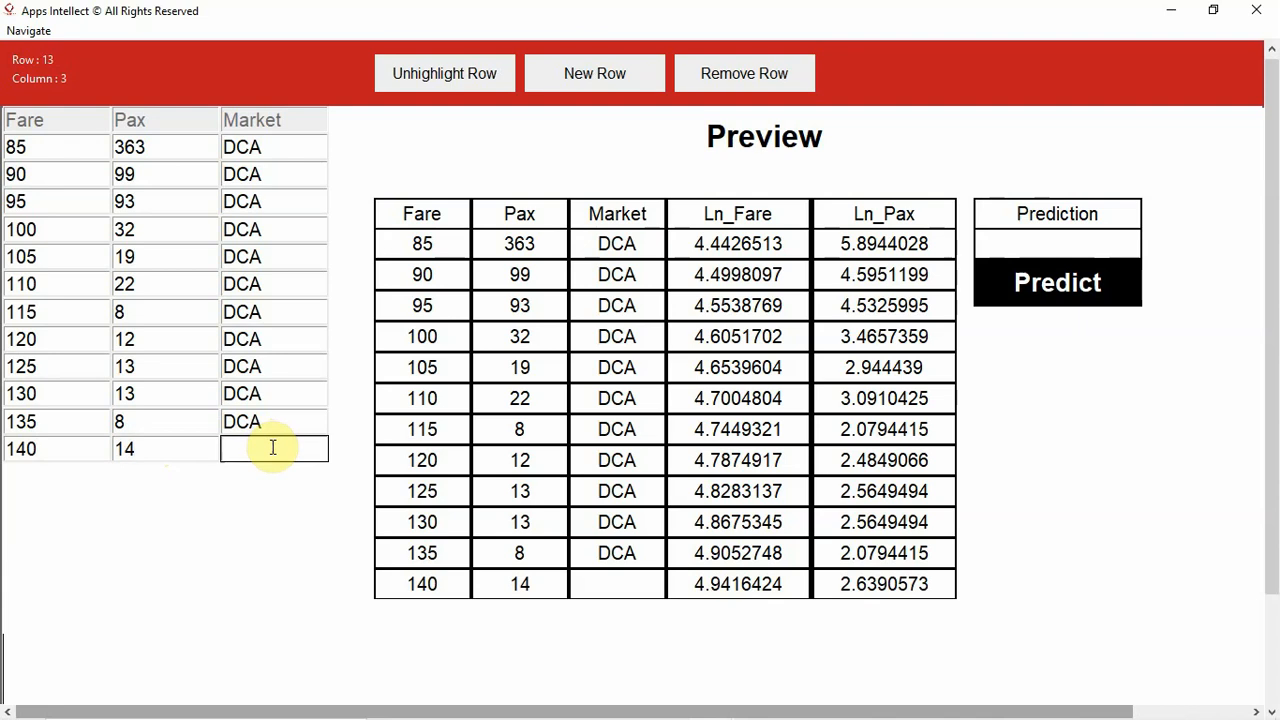
pyautogui.write('DCA')
# - Run the elasticity prediction on the entered DCA data and review the Pax values of the first and last rows
pyautogui.click(1042, 284)
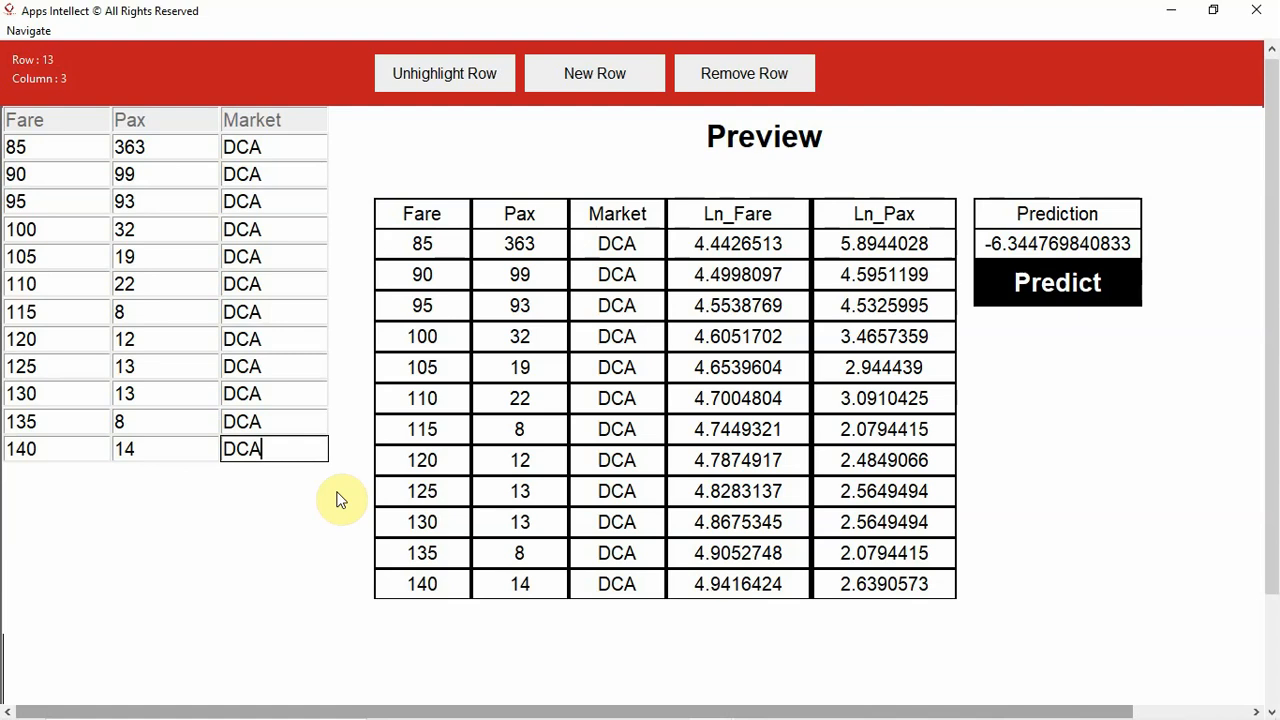
pyautogui.click(161, 148)
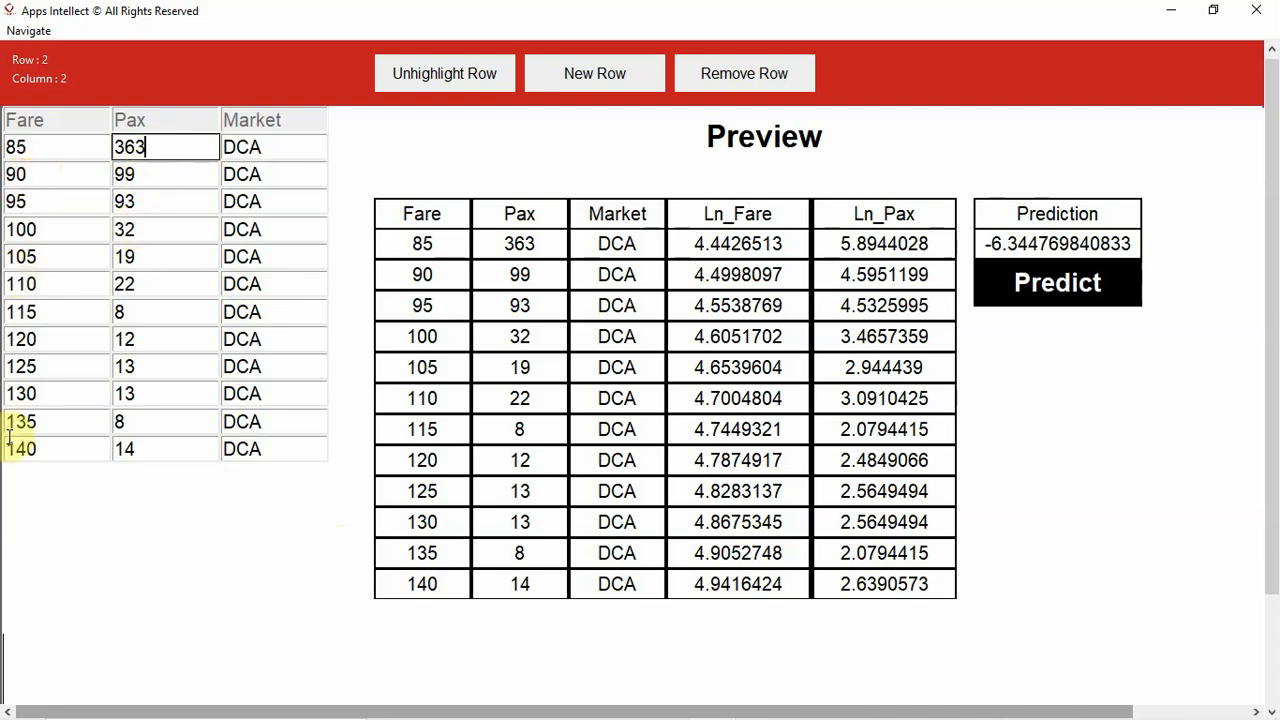
pyautogui.click(150, 452)
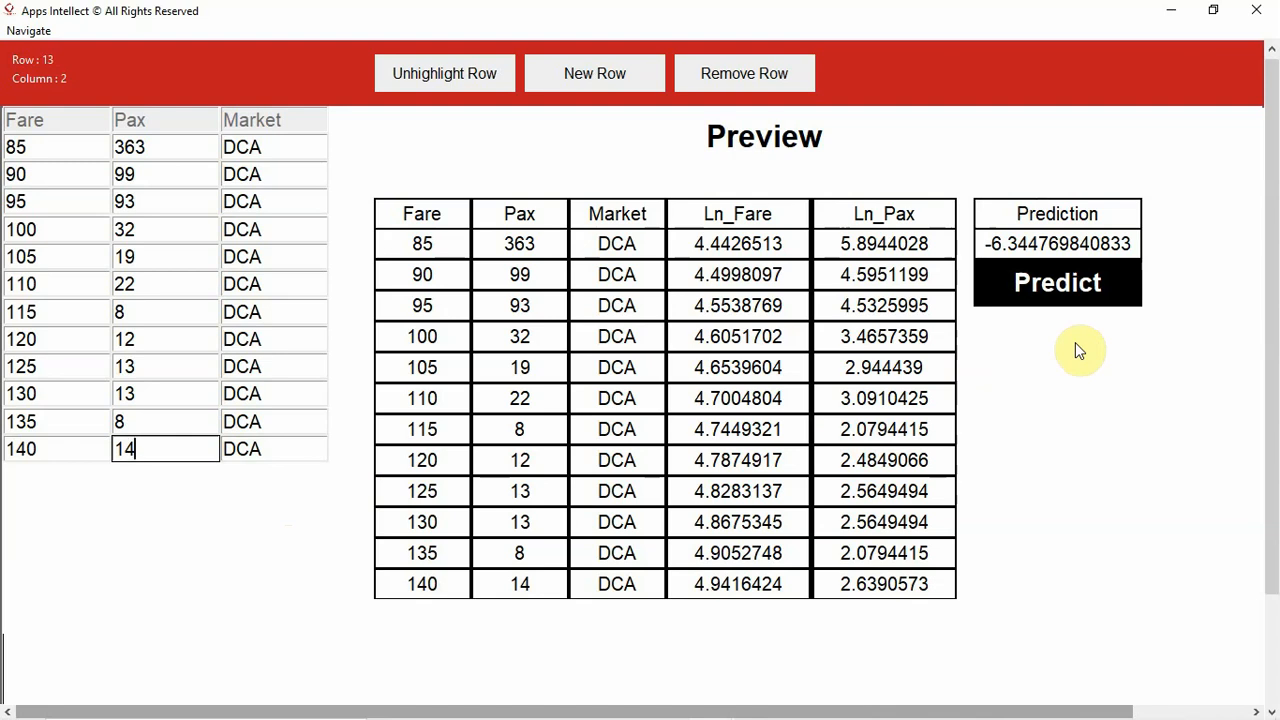
# - Save the analysis as an Excel file named "Price Elasiticity" in the MEA folder
pyautogui.click(27, 33)
pyautogui.click(34, 57)
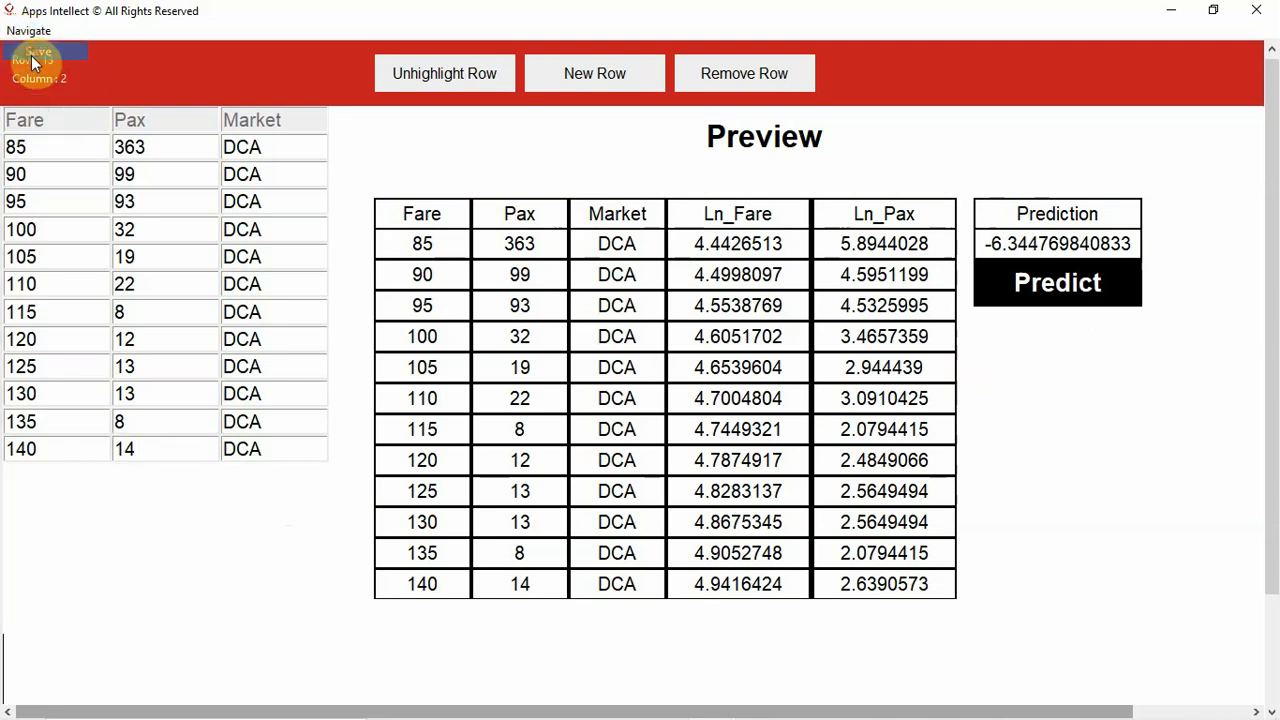
pyautogui.click(222, 394)
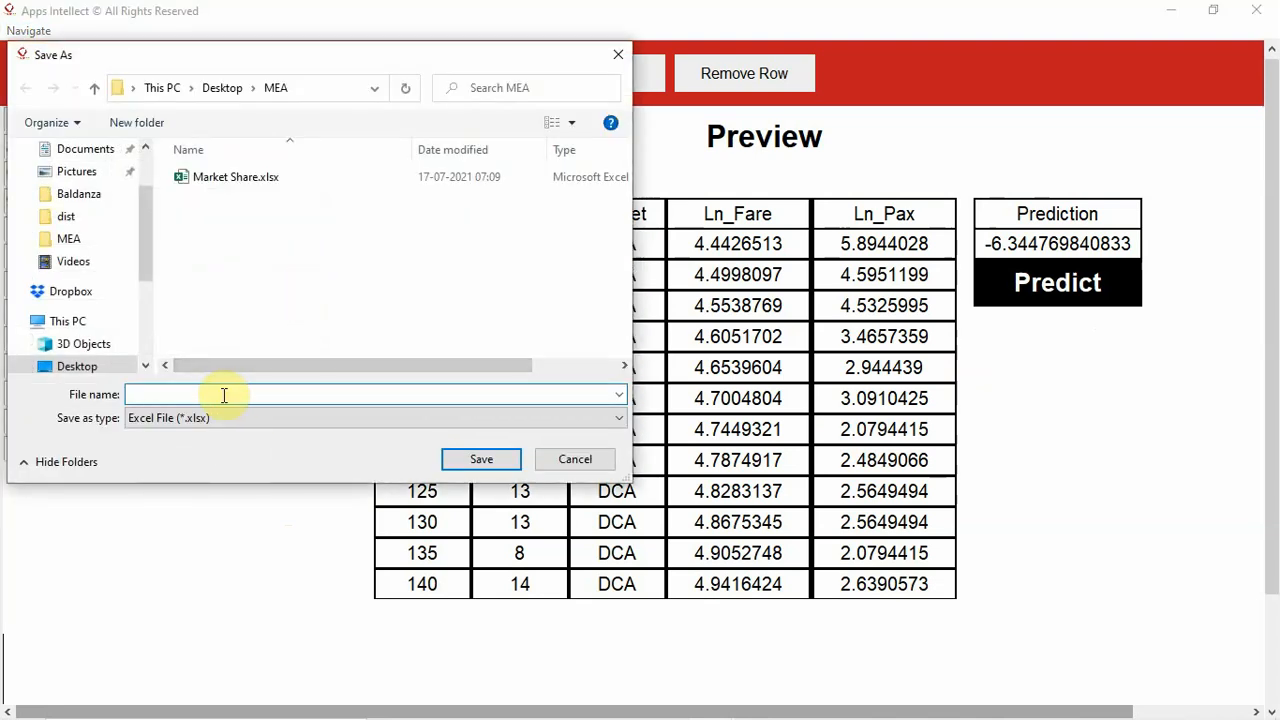
pyautogui.write('Price')
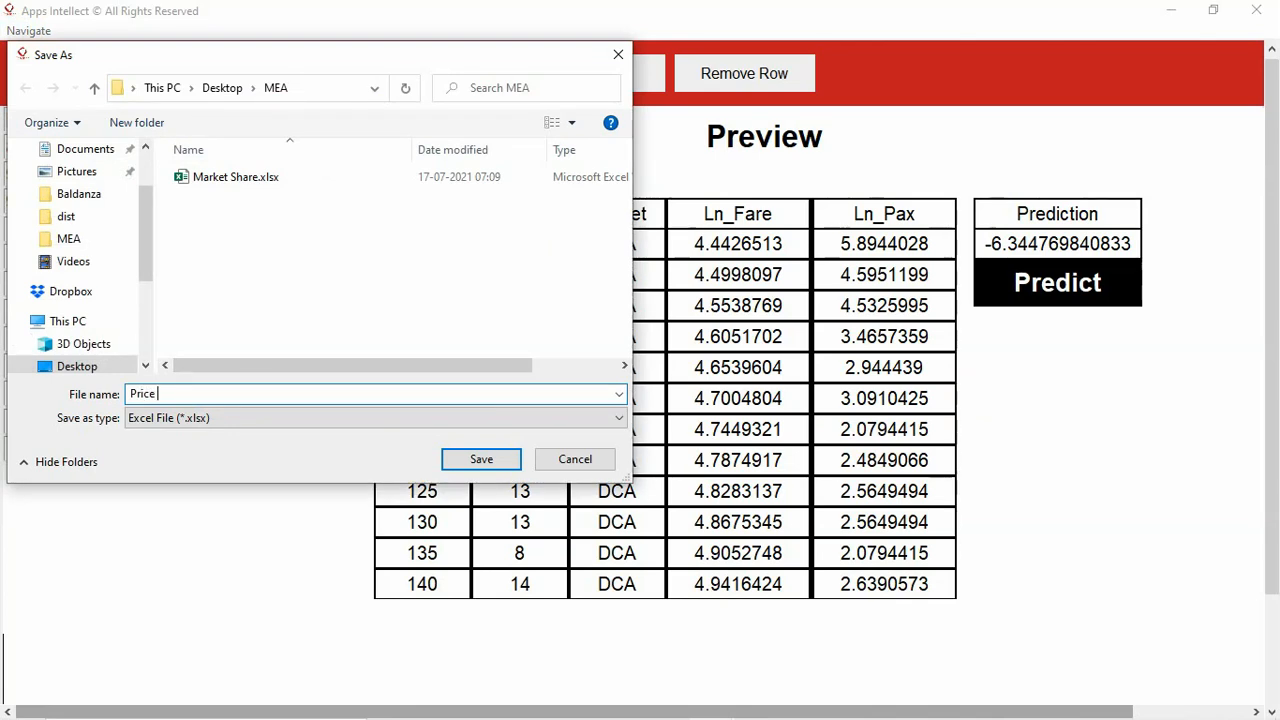
pyautogui.write(' Elaci')
pyautogui.press('BackSpace')
pyautogui.press('BackSpace')
pyautogui.write('siticity')
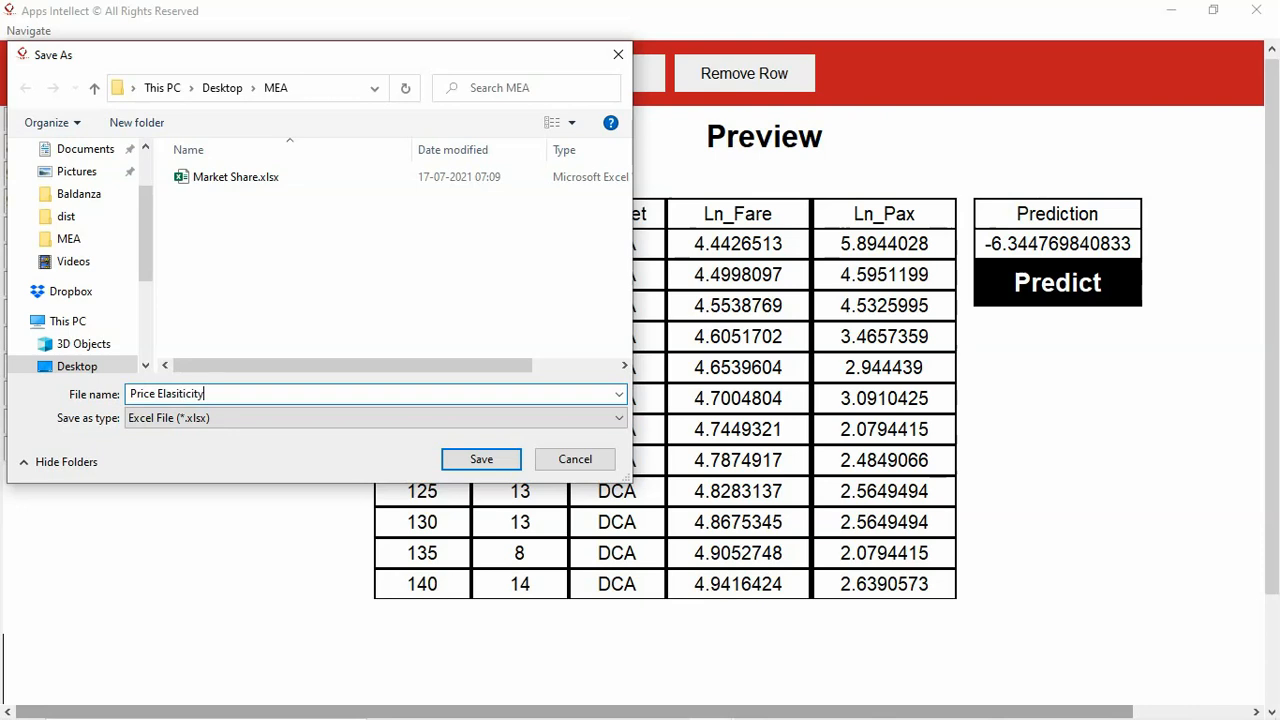
pyautogui.click(476, 459)
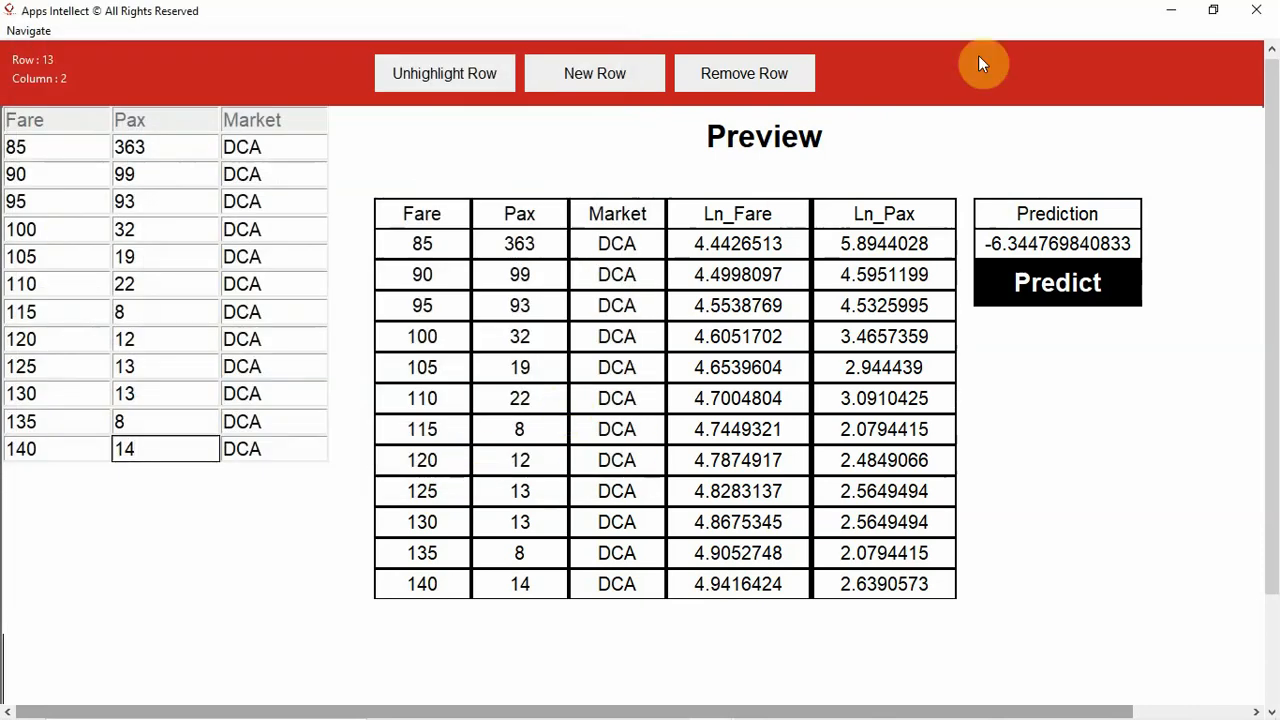
# - Switch to the desktop's MEA folder and open Price Elasiticity.xlsx in Excel to examine the exported report
pyautogui.click(1171, 10)
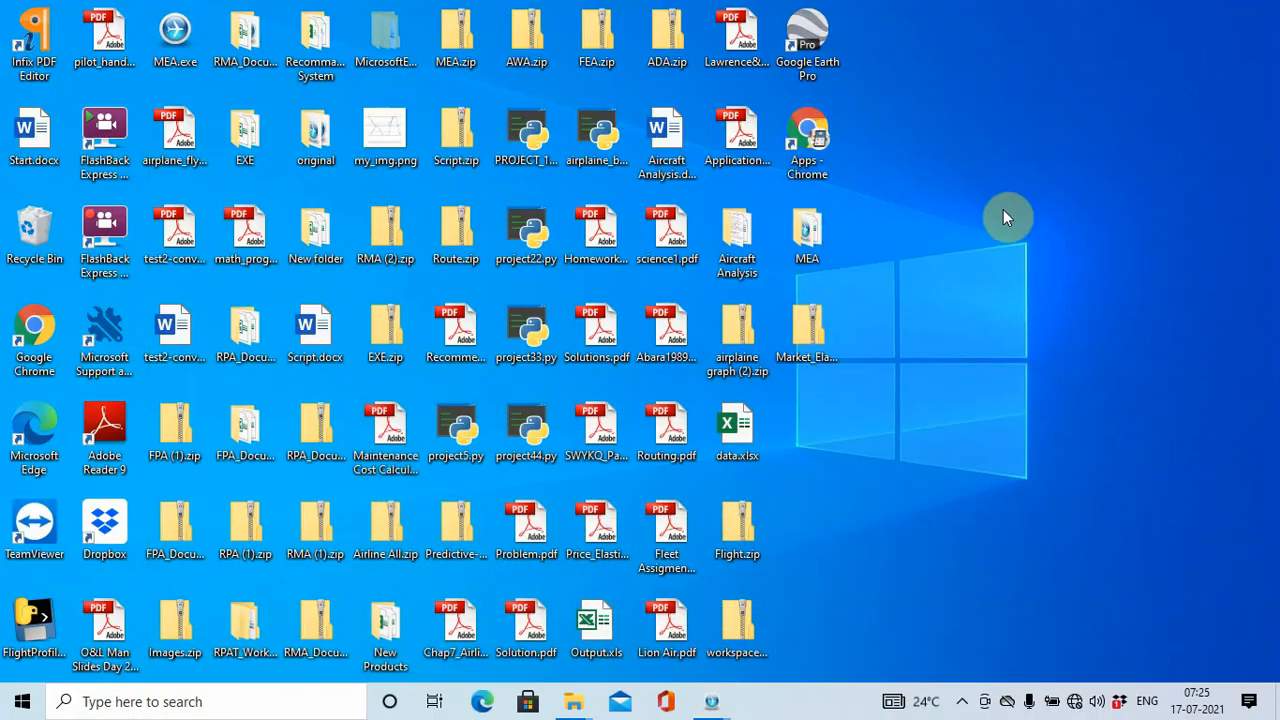
pyautogui.click(819, 322)
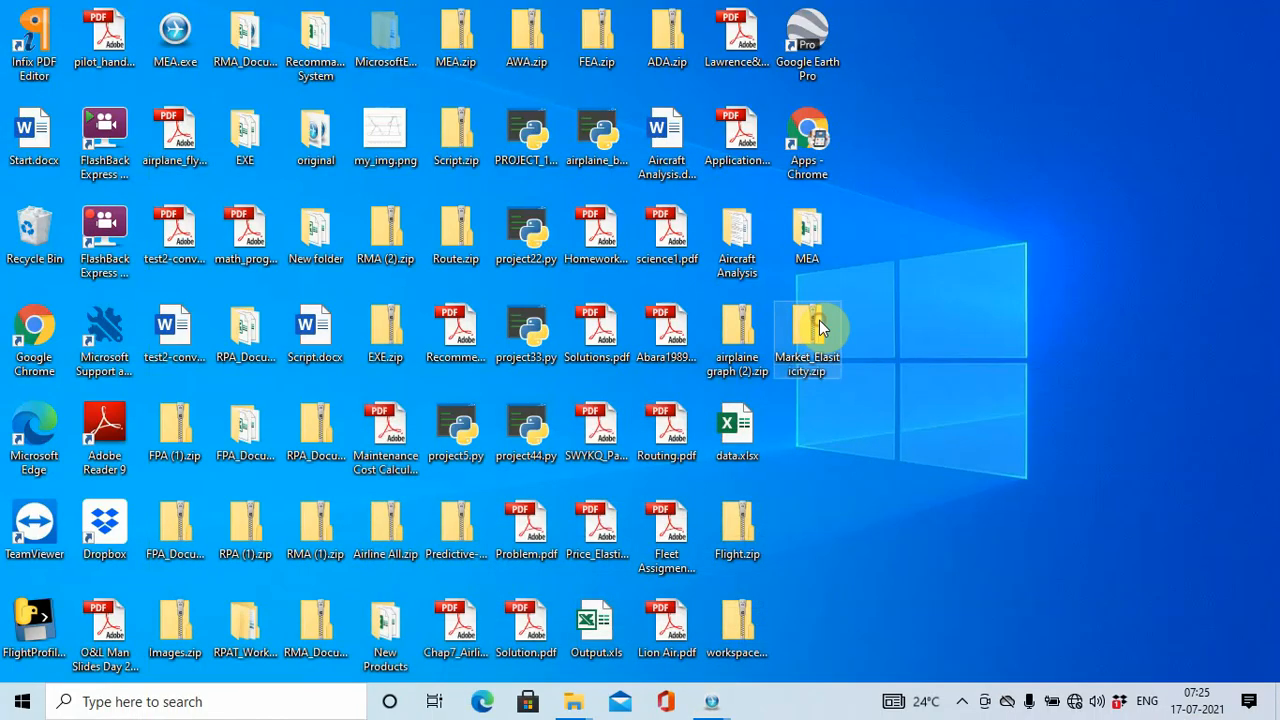
pyautogui.click(806, 250)
pyautogui.doubleClick(806, 252)
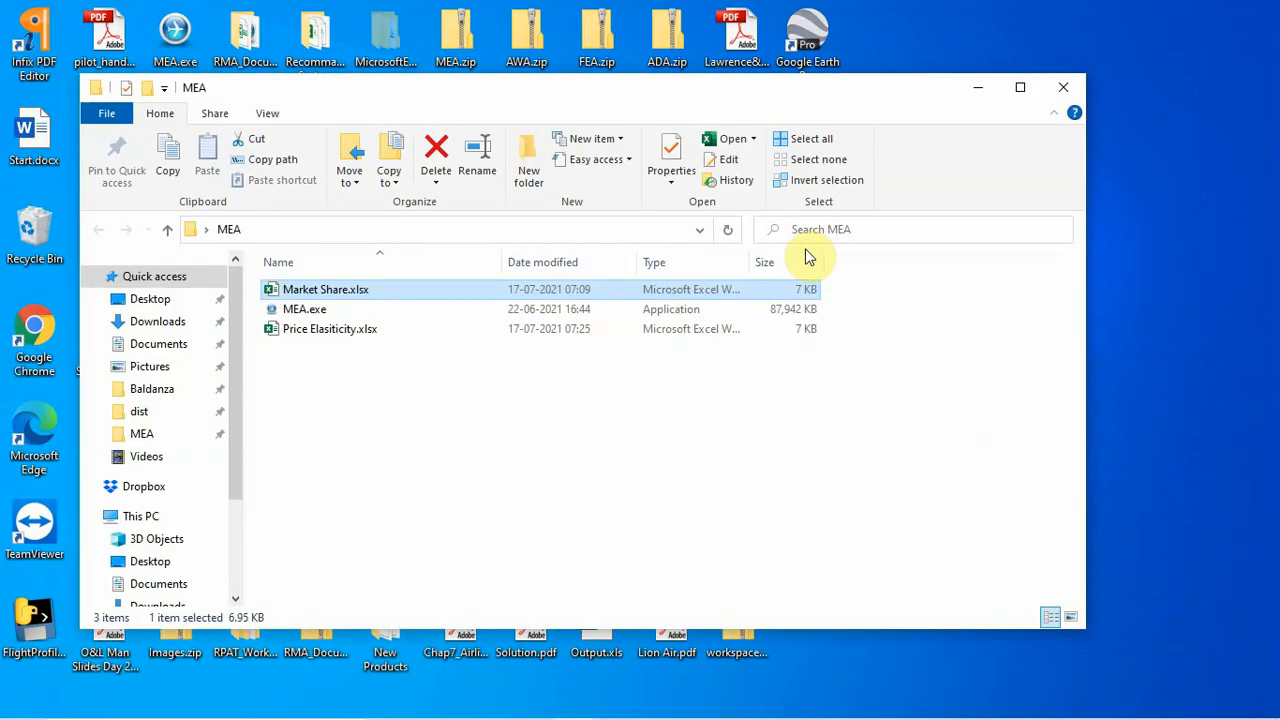
pyautogui.click(357, 330)
pyautogui.rightClick(356, 326)
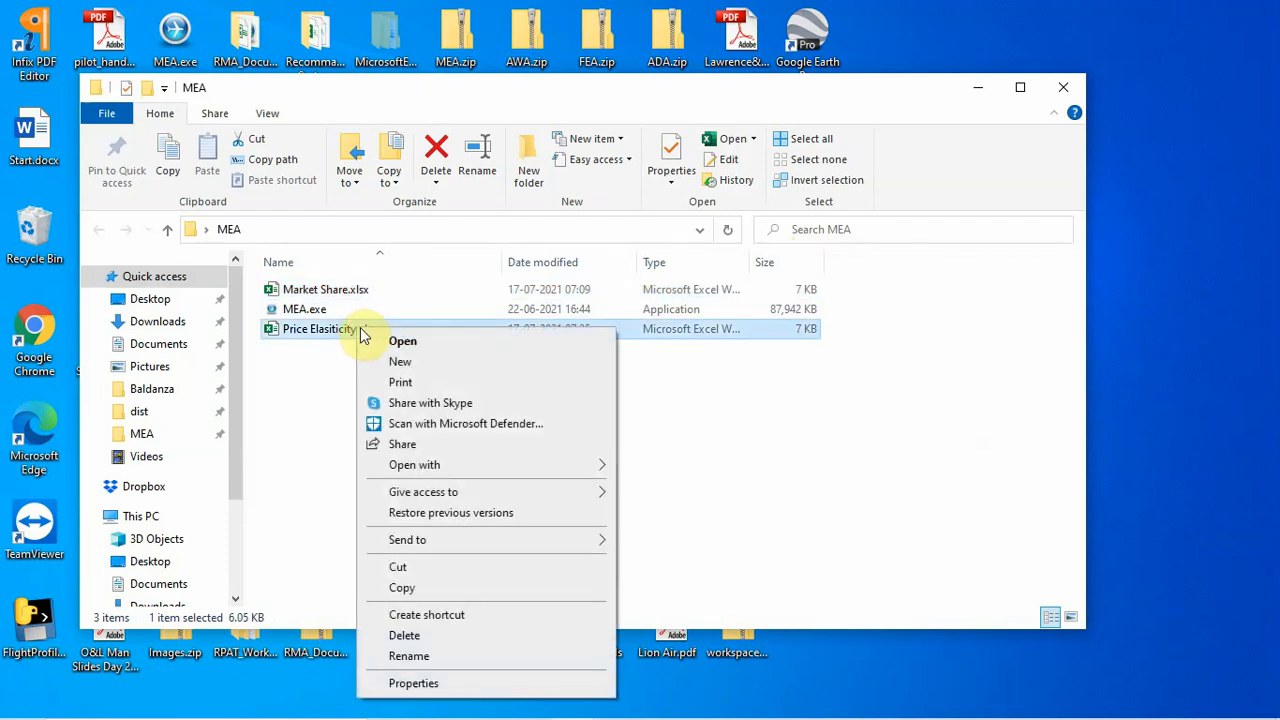
pyautogui.click(400, 343)
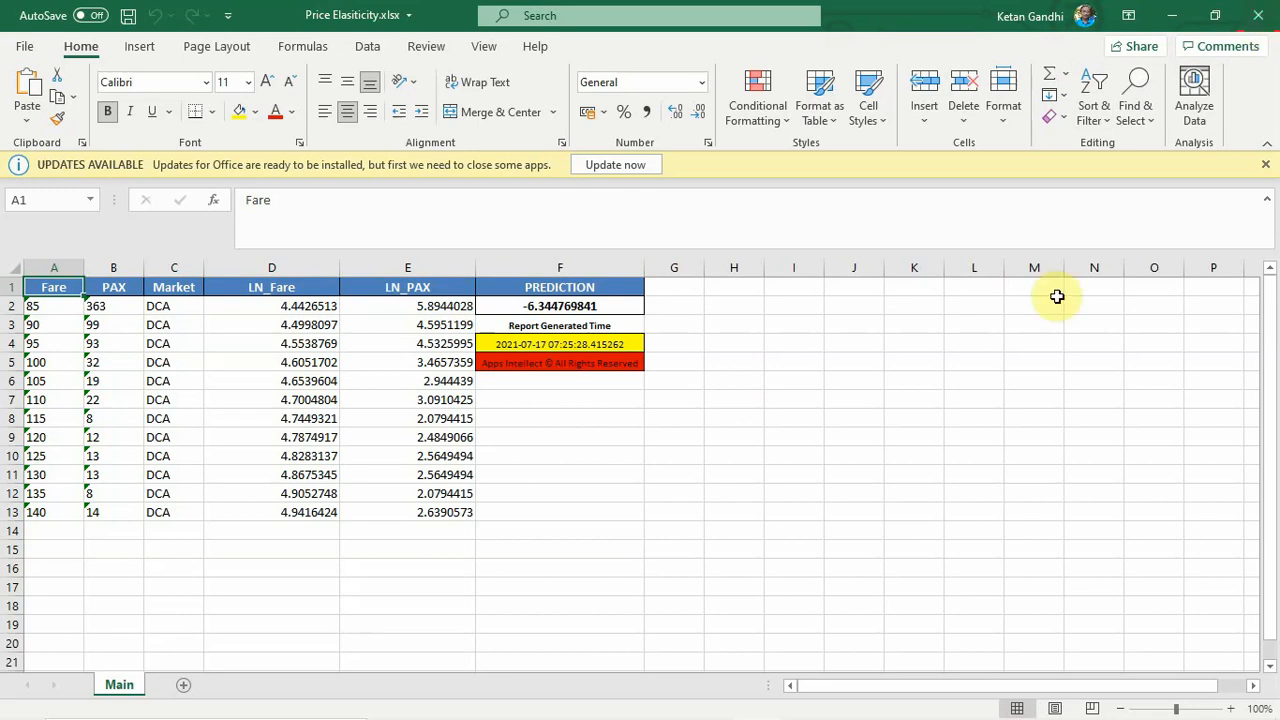
# - Close the Excel report, switch back to the Apps Intellect analysis tool and return to its home page
pyautogui.moveTo(757, 706)
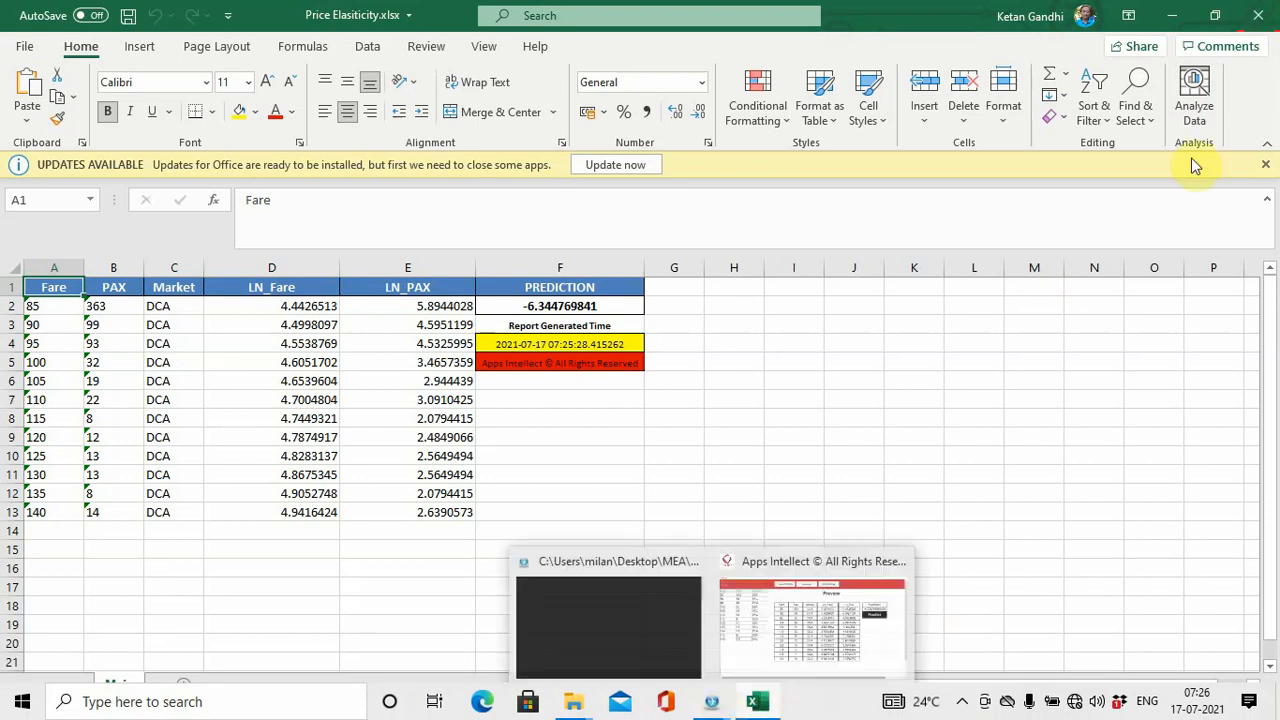
pyautogui.click(1257, 14)
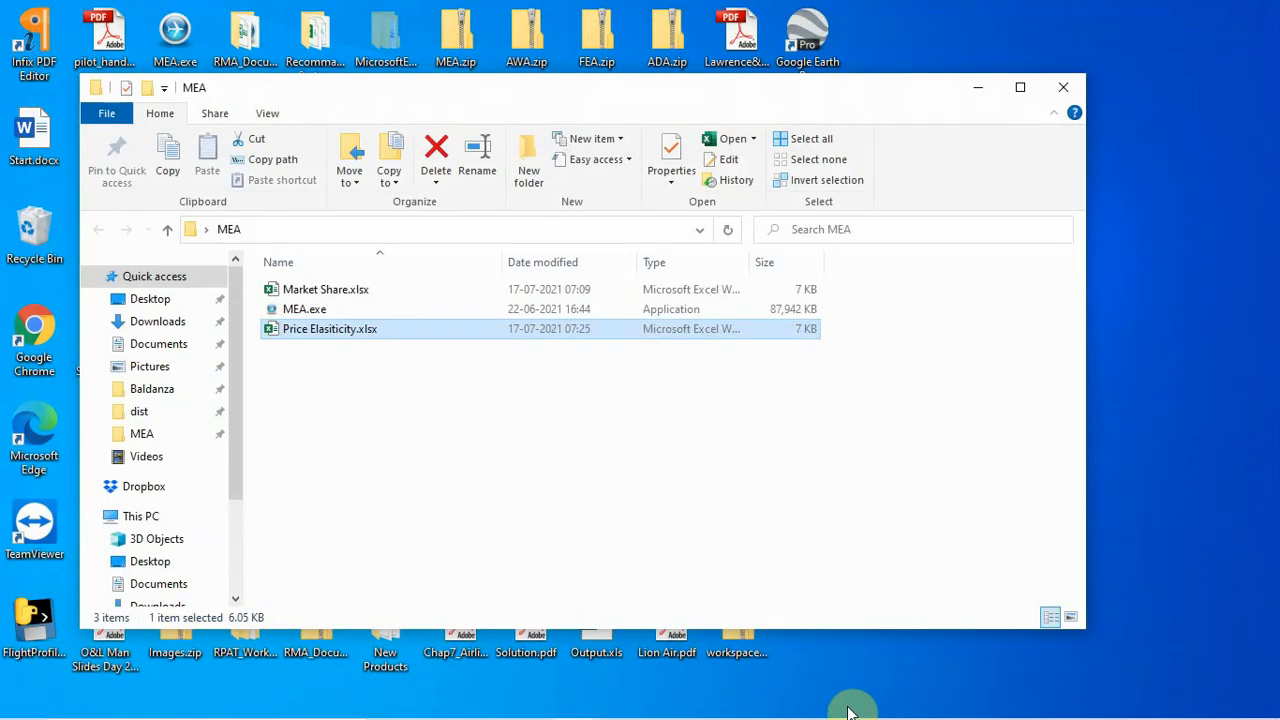
pyautogui.moveTo(846, 706)
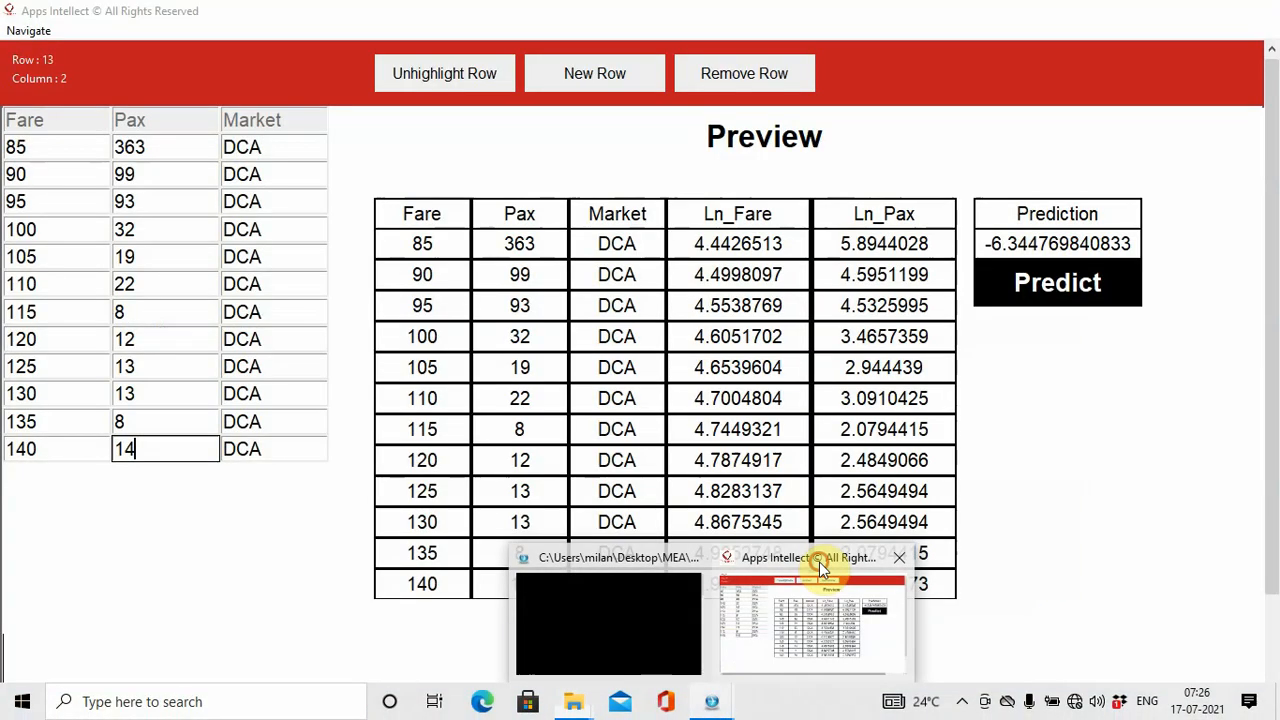
pyautogui.click(820, 563)
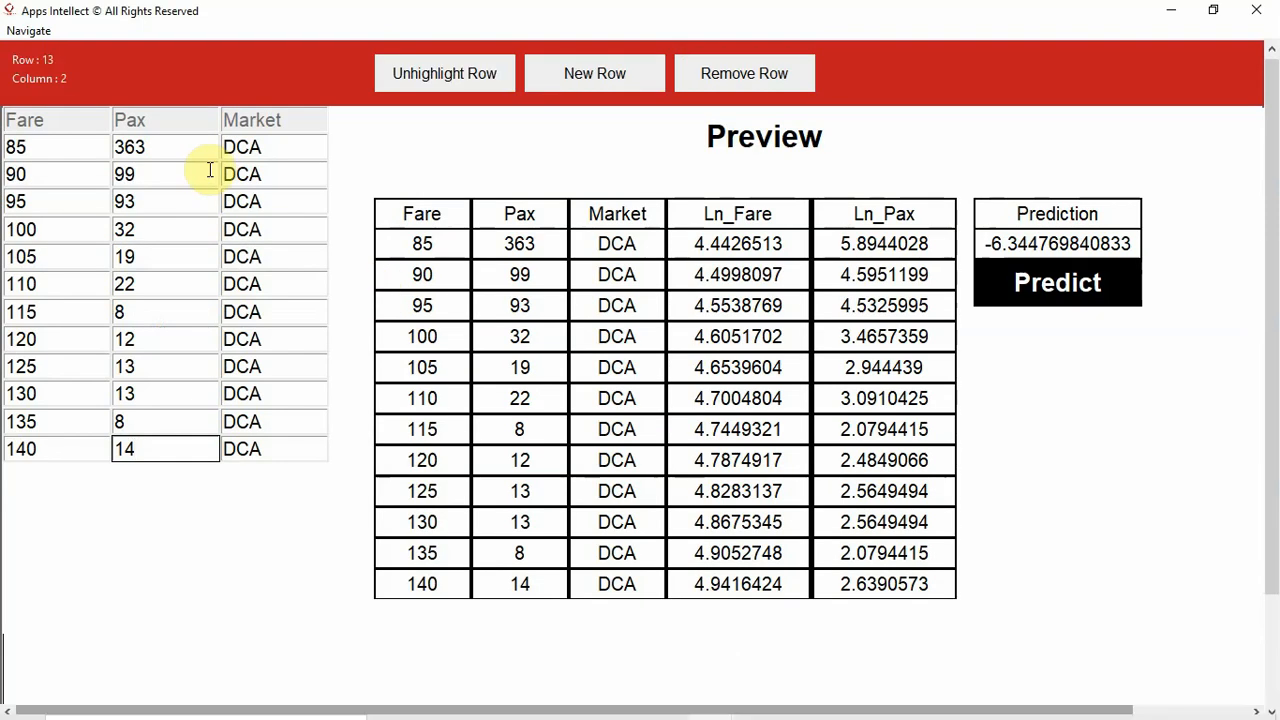
pyautogui.click(28, 31)
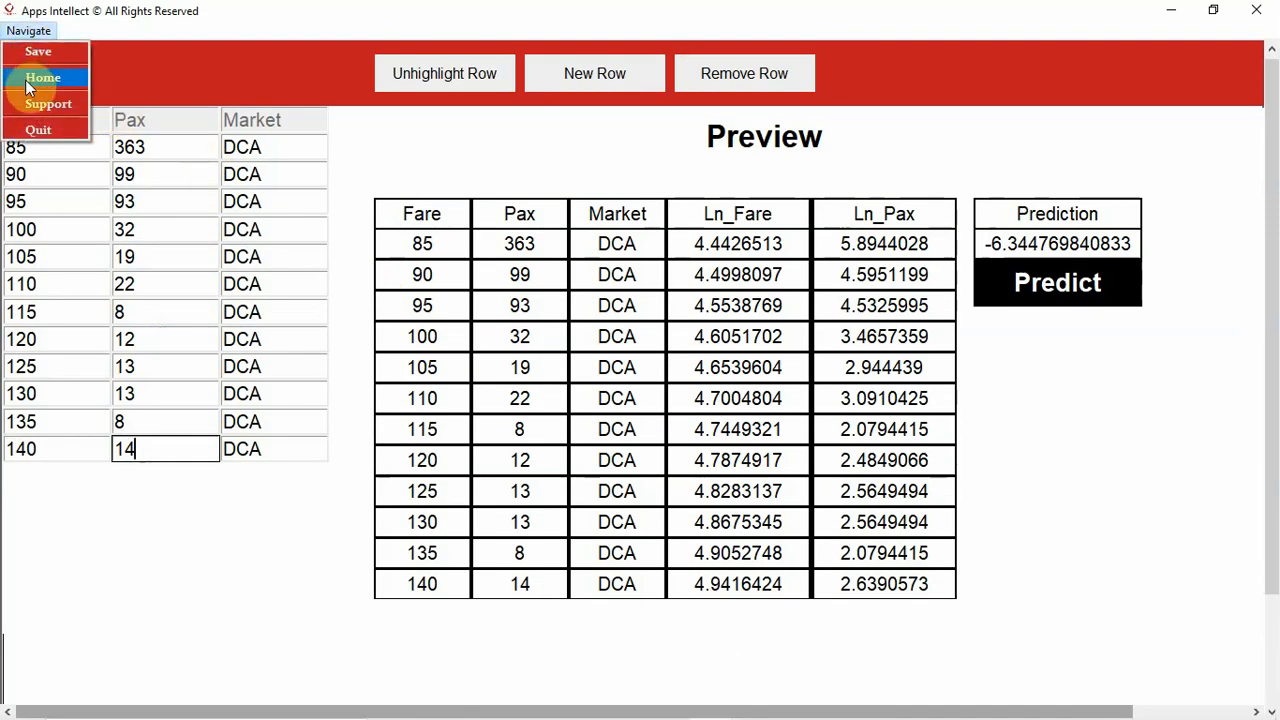
pyautogui.click(40, 78)
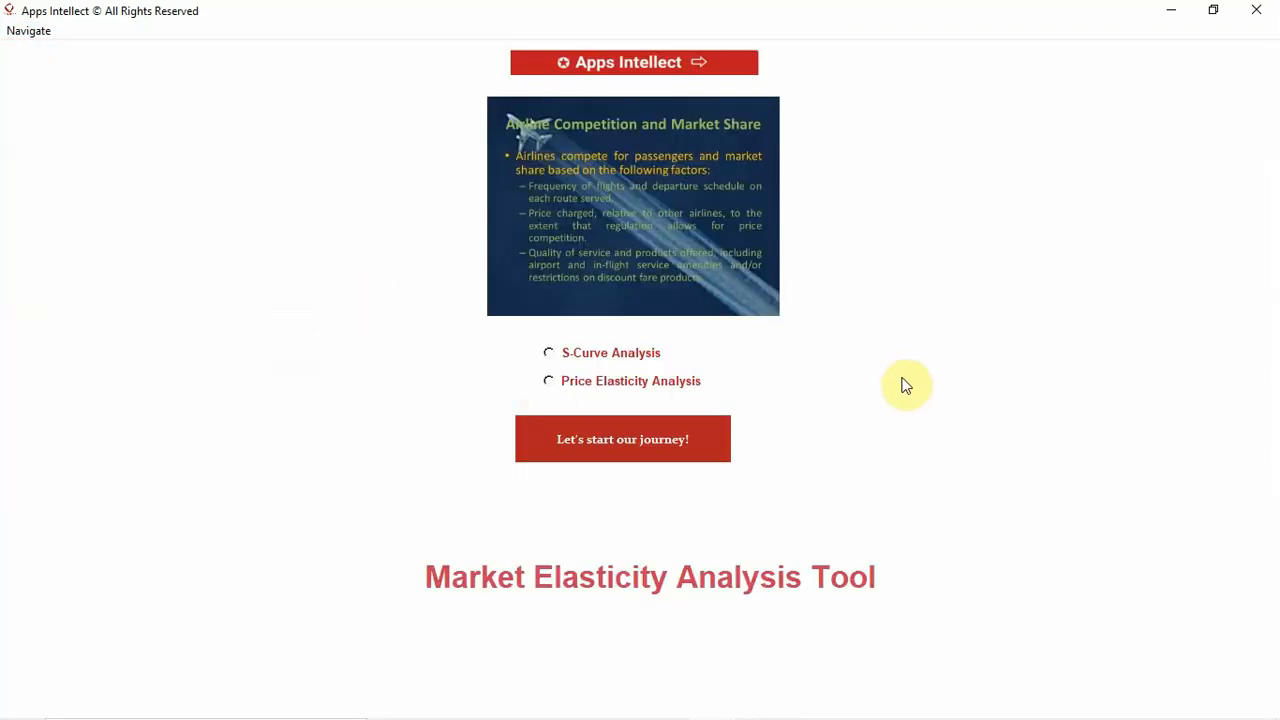